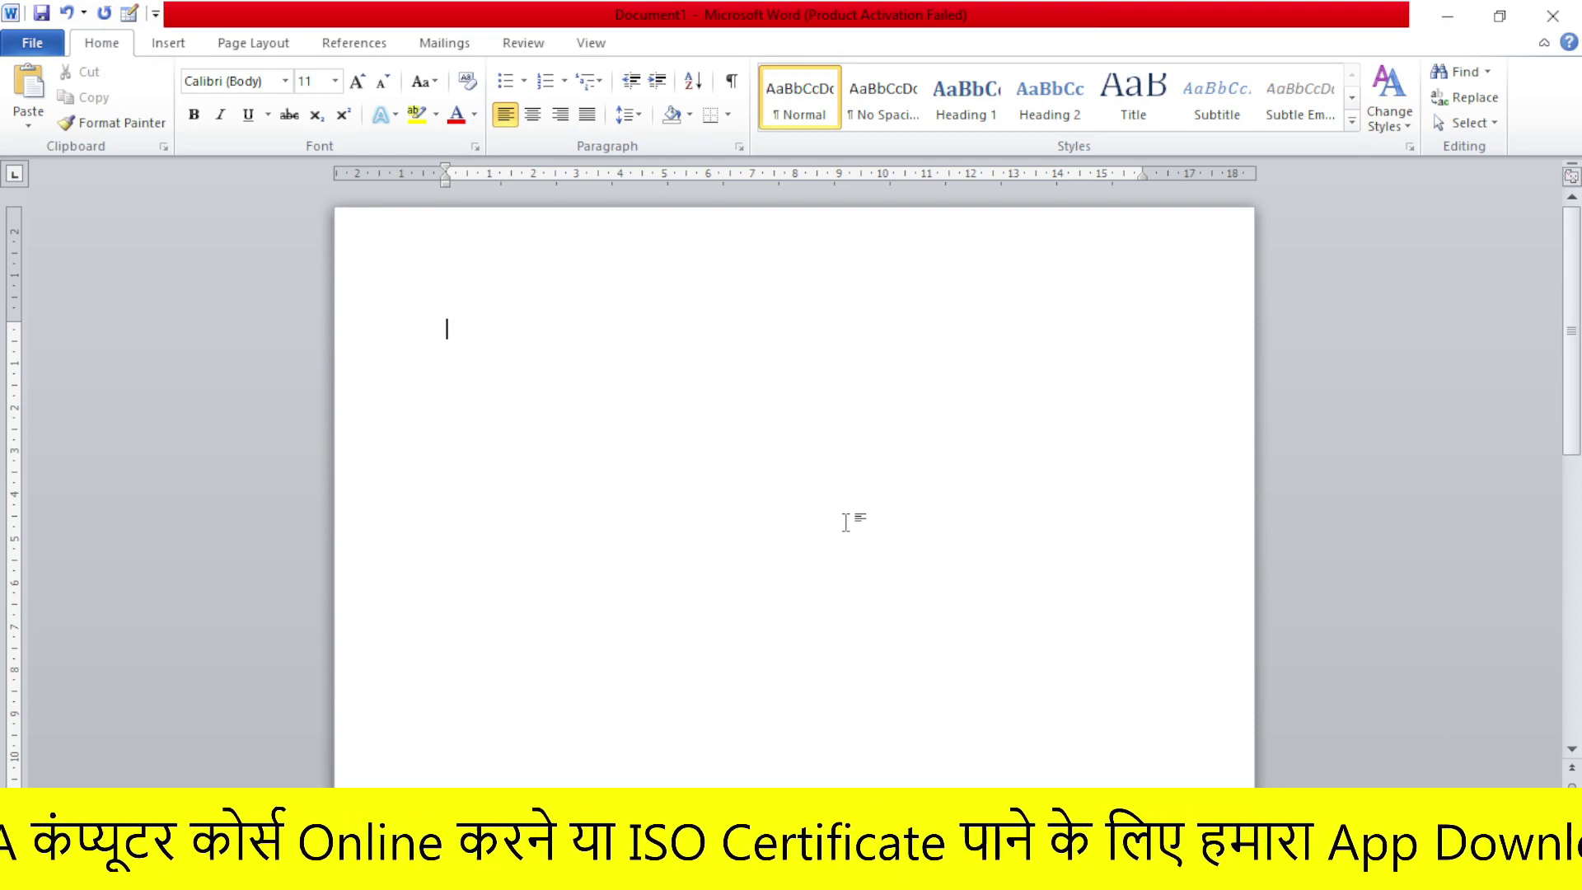
Open the File tab's Info page for the blank Document1.
{"action": "left_click", "coordinate": [36, 43]}
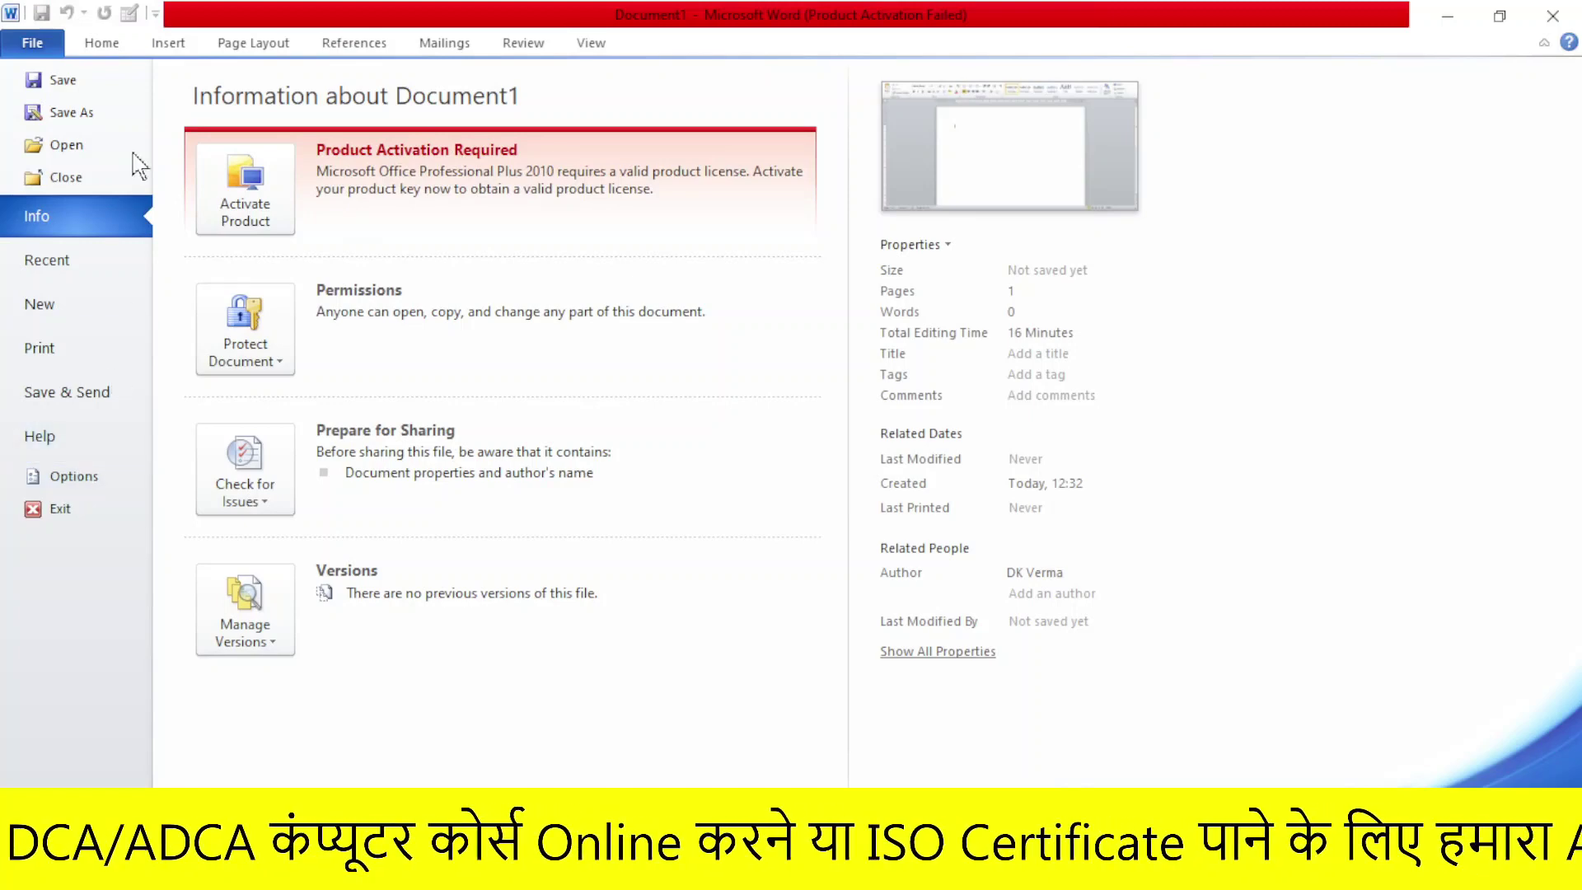
Look through Word Options twice without changes, then start Save As, proposing the name Doc2.
{"action": "left_click", "coordinate": [69, 478]}
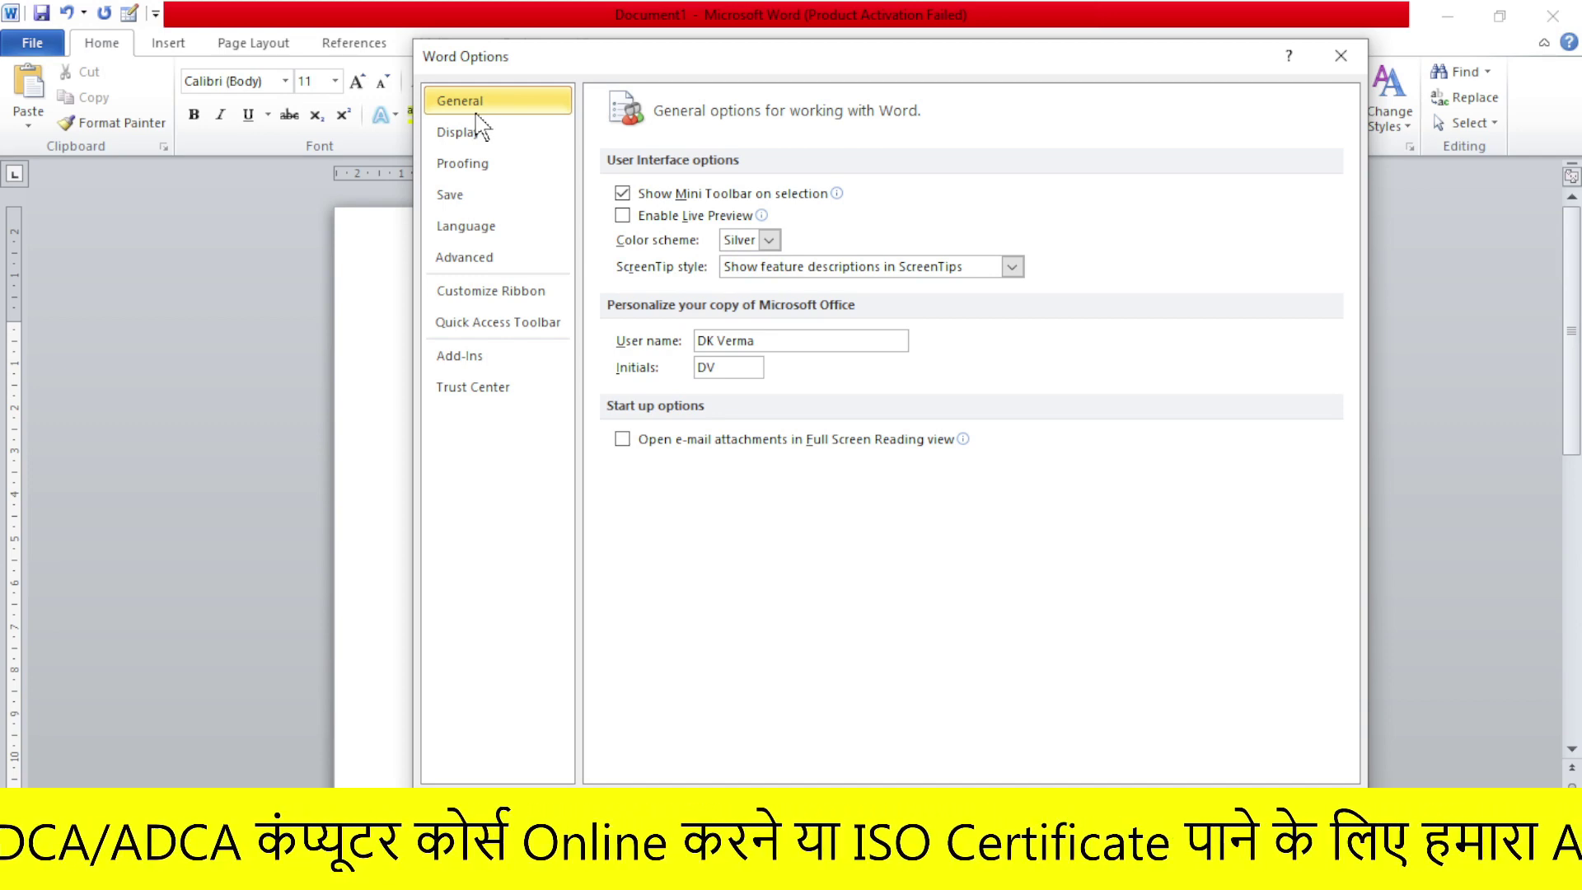
{"action": "left_click", "coordinate": [1341, 55]}
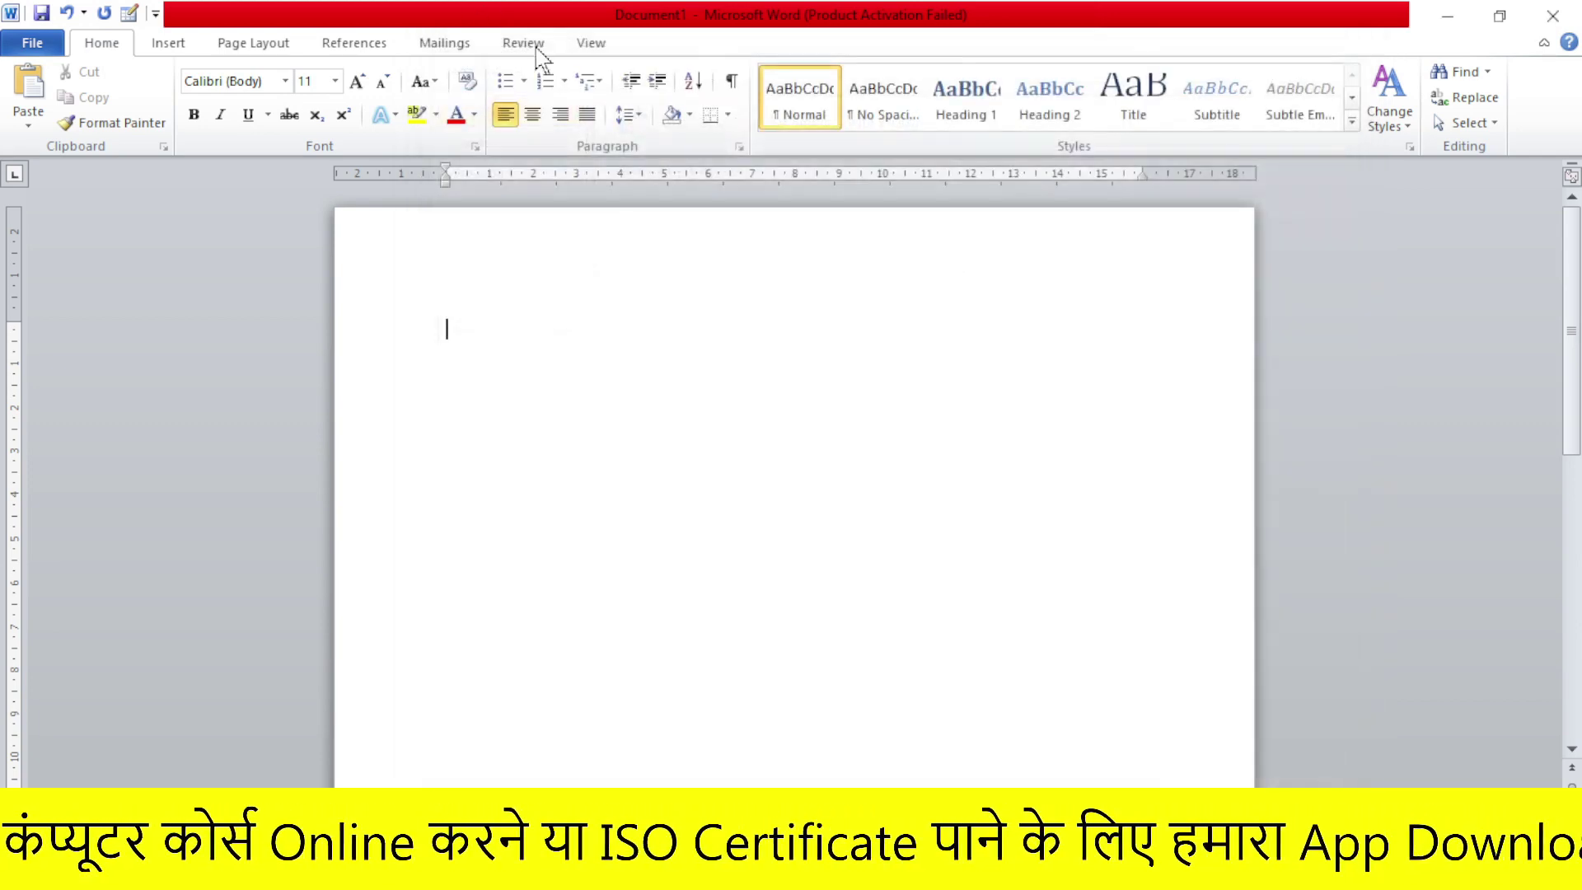
{"action": "left_click", "coordinate": [37, 45]}
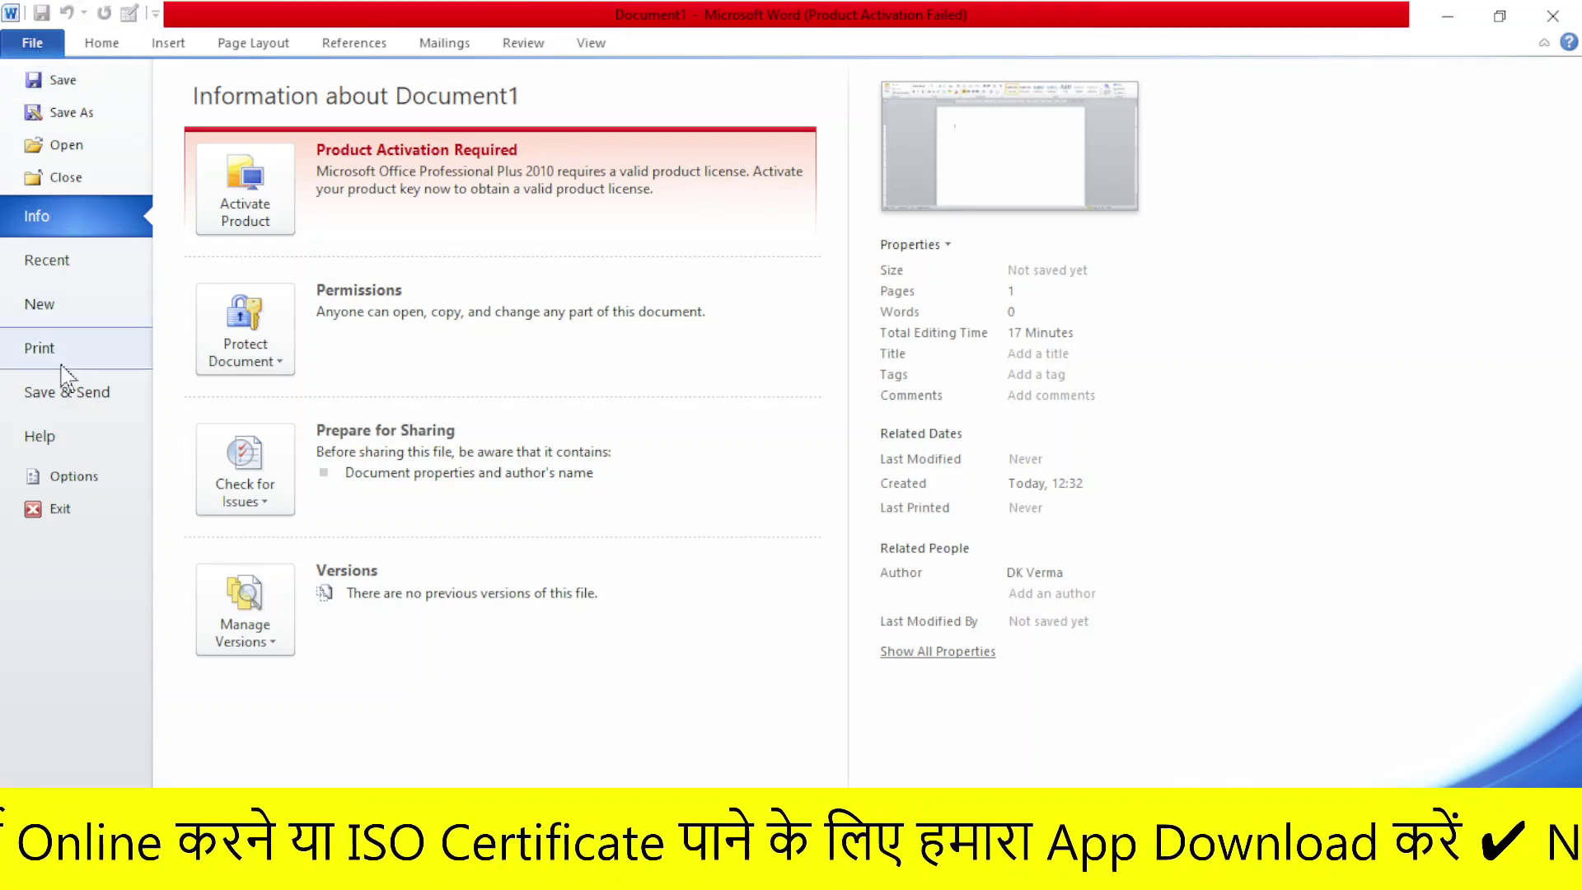
{"action": "left_click", "coordinate": [71, 490]}
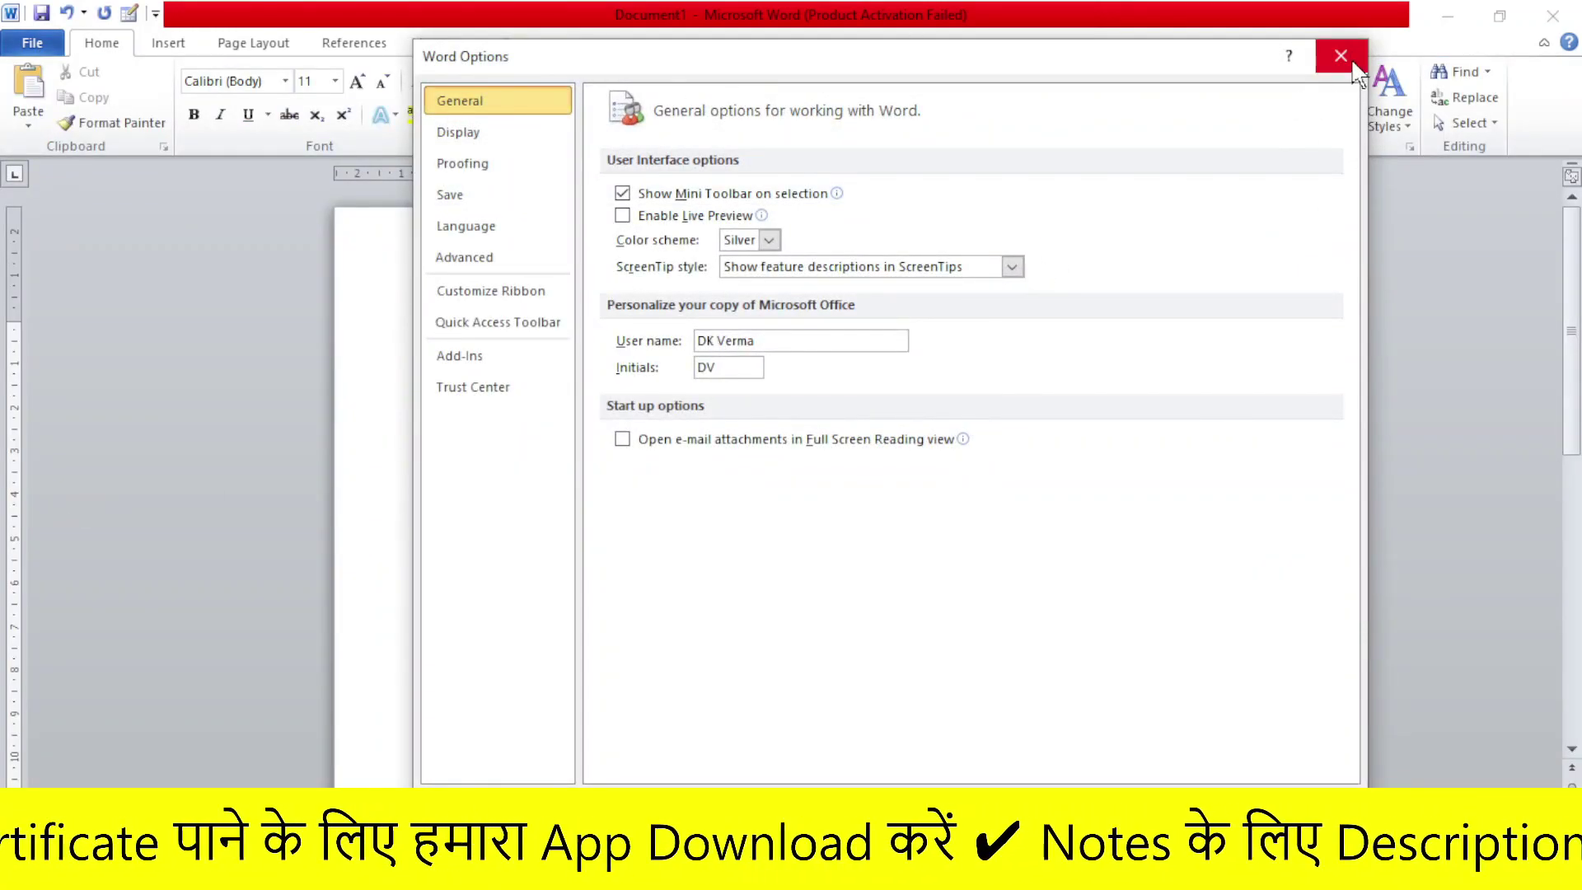
{"action": "left_click", "coordinate": [1341, 55]}
{"action": "left_click", "coordinate": [33, 45]}
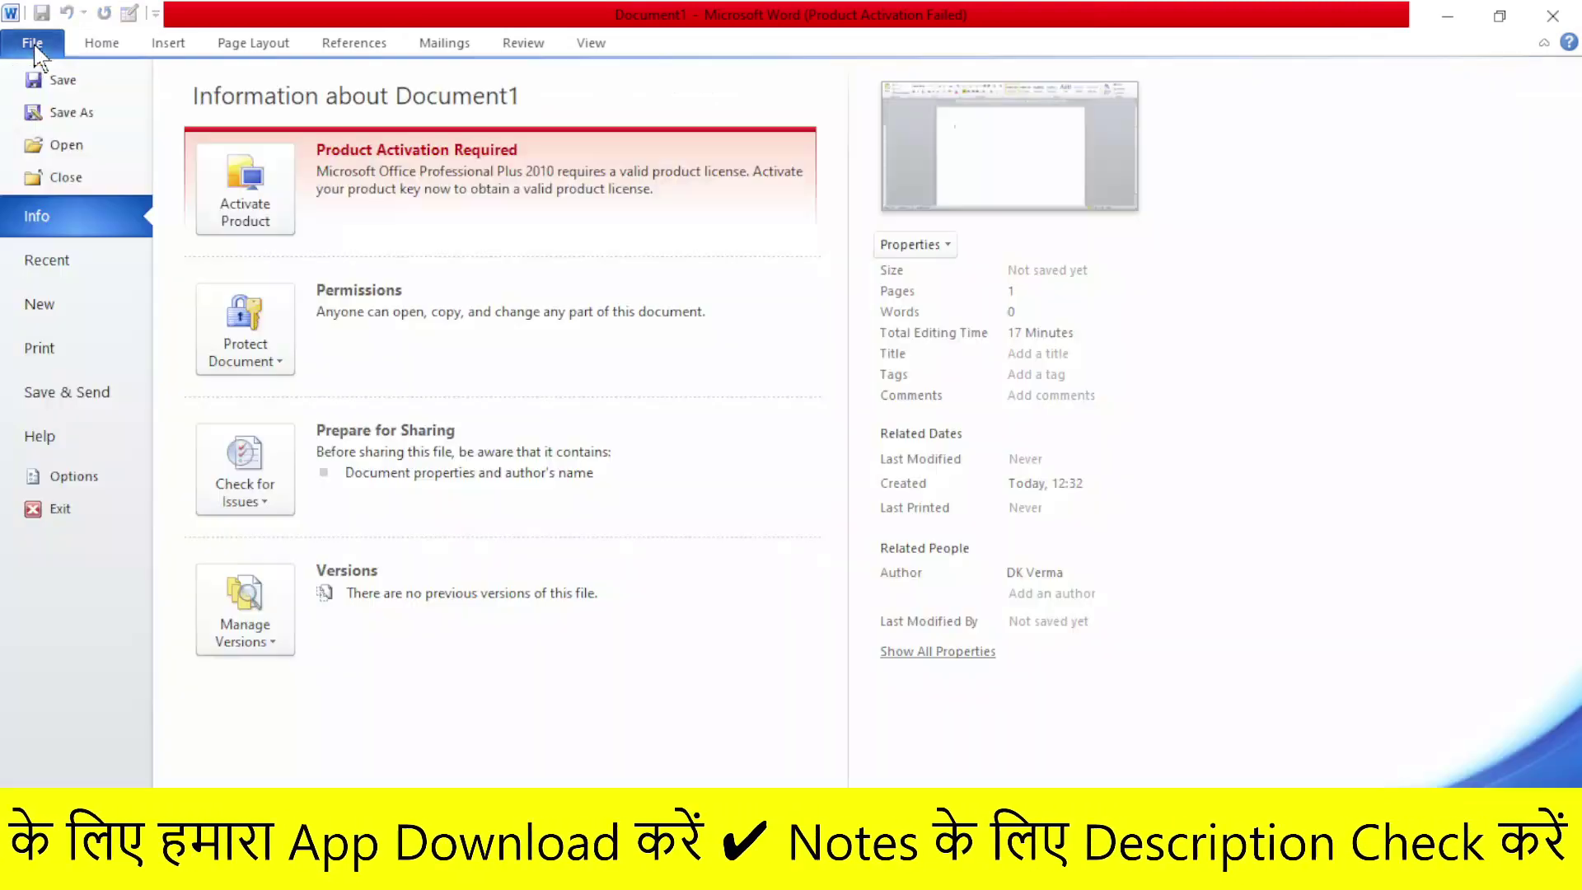
{"action": "left_click", "coordinate": [69, 83]}
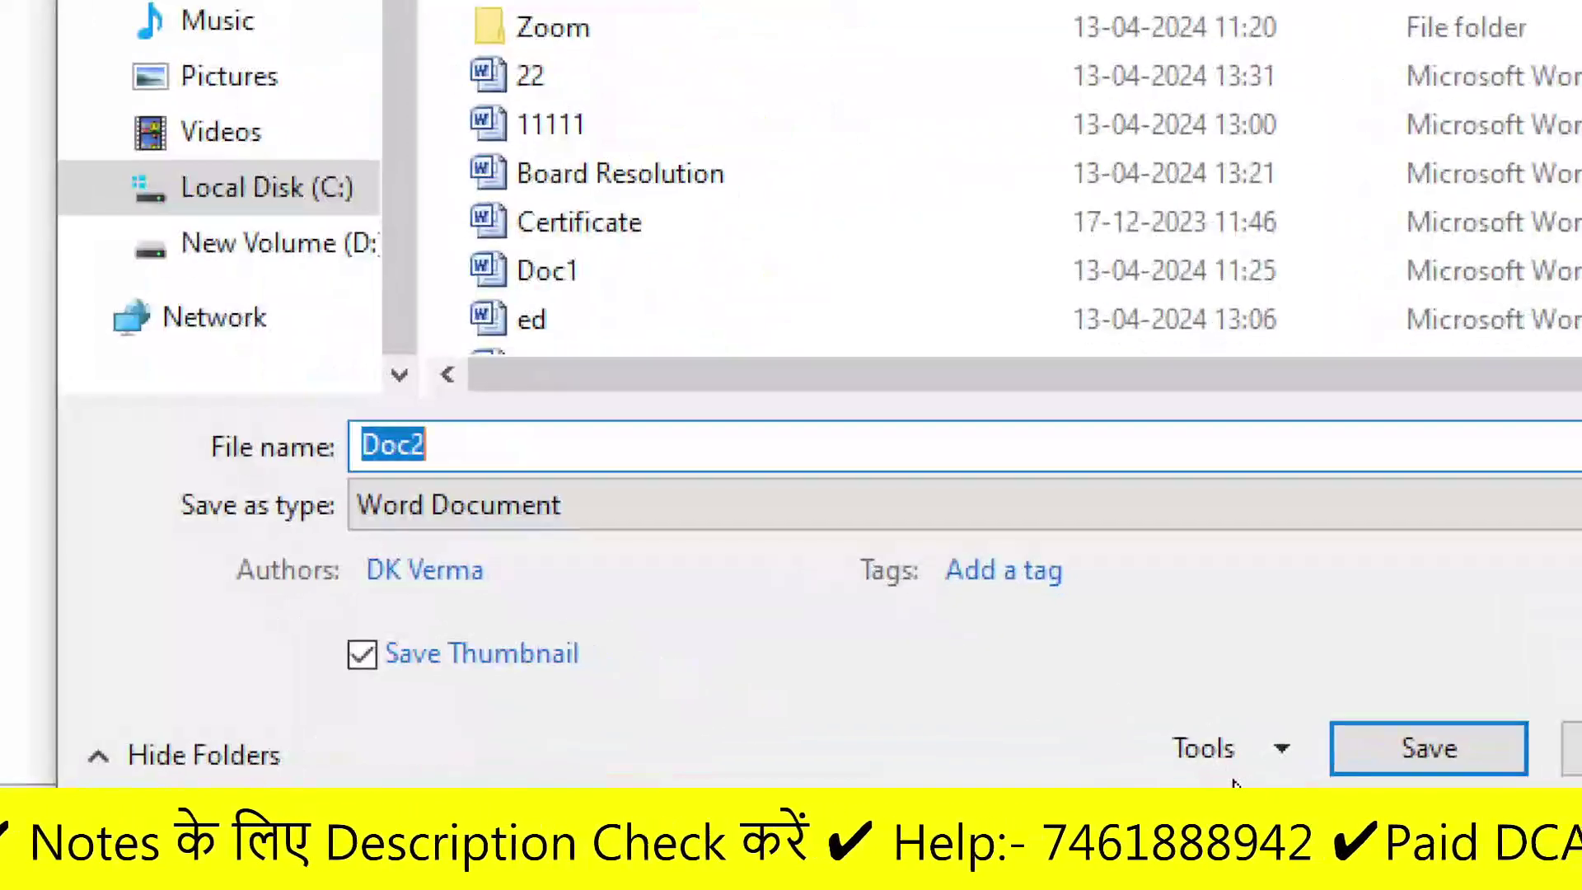
View the Save Options from Save As Tools, then cancel unsaved and return to Info.
{"action": "left_click", "coordinate": [1280, 748]}
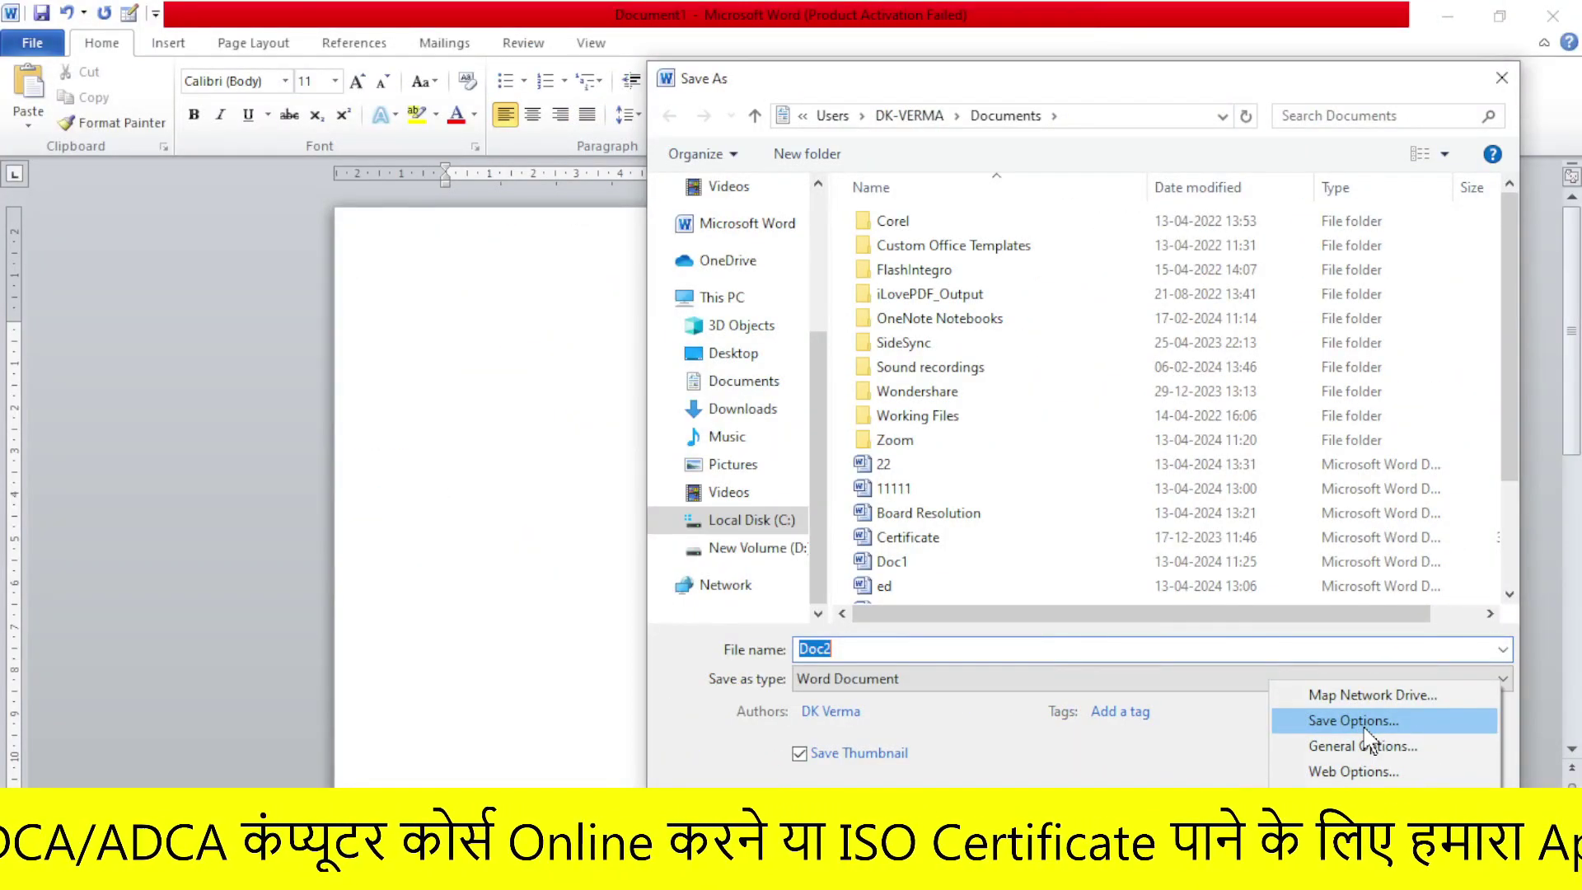
{"action": "left_click", "coordinate": [1365, 725]}
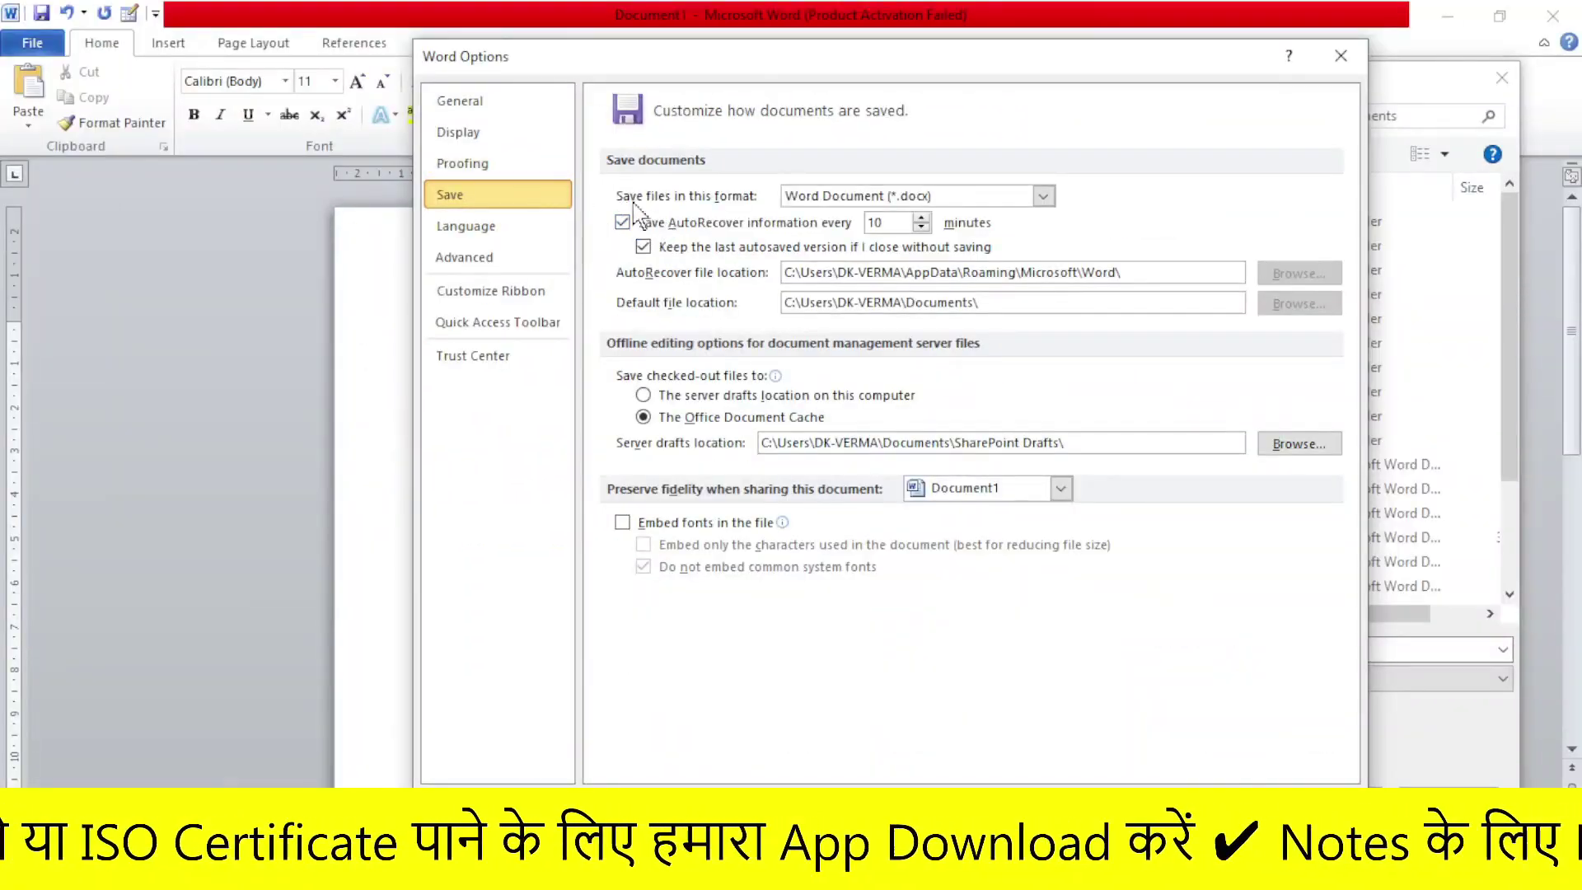
{"action": "left_click", "coordinate": [1342, 53]}
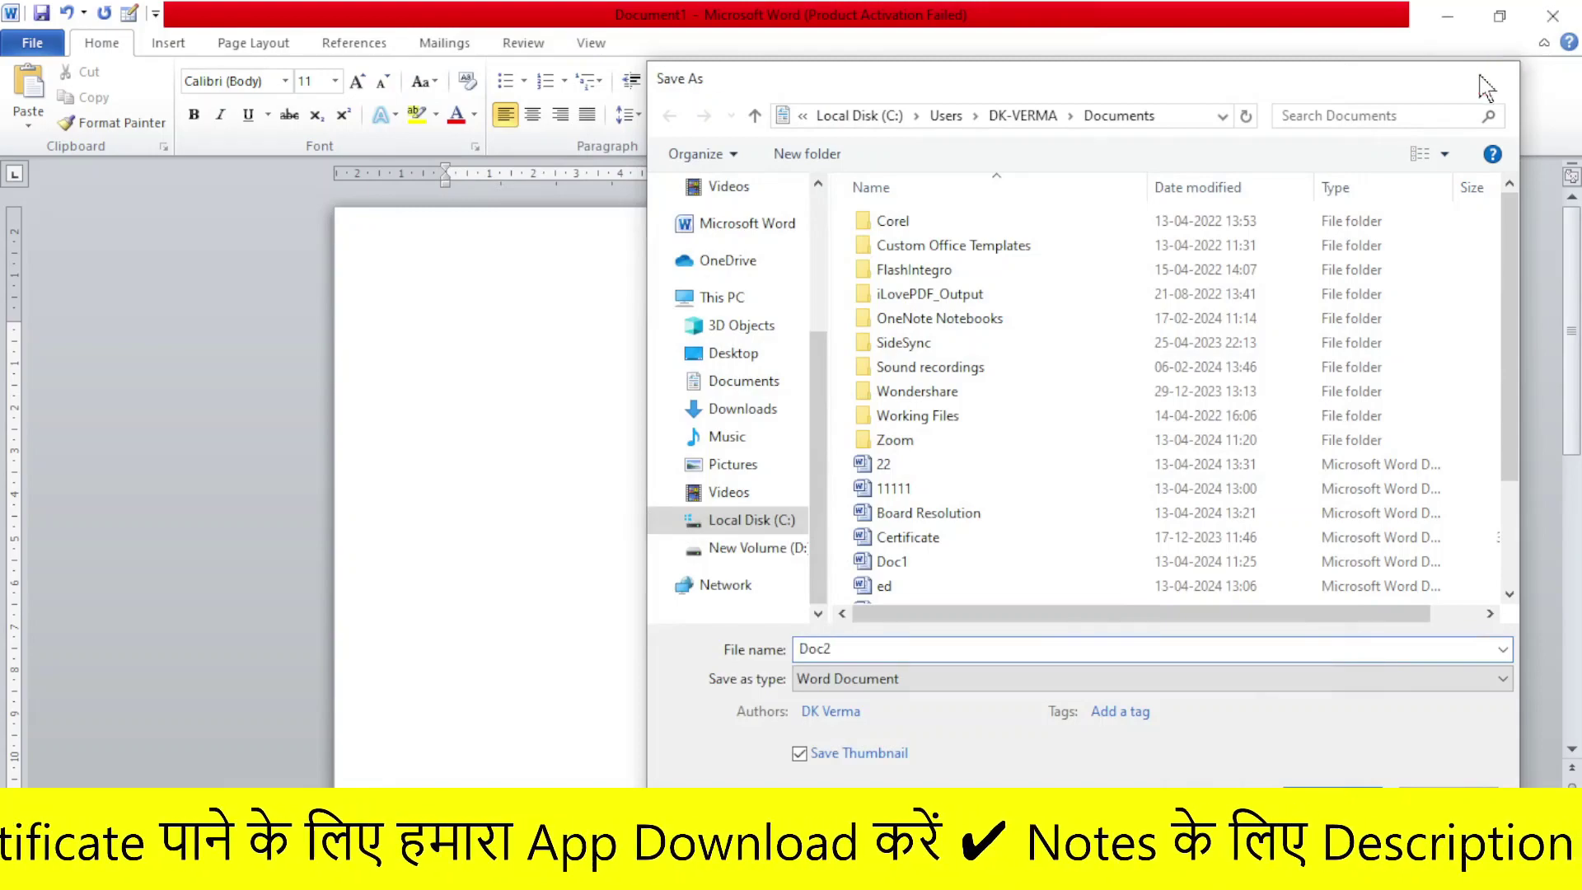
{"action": "left_click", "coordinate": [1502, 78]}
{"action": "left_click", "coordinate": [32, 43]}
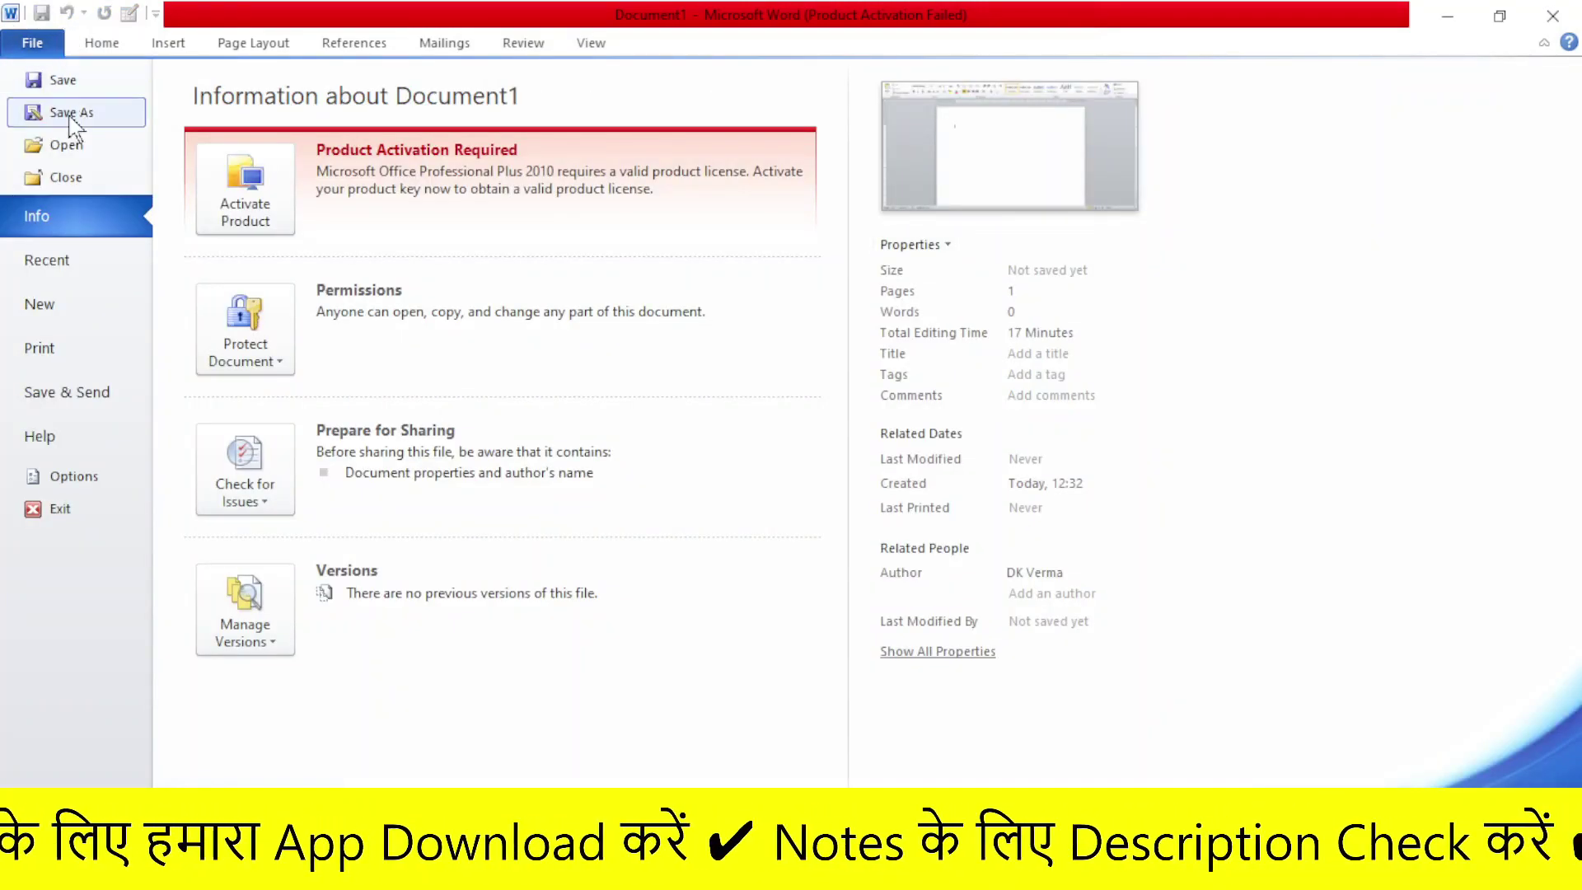
Enable Live Preview on the General page of Word Options.
{"action": "left_click", "coordinate": [68, 477]}
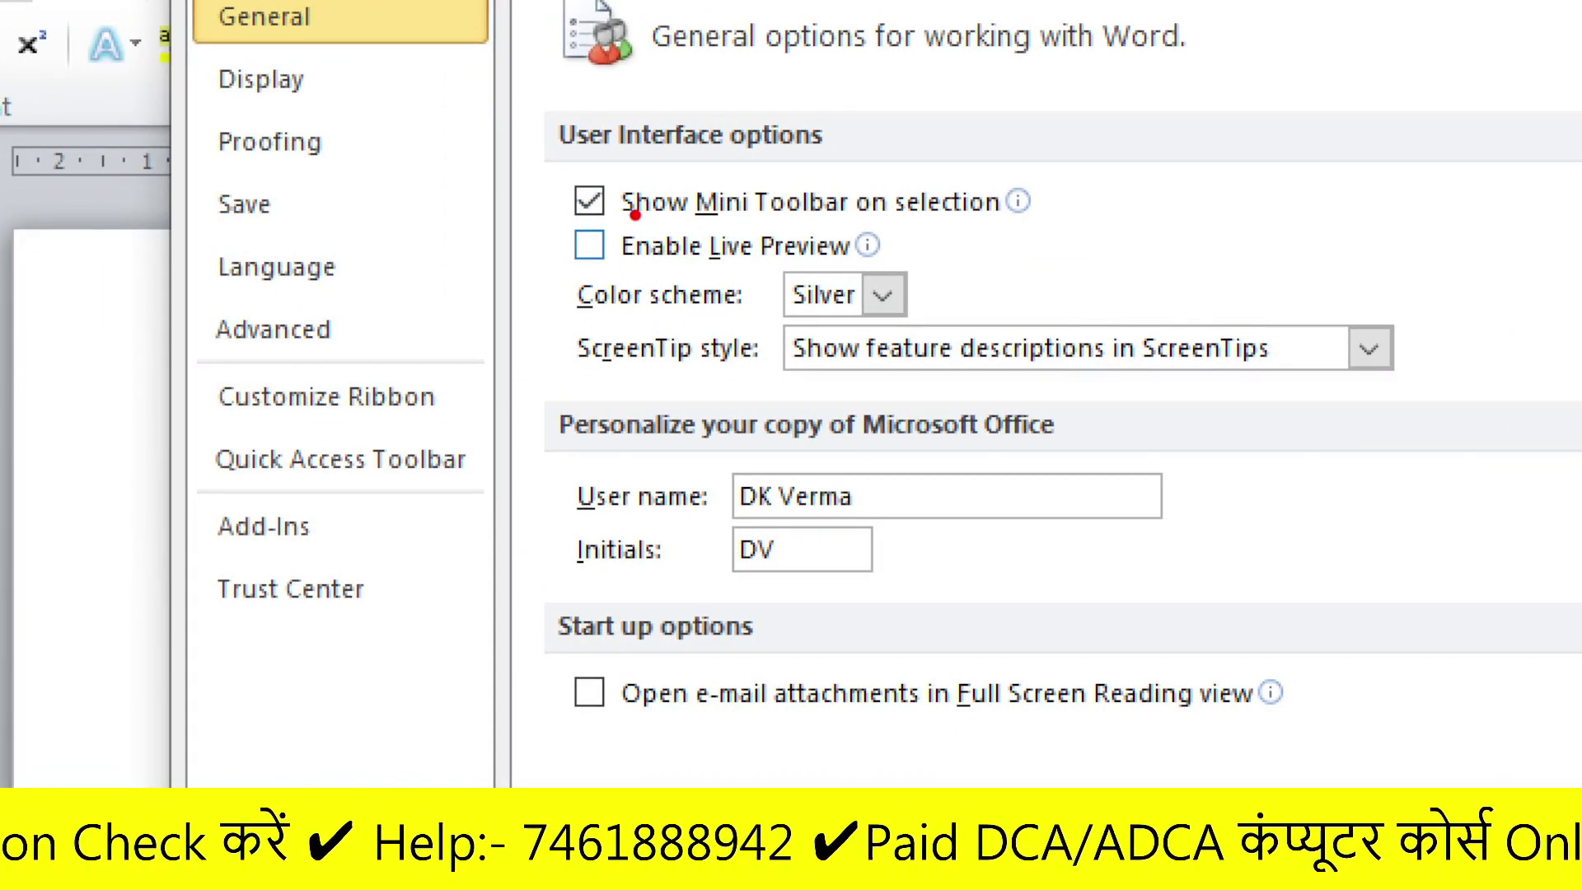
{"action": "mouse_move", "coordinate": [557, 178]}
{"action": "left_mouse_down"}
{"action": "mouse_move", "coordinate": [917, 233]}
{"action": "mouse_move", "coordinate": [1074, 232]}
{"action": "left_mouse_up"}
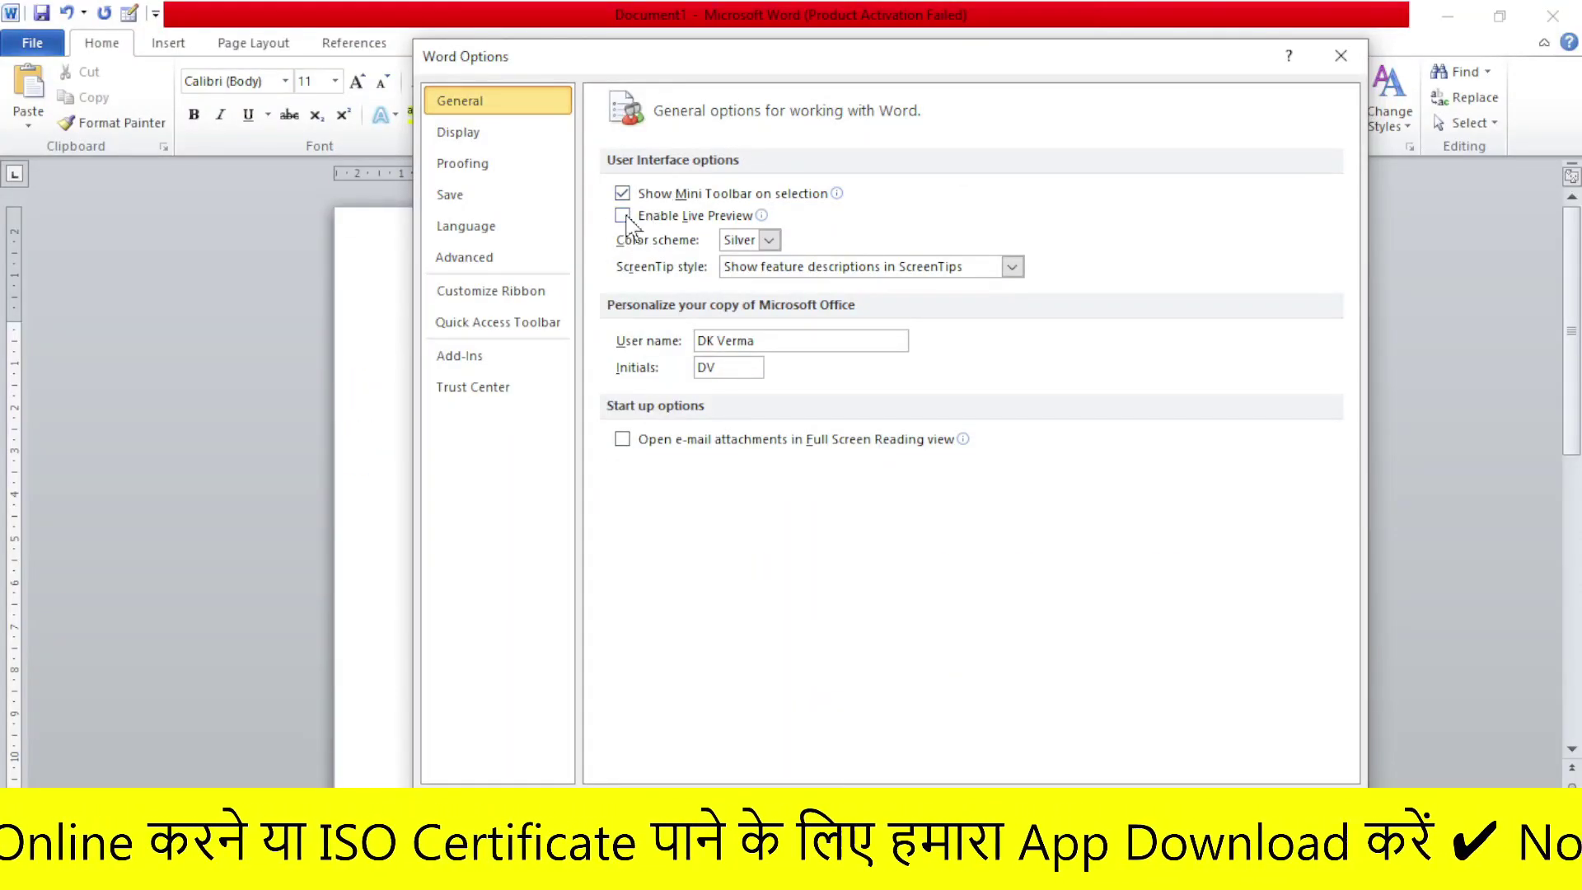
{"action": "left_click", "coordinate": [623, 217]}
{"action": "mouse_move", "coordinate": [838, 193]}
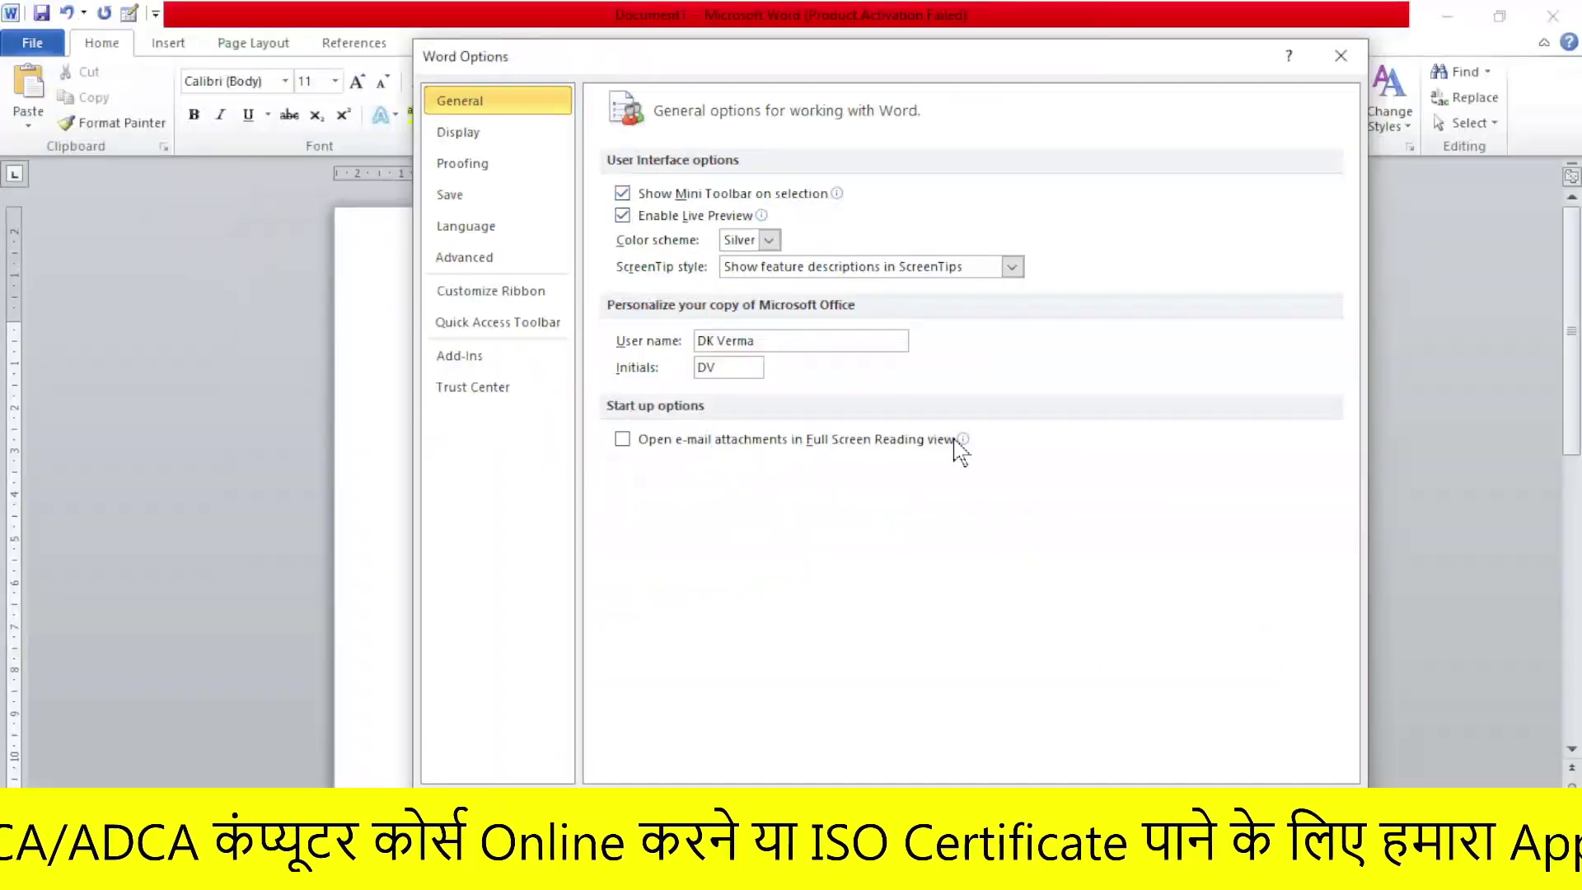
Close Options, generate three sample paragraphs with =Rand(), and select them.
{"action": "key", "text": "Return"}
{"action": "type", "text": "=Rand()"}
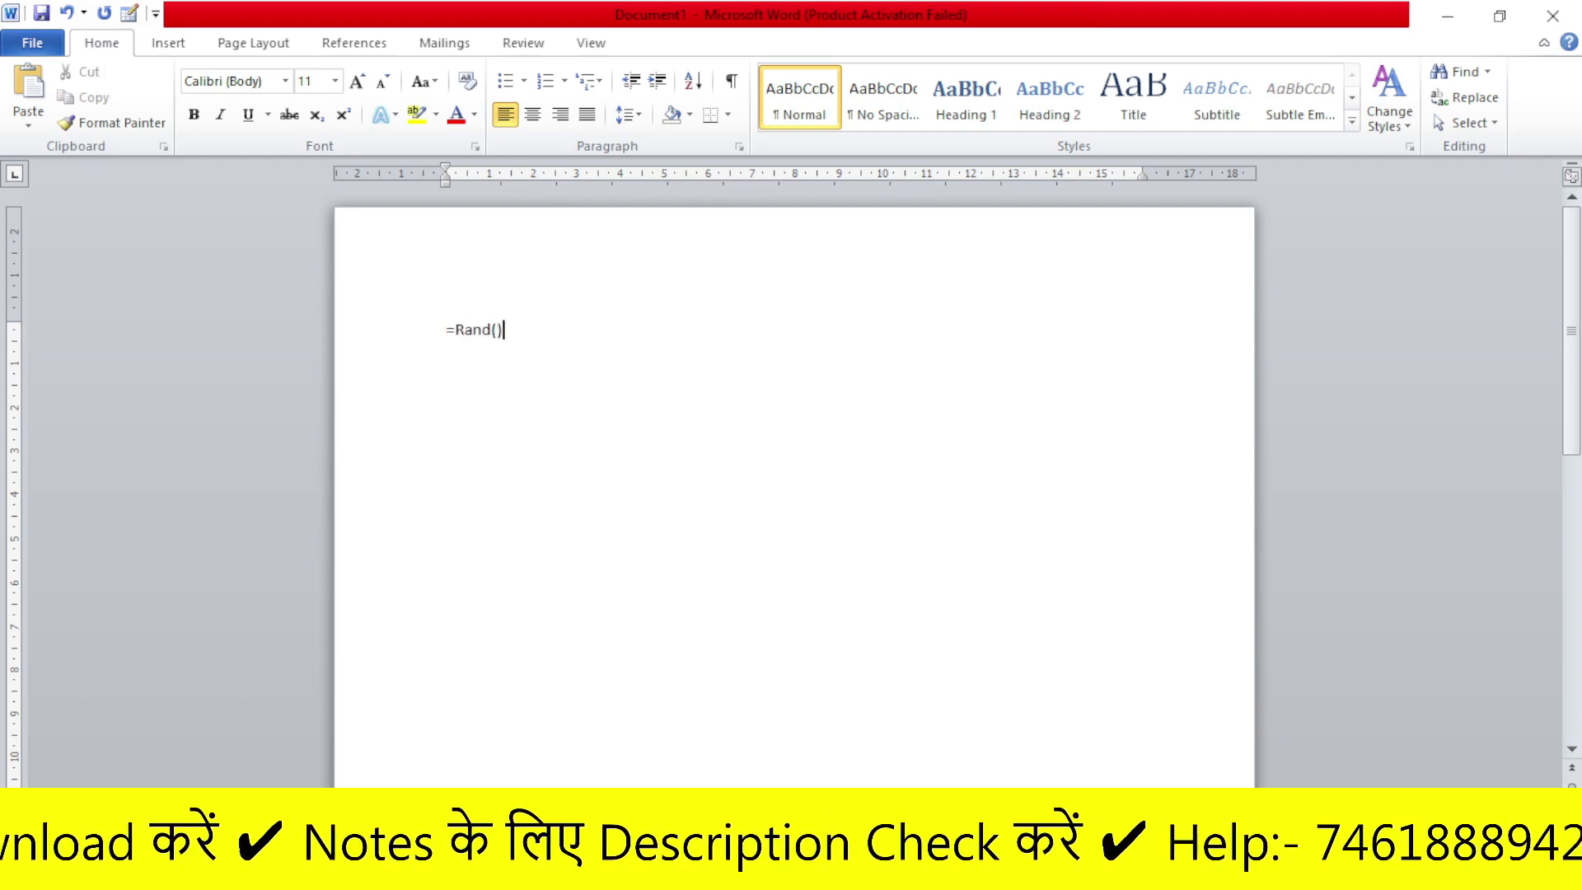
{"action": "key", "text": "Return"}
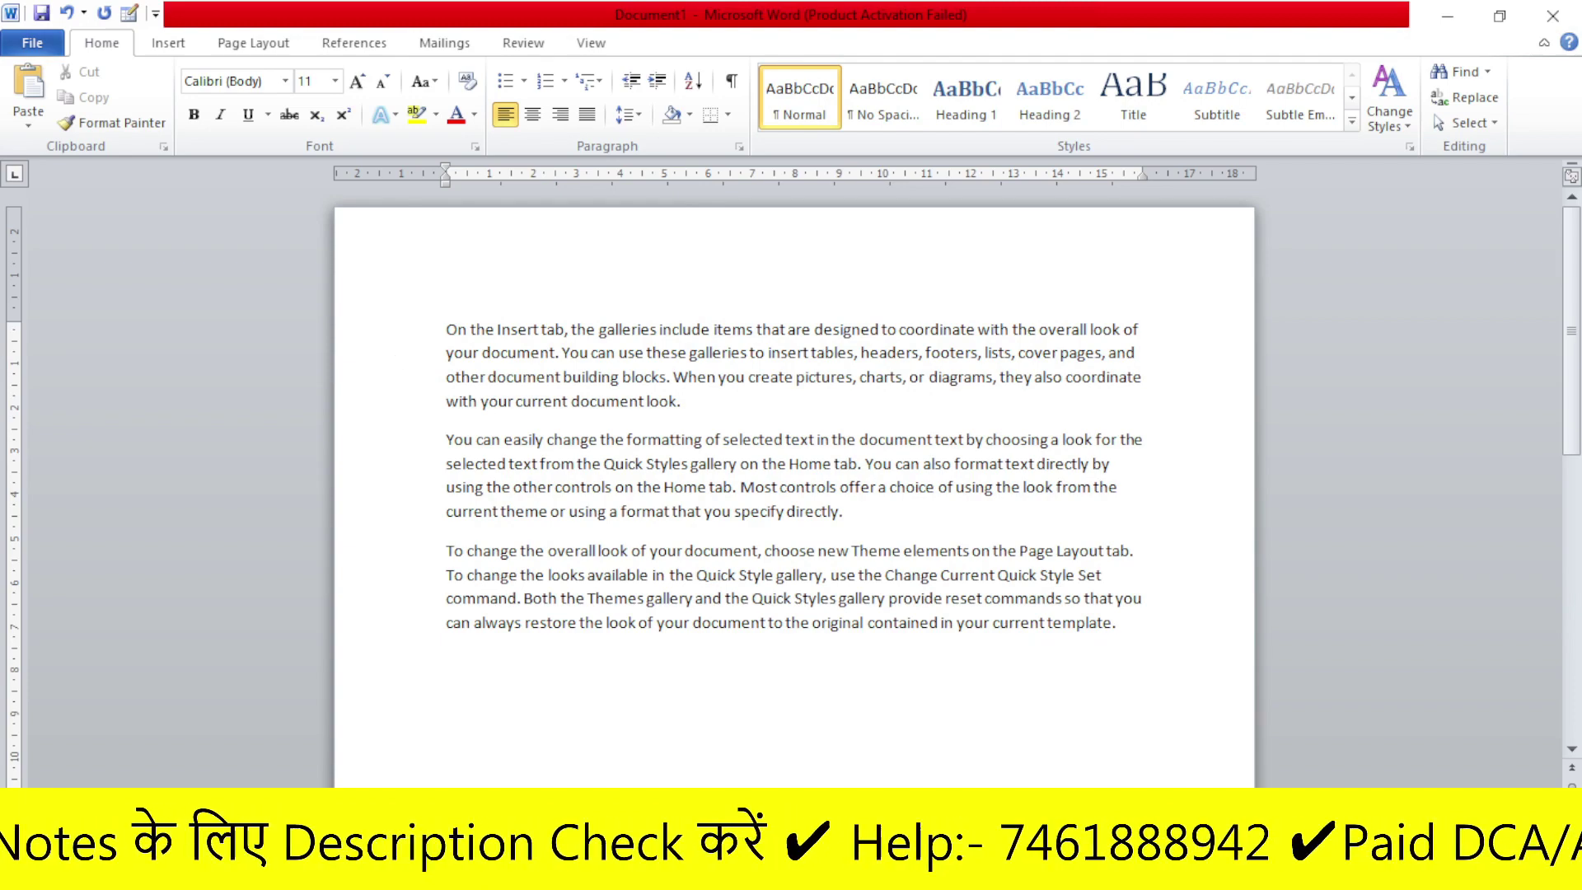
{"action": "left_click_drag", "start_coordinate": [404, 329], "coordinate": [404, 671]}
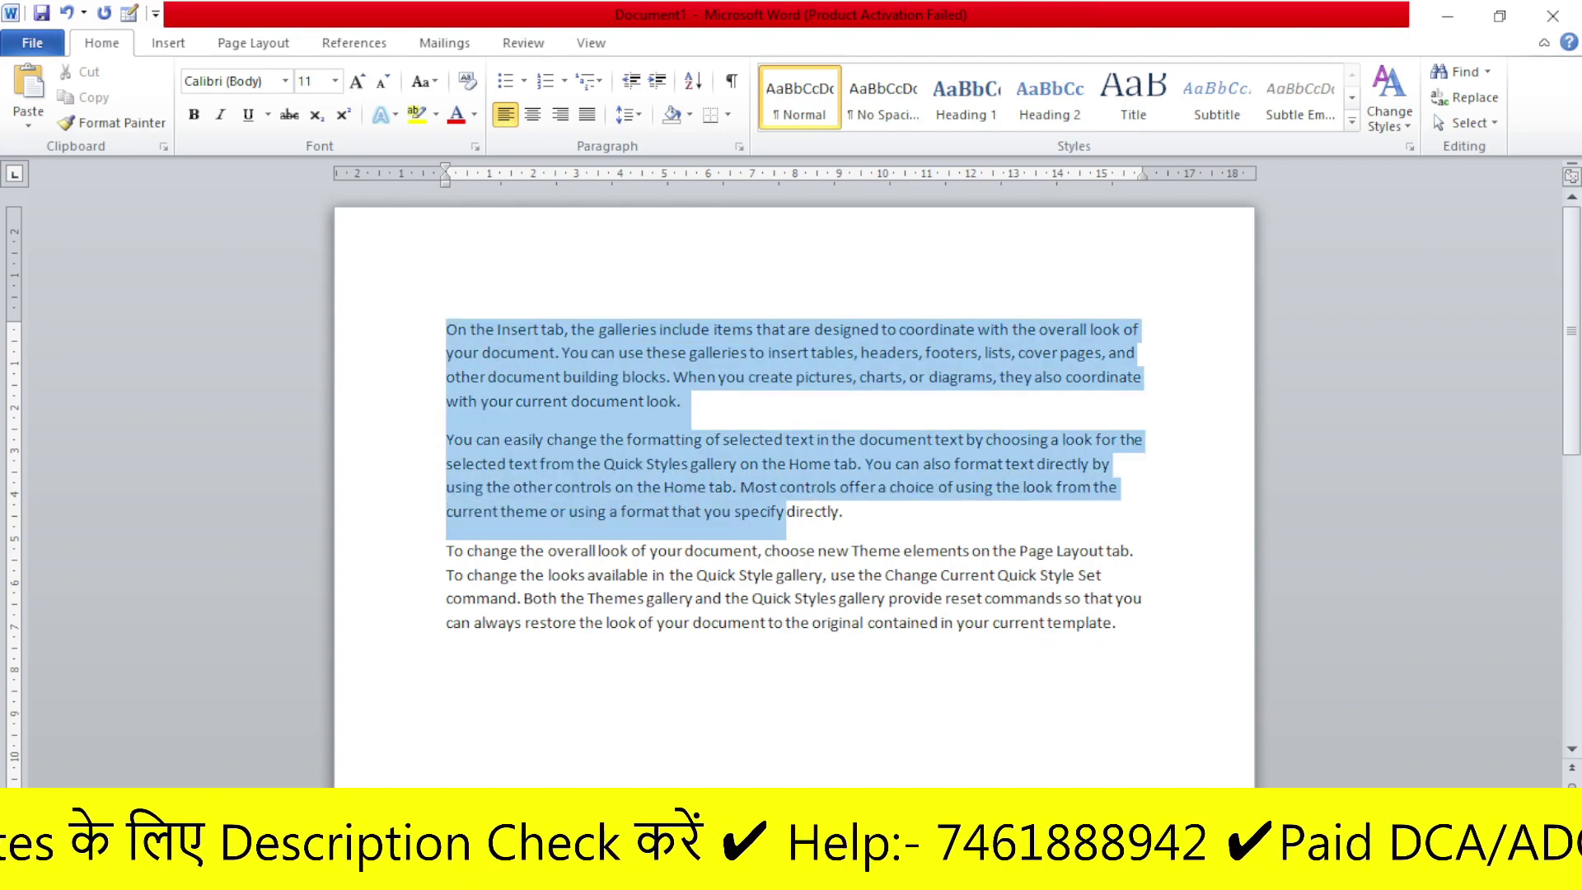
Enlarge the selected paragraphs to 20-point text with Grow Font, then reopen Word Options.
{"action": "left_click", "coordinate": [357, 82]}
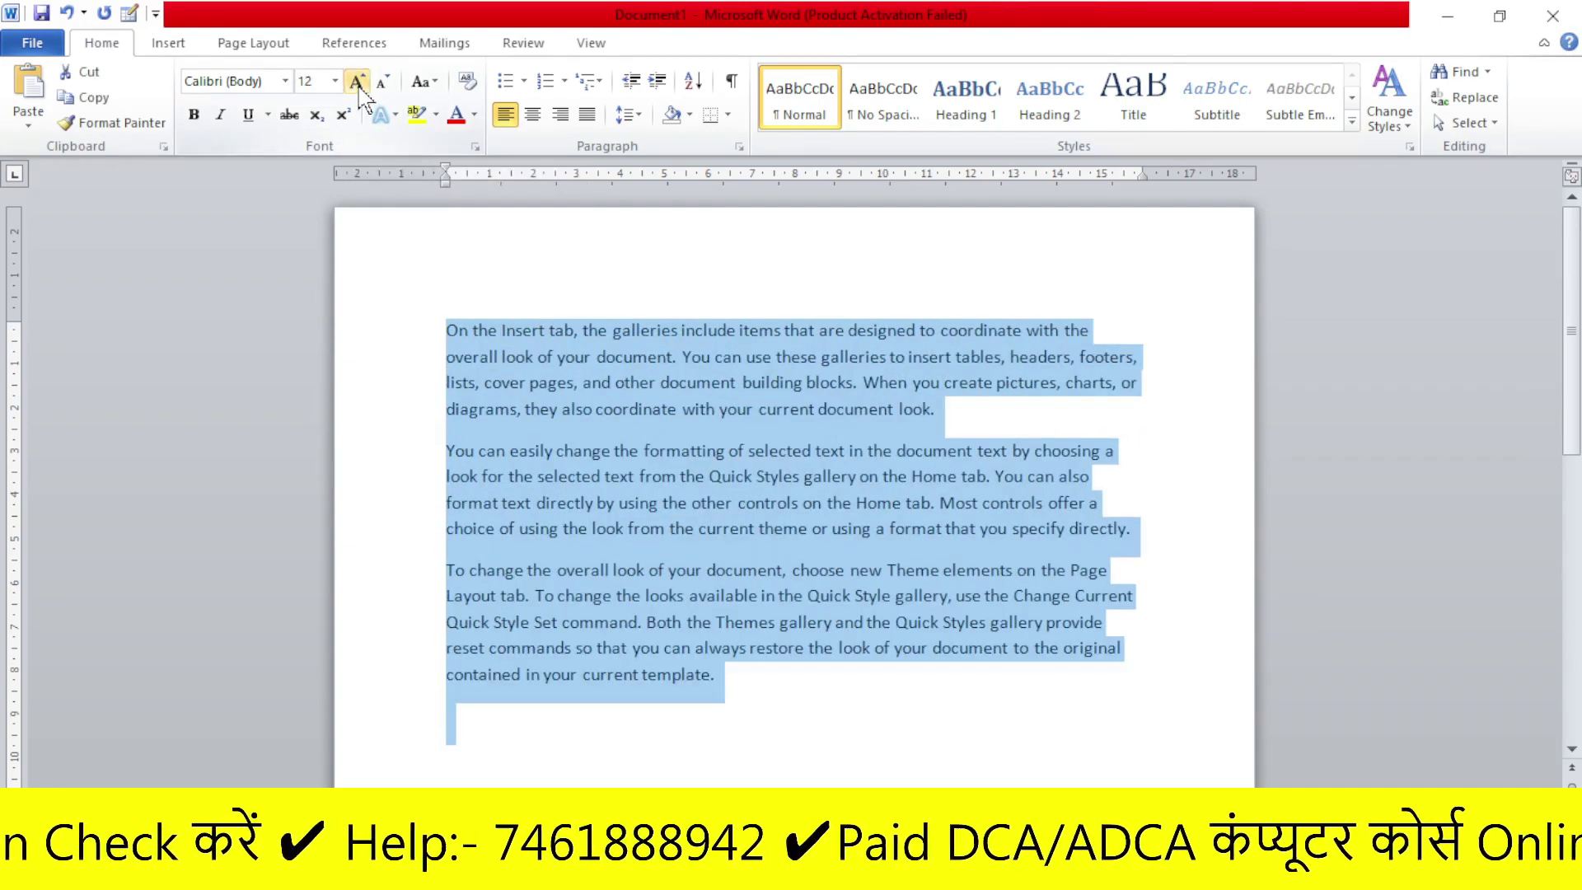
{"action": "left_click", "coordinate": [356, 82]}
{"action": "left_click", "coordinate": [356, 82]}
{"action": "left_click", "coordinate": [357, 81]}
{"action": "left_click", "coordinate": [357, 82]}
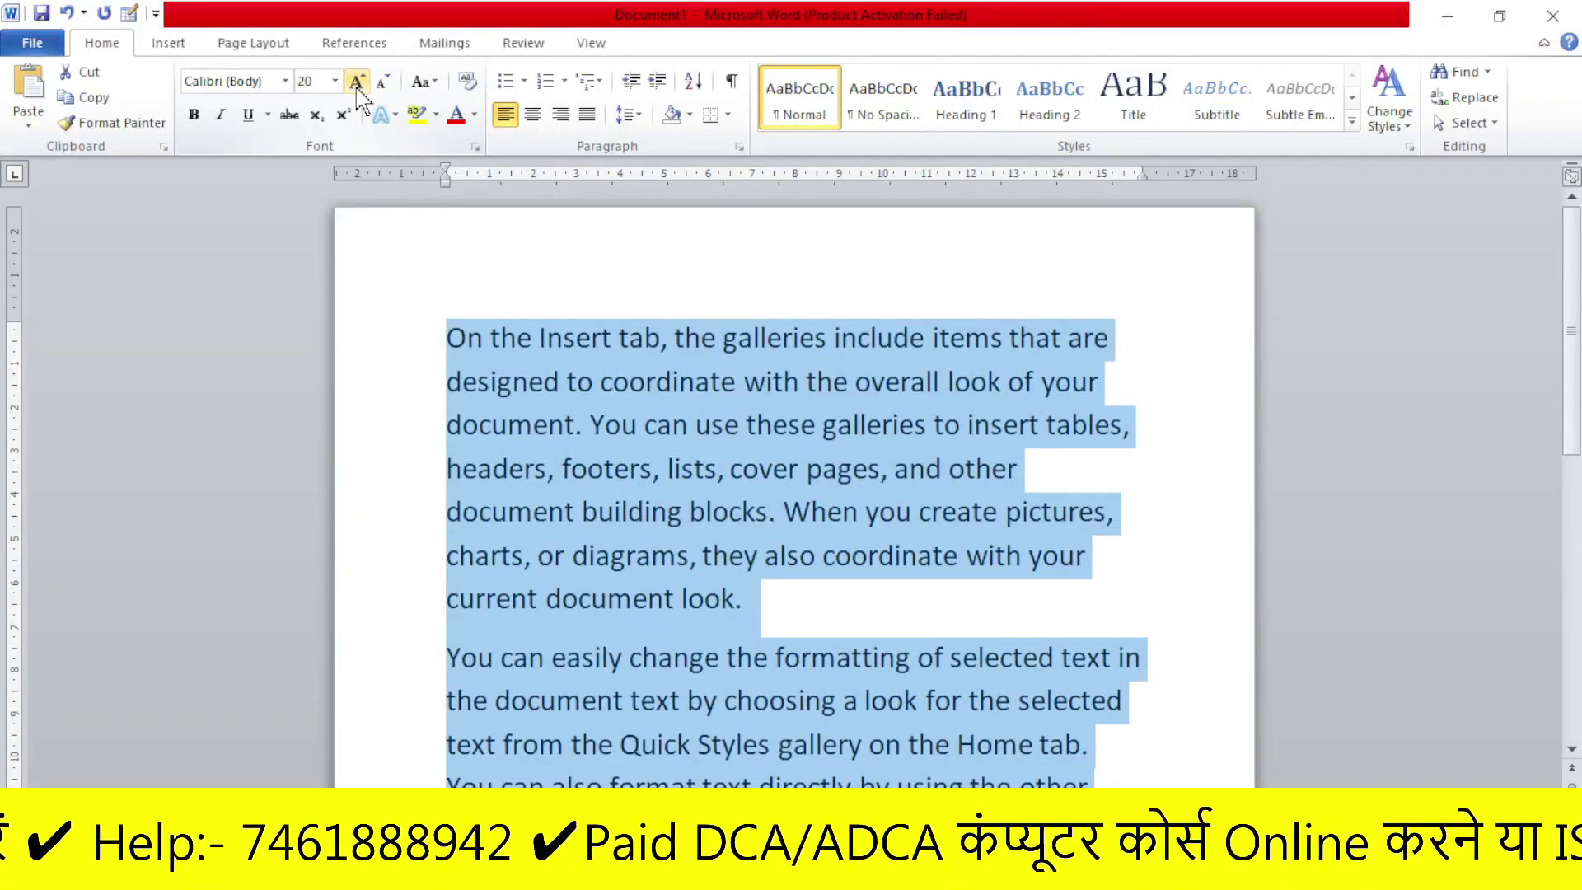
{"action": "left_click", "coordinate": [649, 277]}
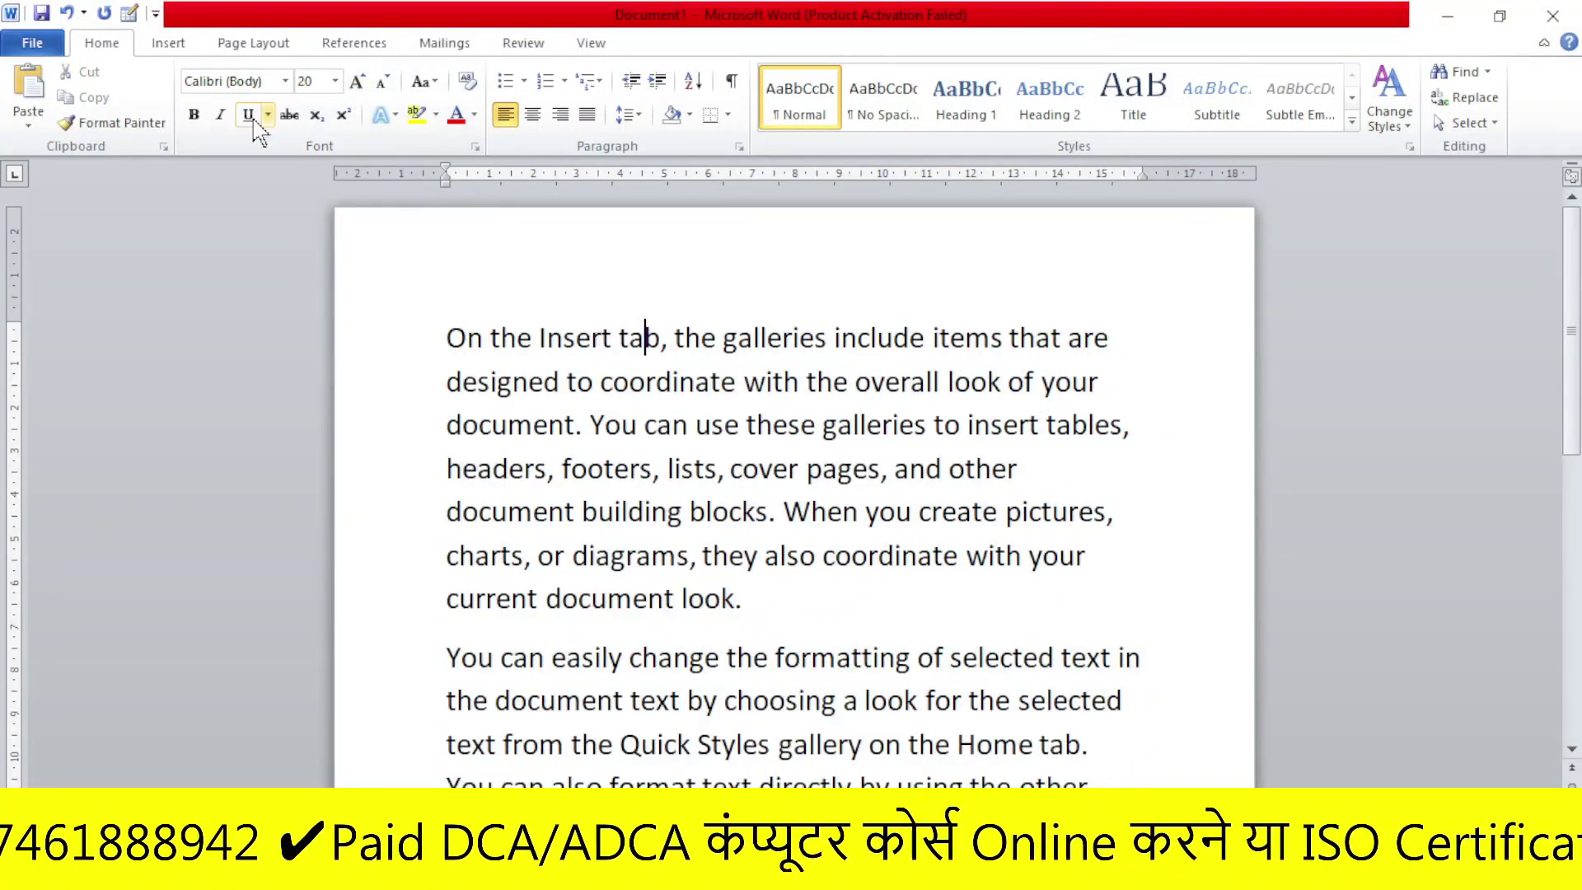
{"action": "left_click", "coordinate": [33, 45]}
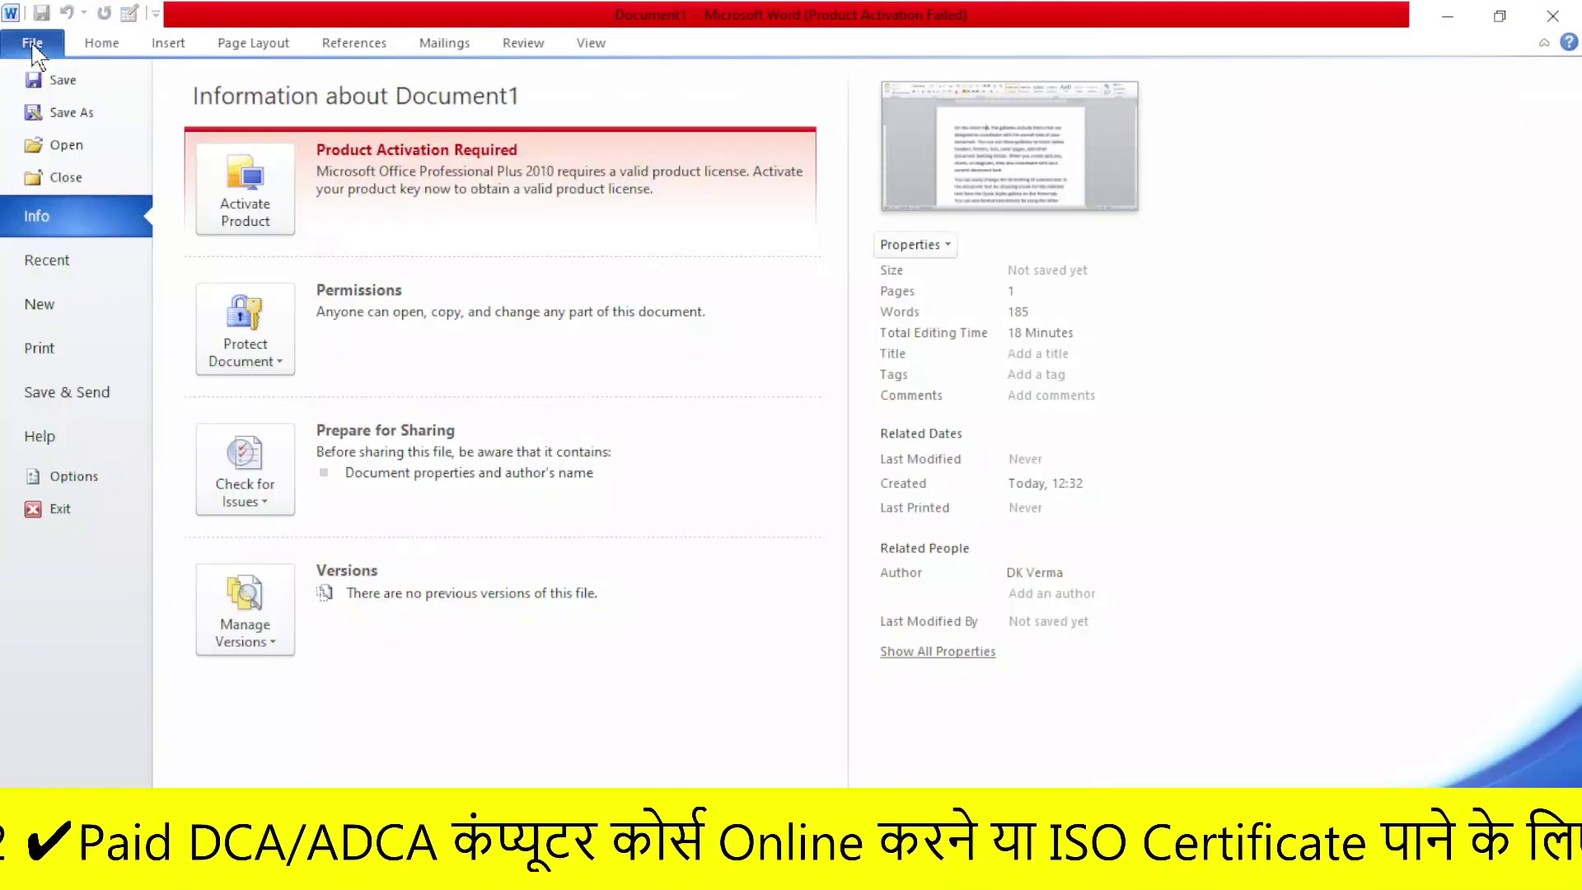
{"action": "left_click", "coordinate": [83, 478]}
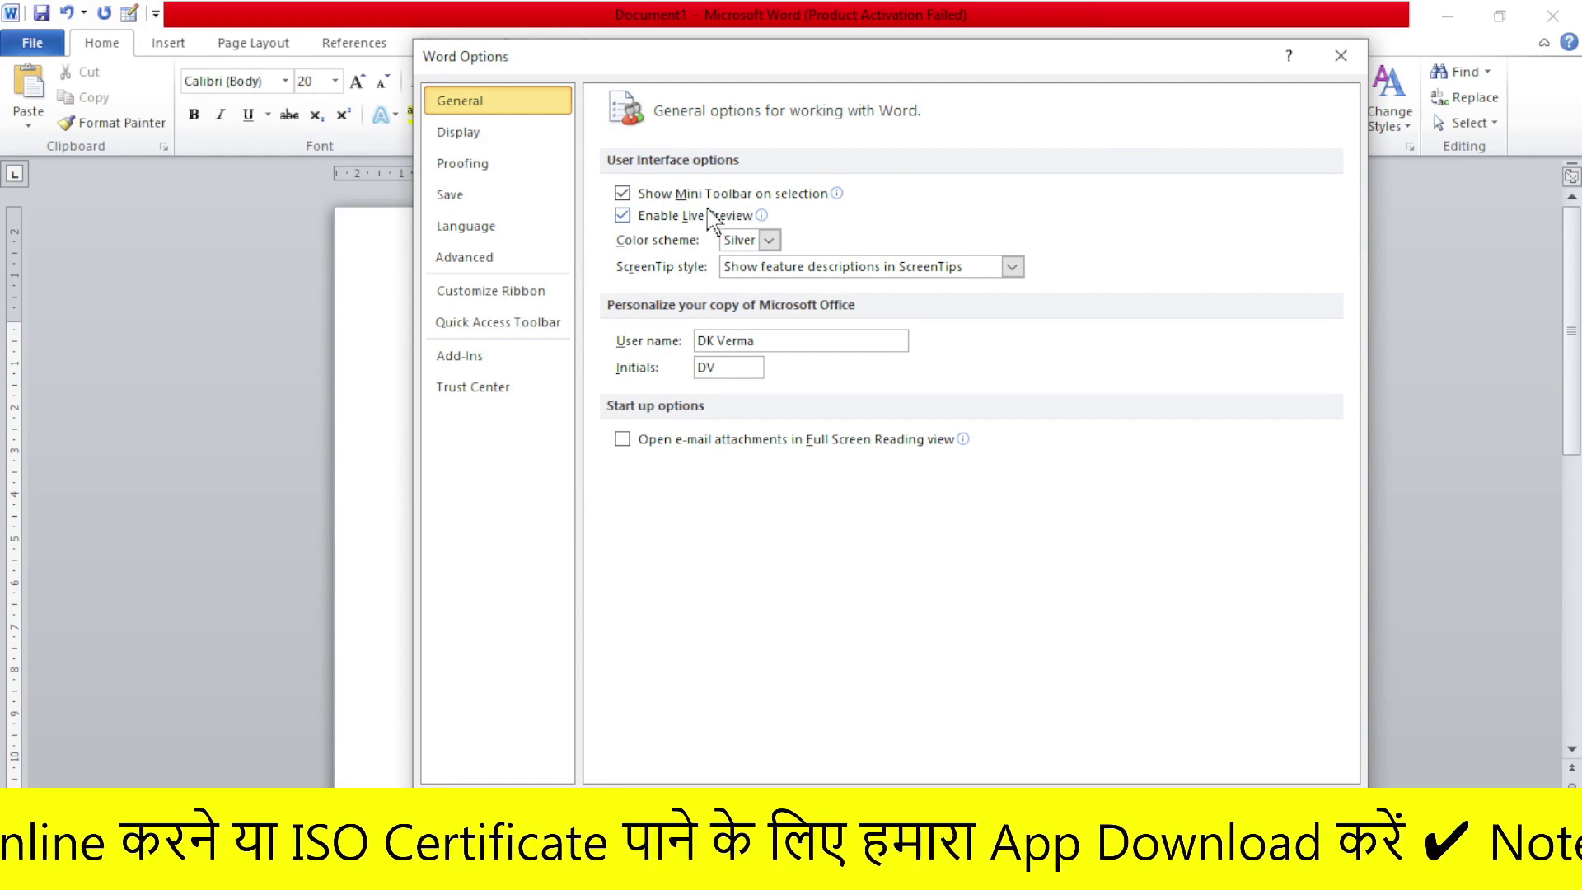
{"action": "left_click", "coordinate": [1341, 55]}
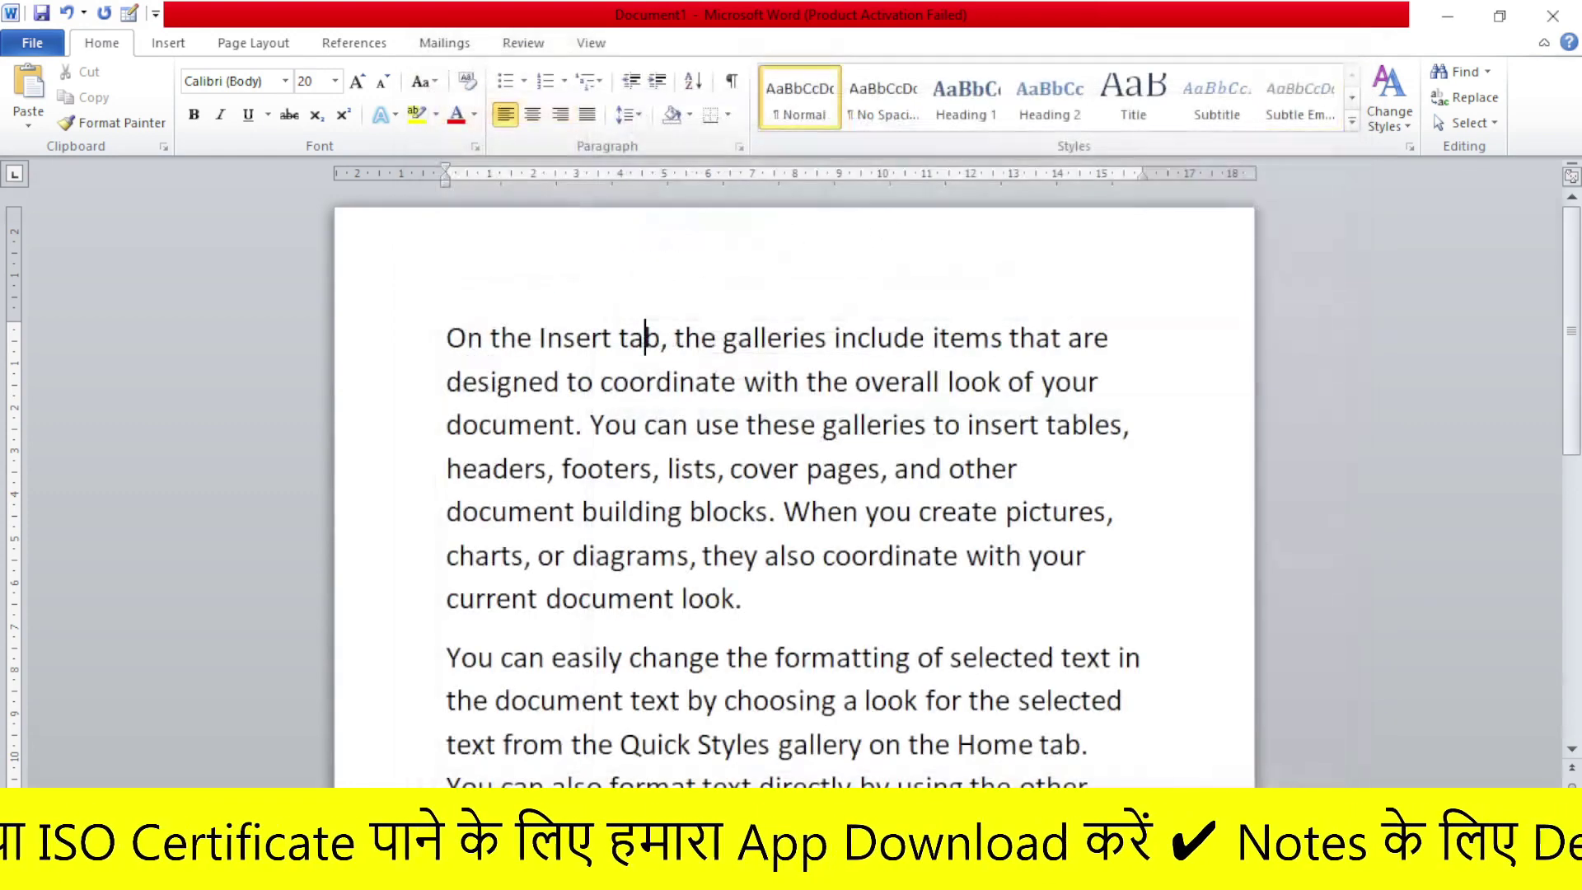
{"action": "left_click_drag", "start_coordinate": [446, 338], "coordinate": [801, 382]}
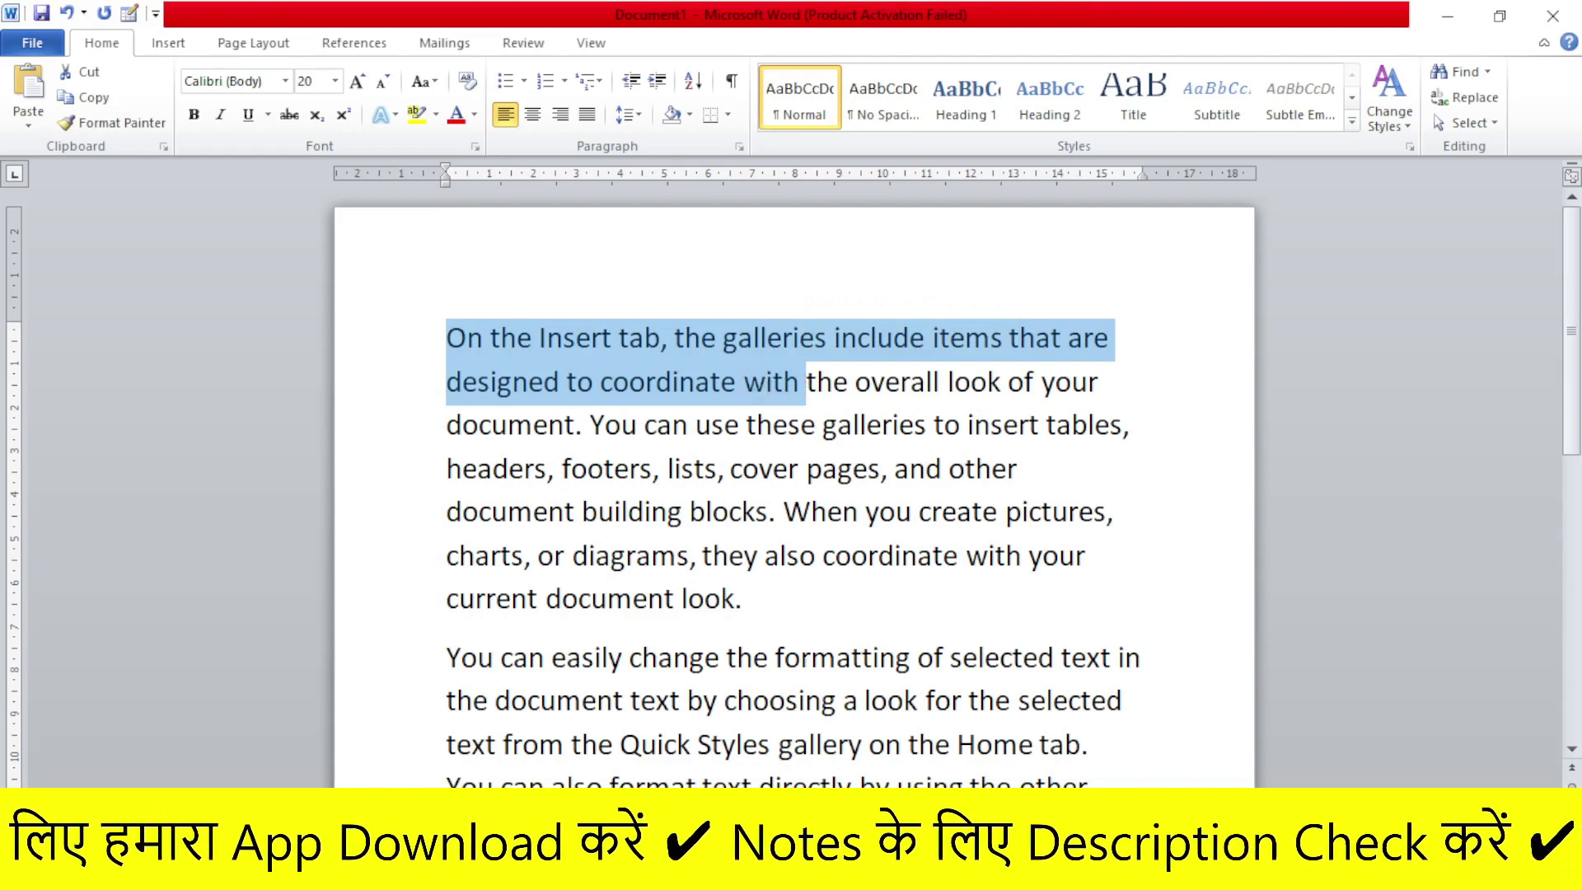
{"action": "left_click", "coordinate": [872, 375]}
{"action": "left_click_drag", "start_coordinate": [447, 338], "coordinate": [717, 369]}
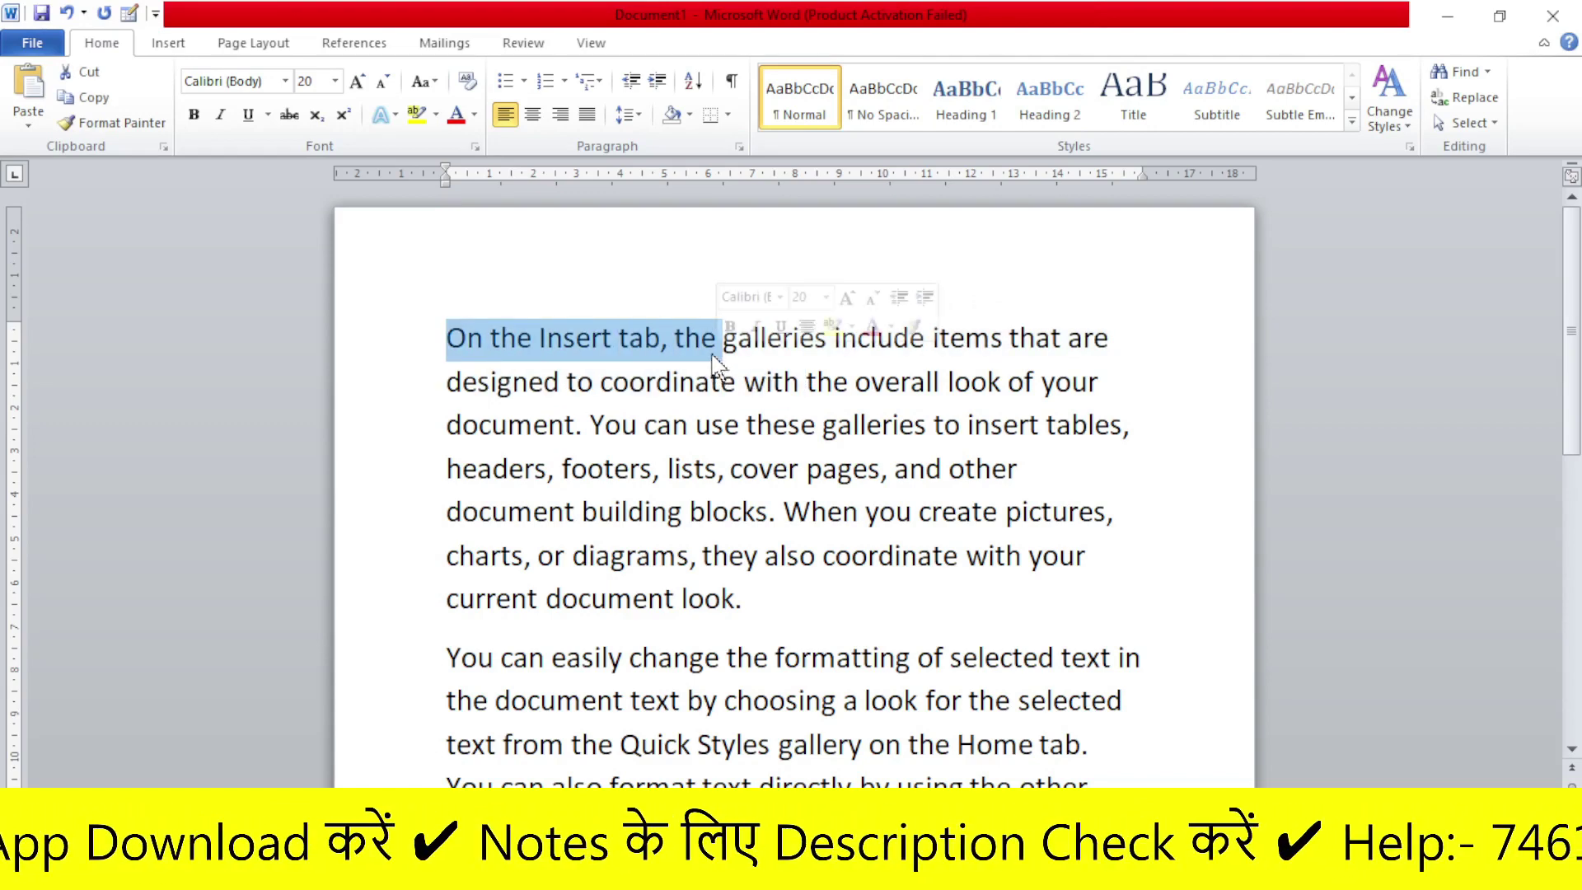
{"action": "mouse_move", "coordinate": [809, 297]}
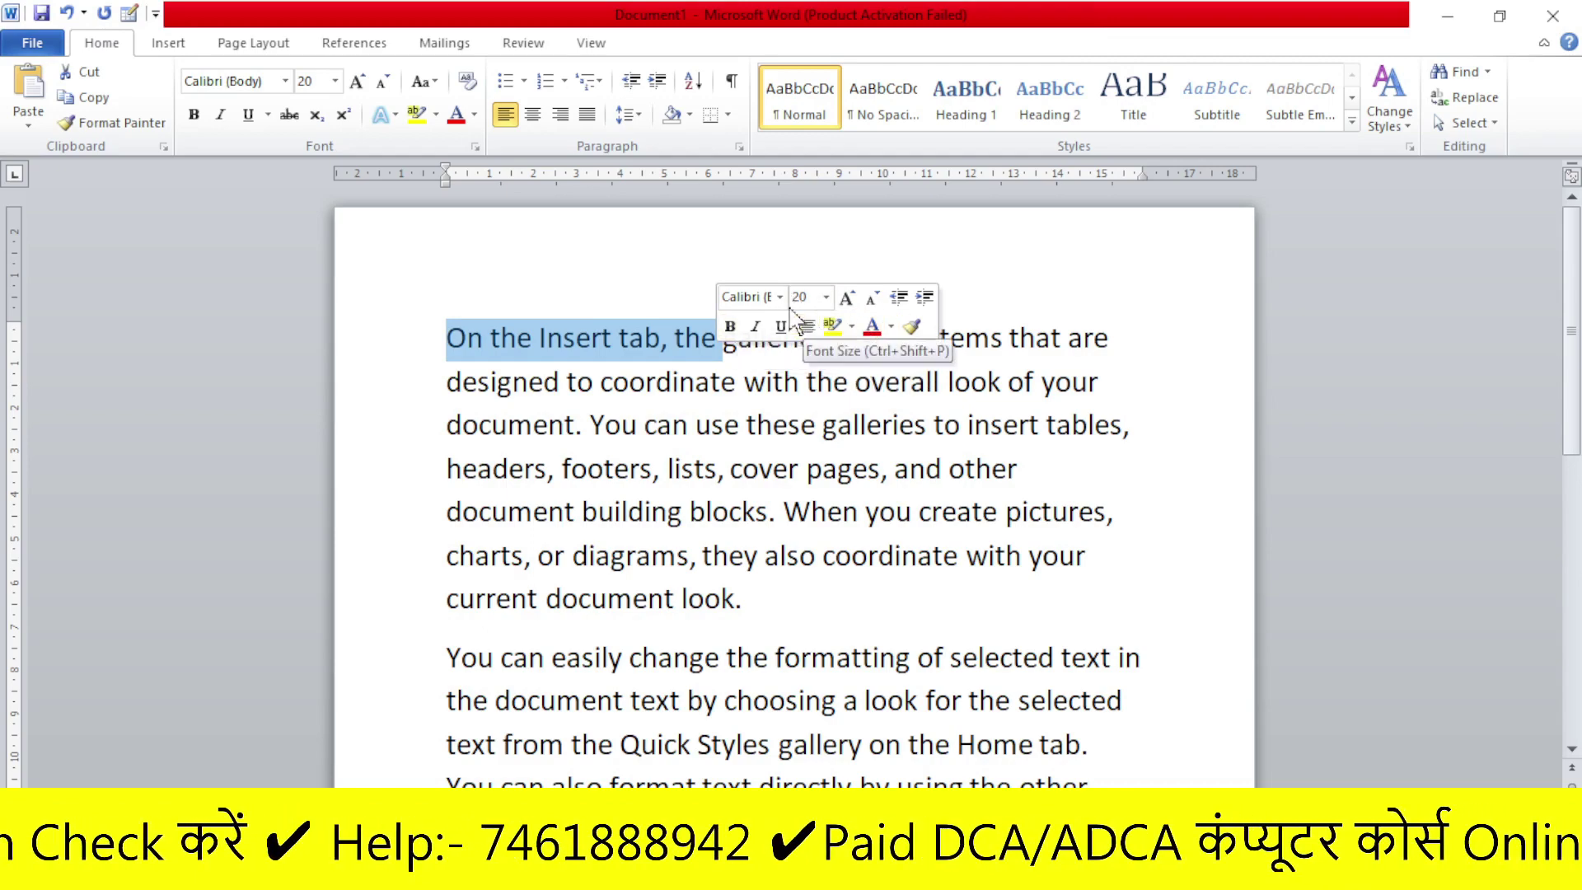
{"action": "left_click", "coordinate": [539, 338]}
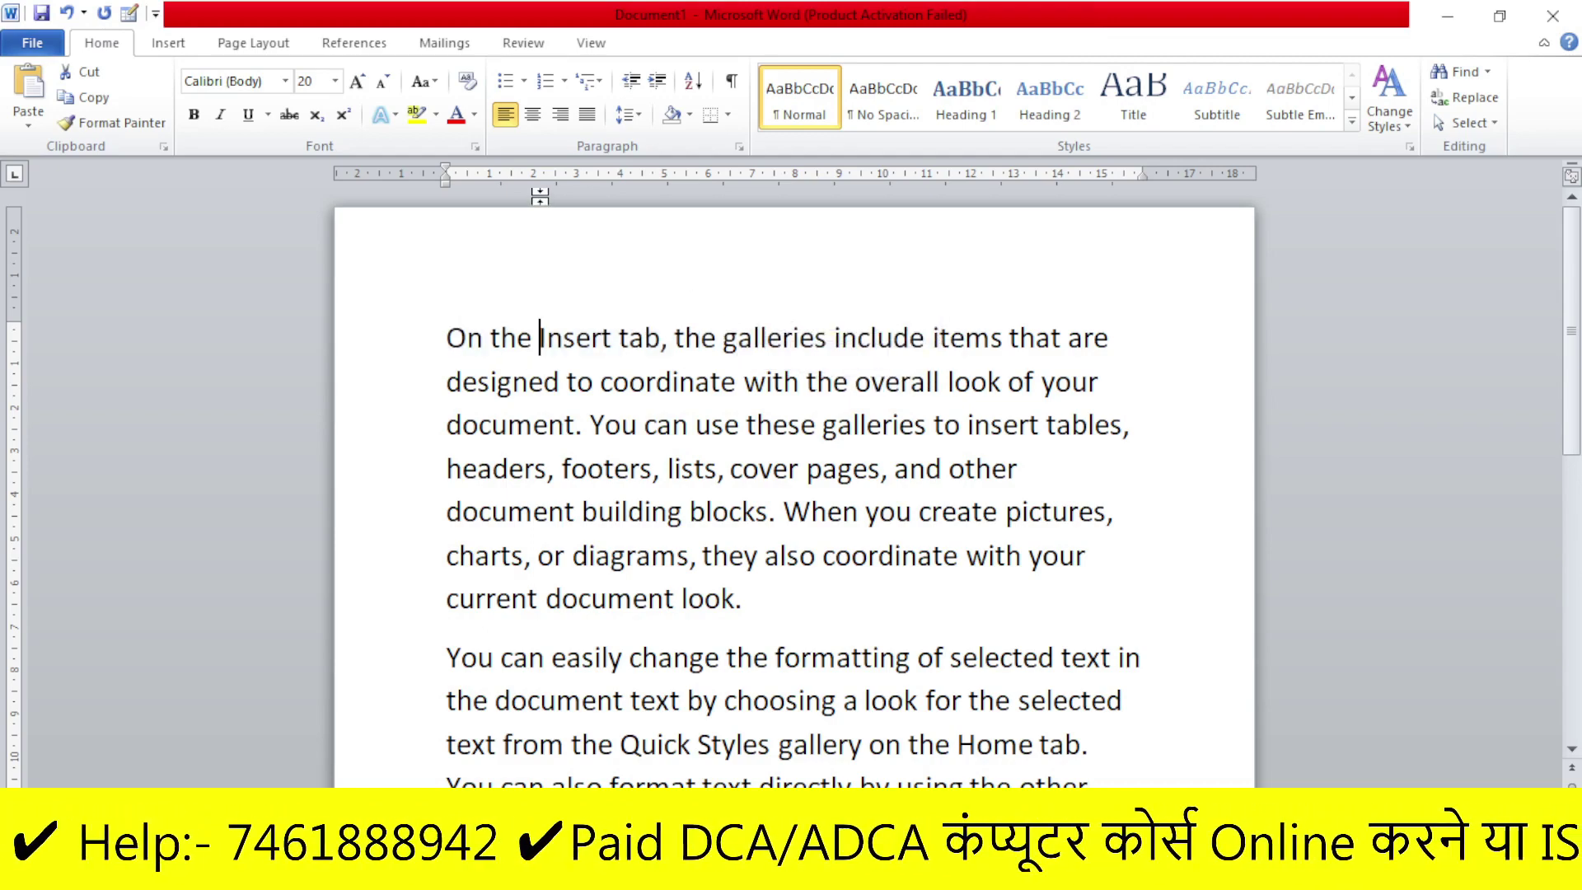
{"action": "left_click_drag", "start_coordinate": [548, 468], "coordinate": [983, 593]}
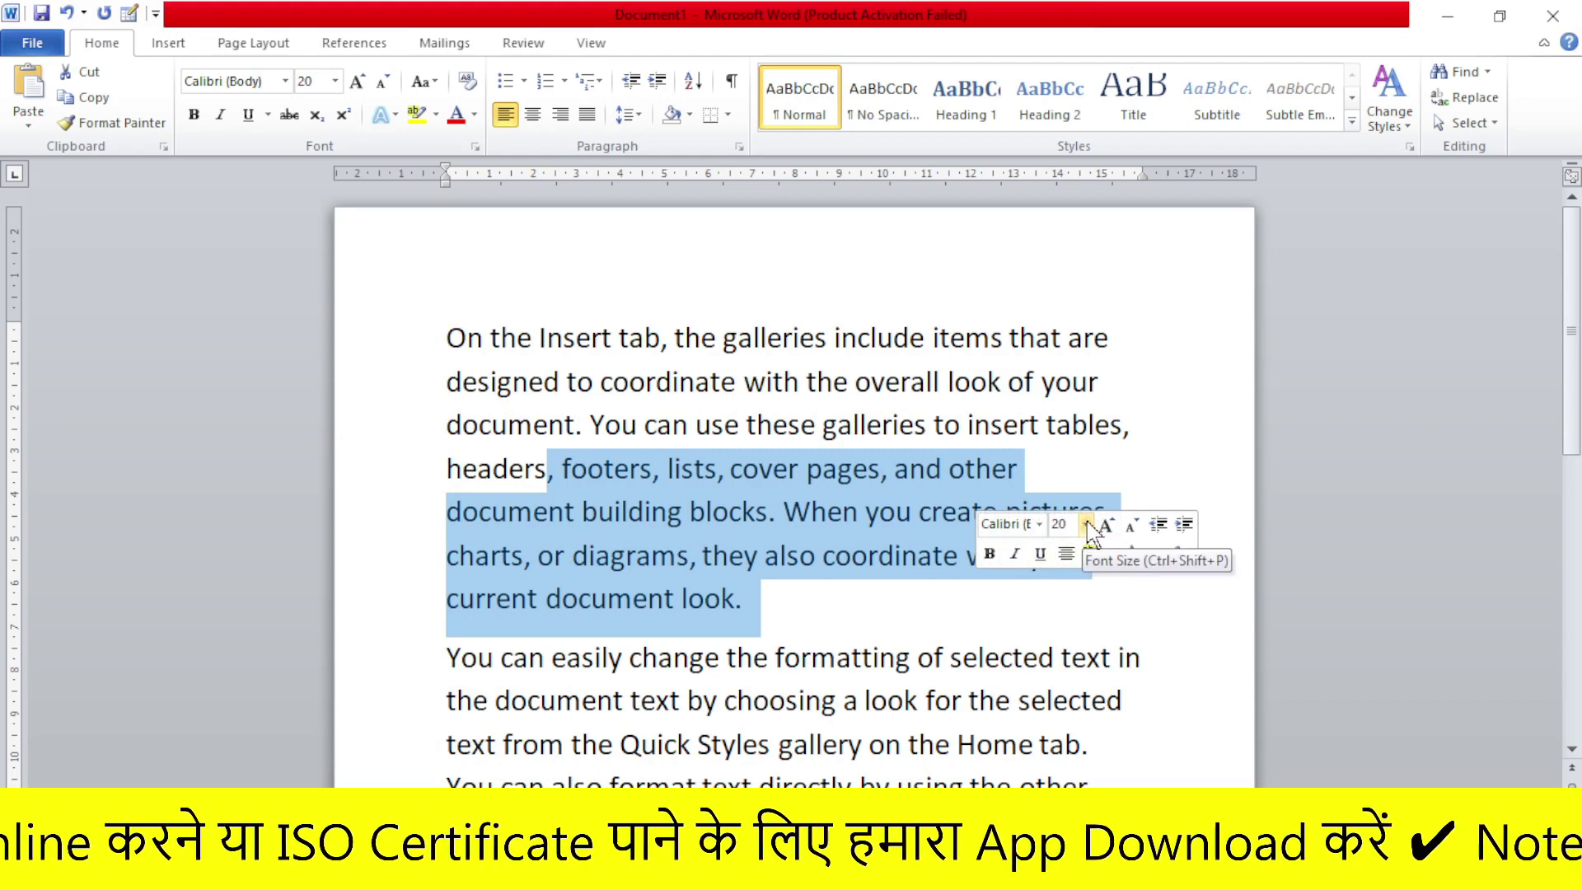
{"action": "left_click", "coordinate": [1151, 557]}
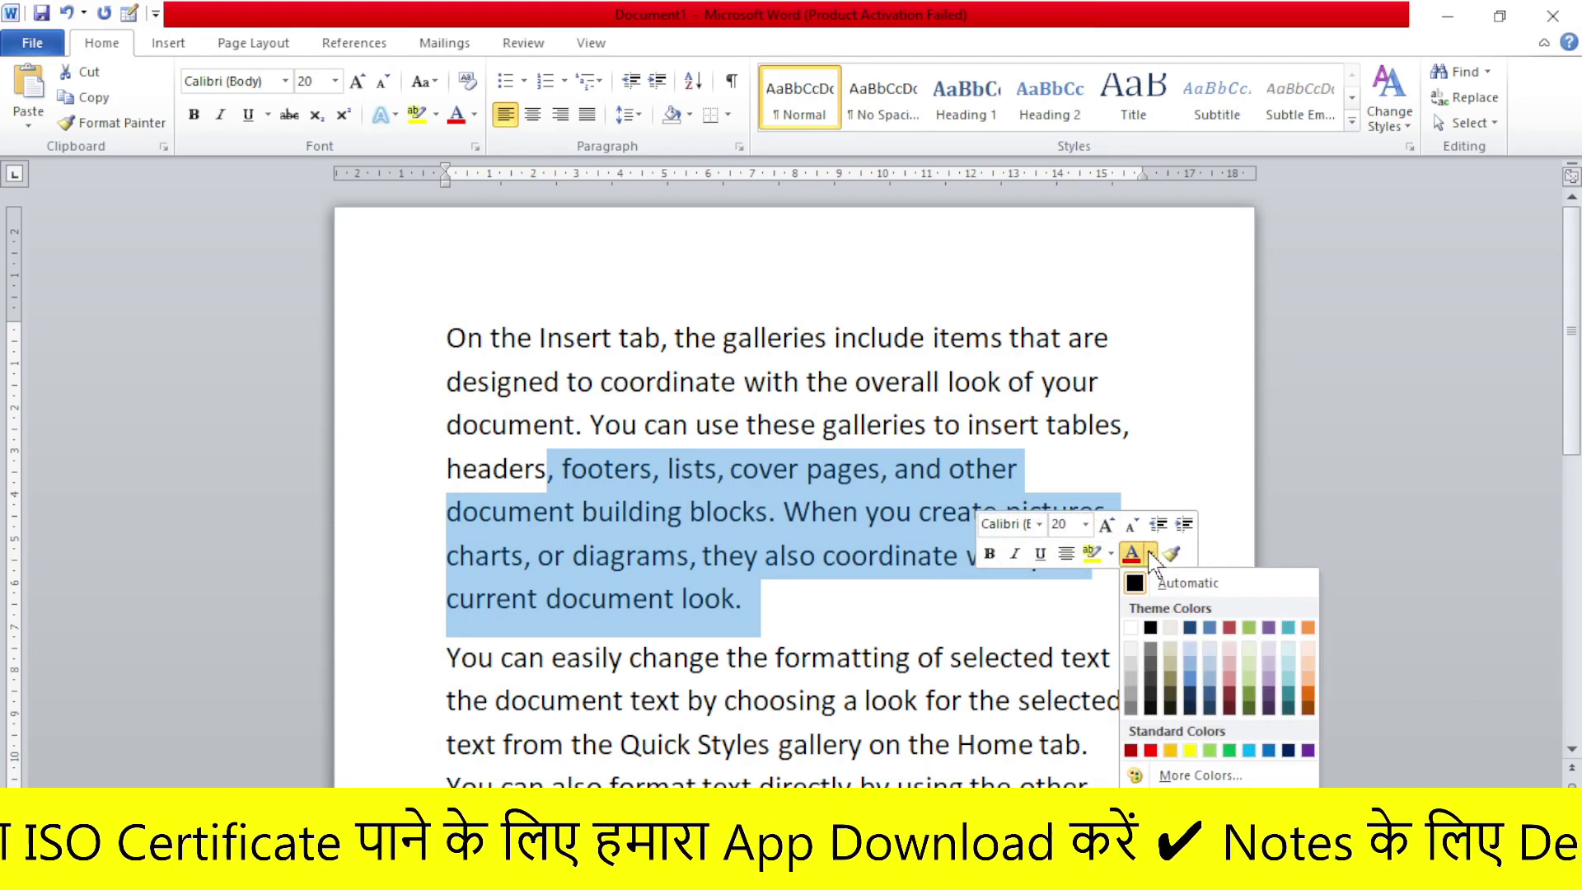
{"action": "left_click", "coordinate": [1031, 626]}
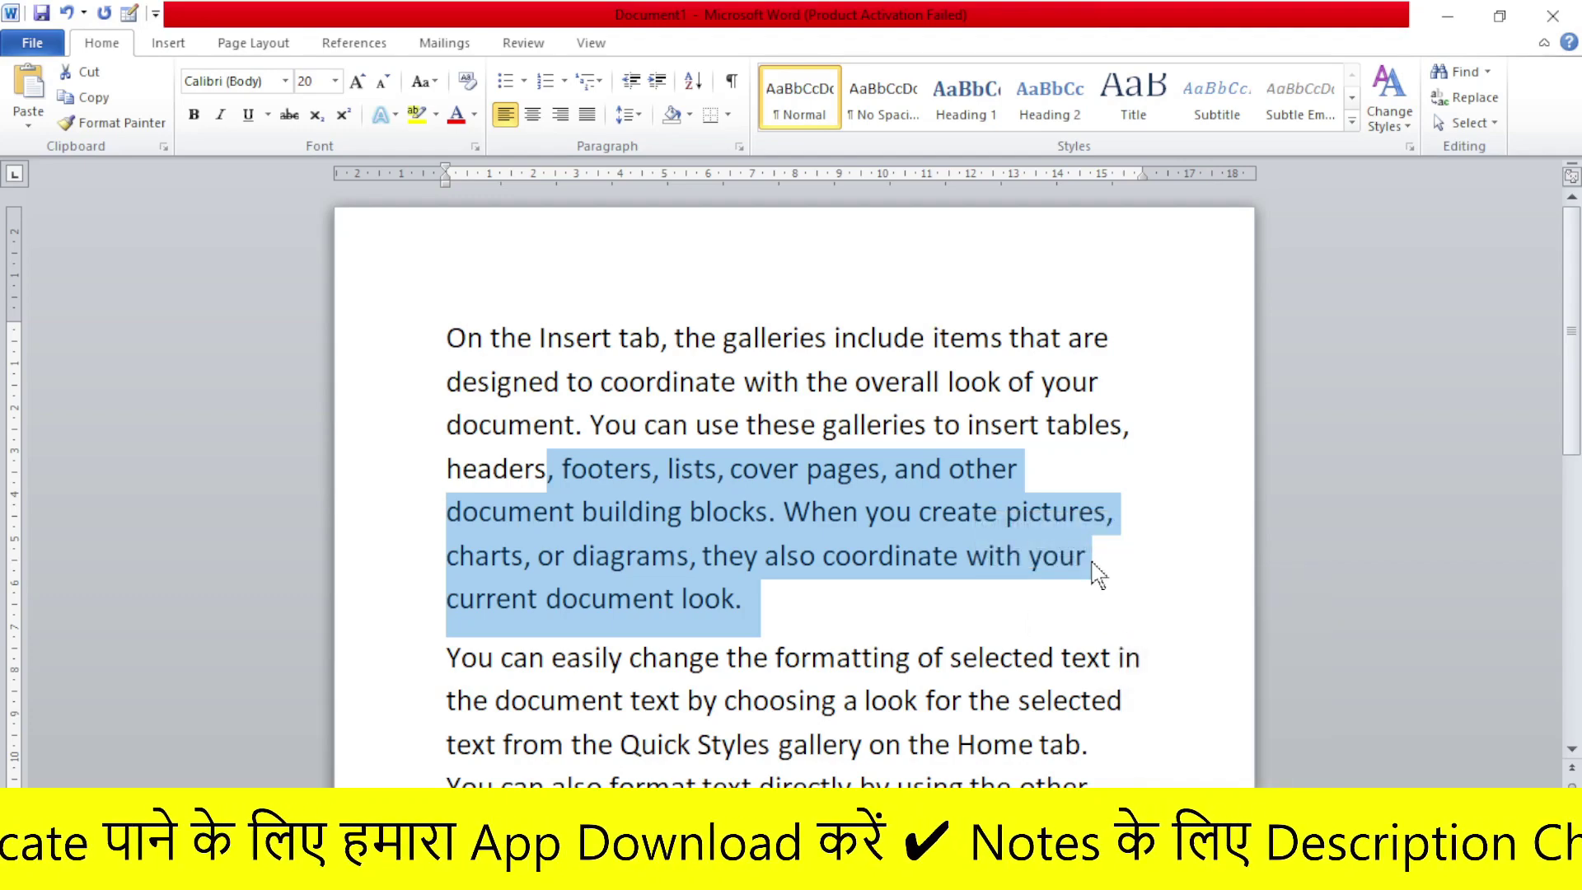
{"action": "left_click", "coordinate": [906, 628]}
{"action": "scroll", "coordinate": [794, 486], "scroll_direction": "down", "scroll_amount": 2}
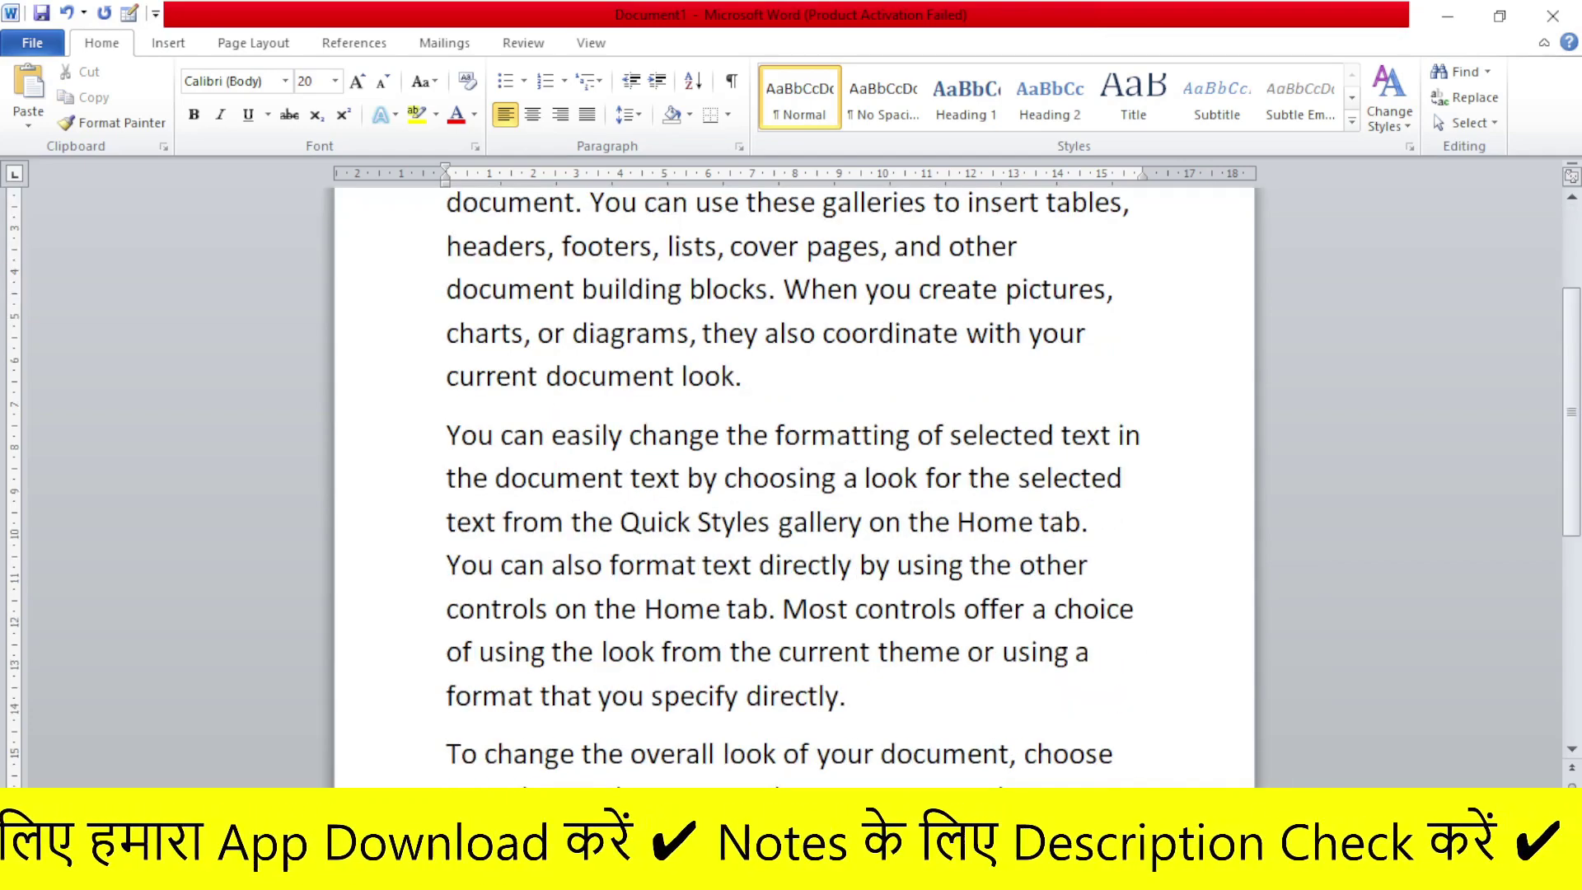
{"action": "left_click_drag", "start_coordinate": [448, 433], "coordinate": [862, 523]}
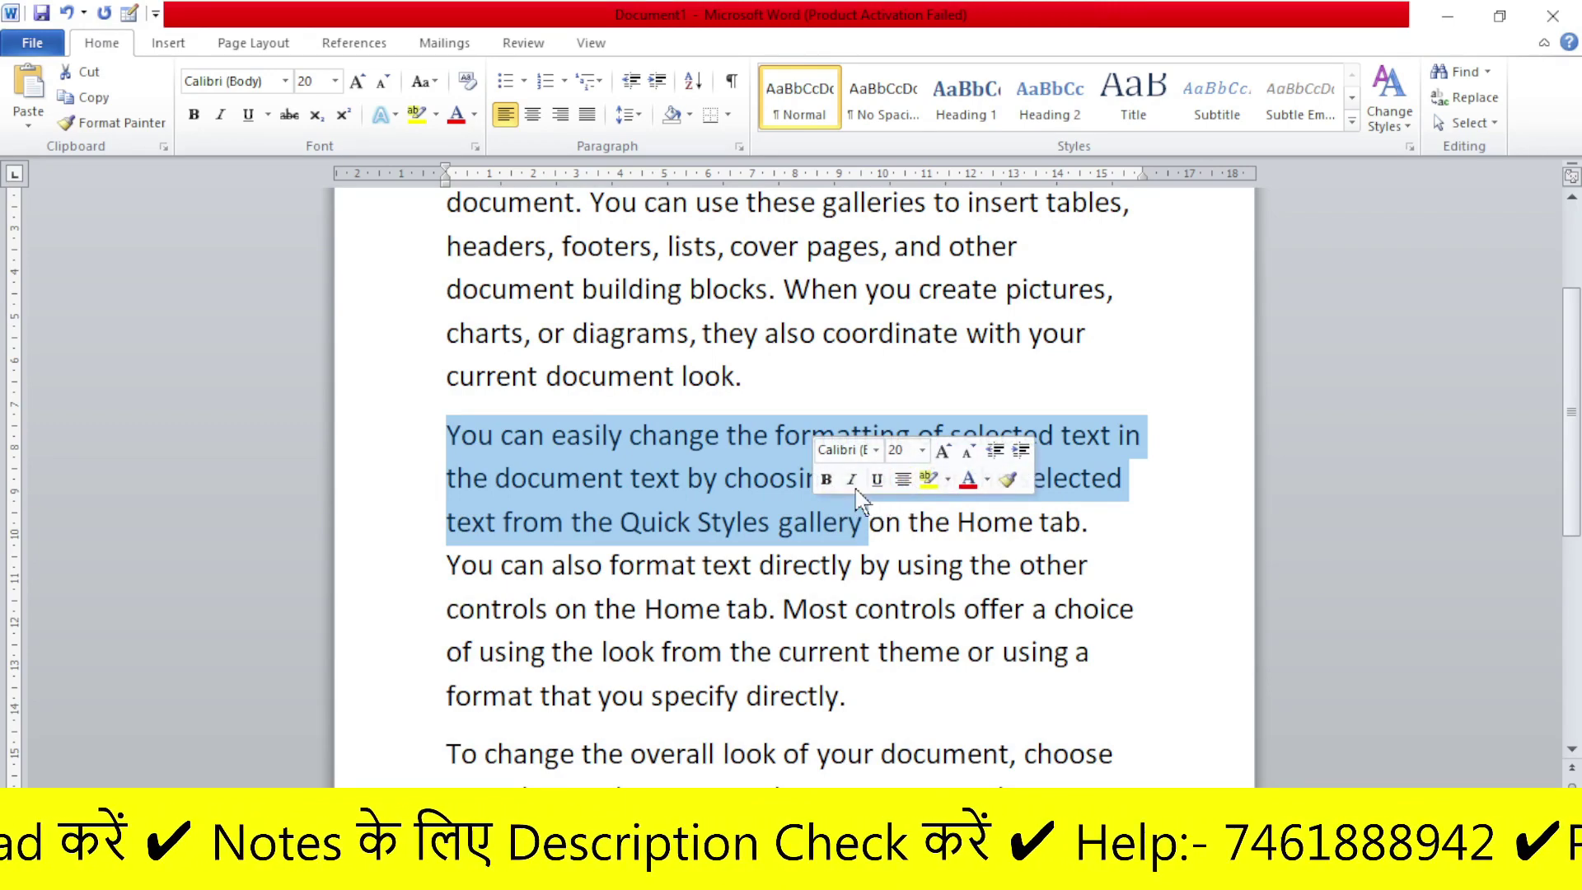
{"action": "left_click", "coordinate": [738, 376]}
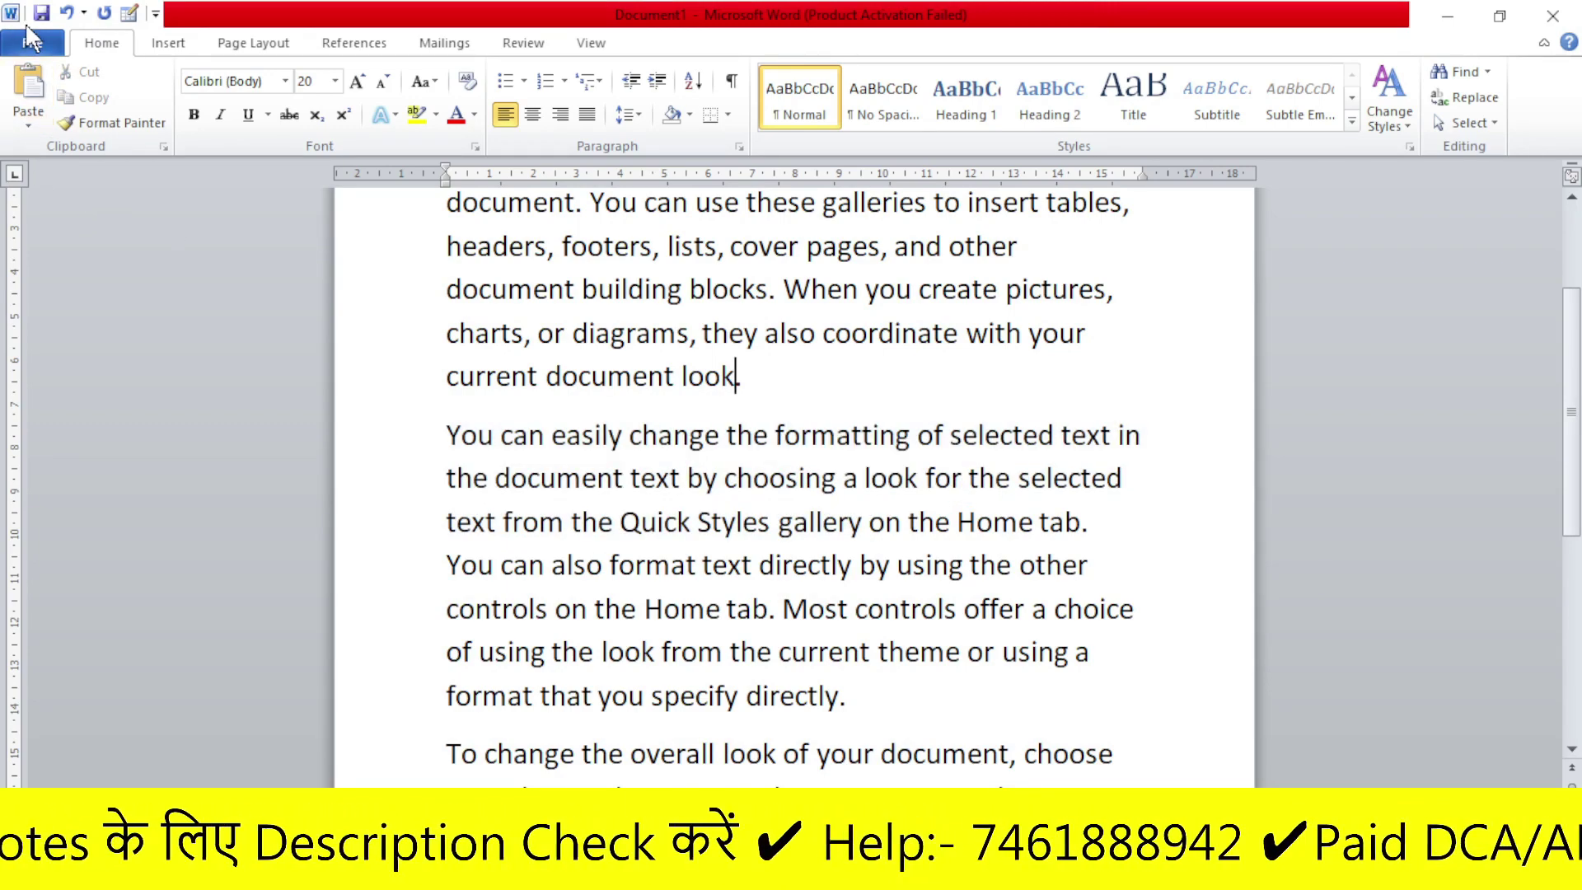
Turn off Show Mini Toolbar on selection in Word Options General settings.
{"action": "left_click", "coordinate": [33, 42]}
{"action": "left_click", "coordinate": [66, 477]}
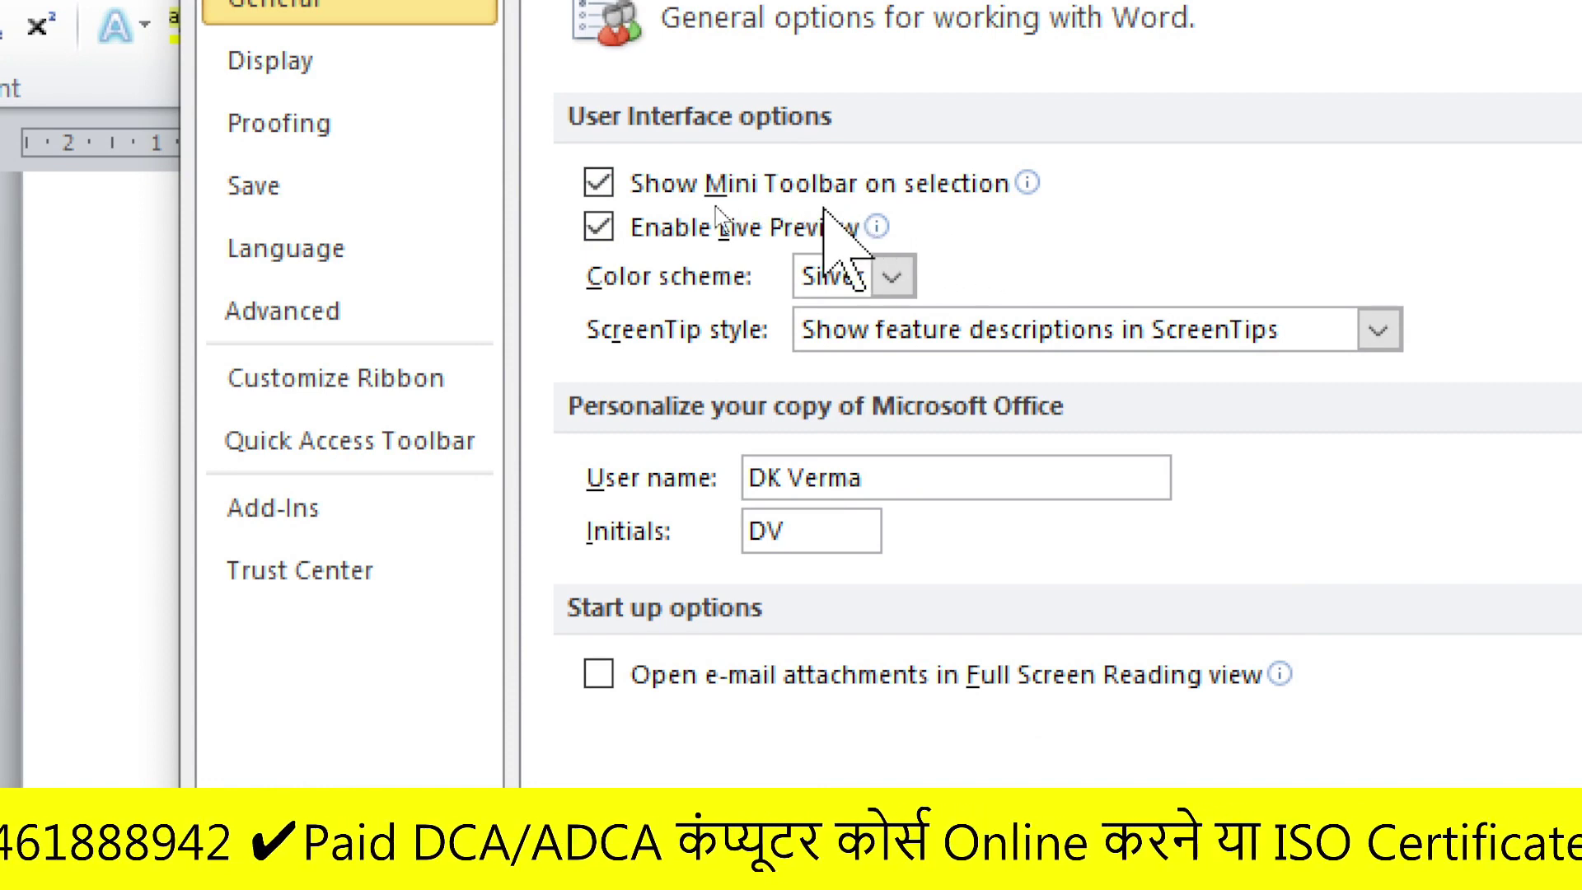
{"action": "left_click", "coordinate": [599, 183]}
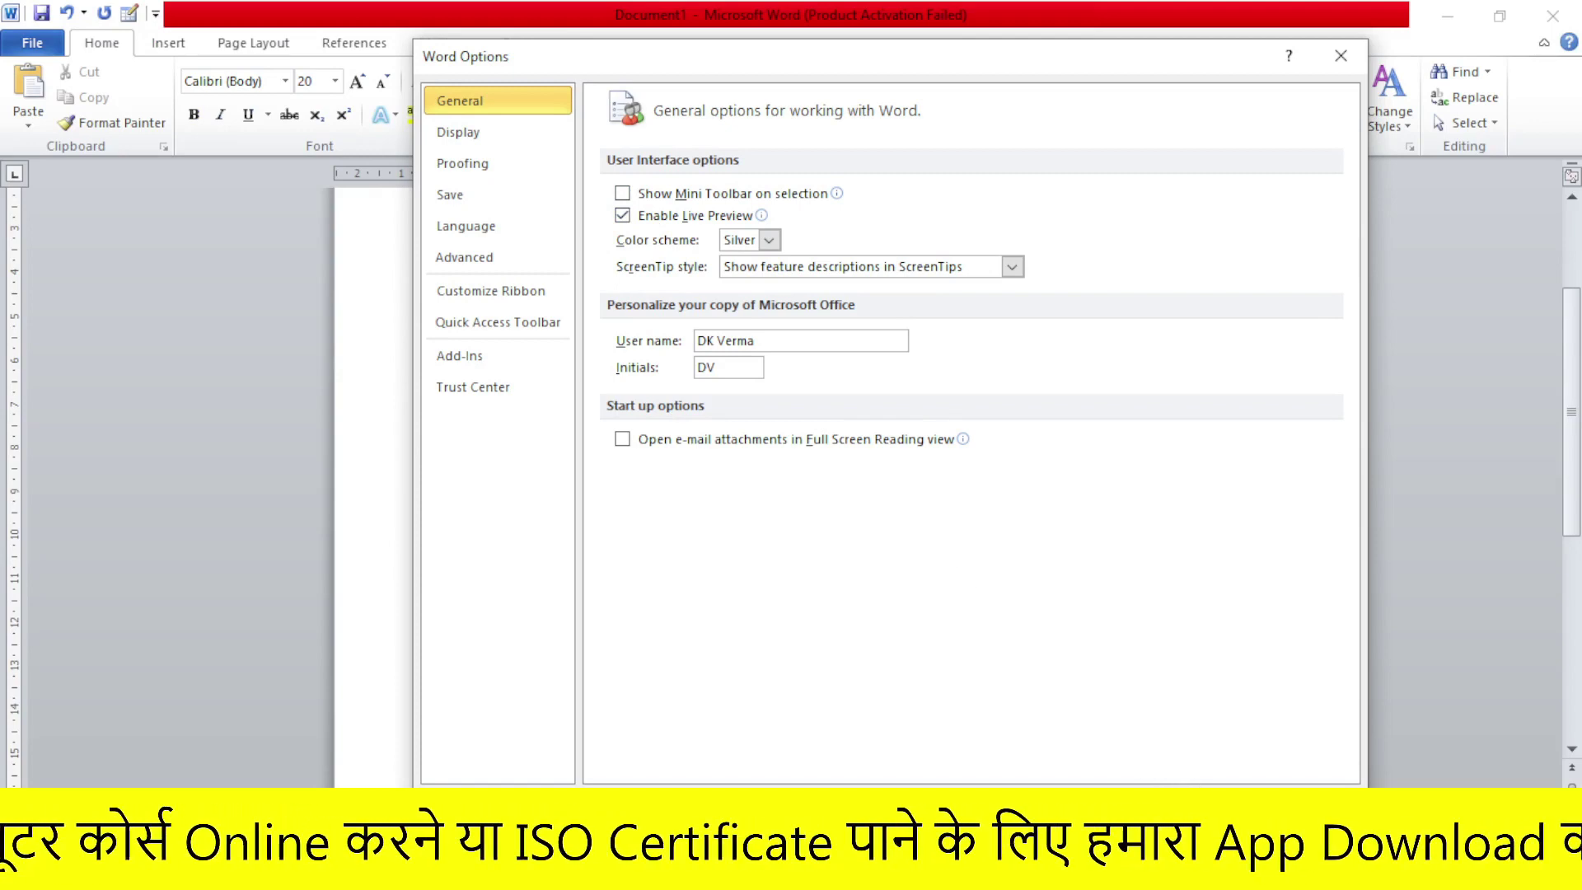
{"action": "key", "text": "Return"}
Select sample text to confirm no mini toolbar appears, then reopen Word Options.
{"action": "left_click_drag", "start_coordinate": [447, 338], "coordinate": [791, 387]}
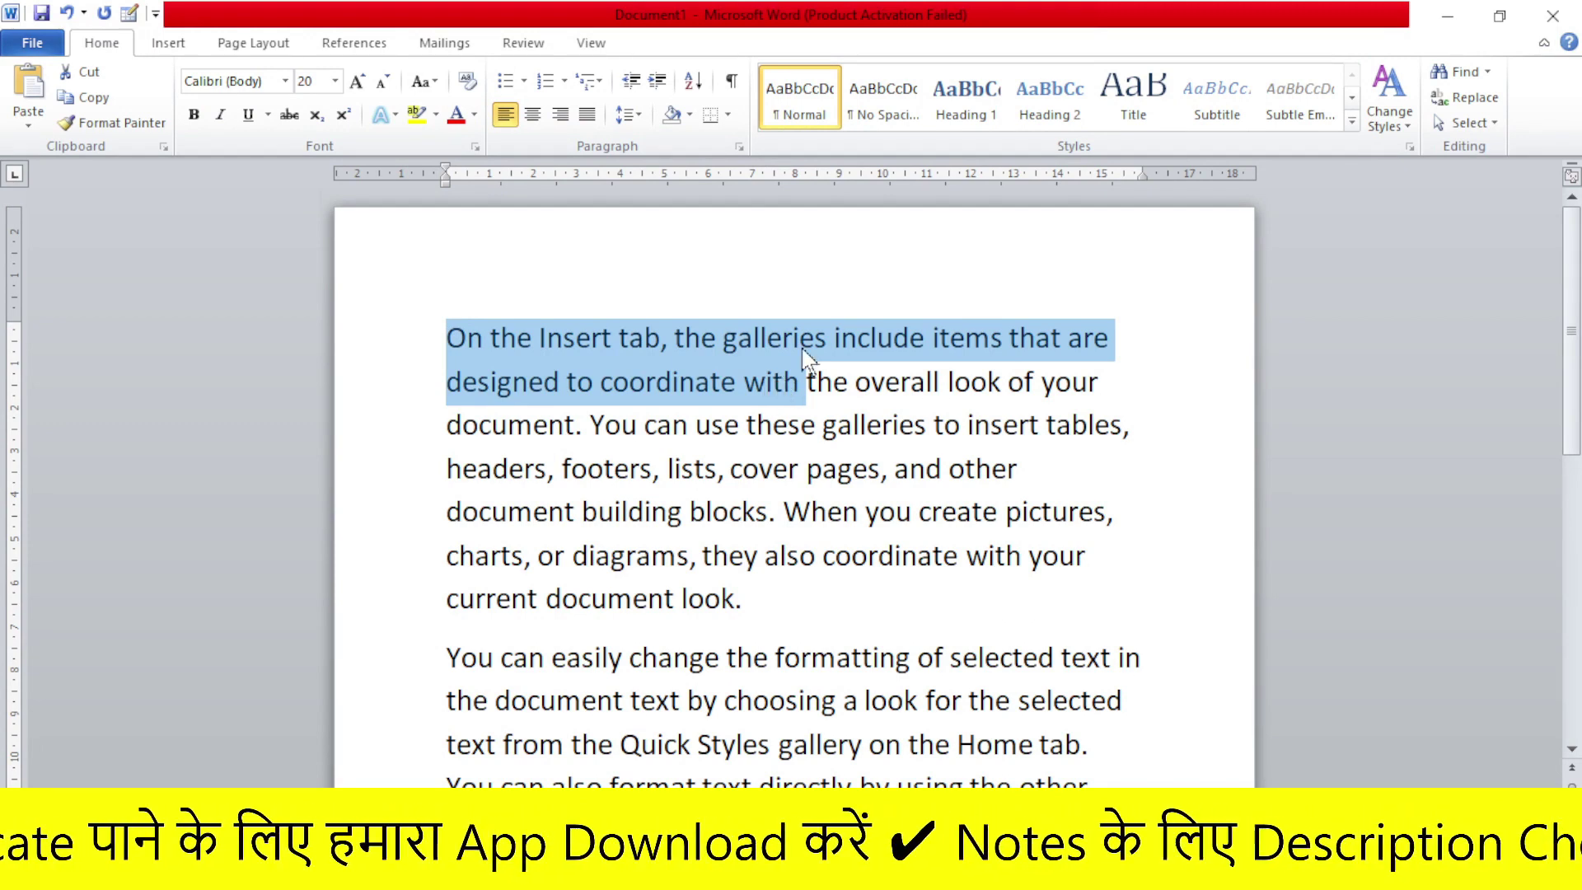
{"action": "left_click", "coordinate": [783, 338]}
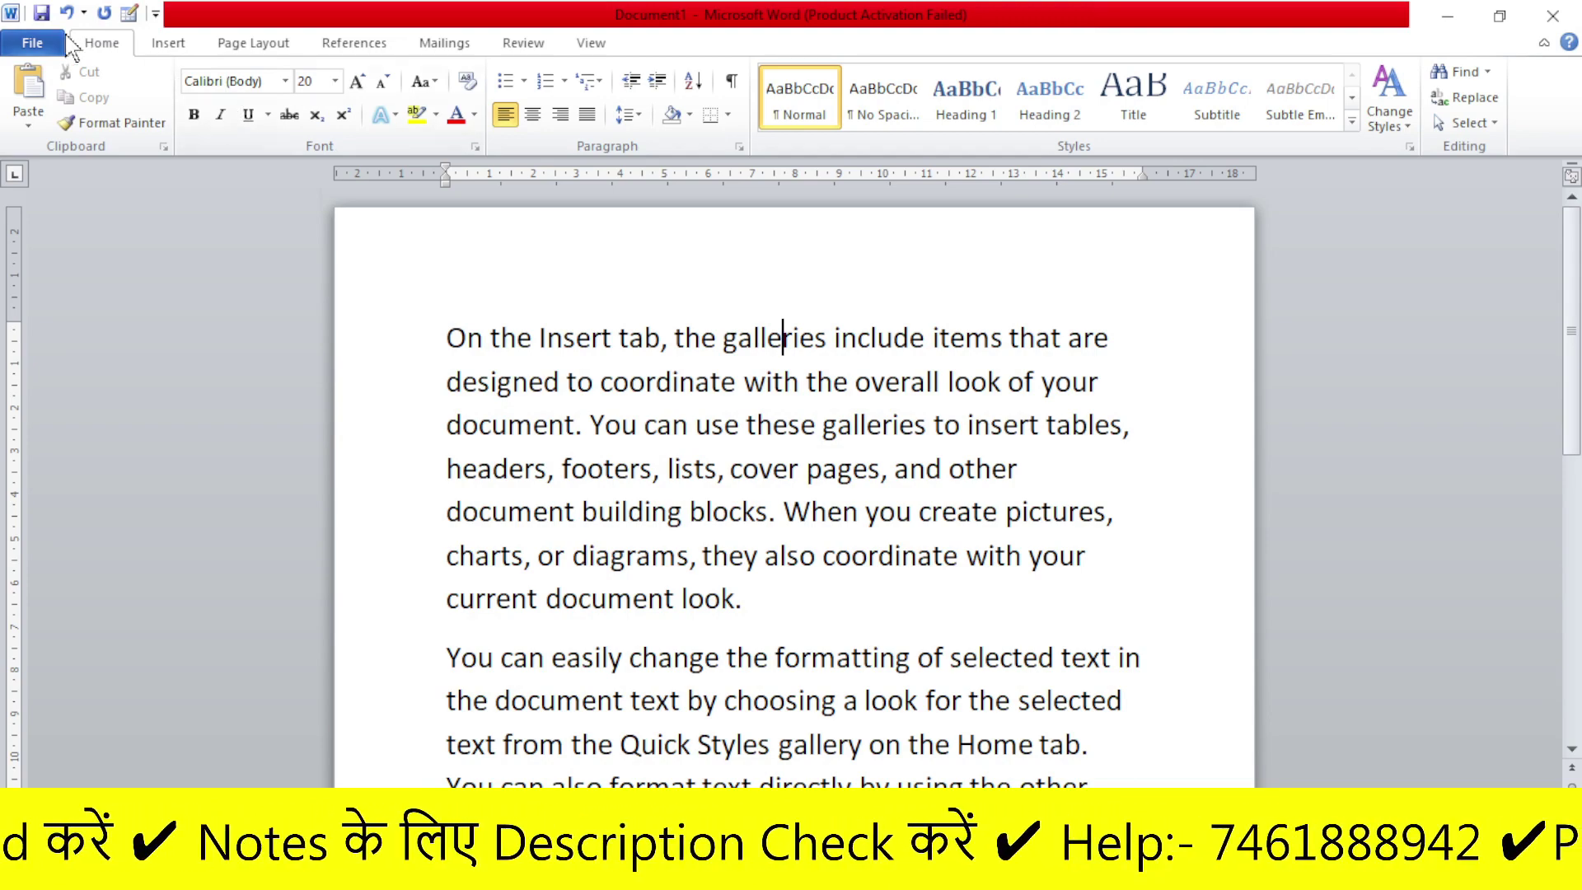
{"action": "left_click", "coordinate": [32, 42]}
{"action": "left_click", "coordinate": [87, 473]}
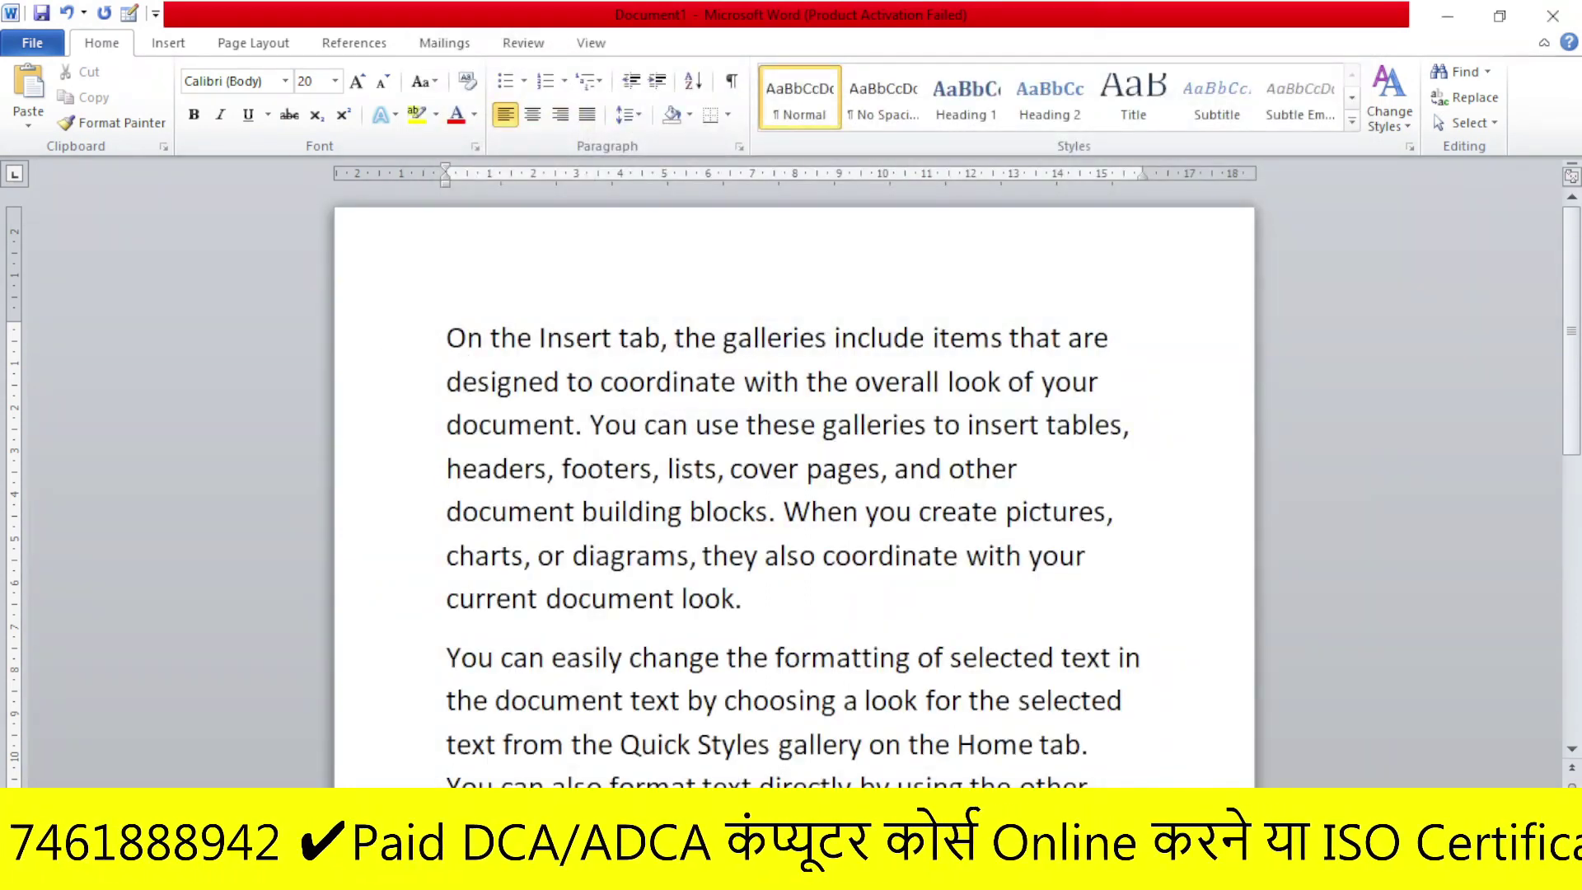
Select and clear two stretches of sample text to check the mini toolbar stays hidden.
{"action": "left_click_drag", "start_coordinate": [446, 338], "coordinate": [1045, 468]}
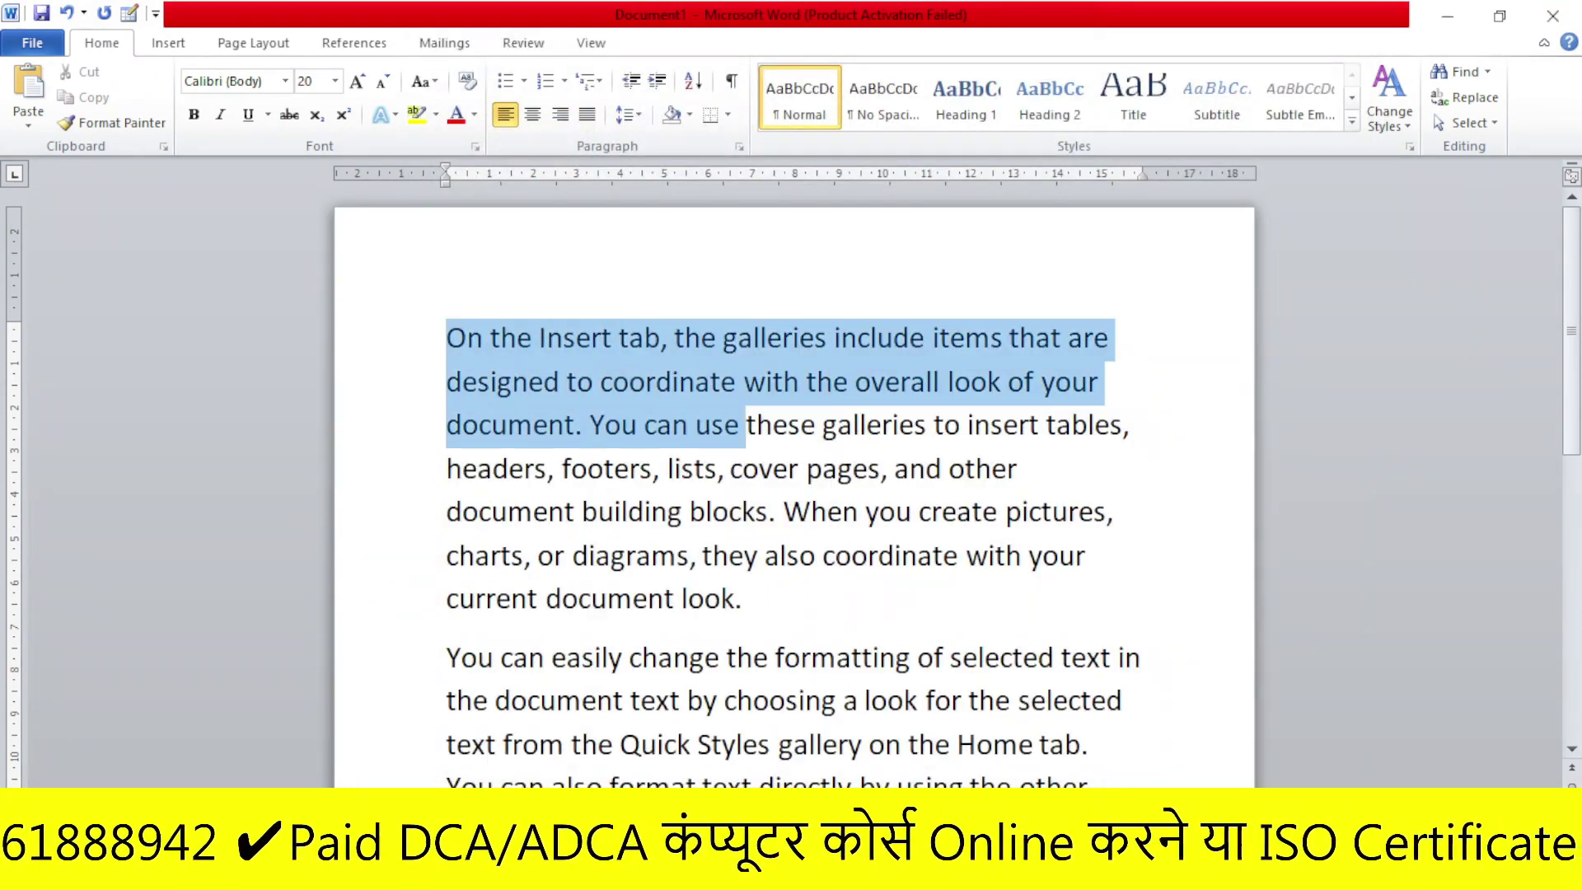
{"action": "left_click", "coordinate": [841, 337]}
{"action": "left_click_drag", "start_coordinate": [445, 598], "coordinate": [1036, 746]}
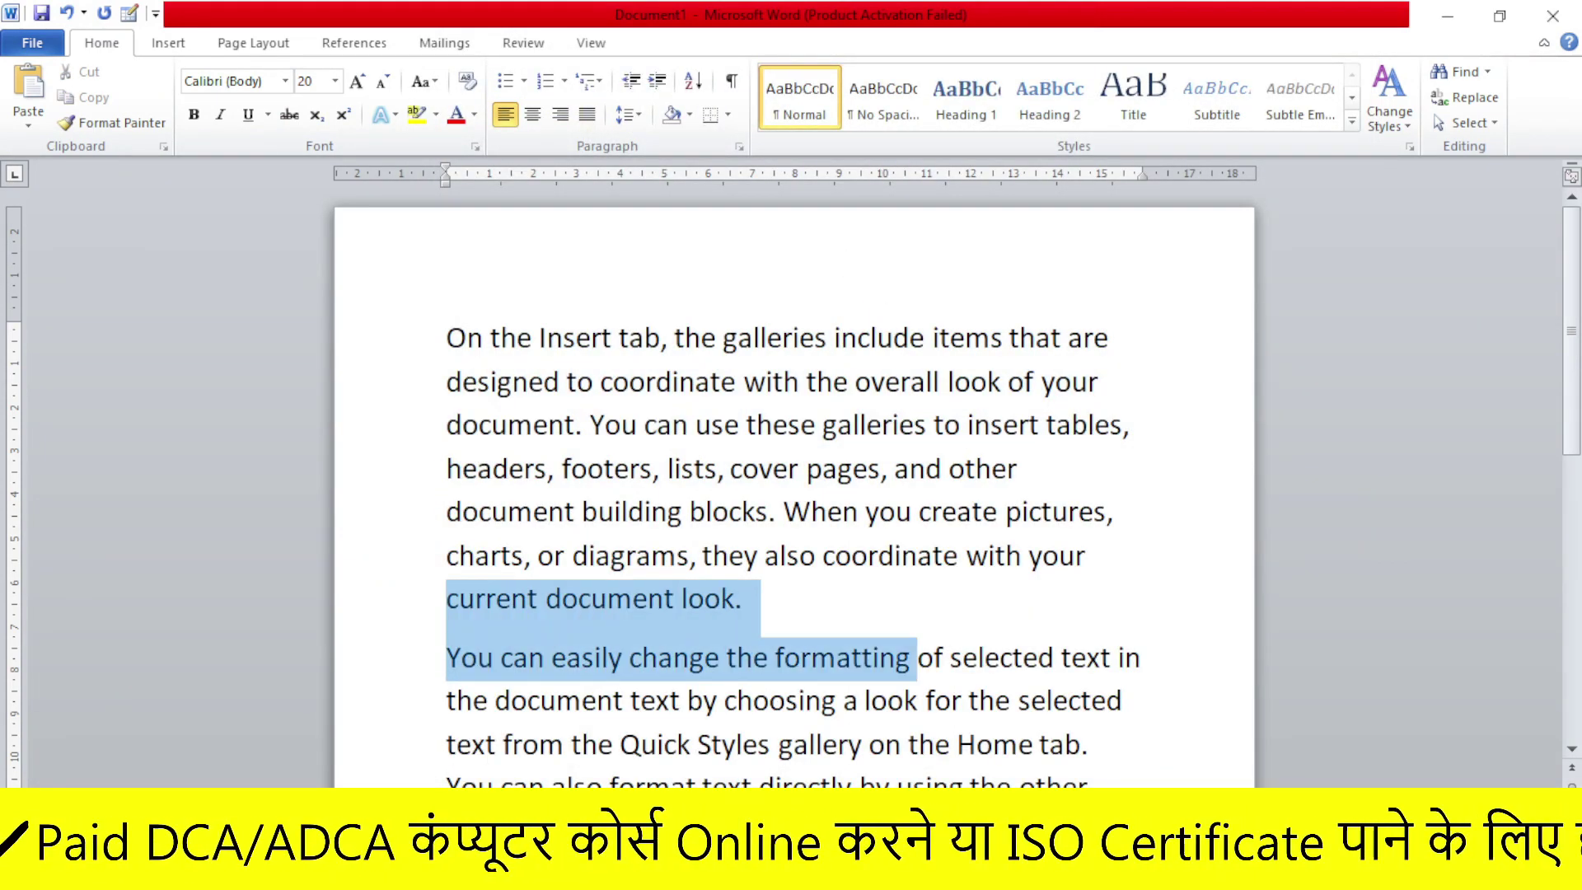
{"action": "left_click", "coordinate": [831, 614]}
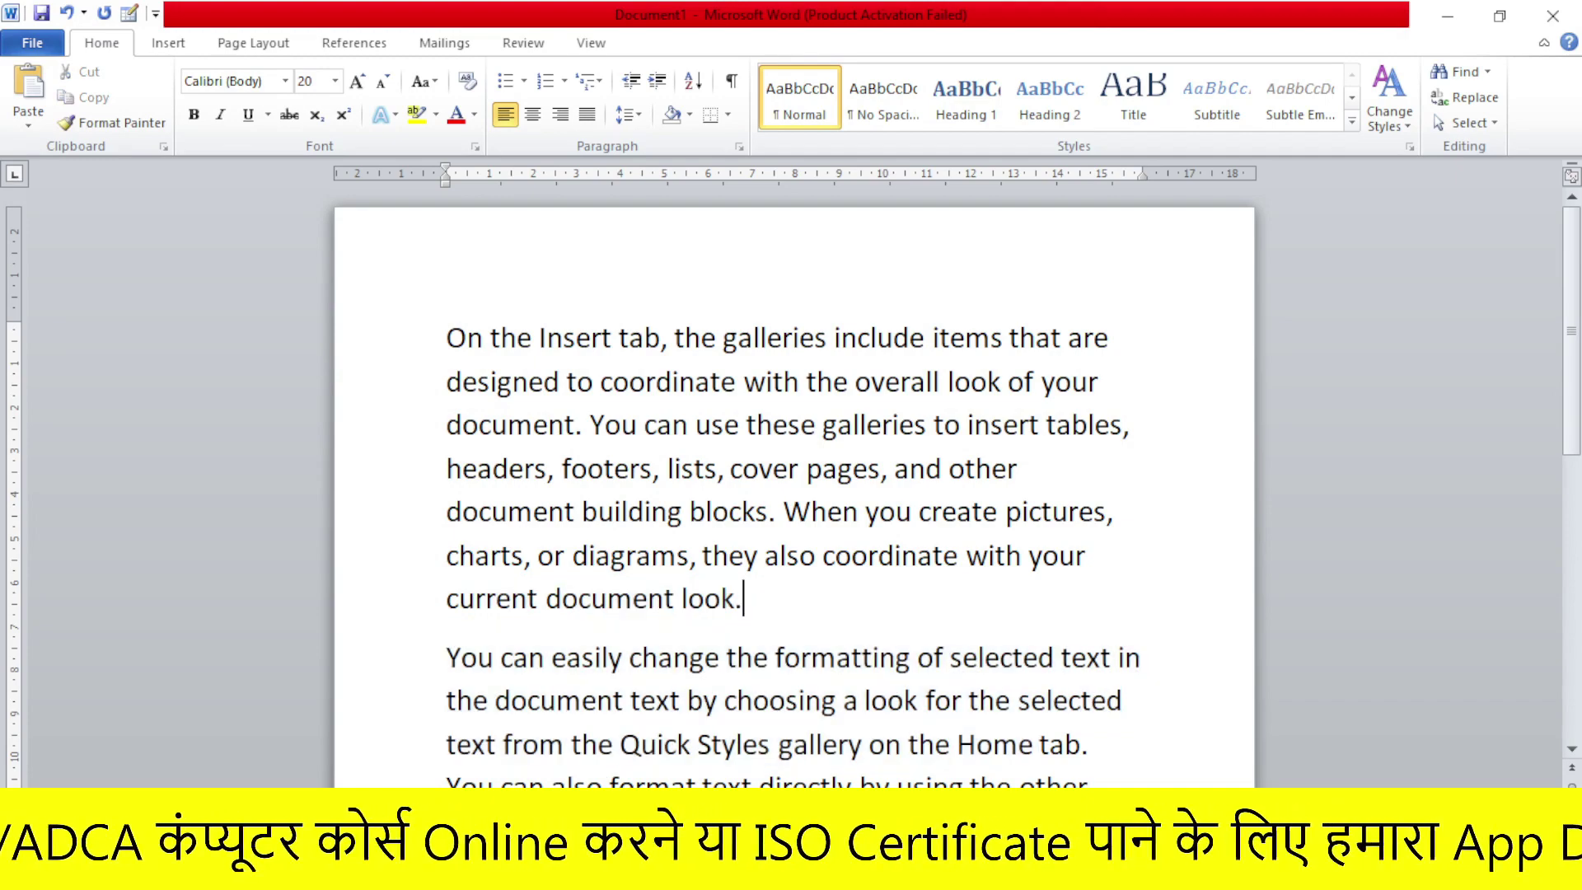
Re-enable Show Mini Toolbar on selection and verify it by selecting text.
{"action": "left_click", "coordinate": [32, 43]}
{"action": "left_click", "coordinate": [60, 474]}
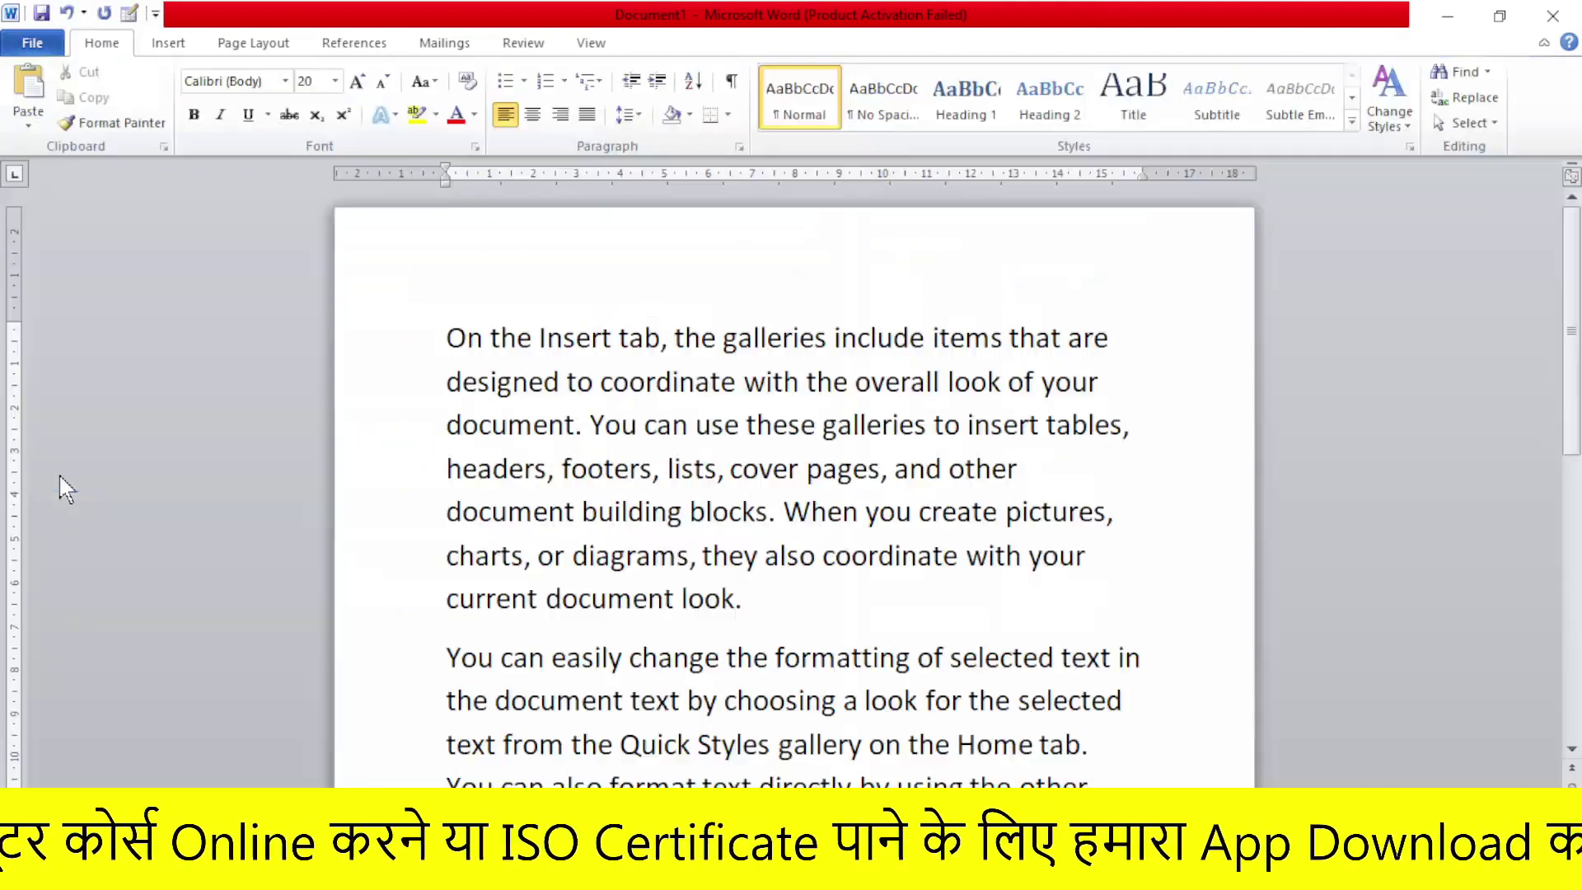
{"action": "left_click", "coordinate": [622, 215]}
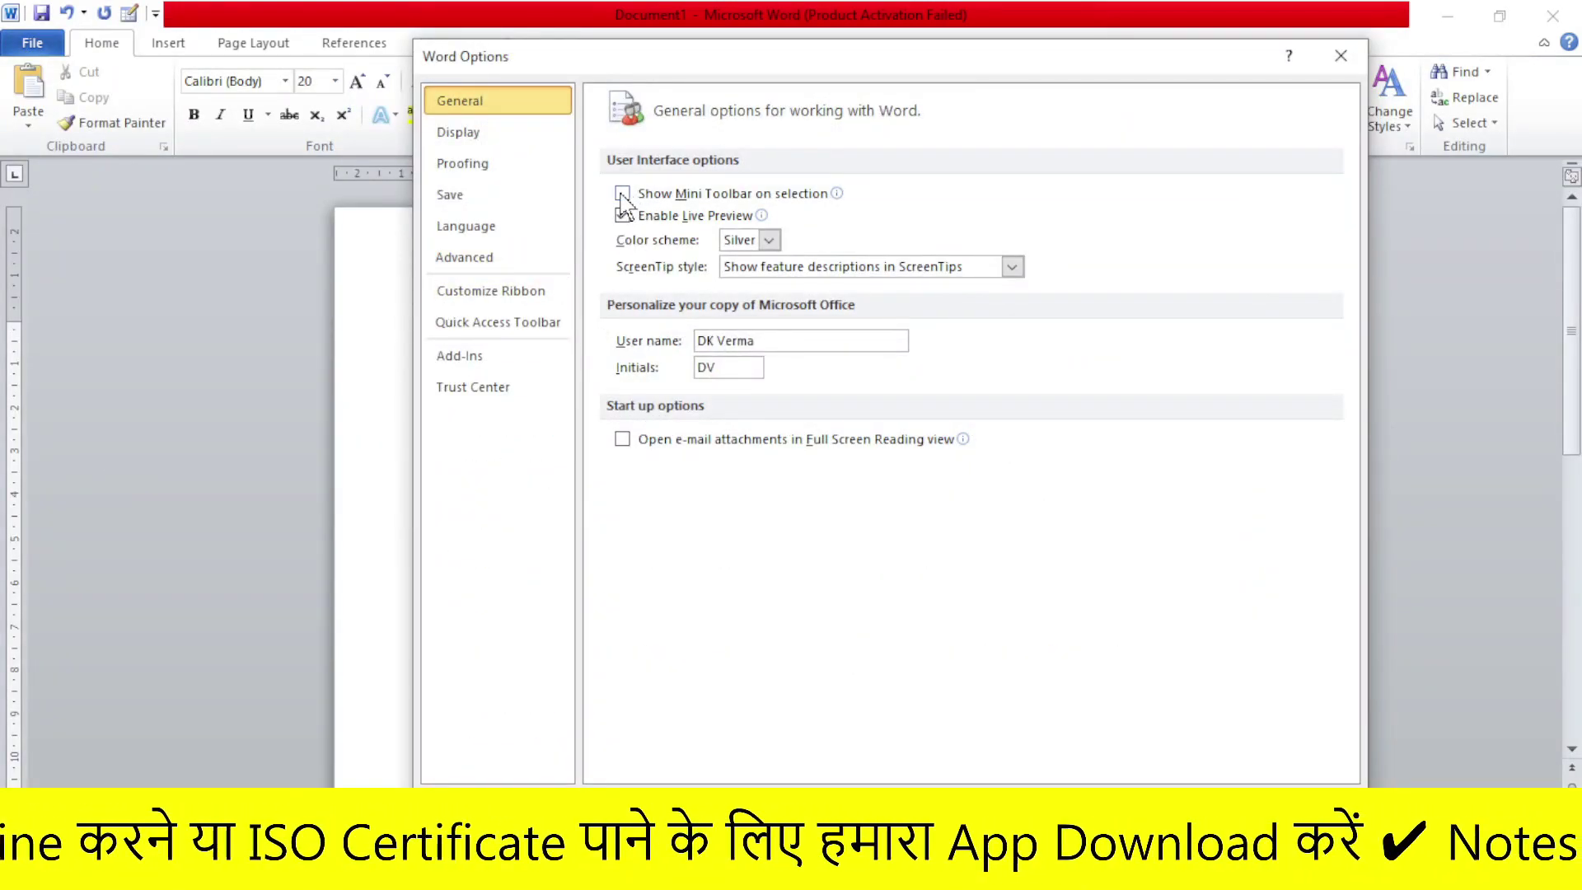
{"action": "left_click", "coordinate": [622, 193]}
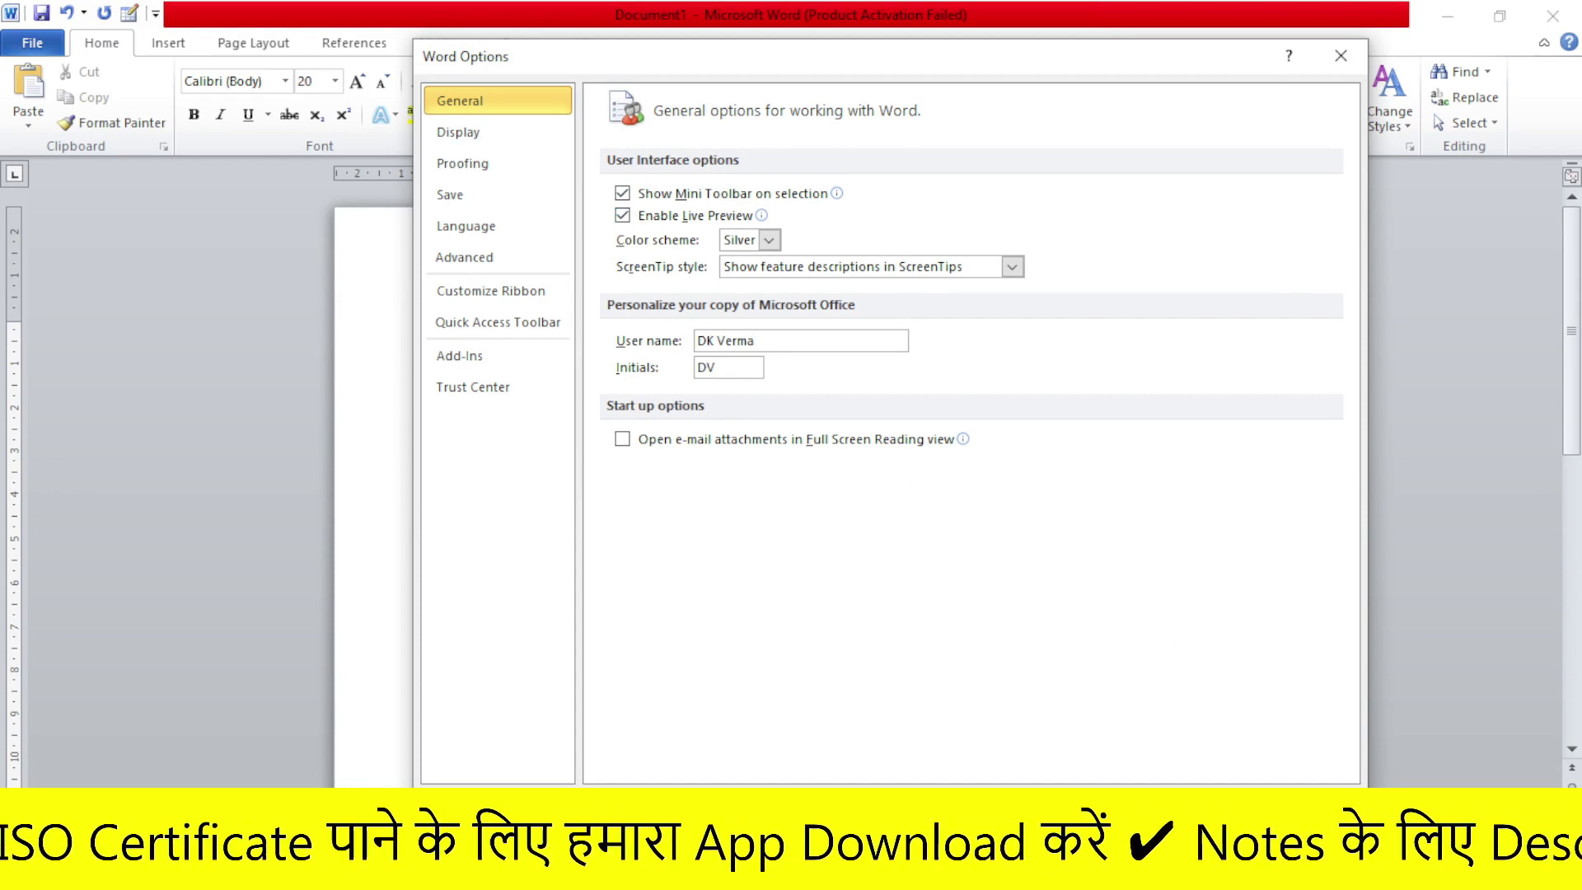
{"action": "key", "text": "Return"}
{"action": "left_click_drag", "start_coordinate": [446, 338], "coordinate": [629, 381]}
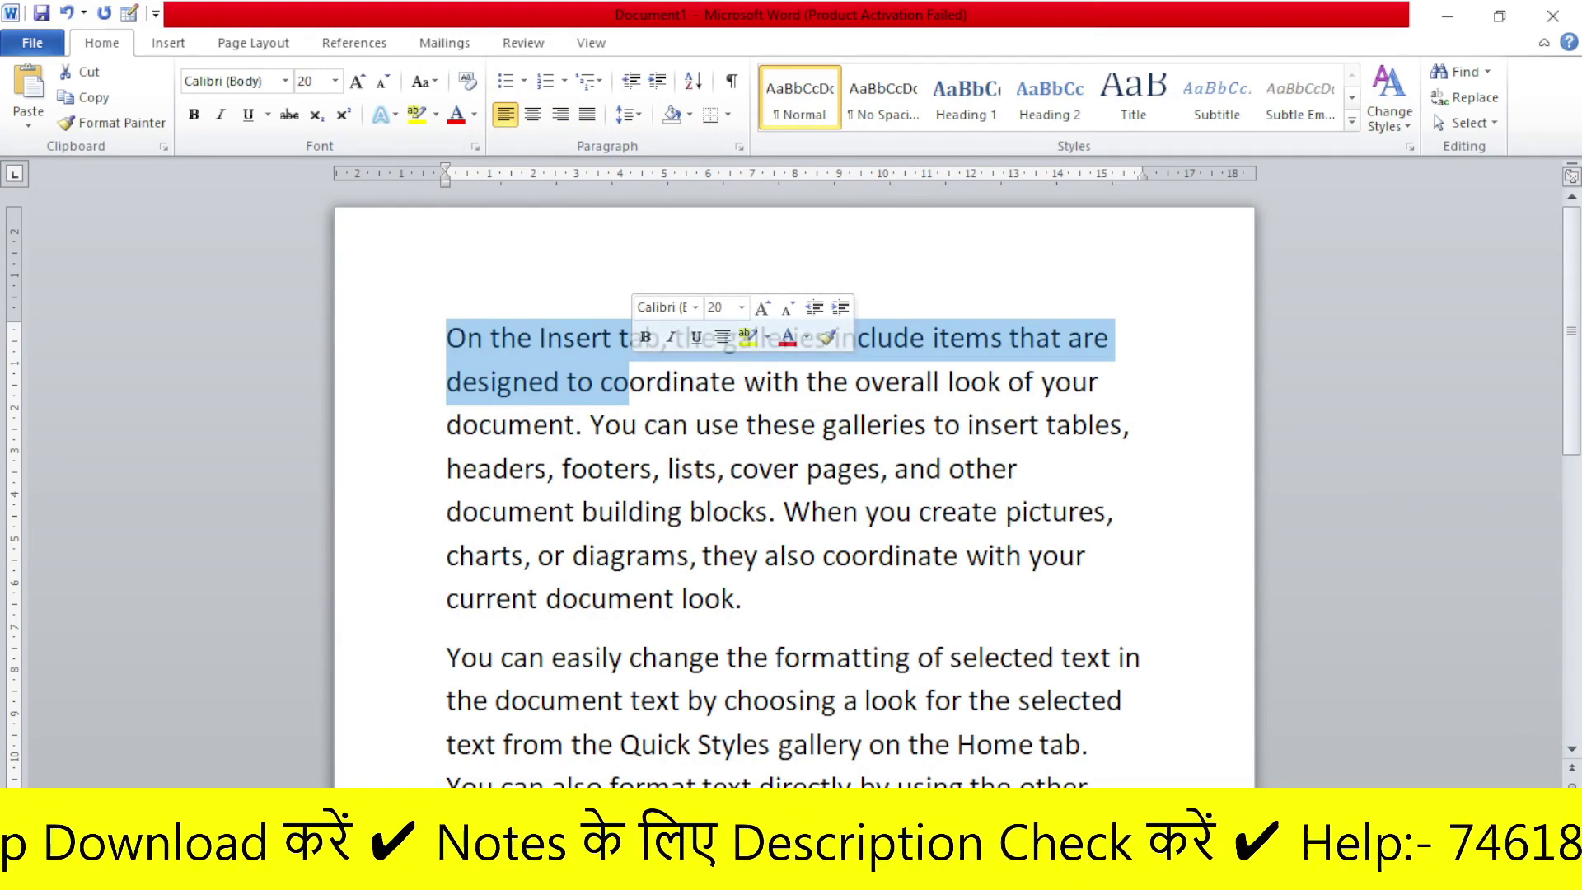
{"action": "left_click", "coordinate": [567, 264]}
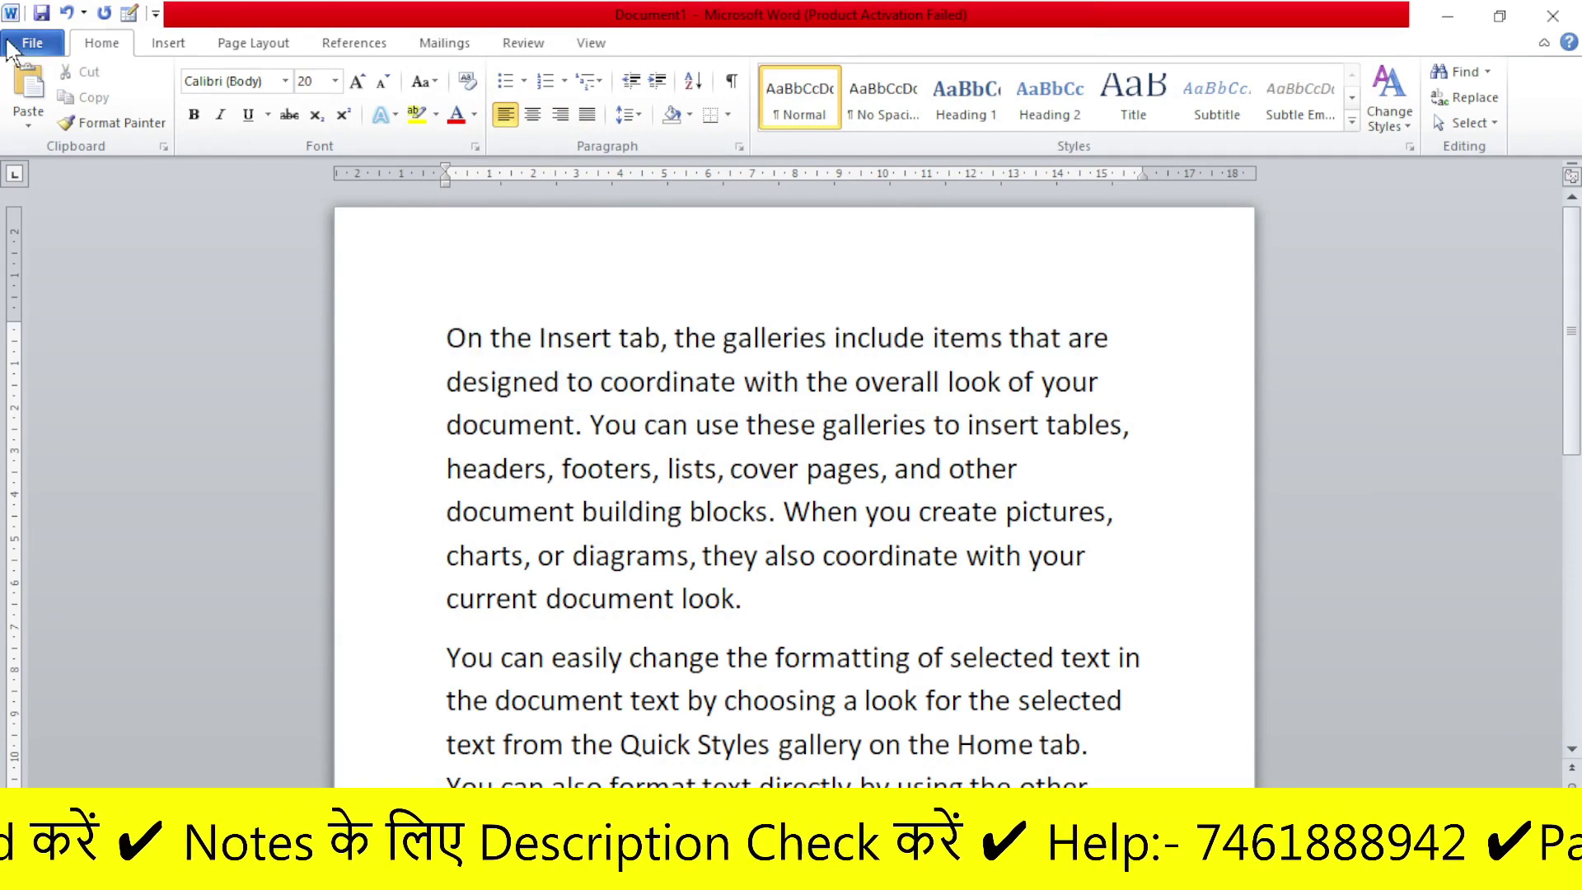
{"action": "left_click", "coordinate": [33, 43]}
{"action": "left_click", "coordinate": [68, 473]}
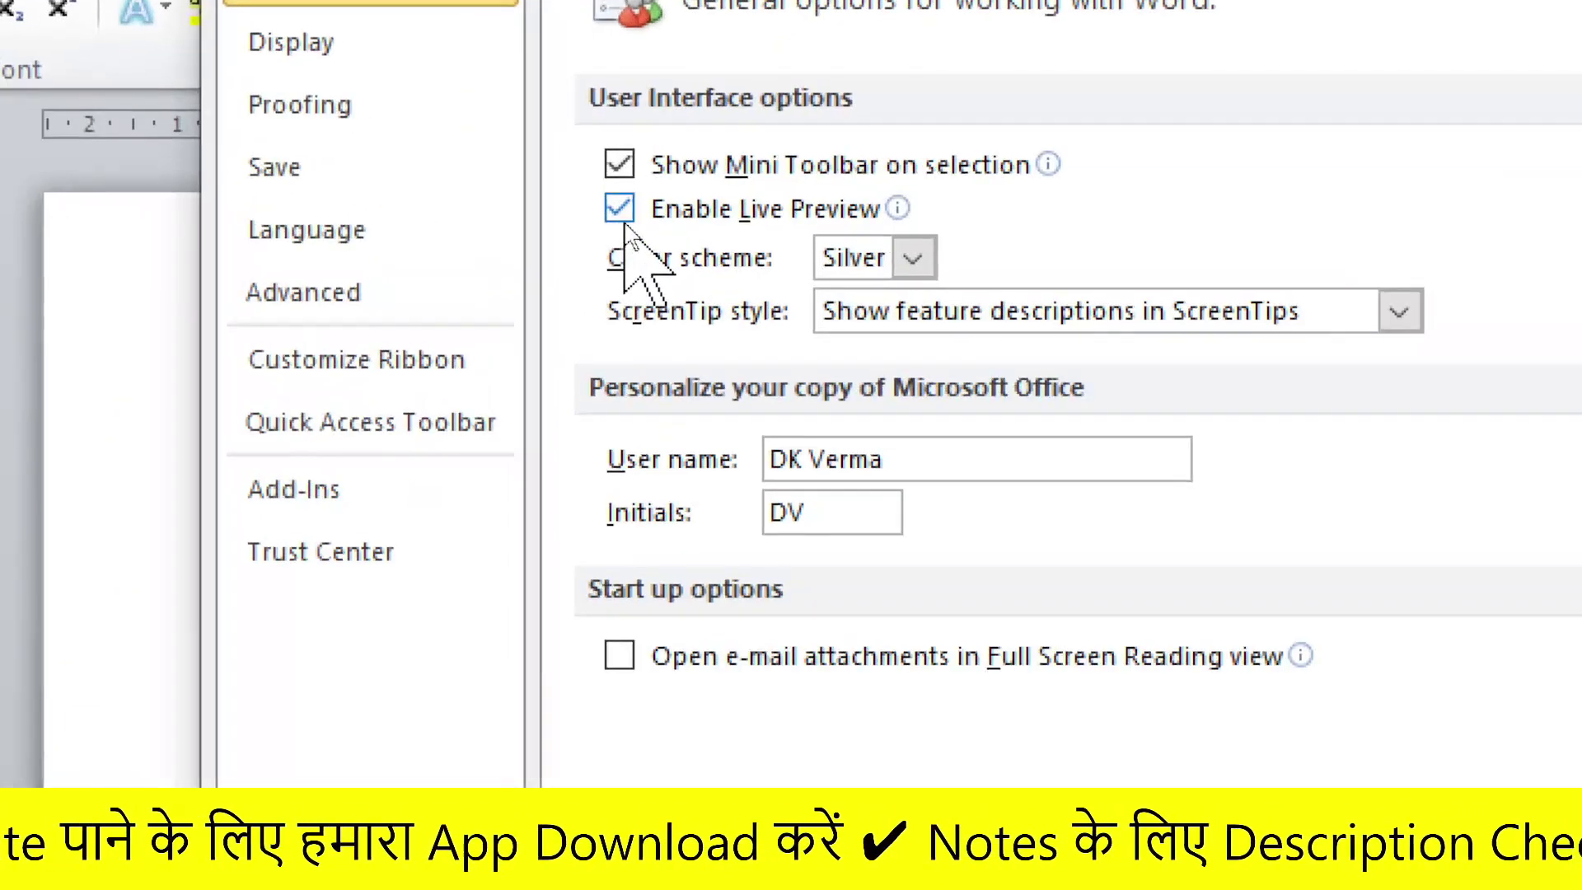
{"action": "left_click", "coordinate": [623, 222]}
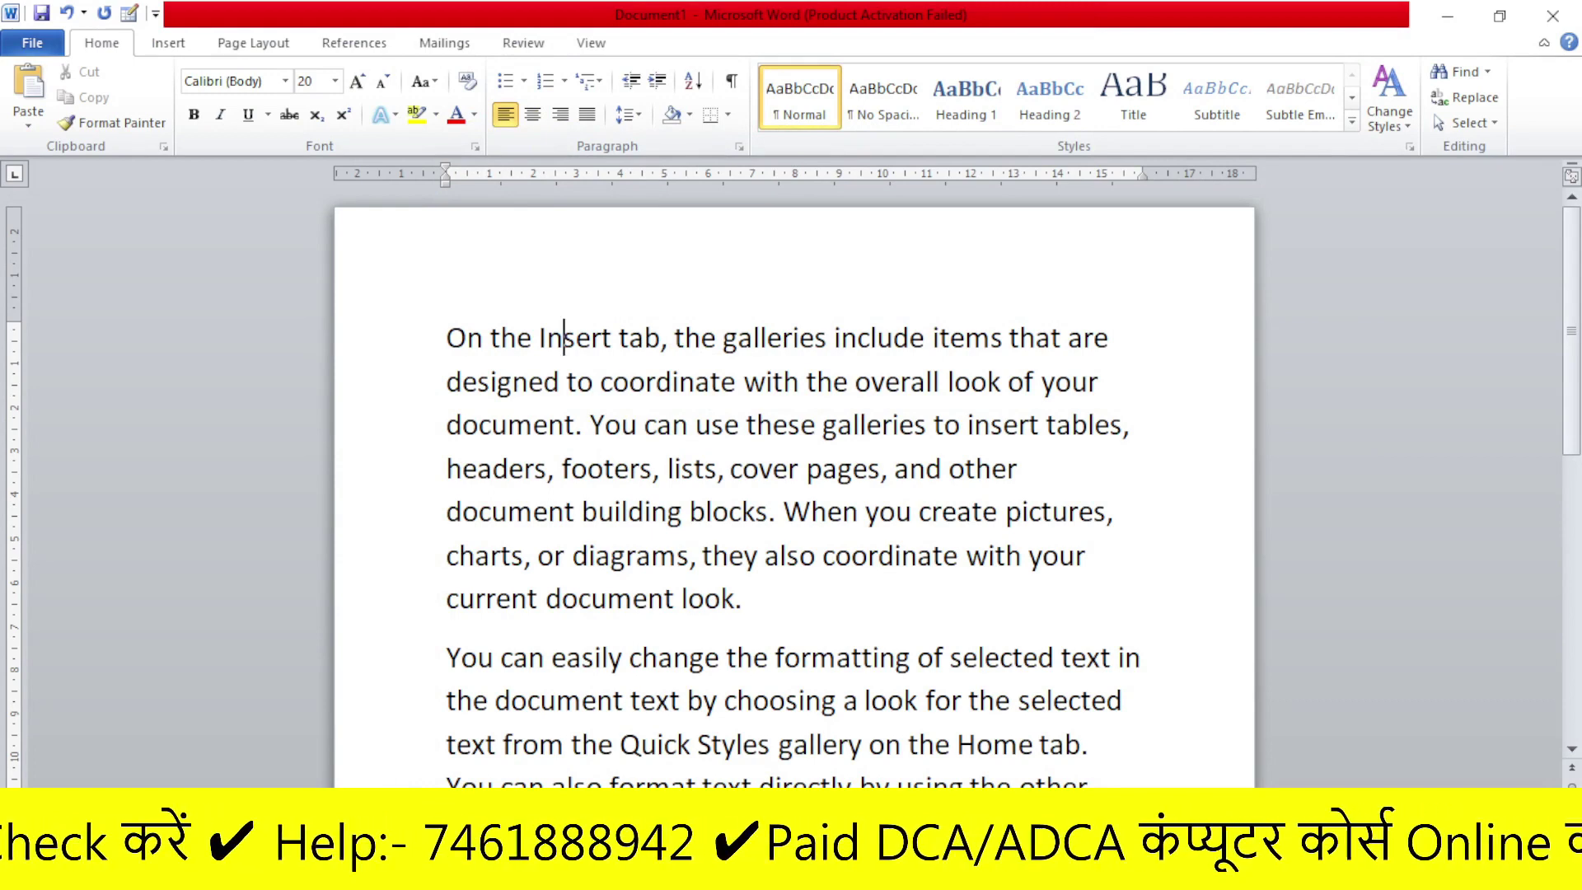
{"action": "left_click_drag", "start_coordinate": [423, 337], "coordinate": [886, 591]}
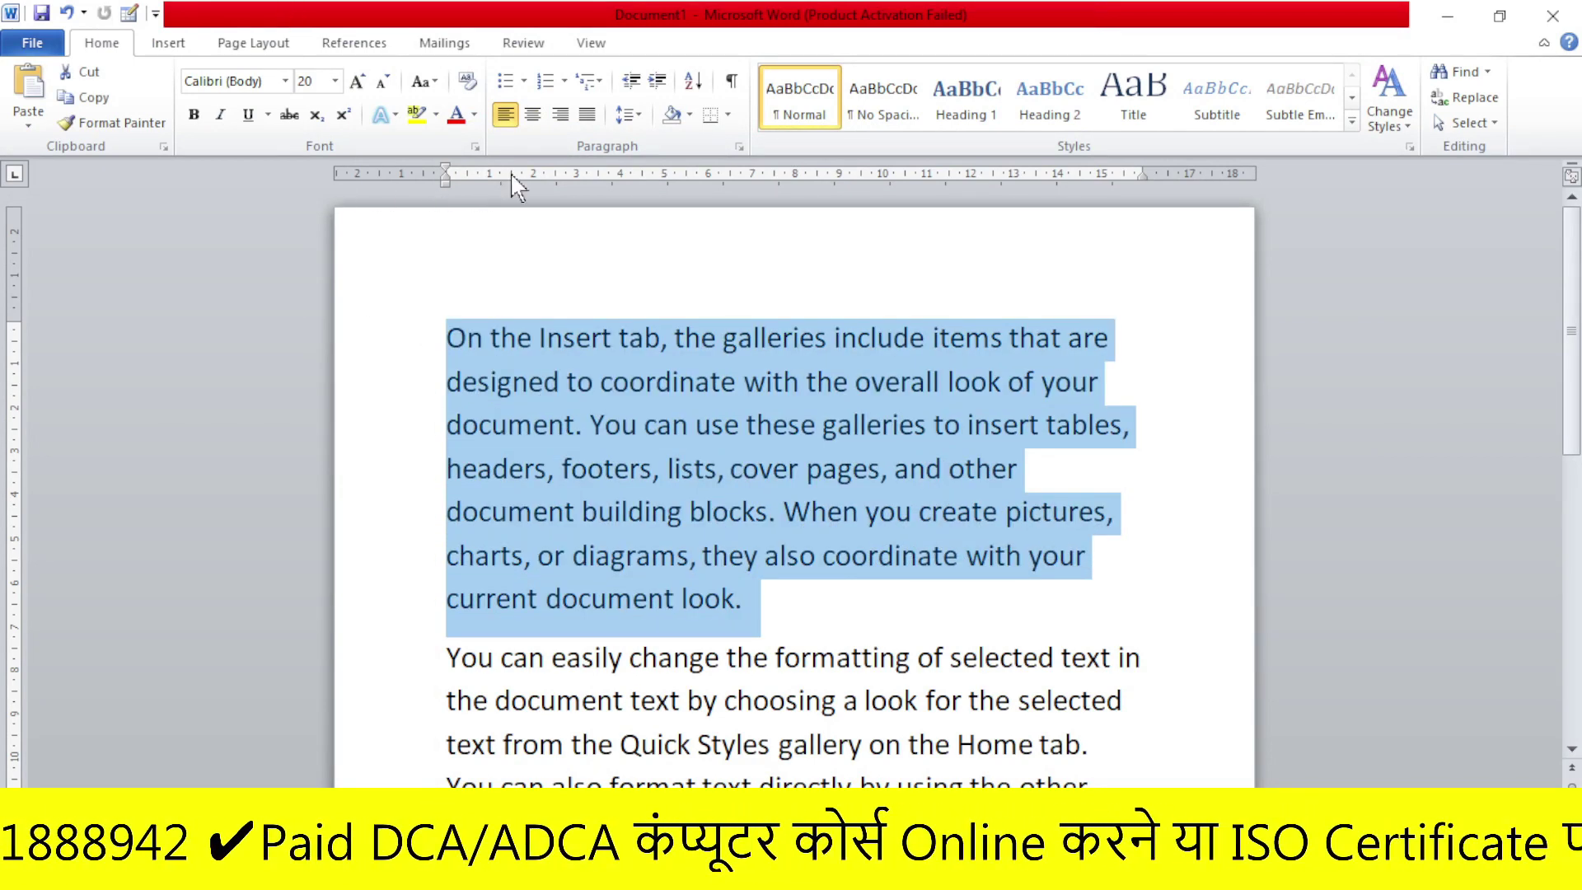
{"action": "left_click", "coordinate": [475, 115]}
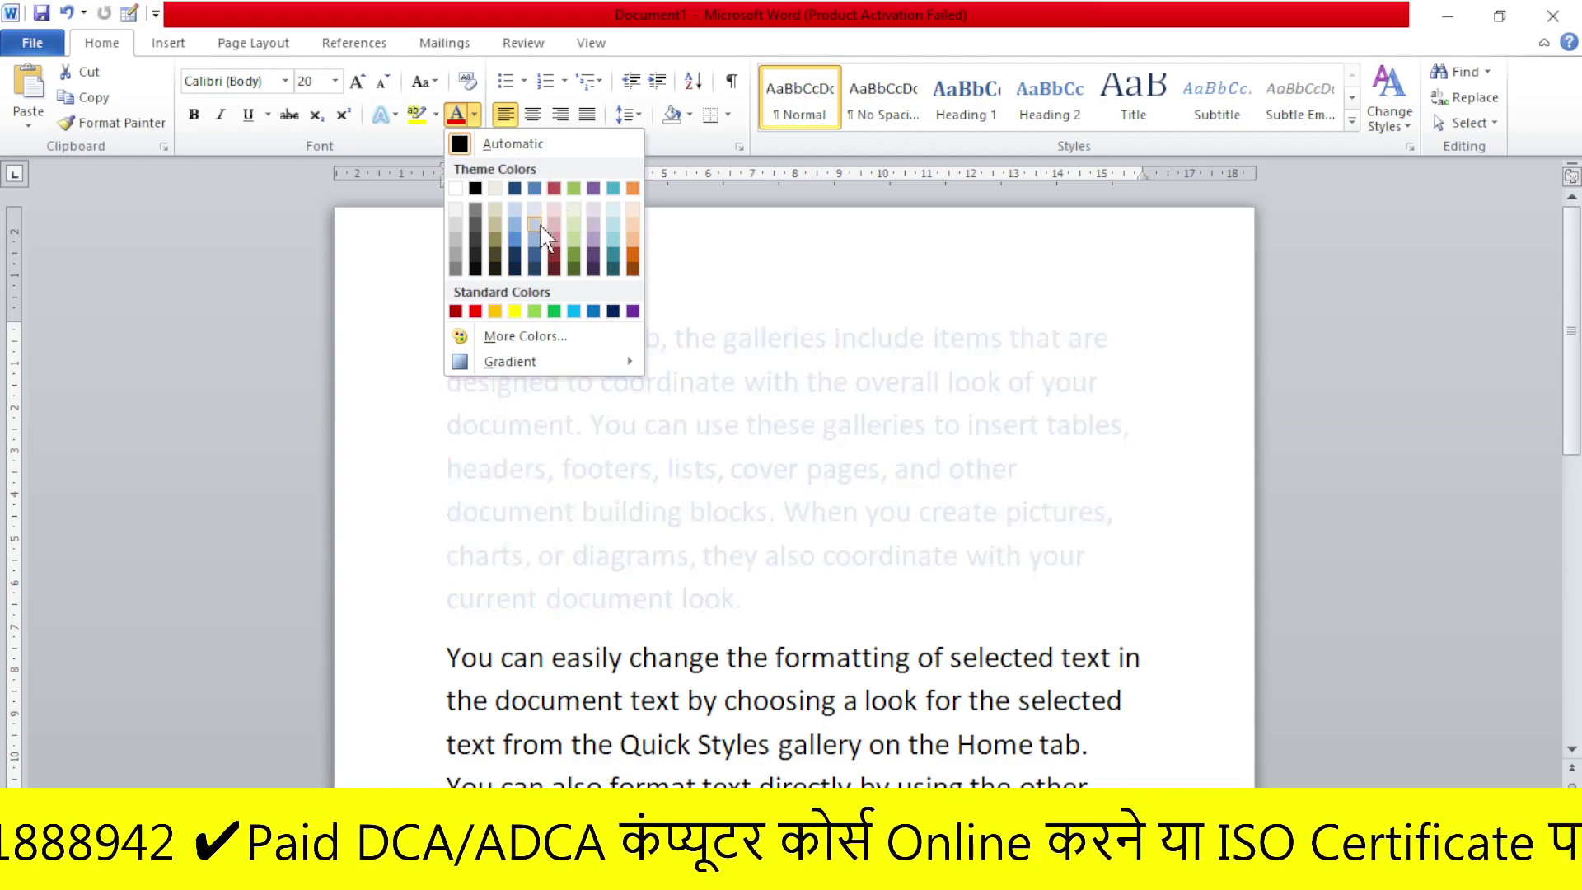
{"action": "left_click", "coordinate": [833, 254]}
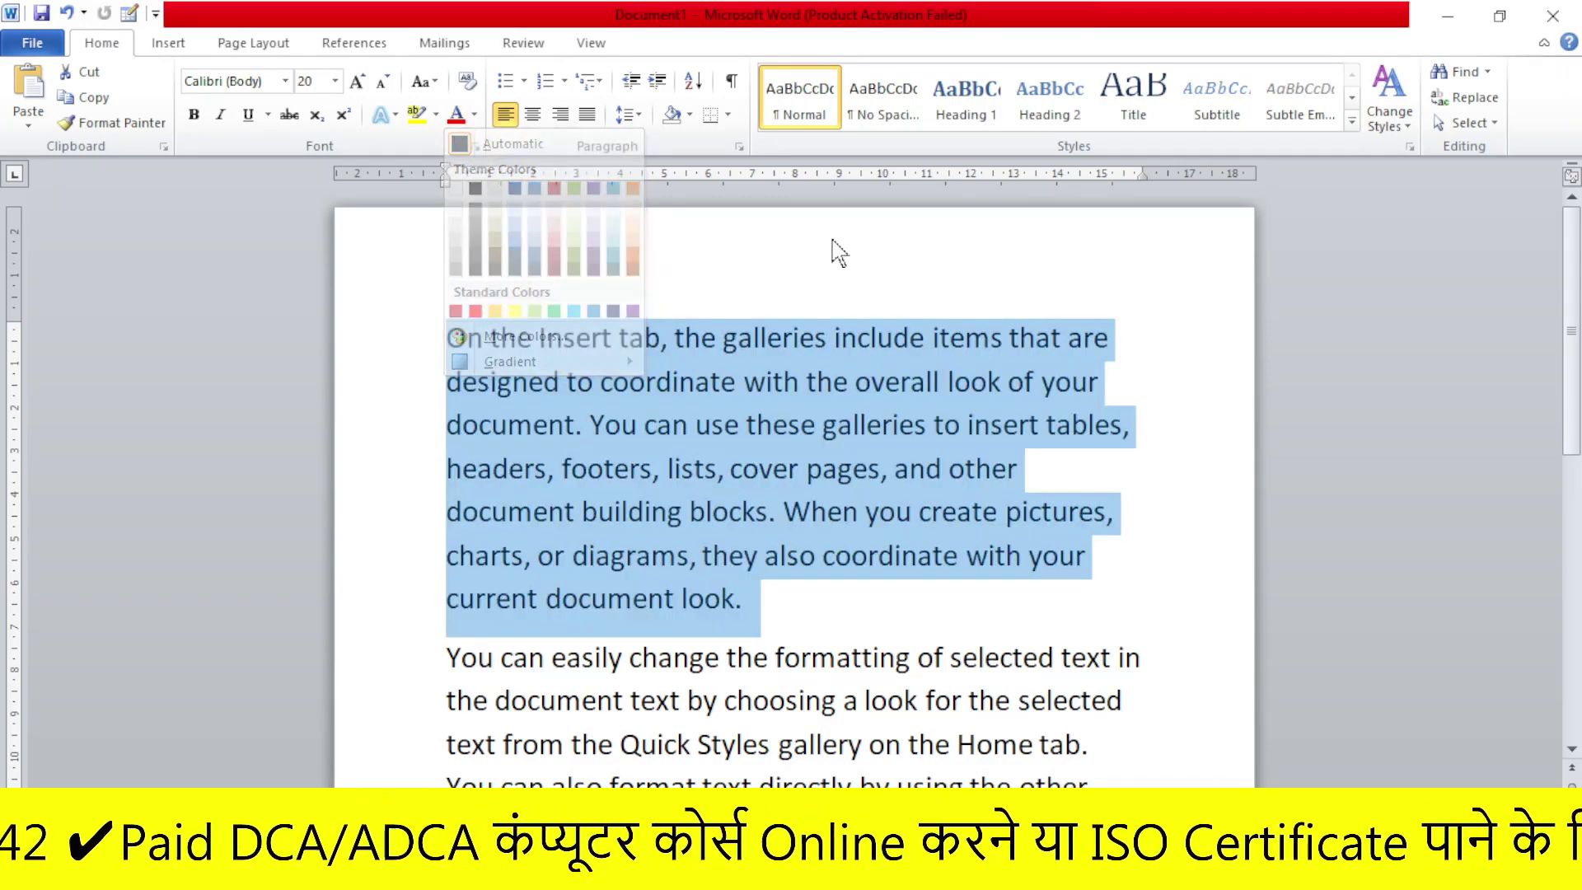
Turn off Live Preview and test the Font Color palette without previews.
{"action": "left_click", "coordinate": [37, 46]}
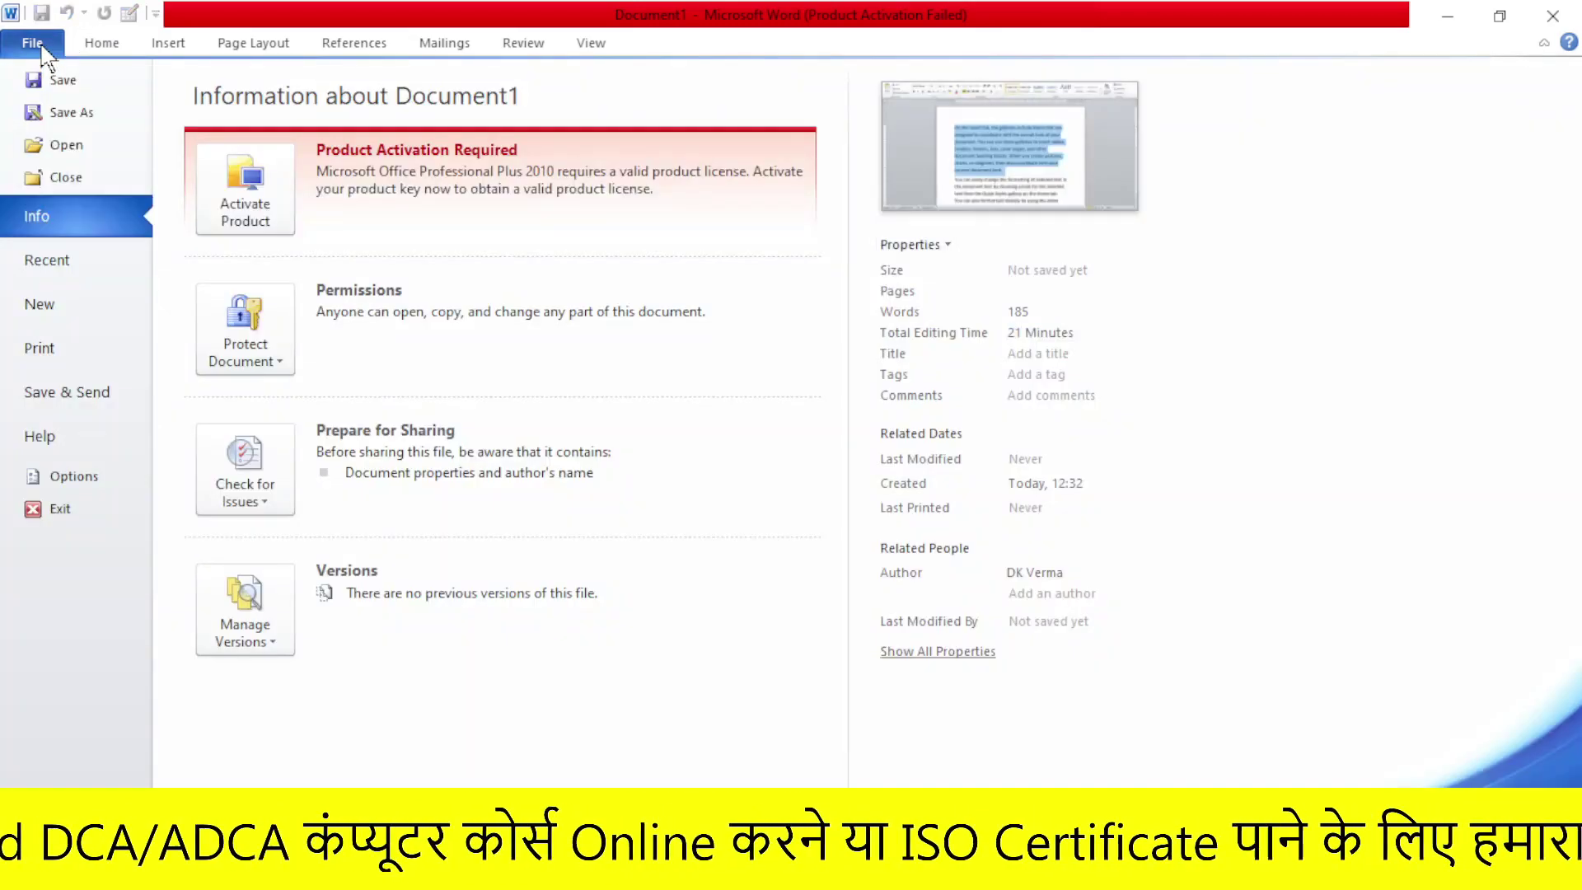
{"action": "left_click", "coordinate": [75, 475]}
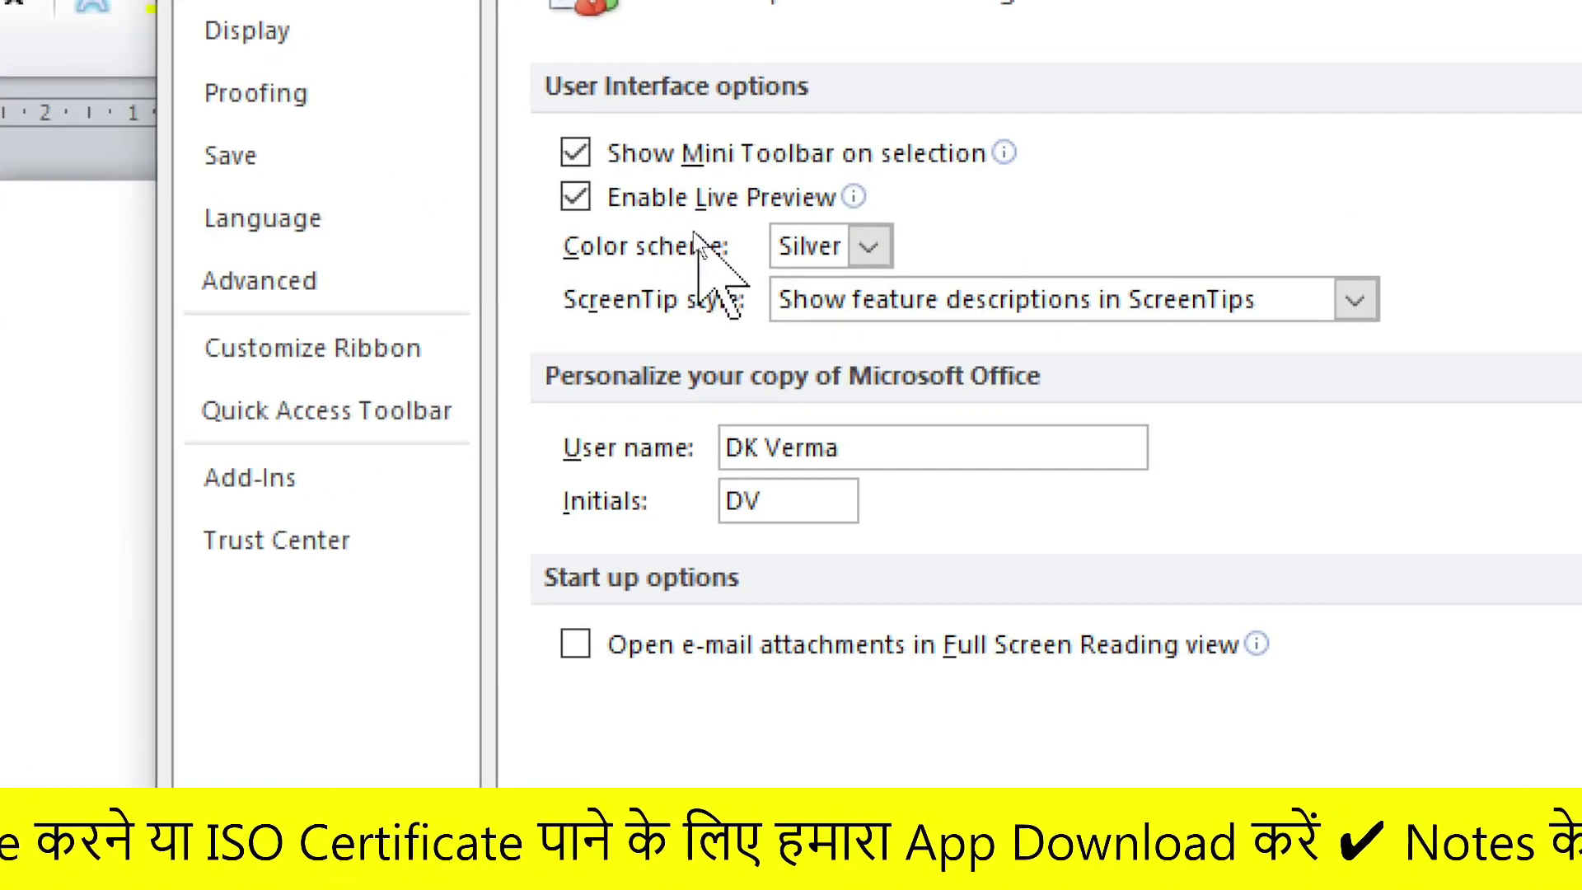
{"action": "mouse_move", "coordinate": [576, 201]}
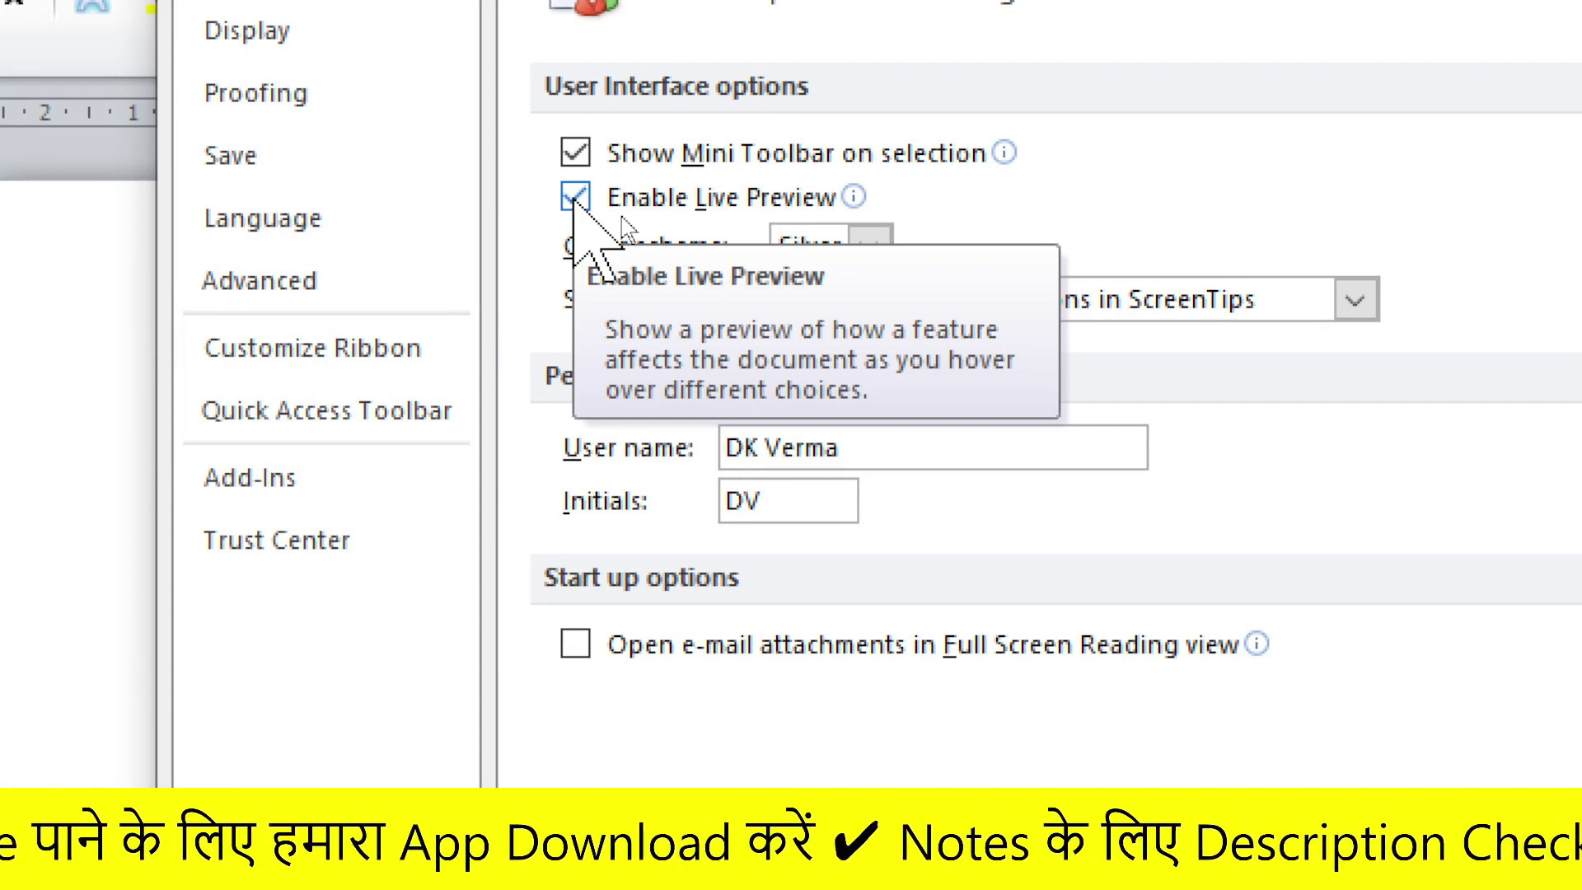
{"action": "left_click", "coordinate": [575, 197]}
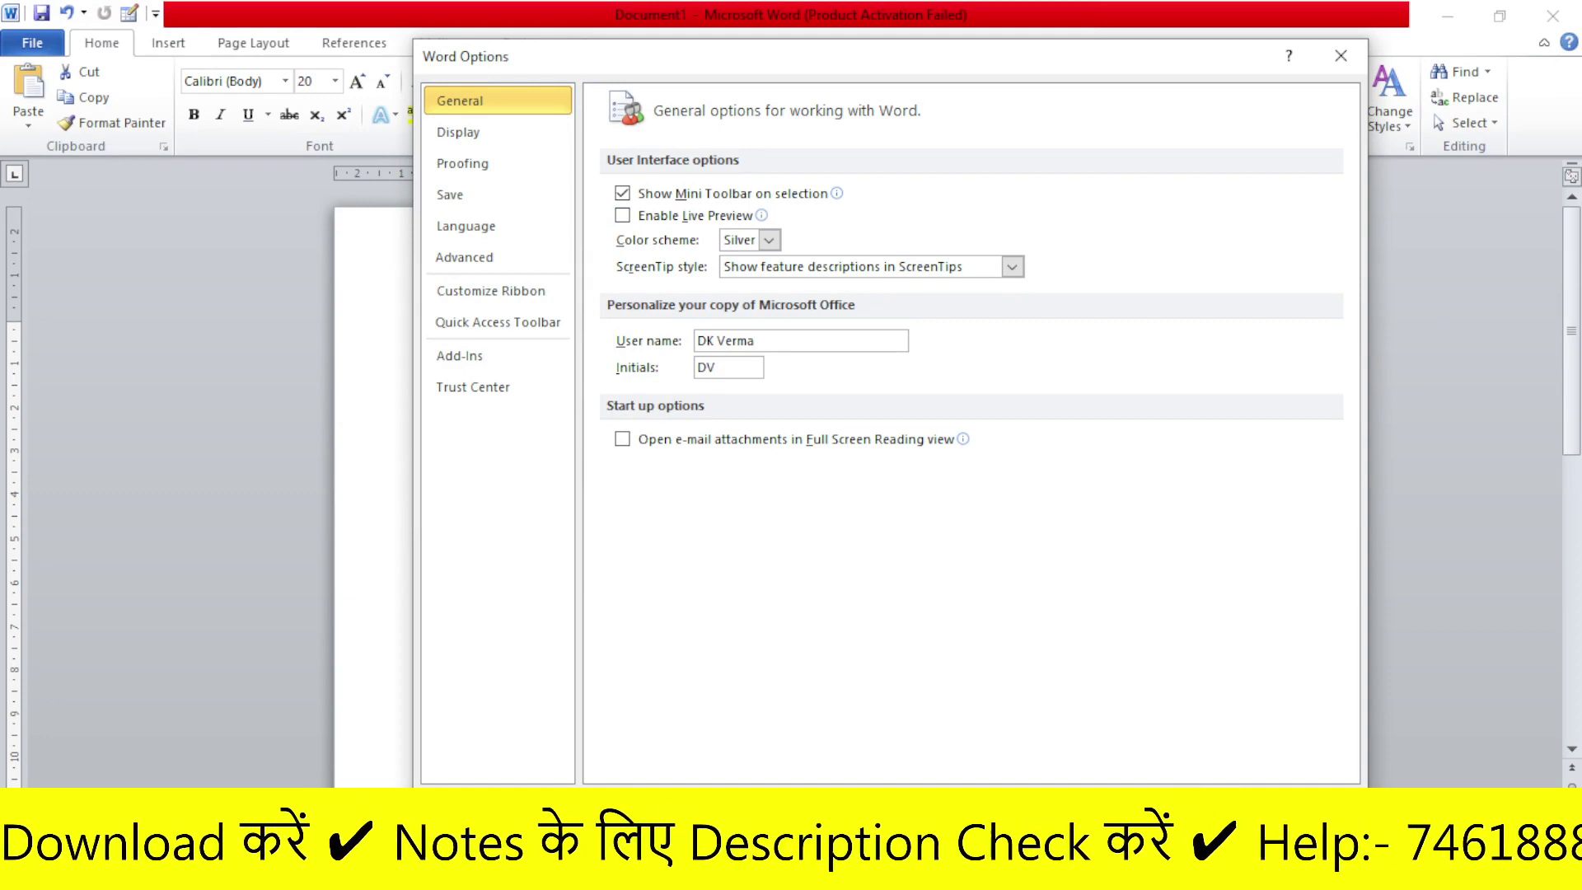
{"action": "key", "text": "Return"}
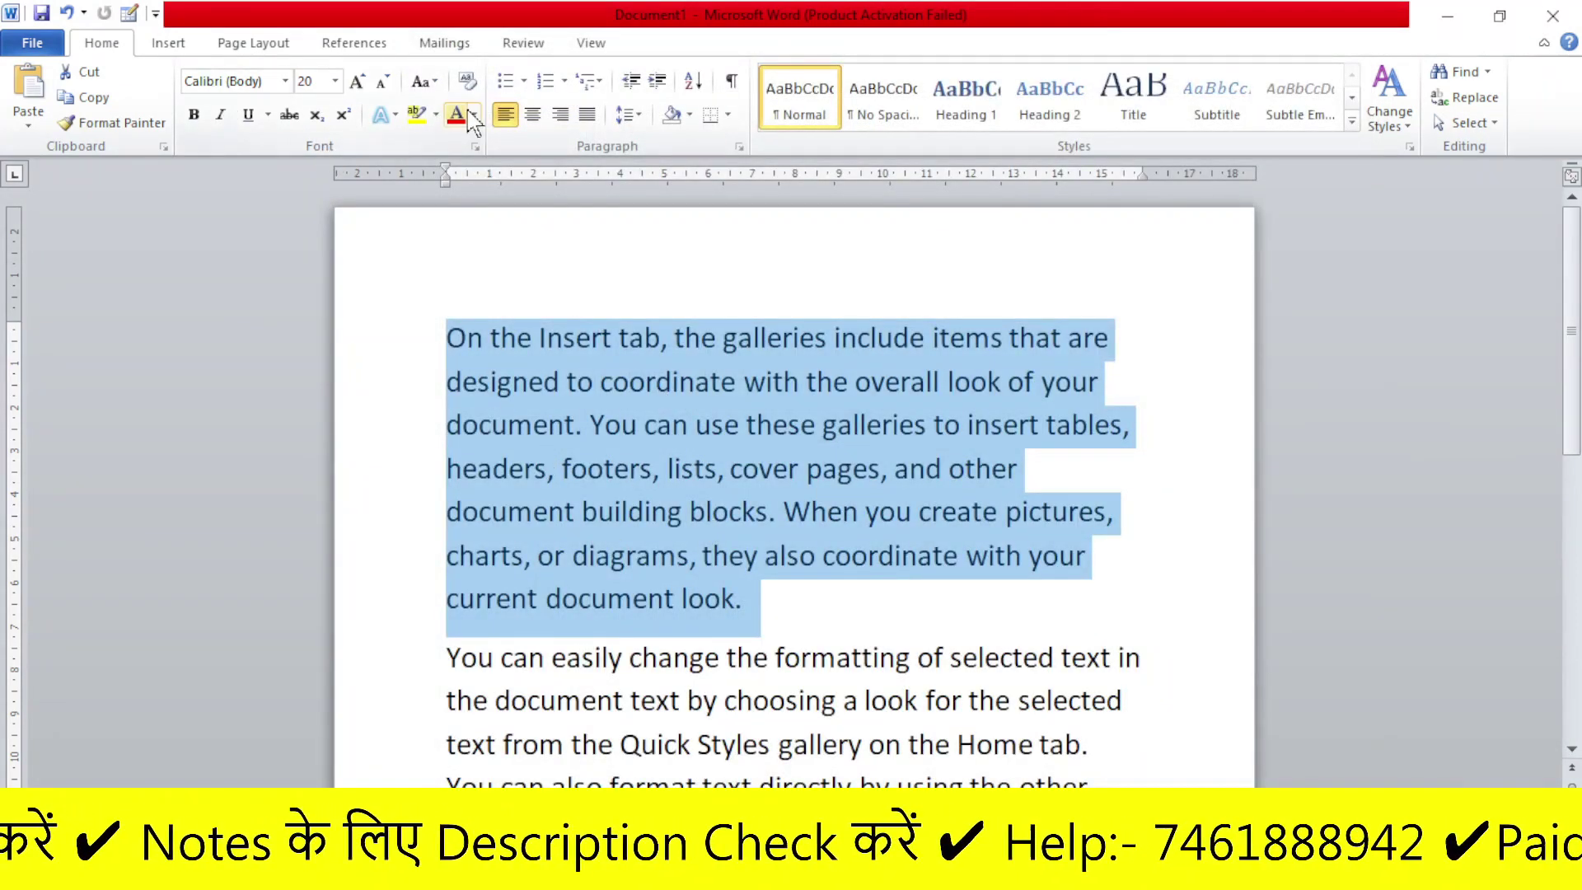
{"action": "left_click", "coordinate": [474, 114]}
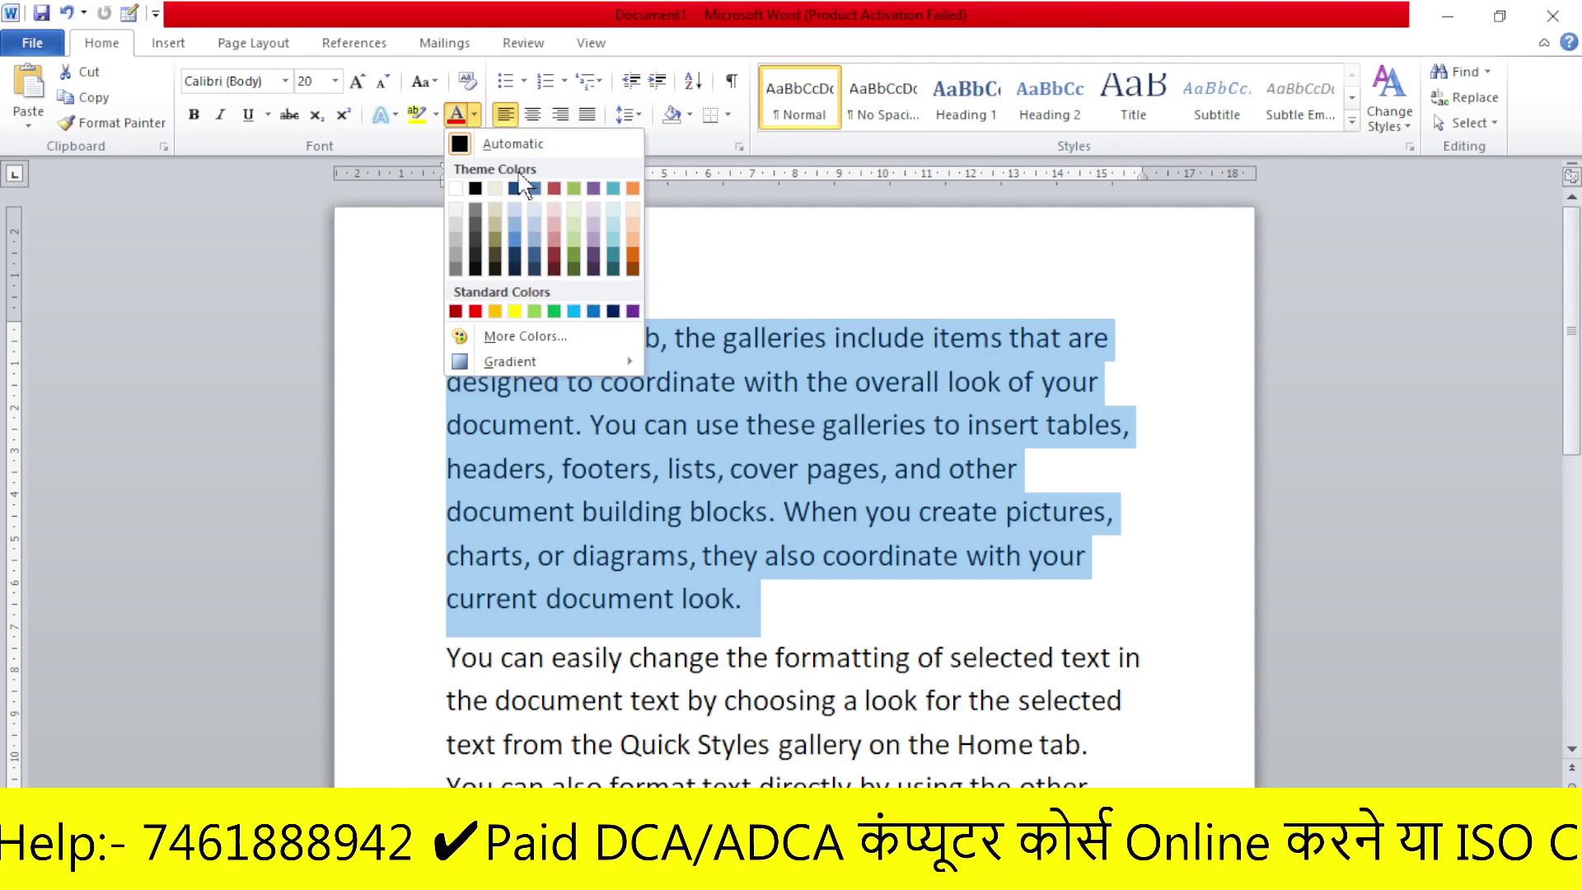
{"action": "left_click", "coordinate": [702, 271]}
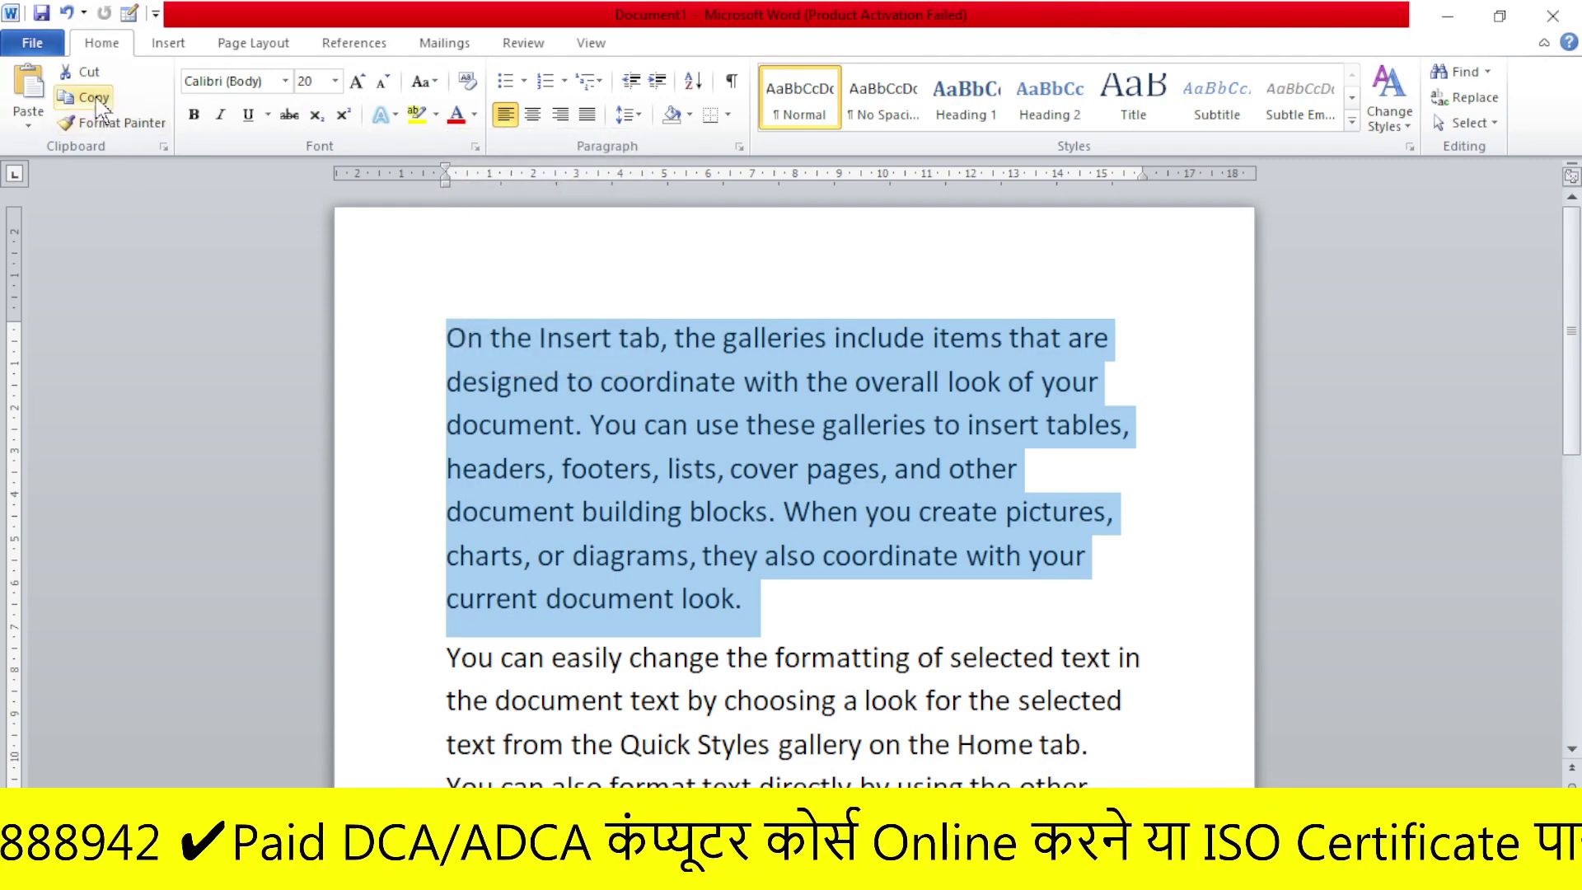
Turn Live Preview back on, reopen the Font Color palette, then return to Info.
{"action": "left_click", "coordinate": [33, 46]}
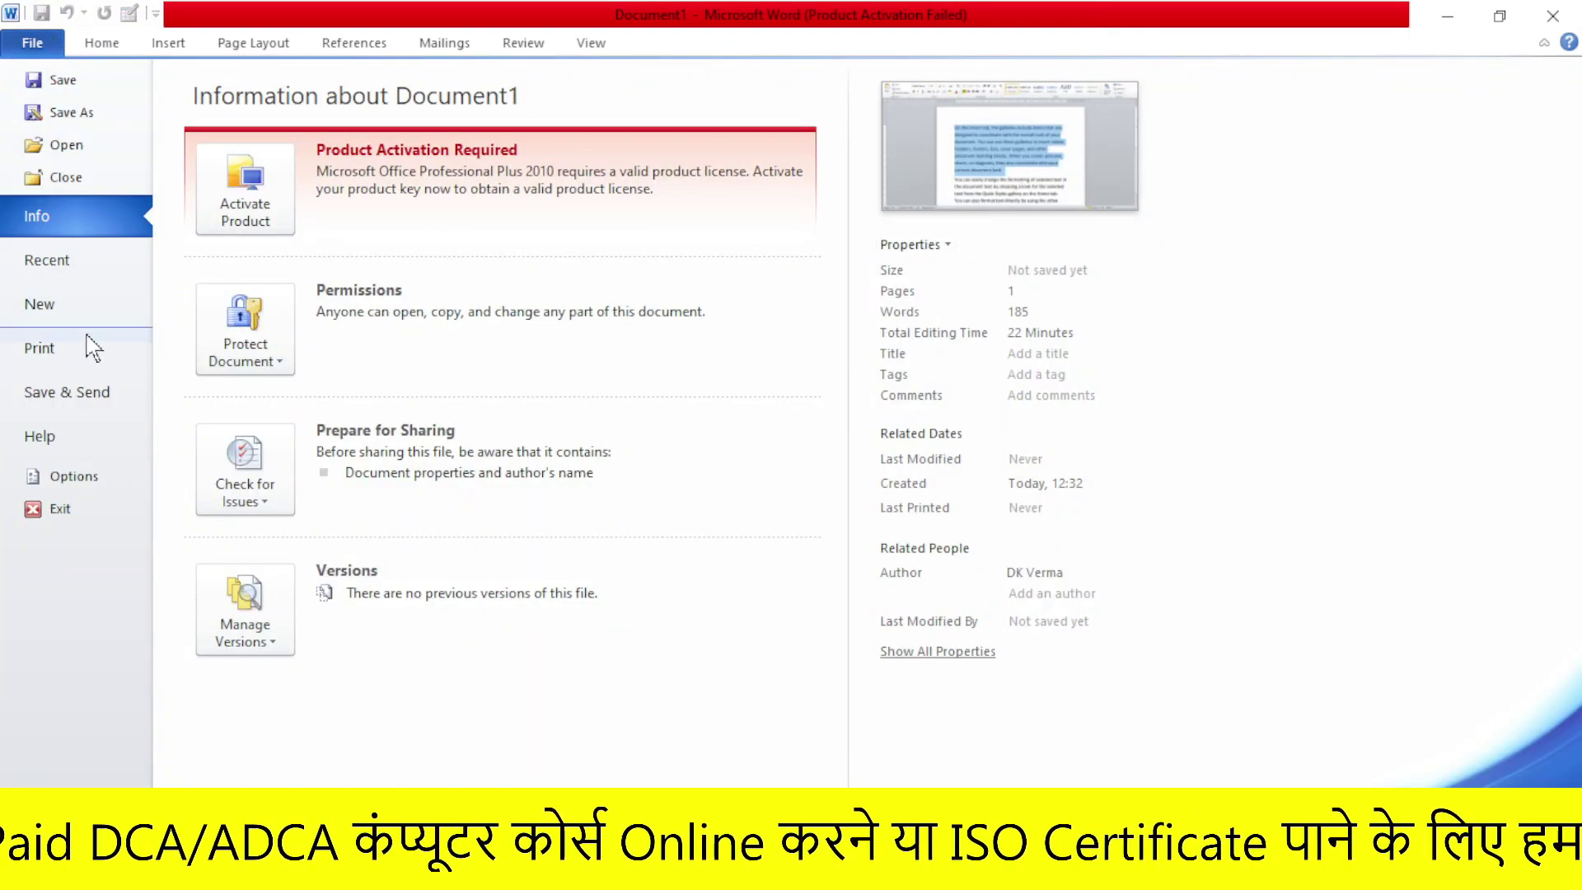
{"action": "left_click", "coordinate": [80, 481]}
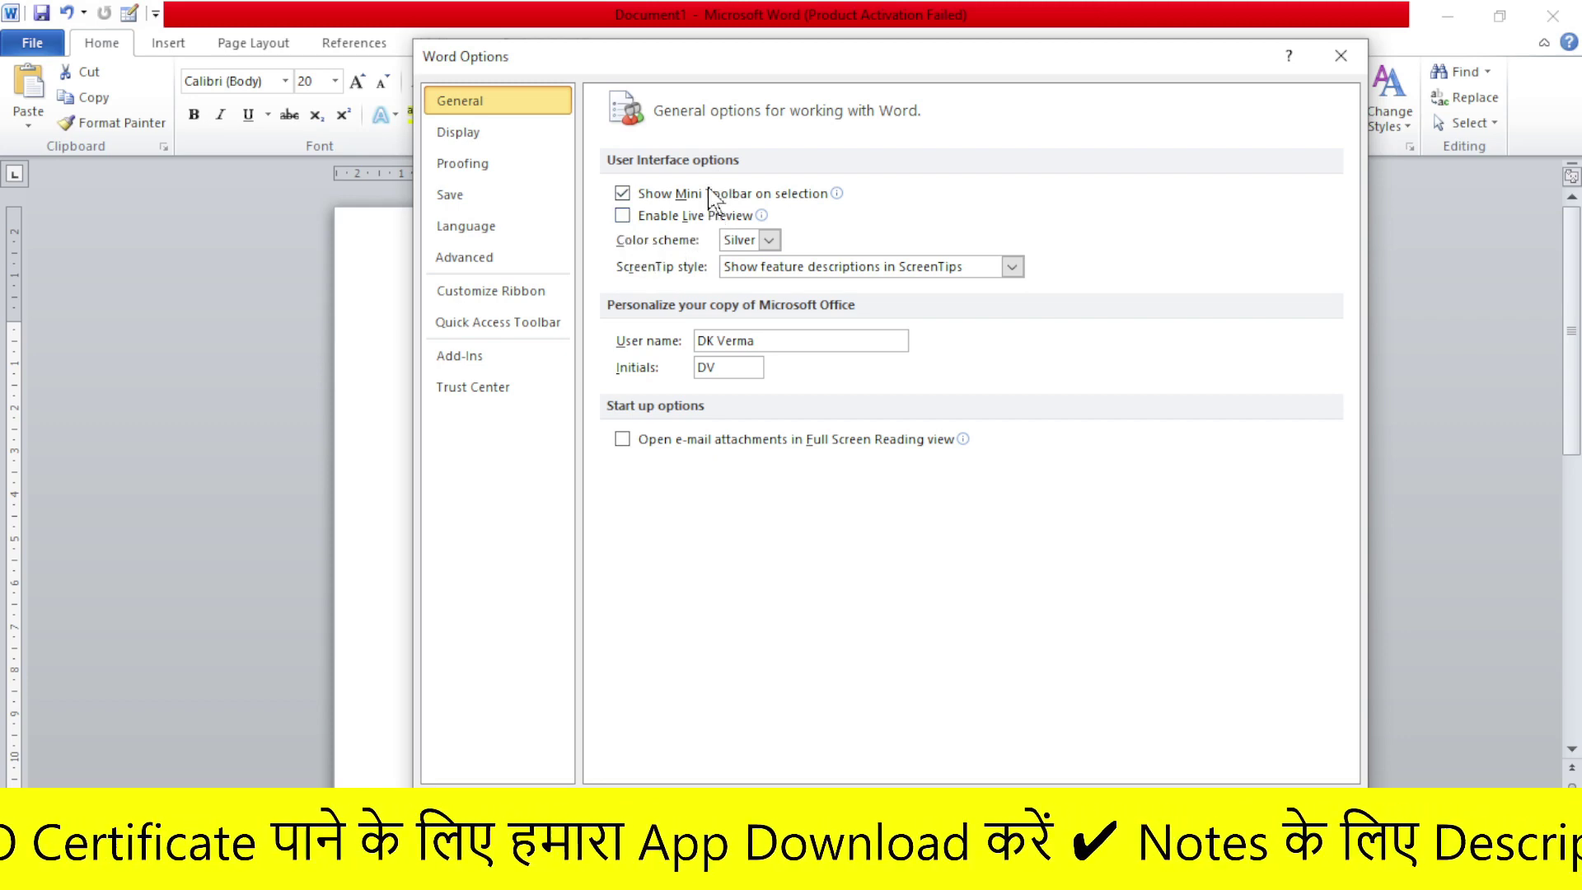
{"action": "left_click", "coordinate": [623, 216]}
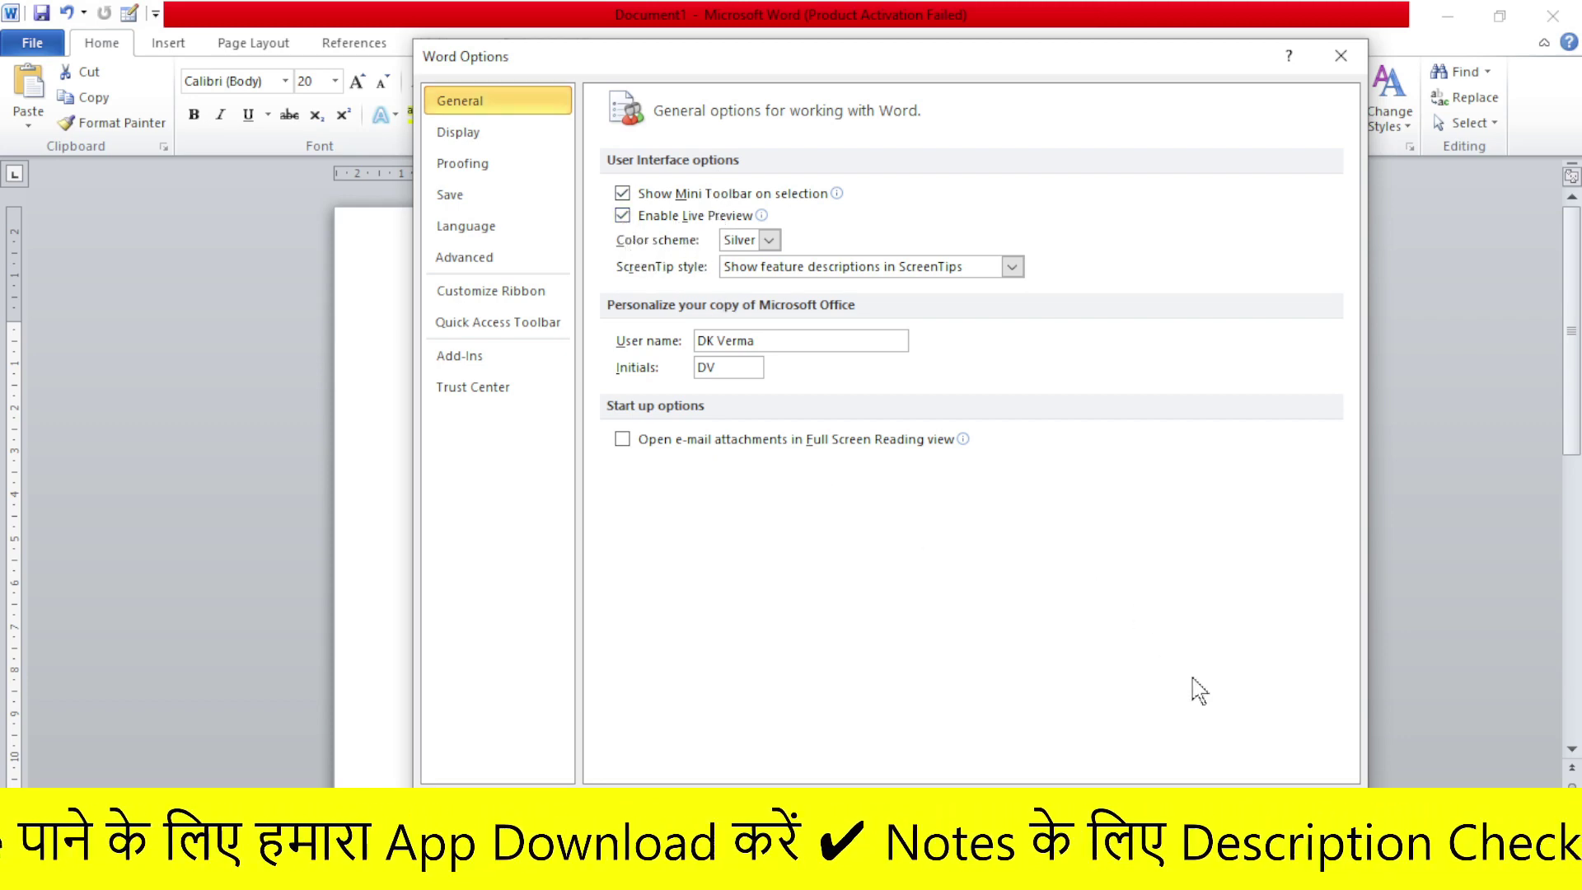
{"action": "key", "text": "Return"}
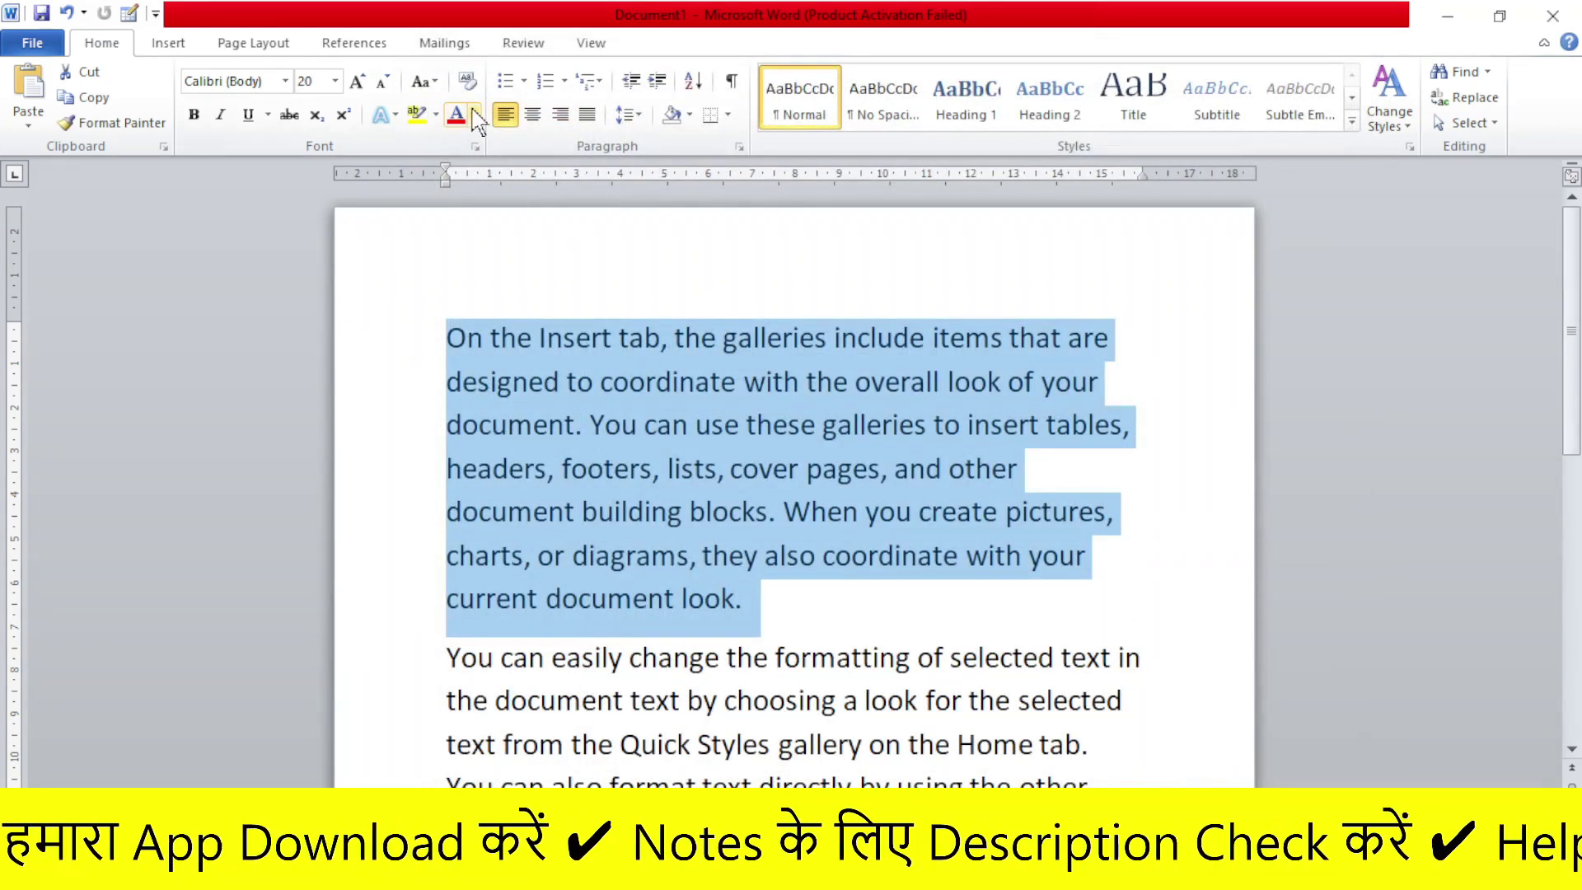
{"action": "left_click", "coordinate": [475, 116]}
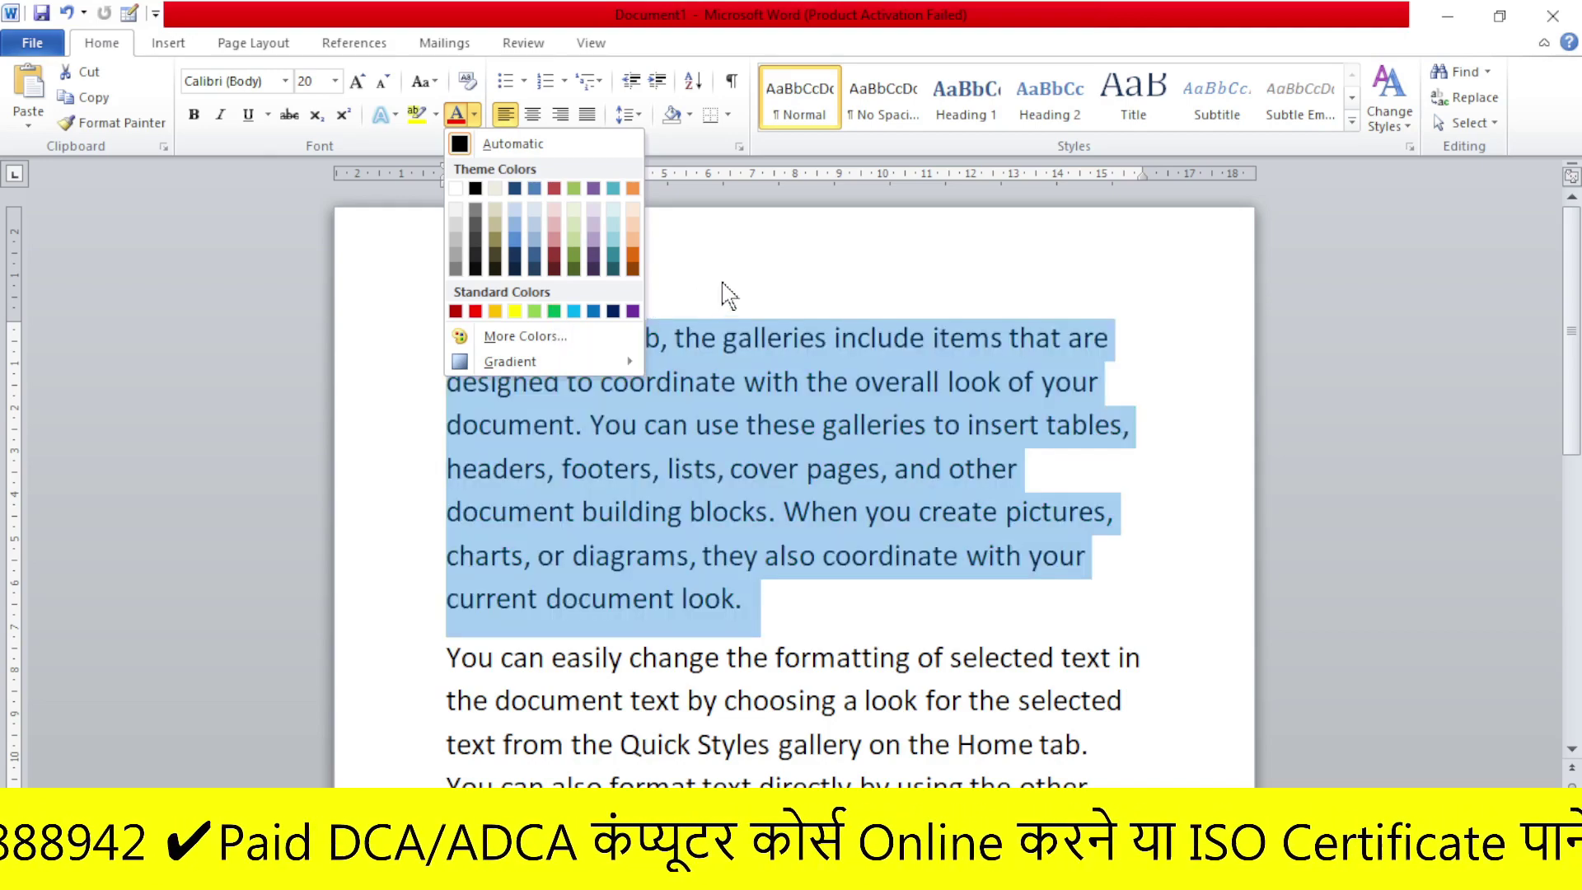
{"action": "left_click", "coordinate": [32, 43]}
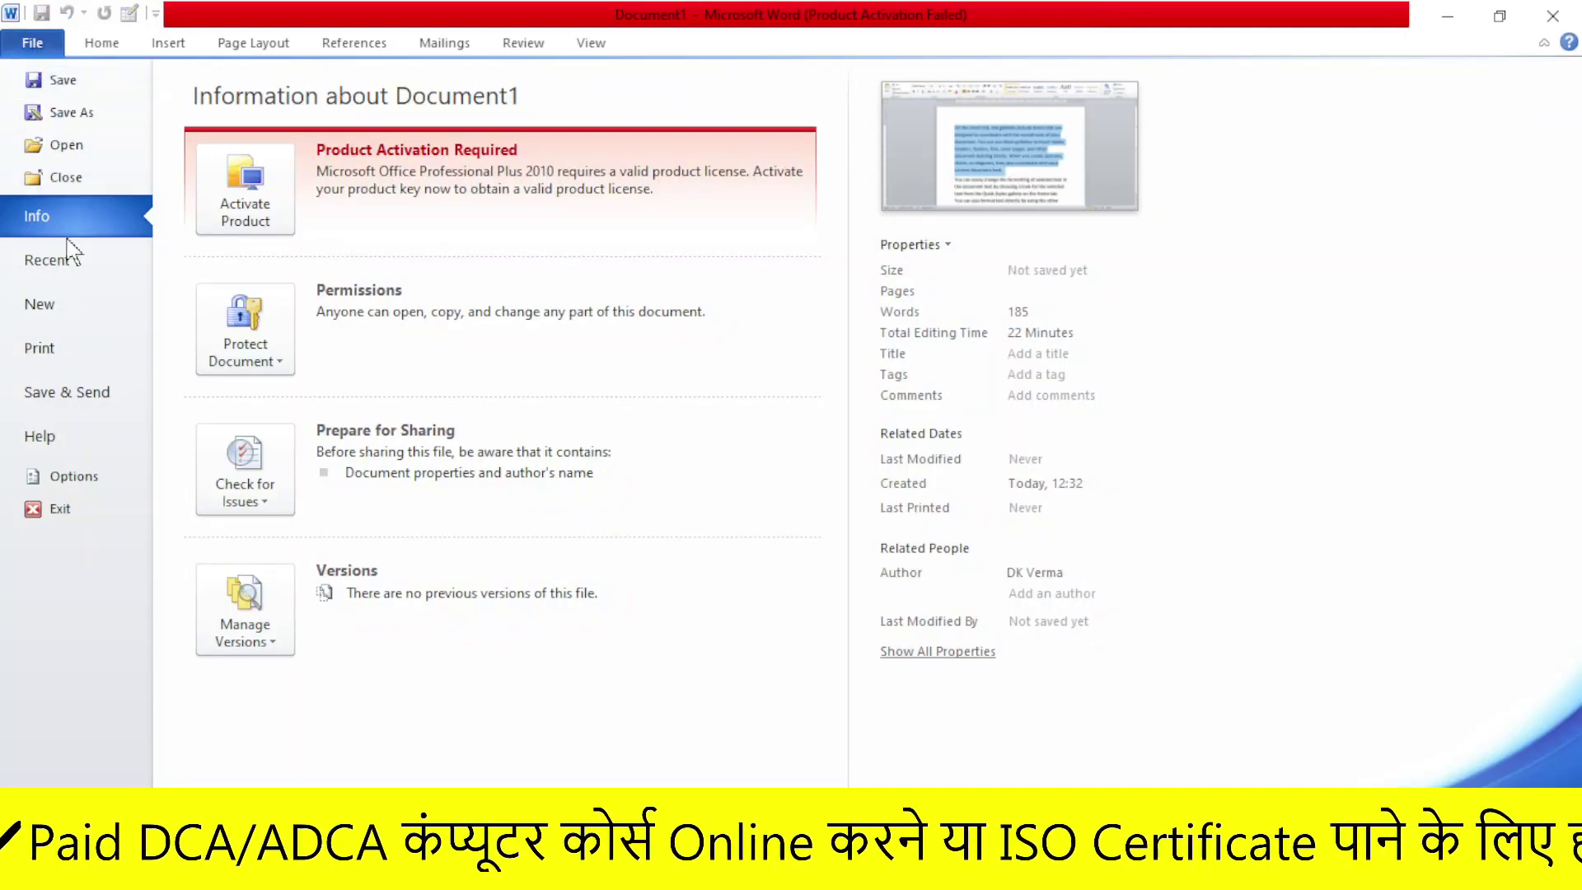
Browse the Color scheme list in Word Options, keep Silver, and close Options.
{"action": "left_click", "coordinate": [60, 476]}
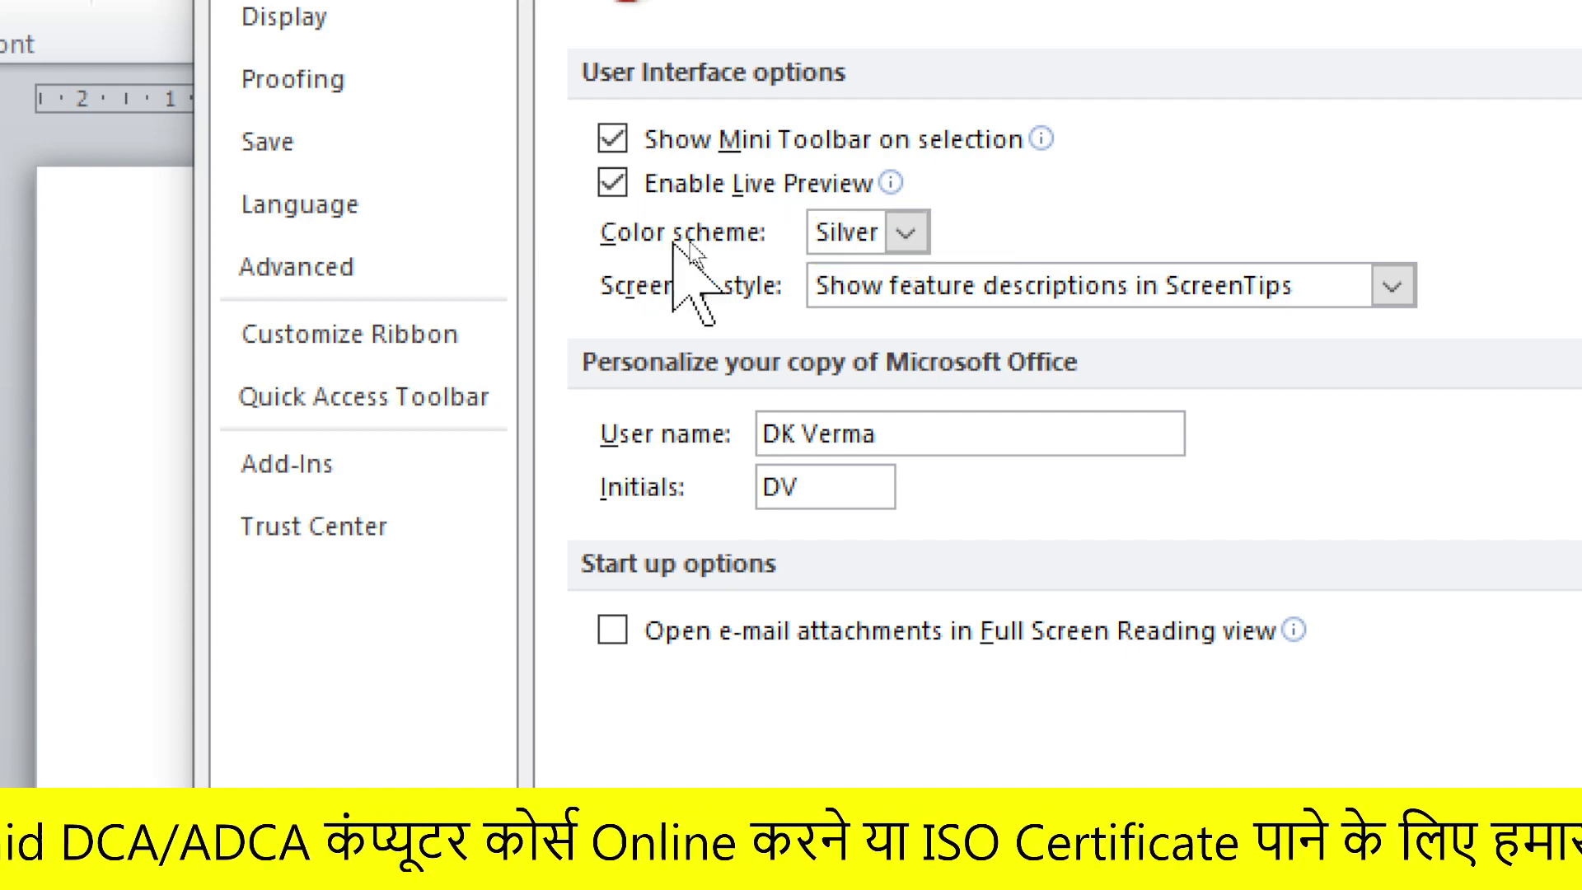
{"action": "left_click", "coordinate": [907, 234]}
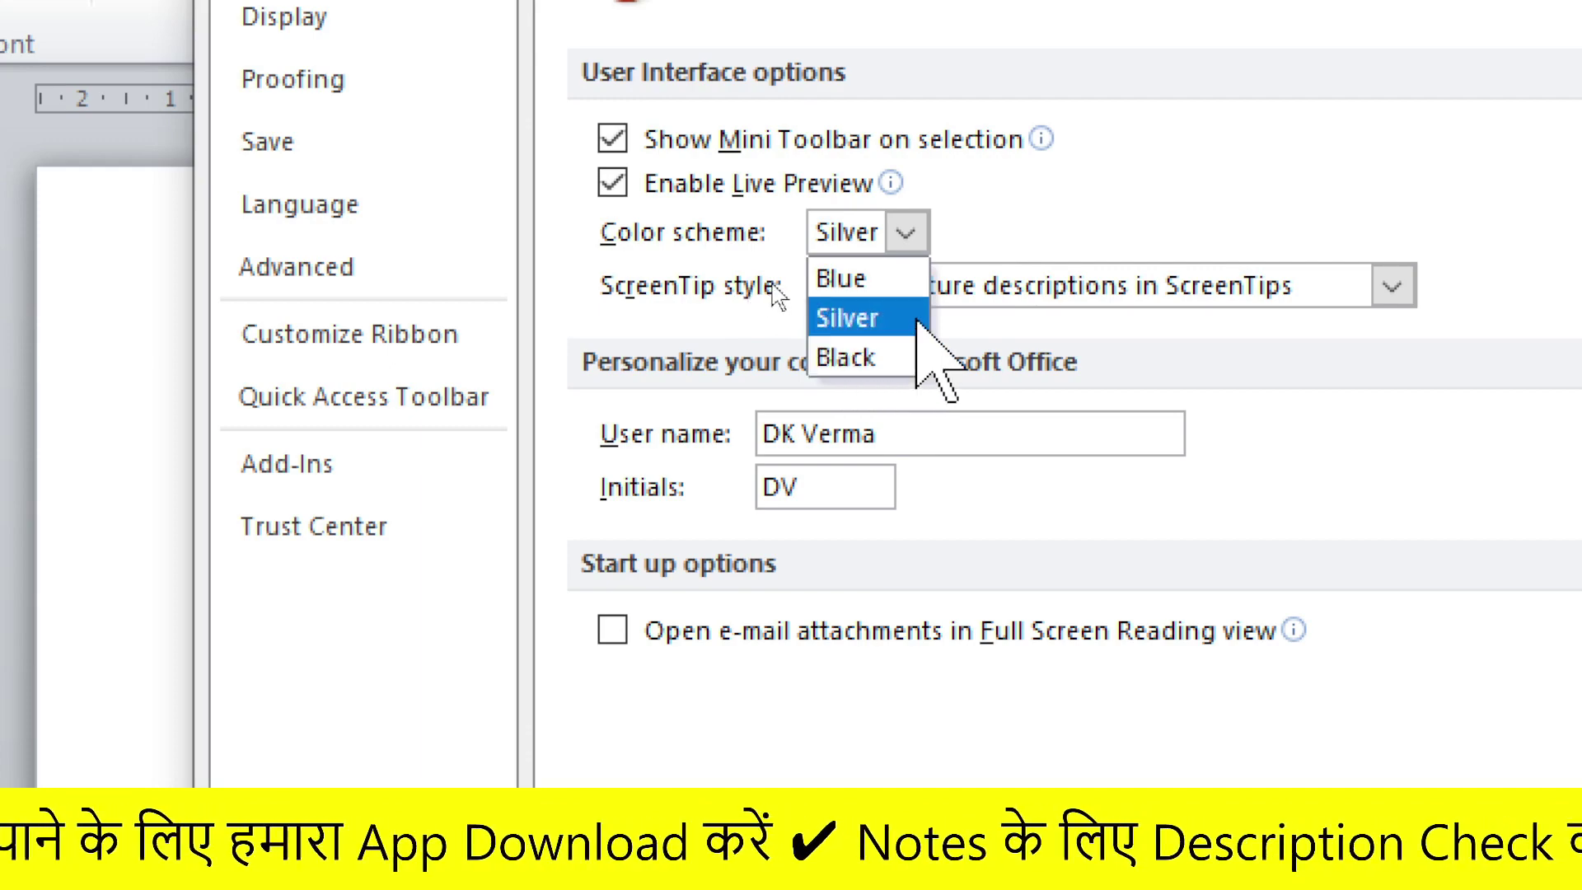
{"action": "left_click", "coordinate": [980, 239]}
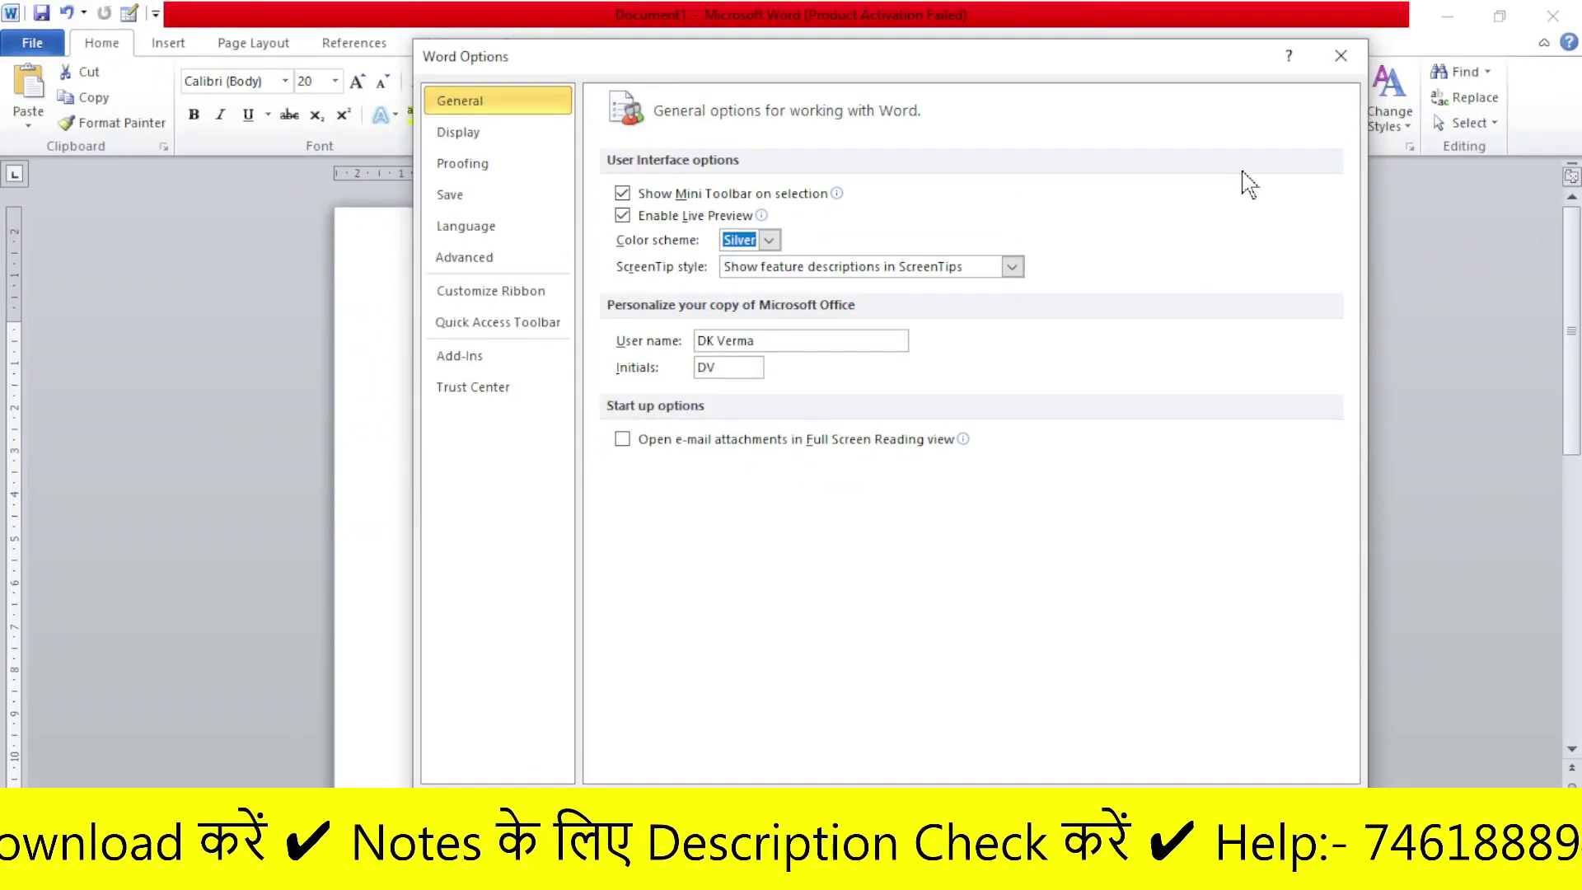
{"action": "left_click", "coordinate": [1340, 55]}
{"action": "left_click", "coordinate": [697, 338]}
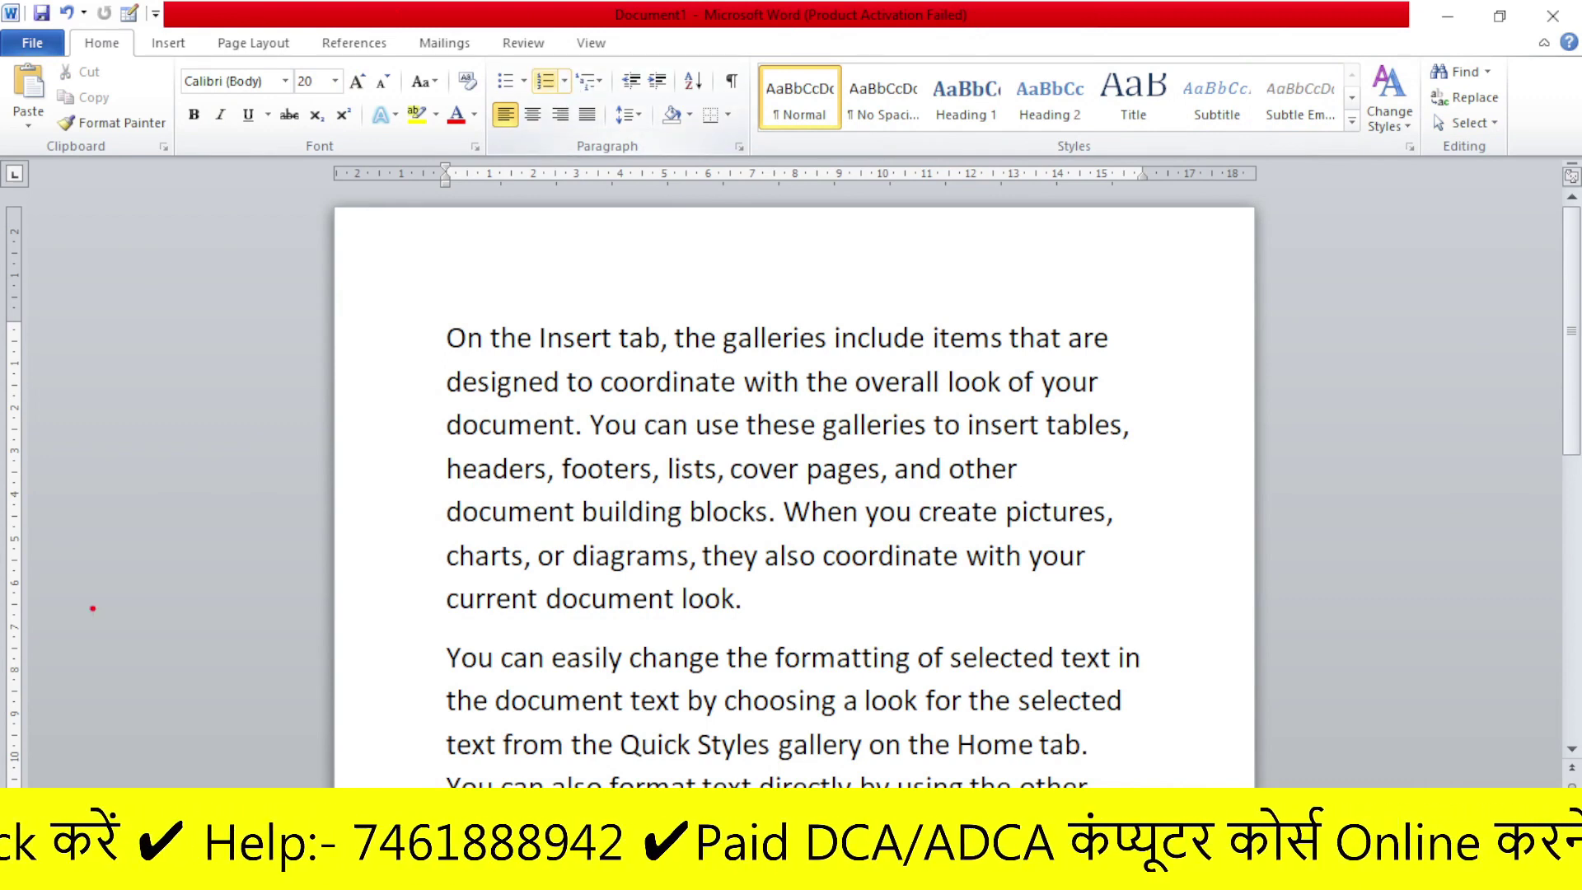
Switch Word's colour scheme to Blue.
{"action": "left_click_drag", "start_coordinate": [119, 697], "coordinate": [1388, 478]}
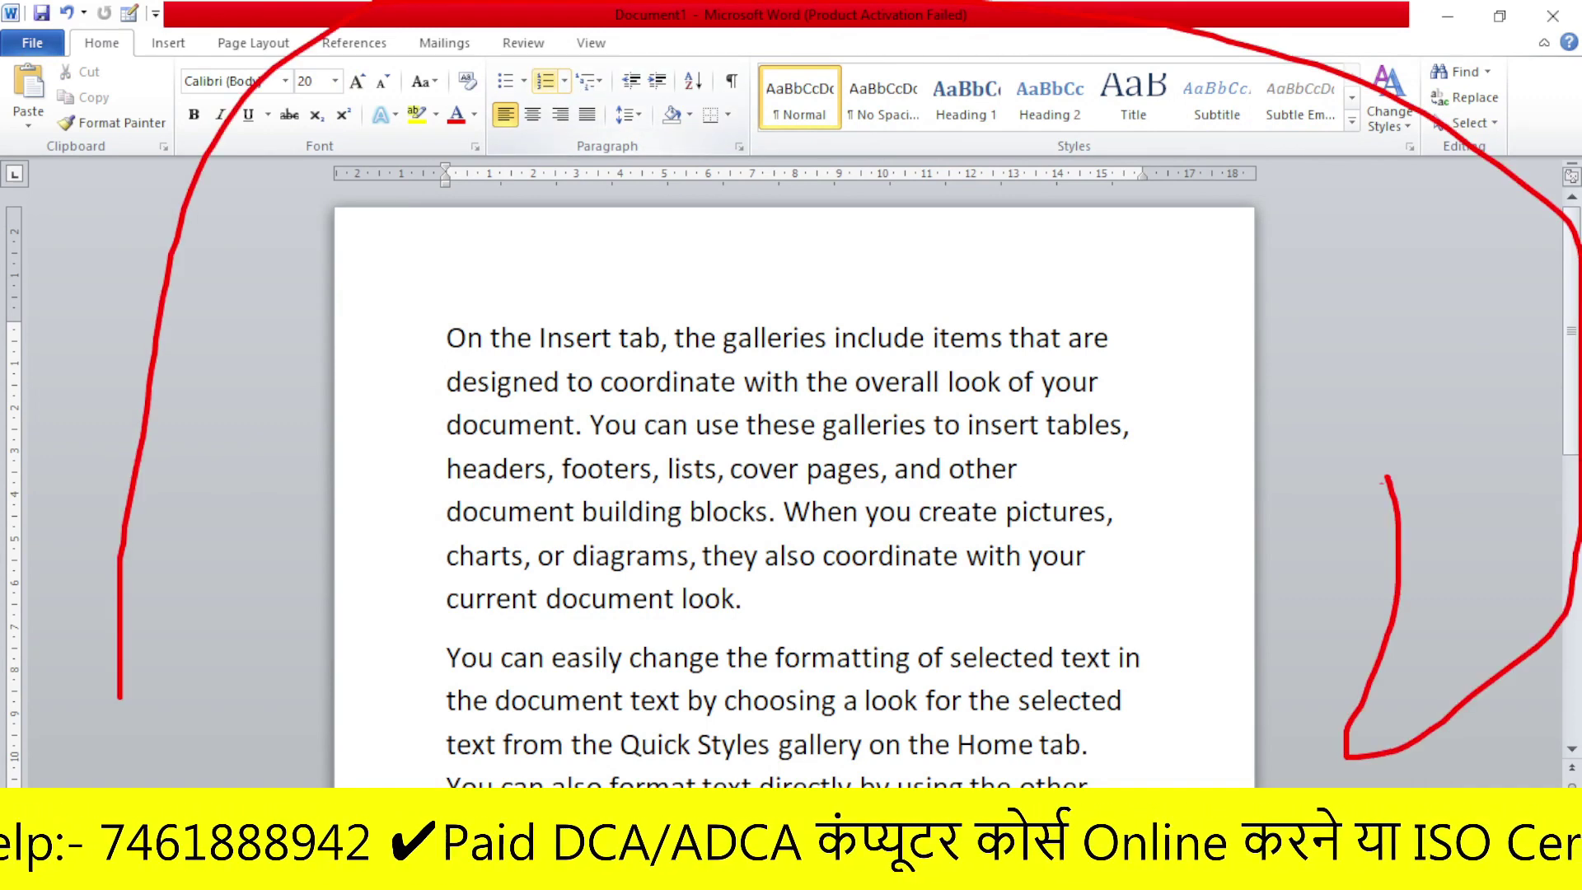
{"action": "left_click", "coordinate": [32, 43]}
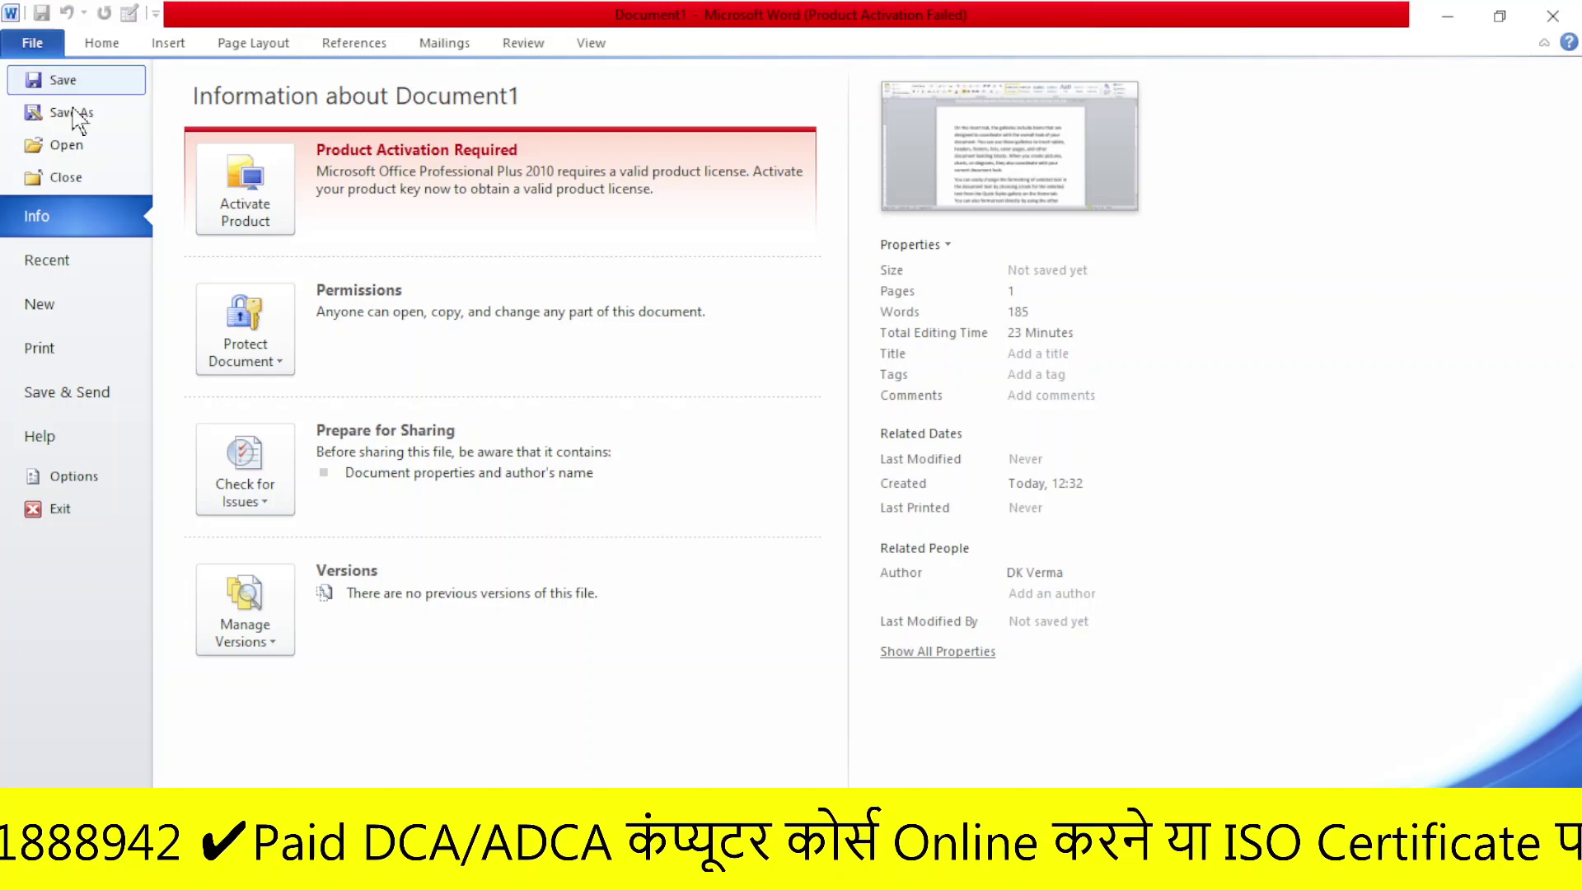
{"action": "left_click", "coordinate": [76, 477]}
{"action": "left_click", "coordinate": [769, 240]}
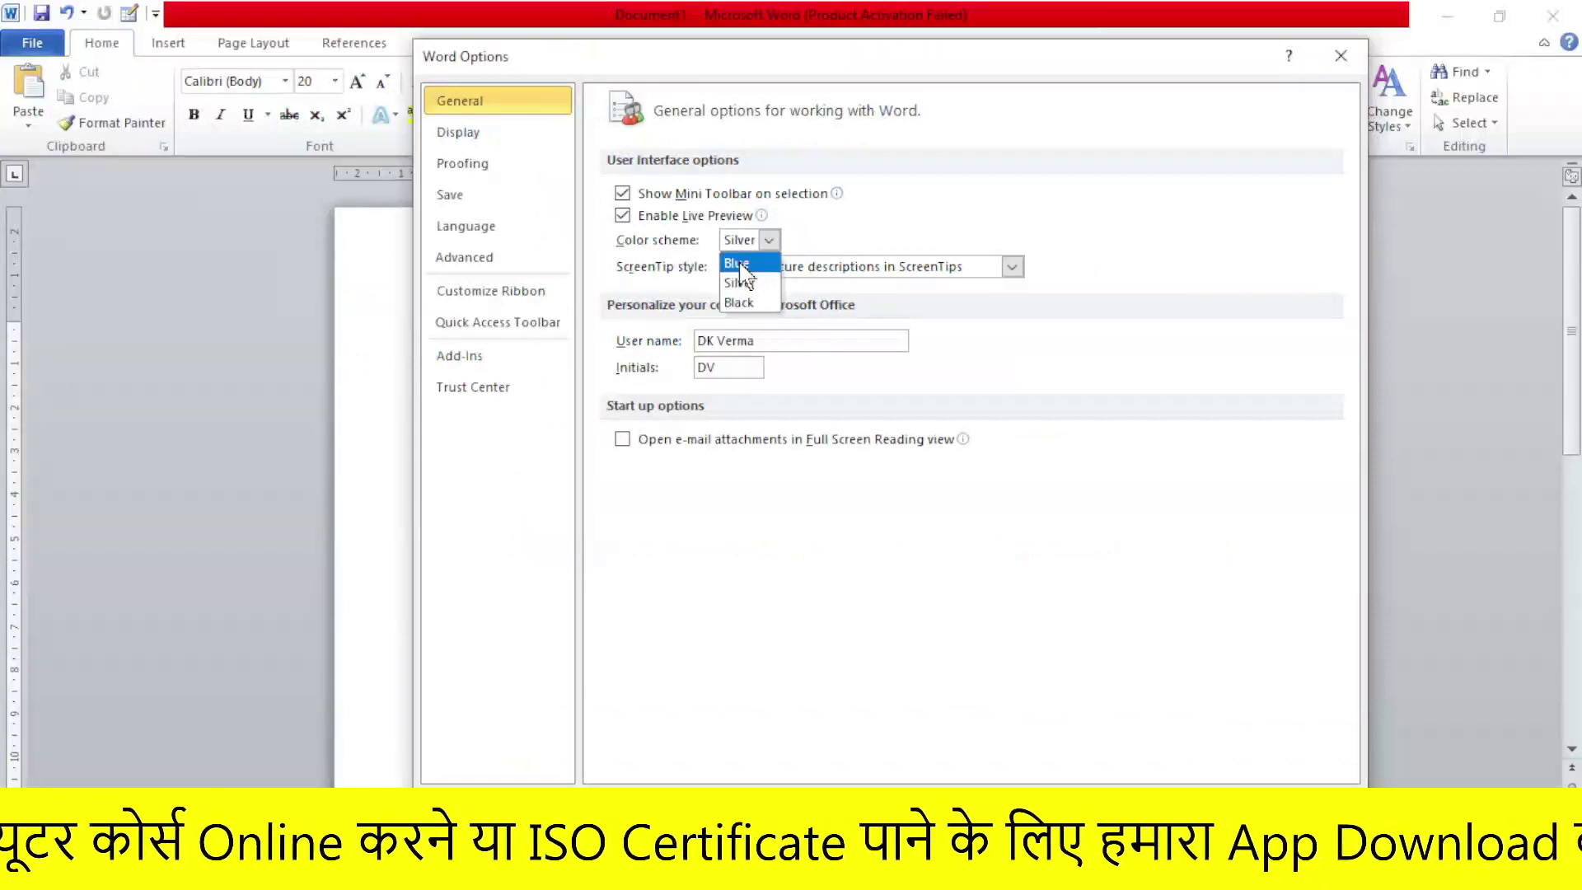
{"action": "left_click", "coordinate": [739, 264]}
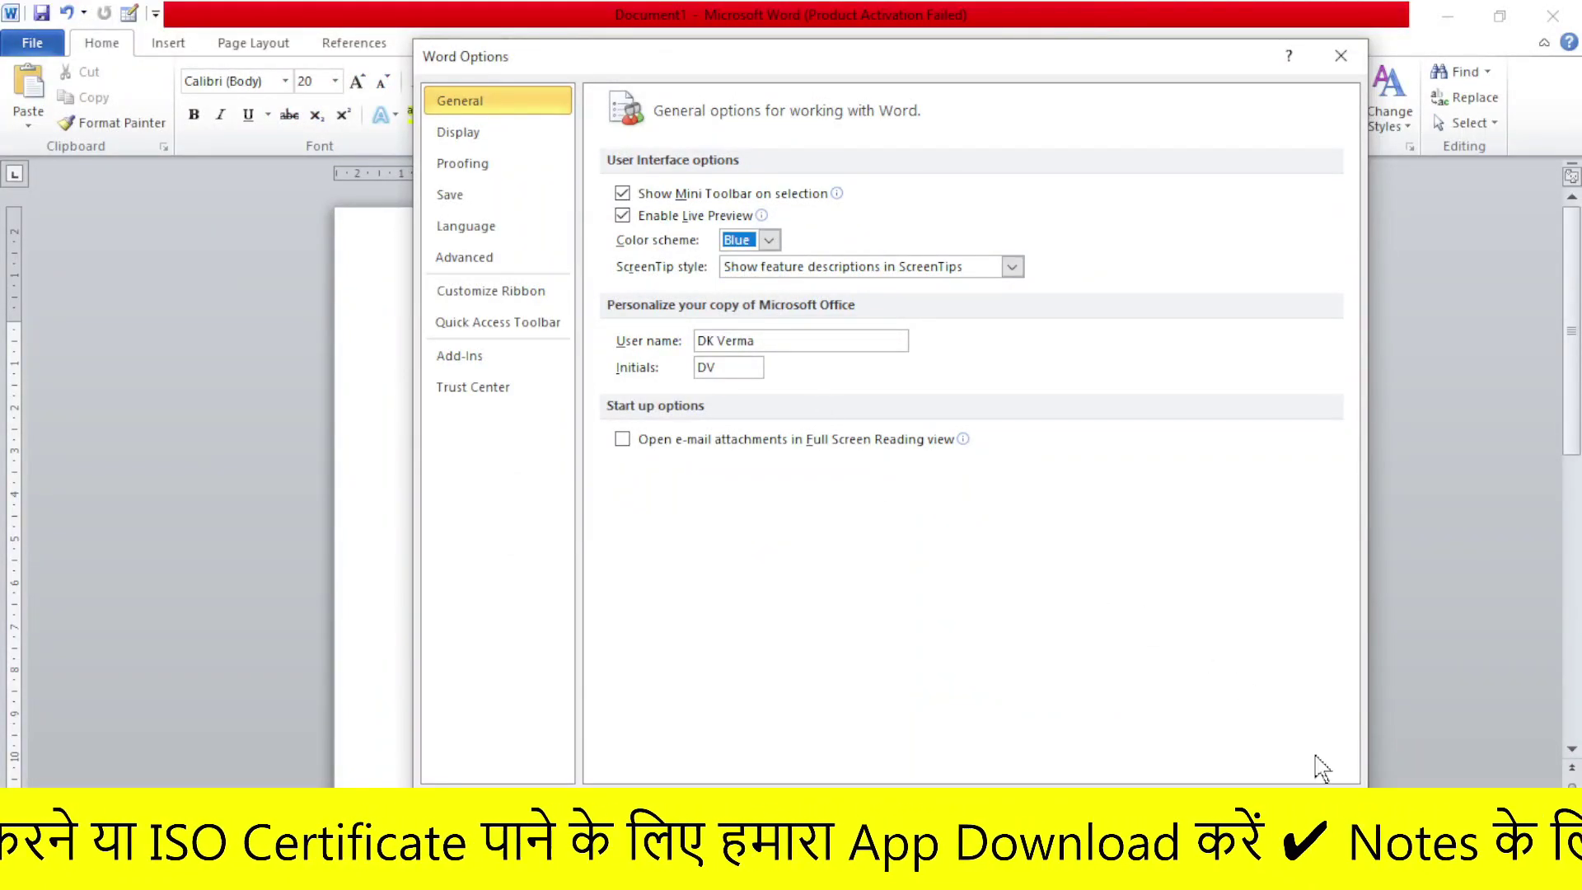
{"action": "key", "text": "Return"}
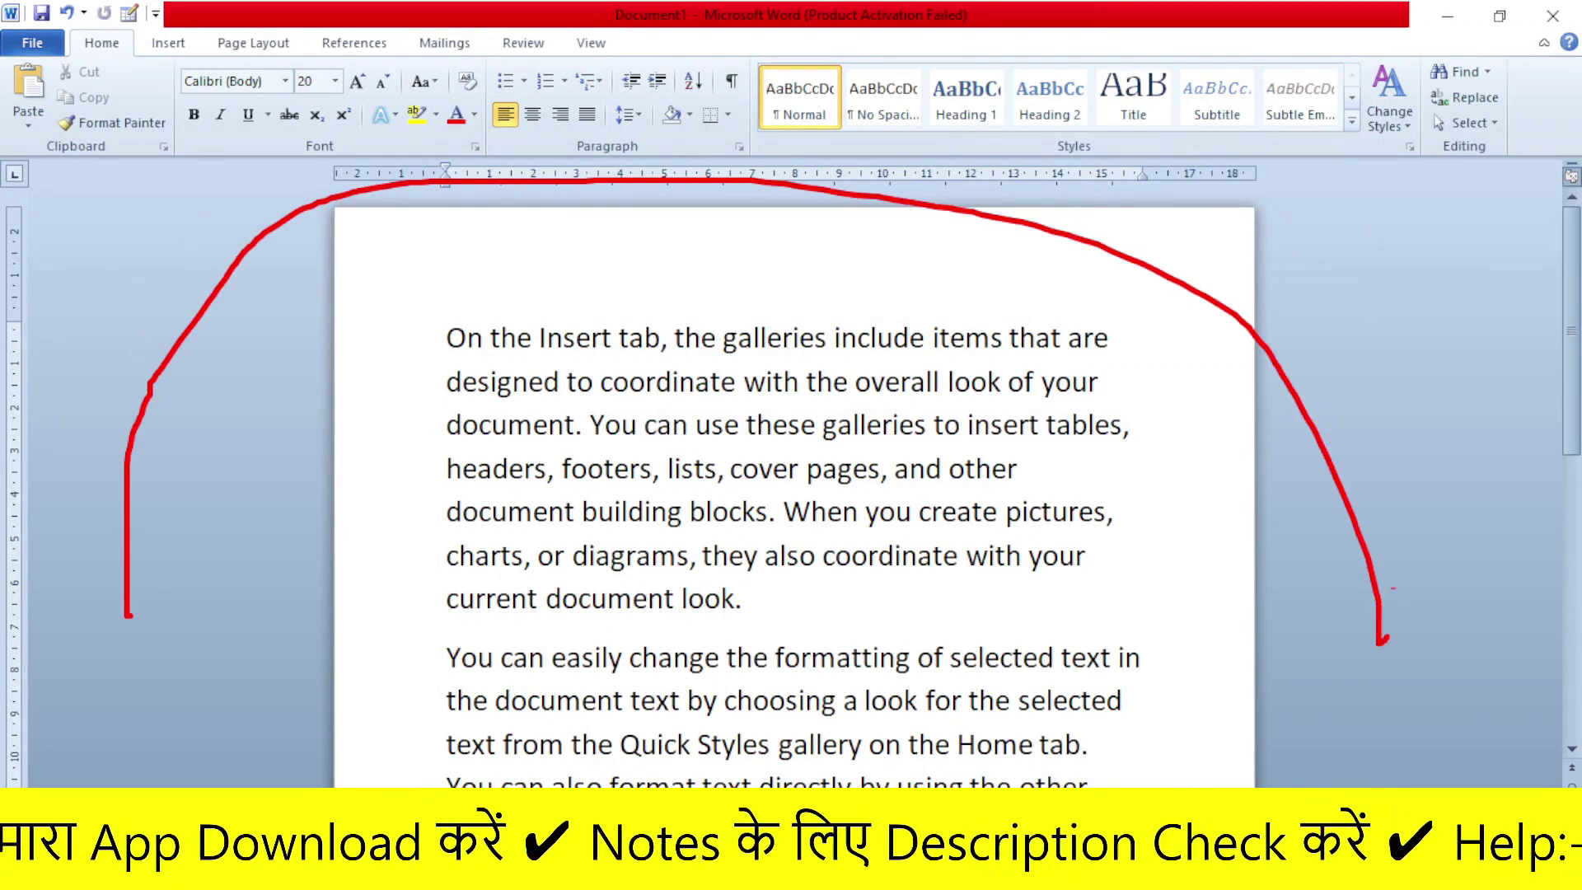
Switch Word's colour scheme to Black.
{"action": "left_click", "coordinate": [33, 45]}
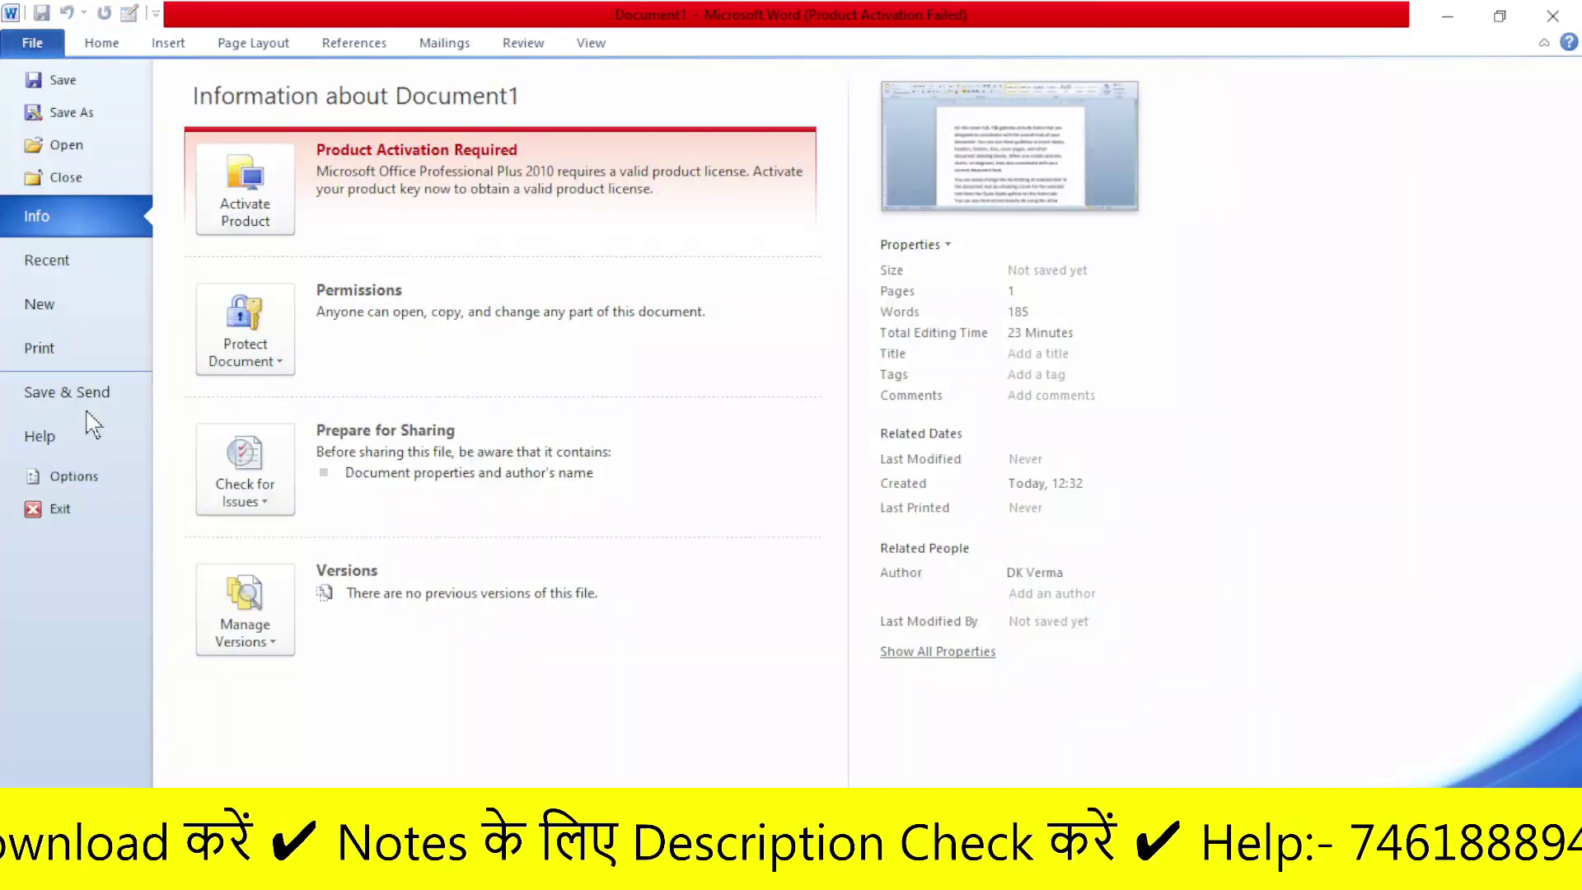
{"action": "left_click", "coordinate": [62, 477]}
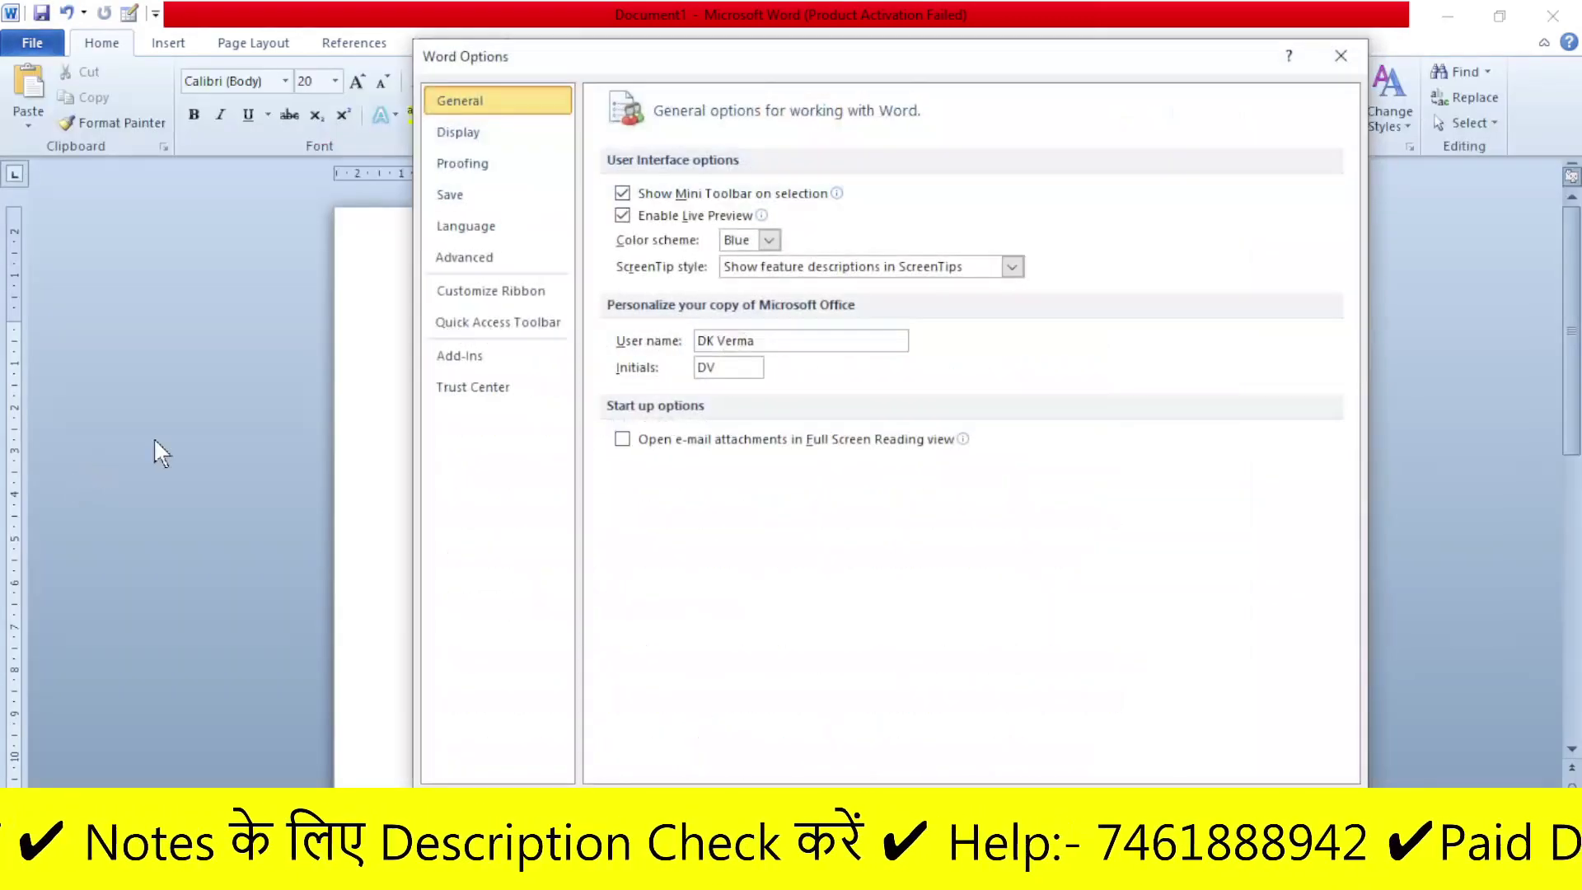
{"action": "left_click", "coordinate": [769, 239]}
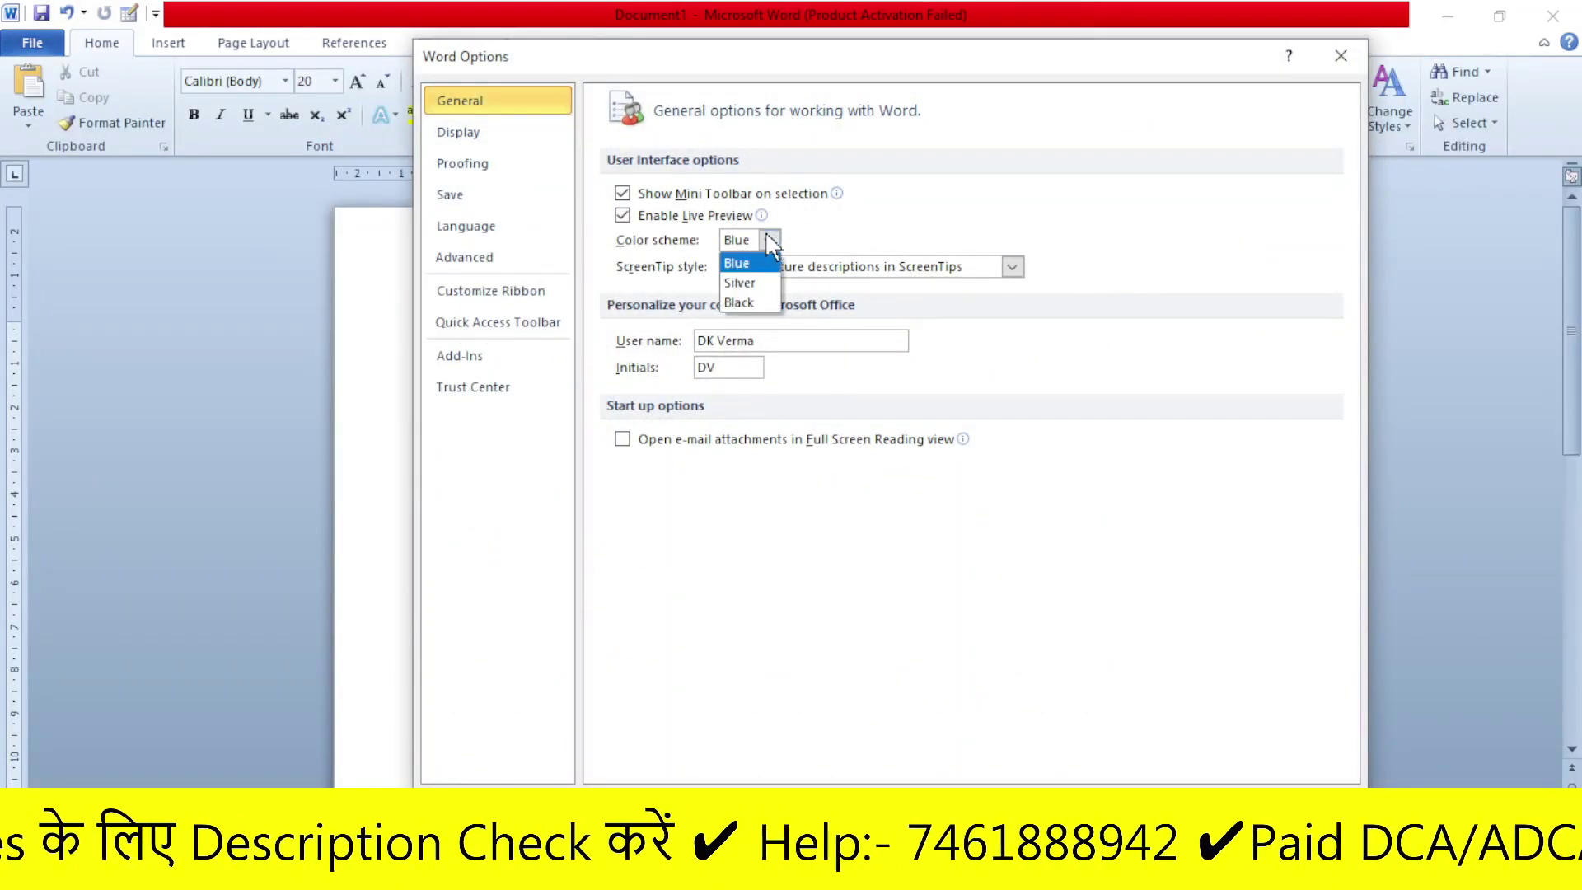
{"action": "left_click", "coordinate": [759, 306]}
{"action": "left_click", "coordinate": [1220, 811]}
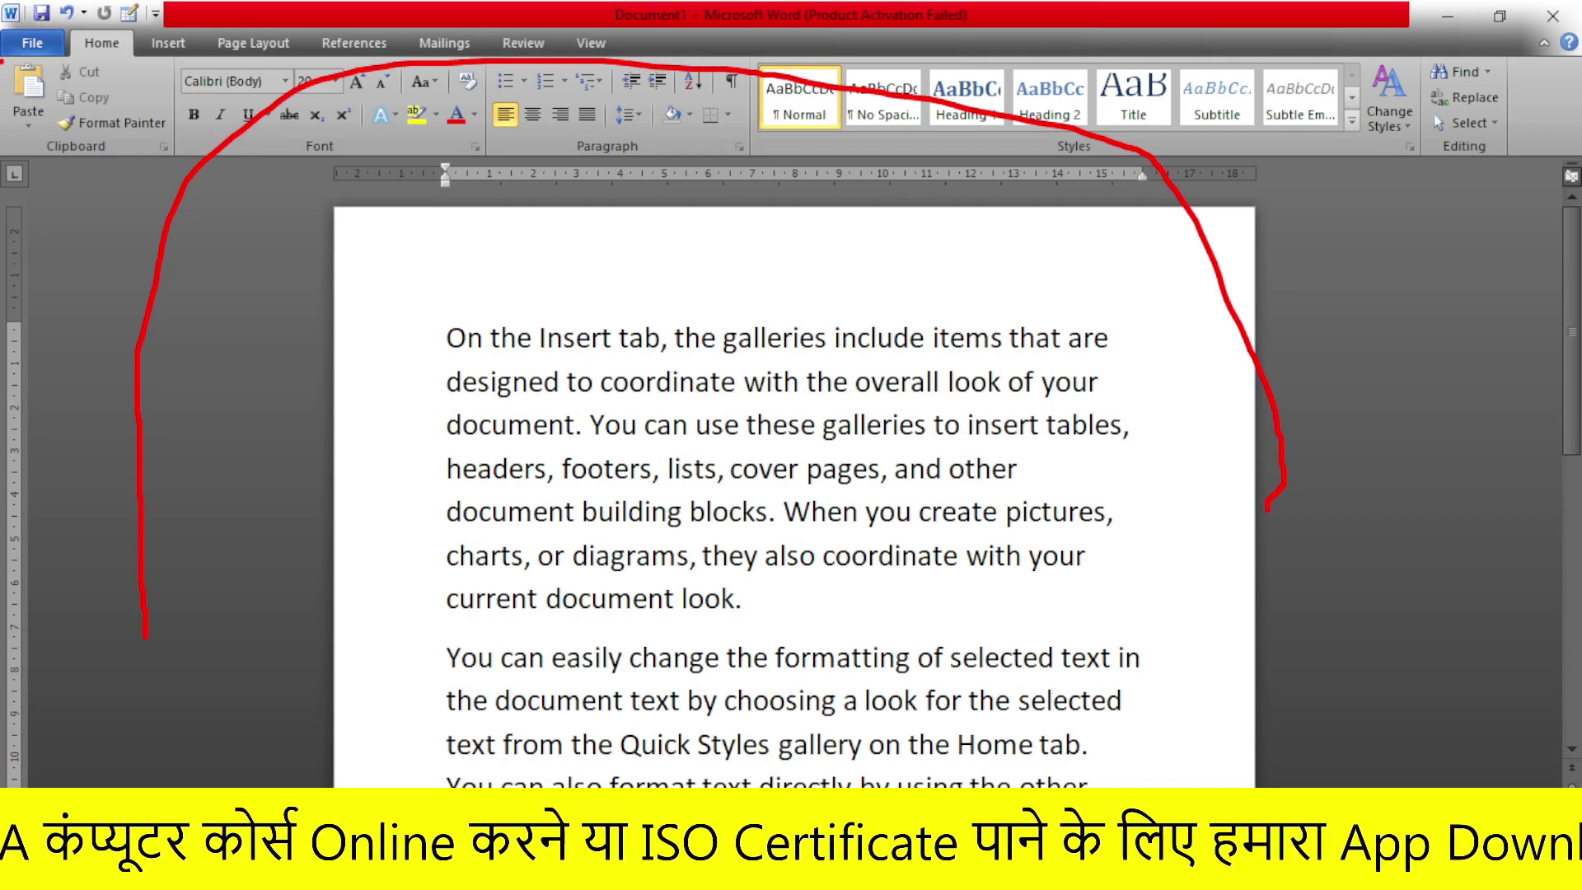
Restore the Silver colour scheme and return to the Info page.
{"action": "left_click", "coordinate": [33, 43]}
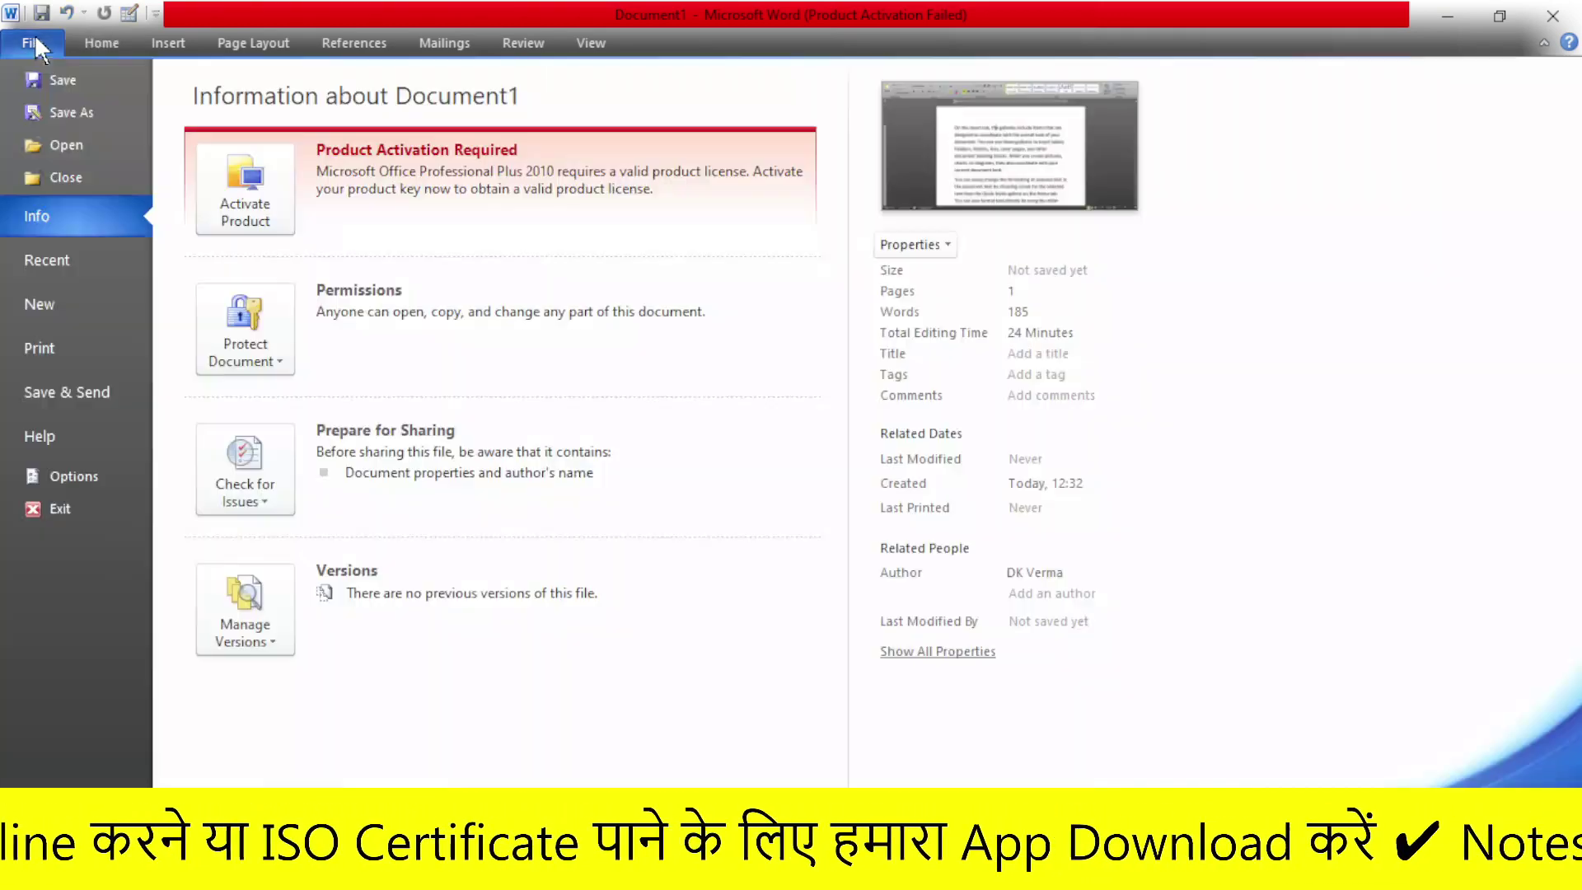
{"action": "left_click", "coordinate": [63, 461]}
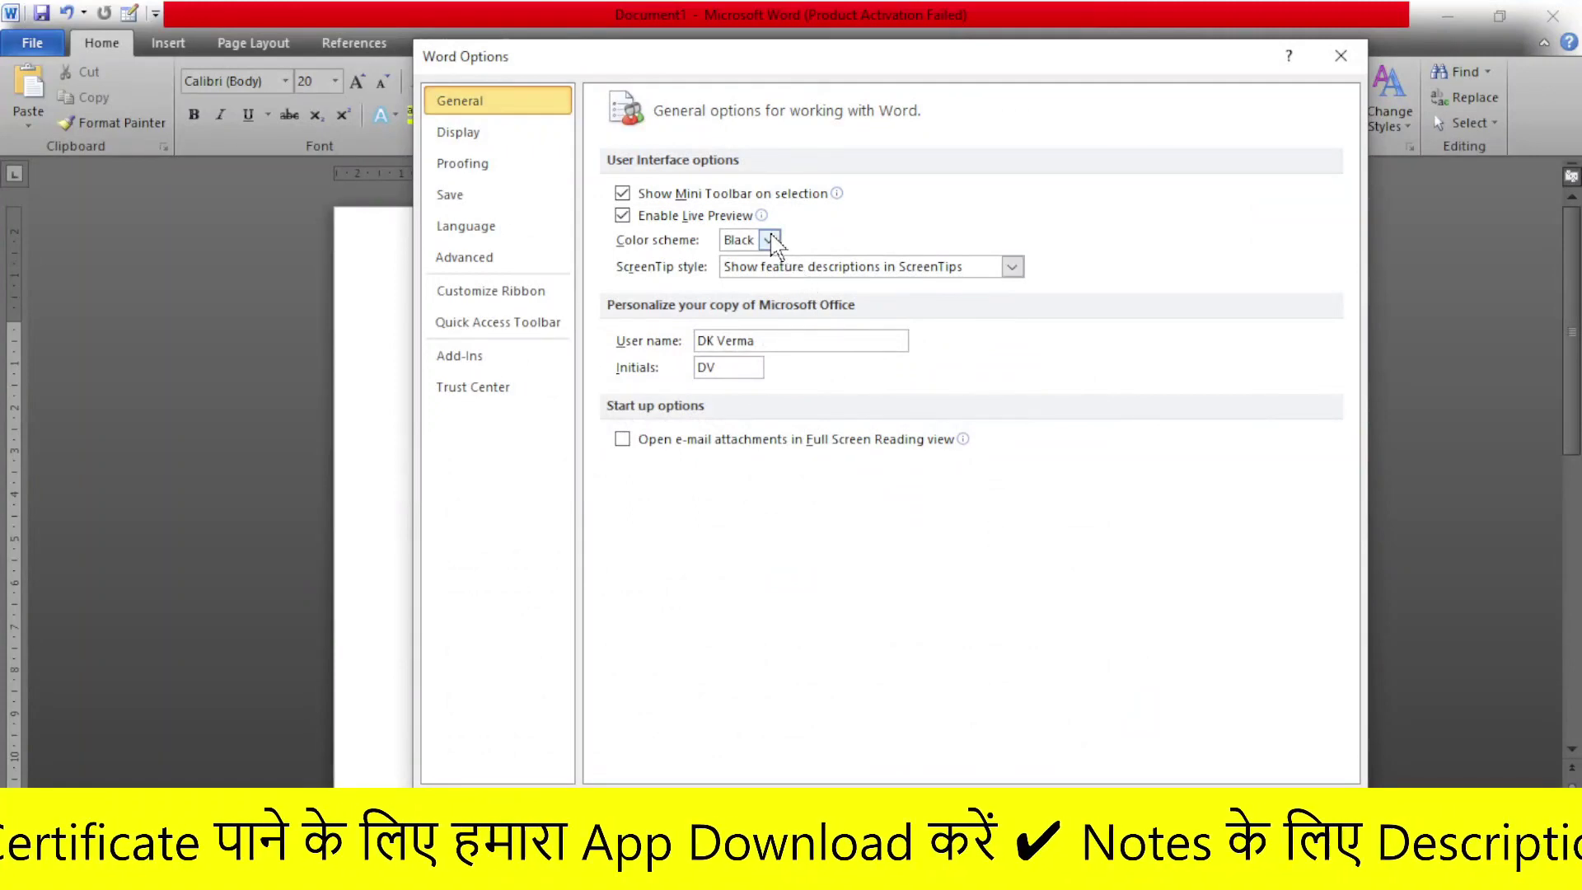
{"action": "left_click", "coordinate": [771, 239]}
{"action": "left_click", "coordinate": [742, 284]}
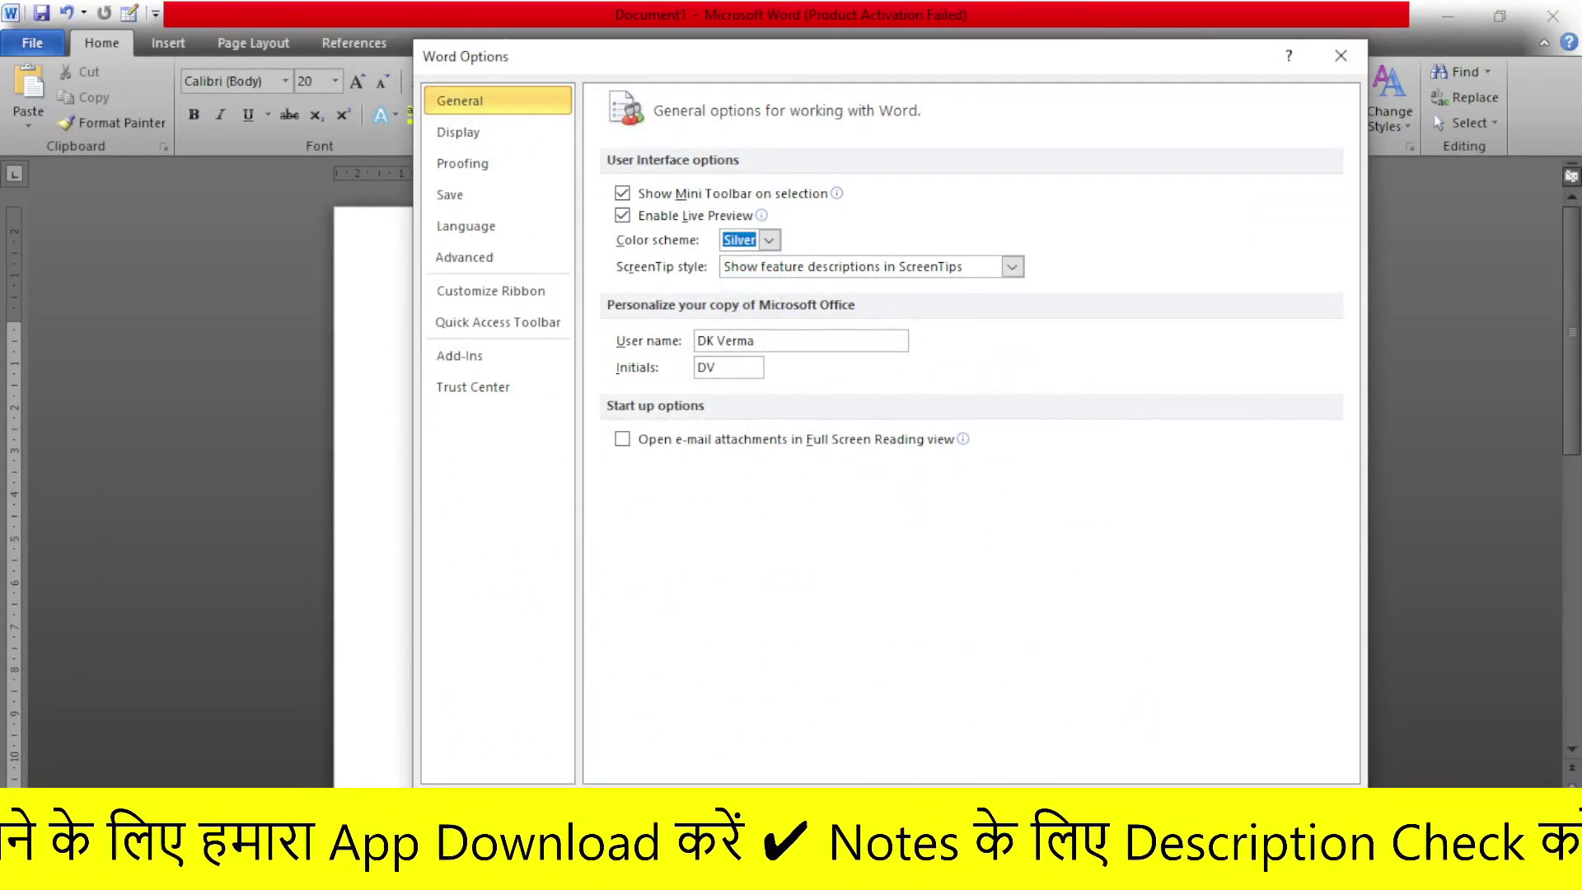
{"action": "key", "text": "Return"}
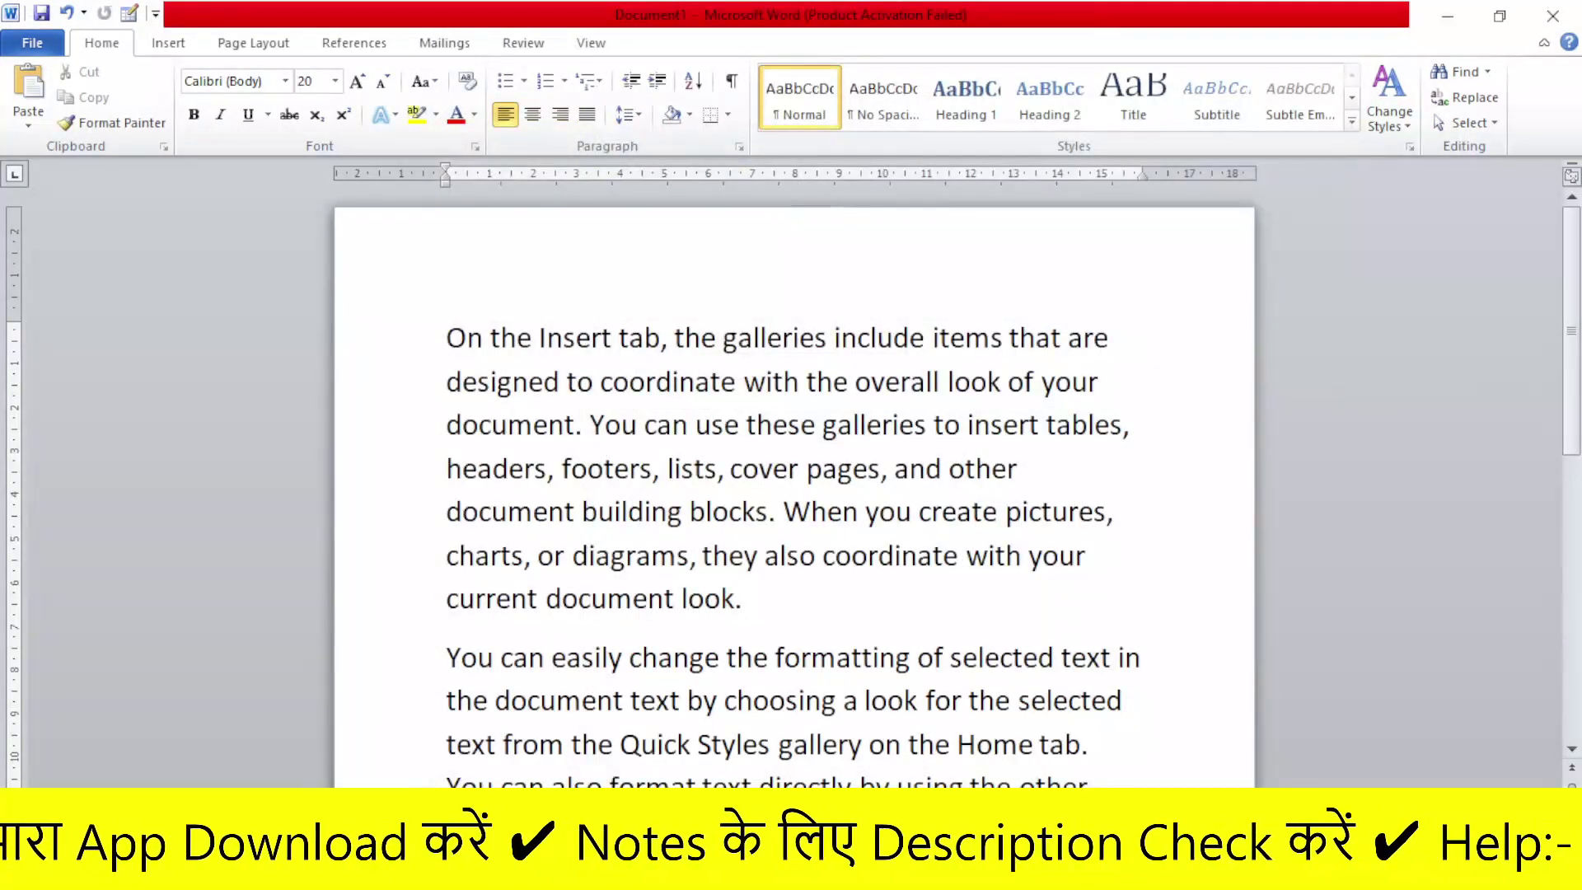
{"action": "left_click", "coordinate": [32, 42]}
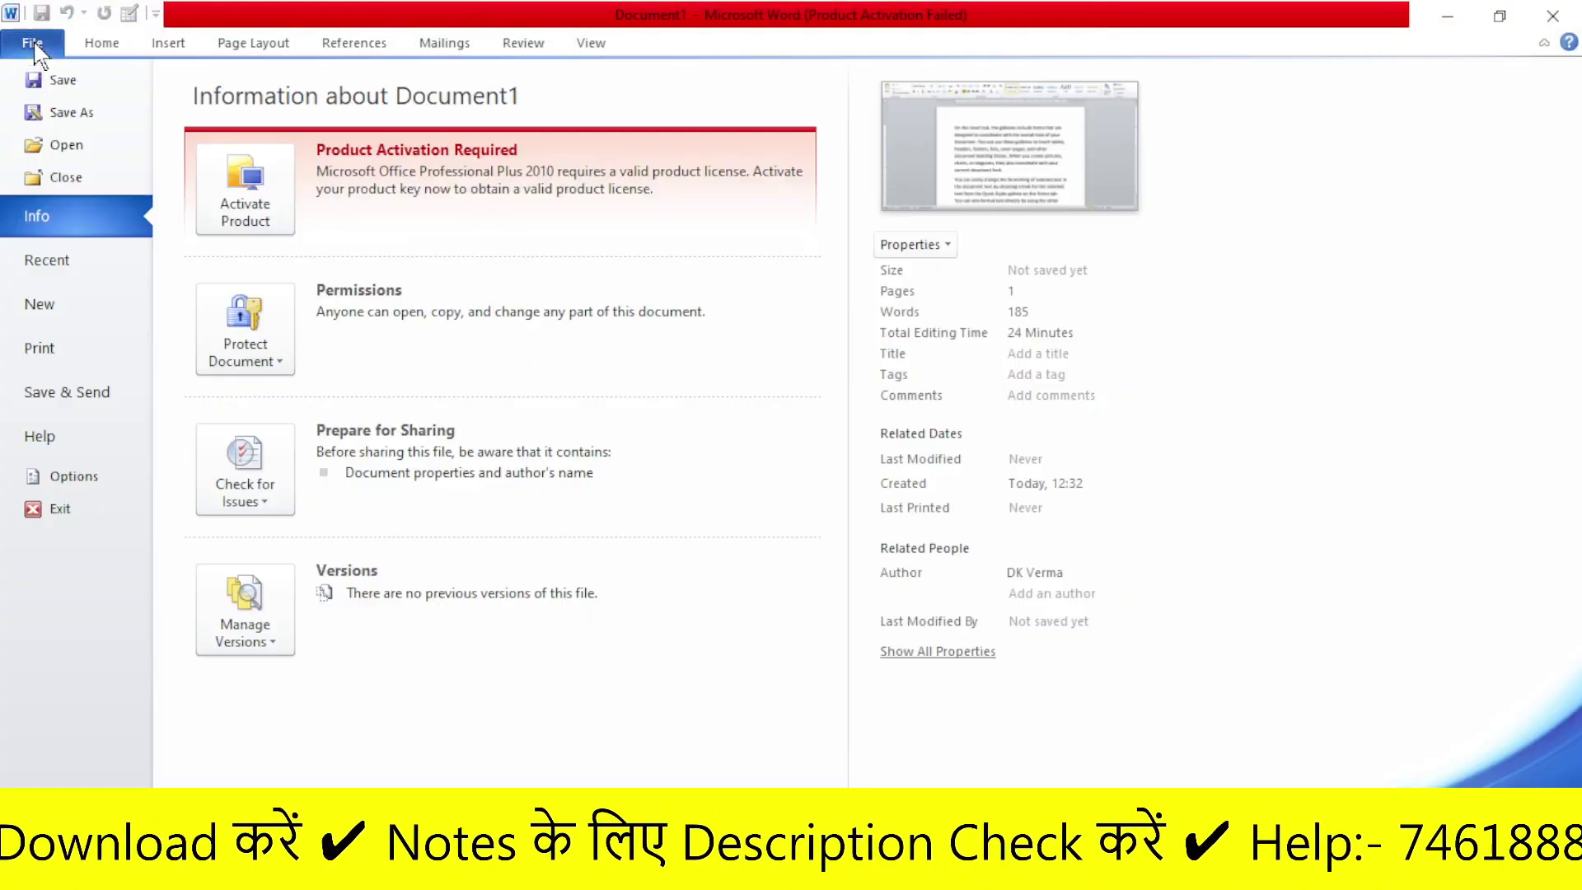
Review the ScreenTip style choices and keep 'Show feature descriptions in ScreenTips' selected.
{"action": "left_click", "coordinate": [76, 499]}
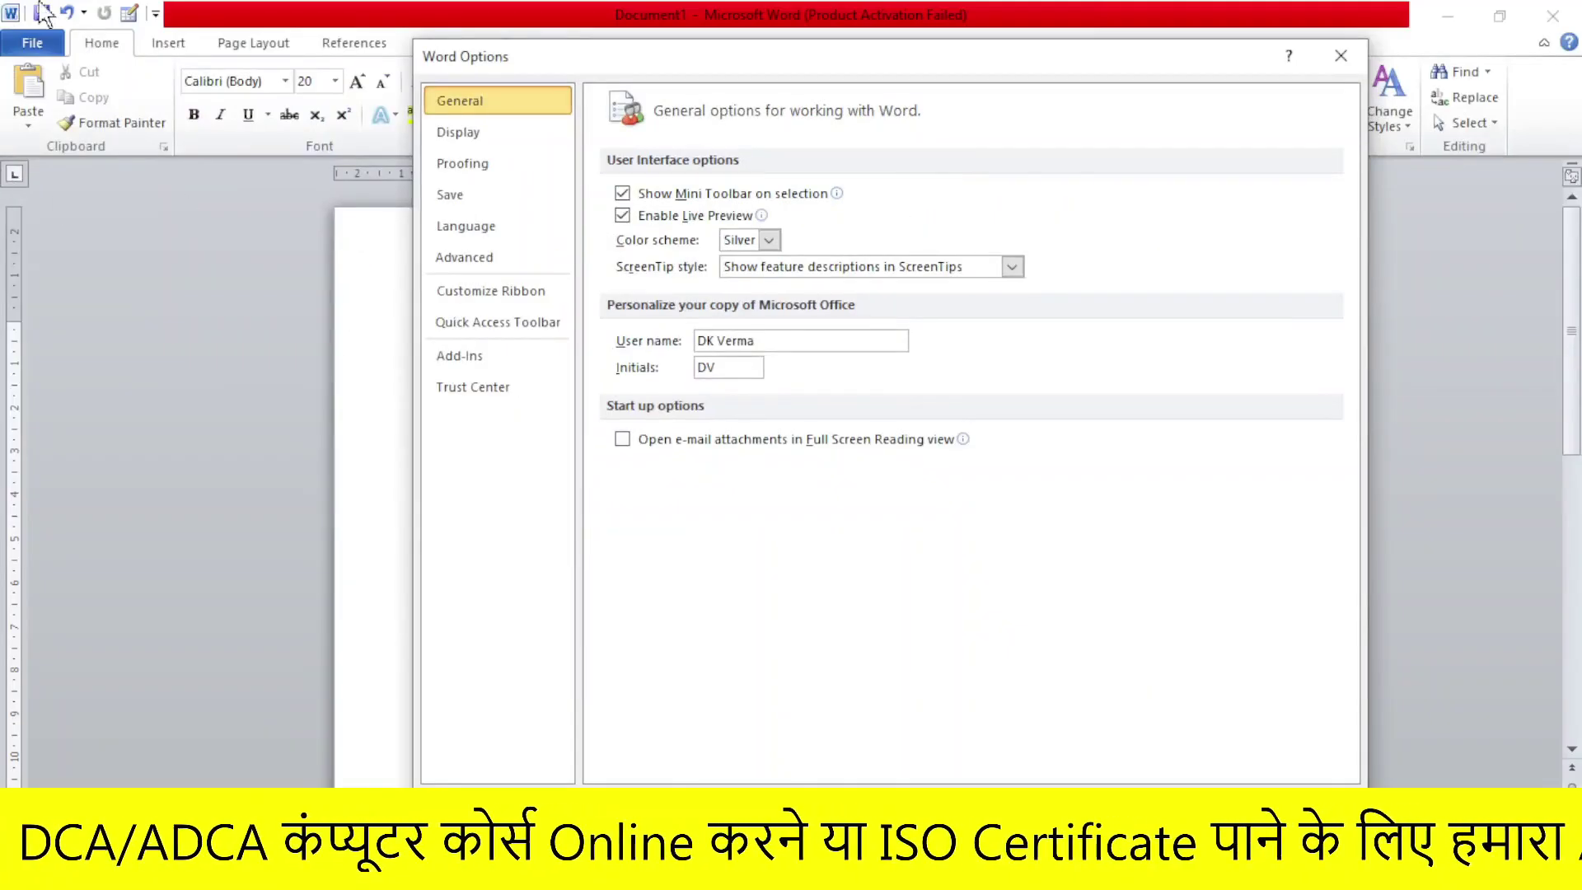
{"action": "left_click", "coordinate": [1014, 268]}
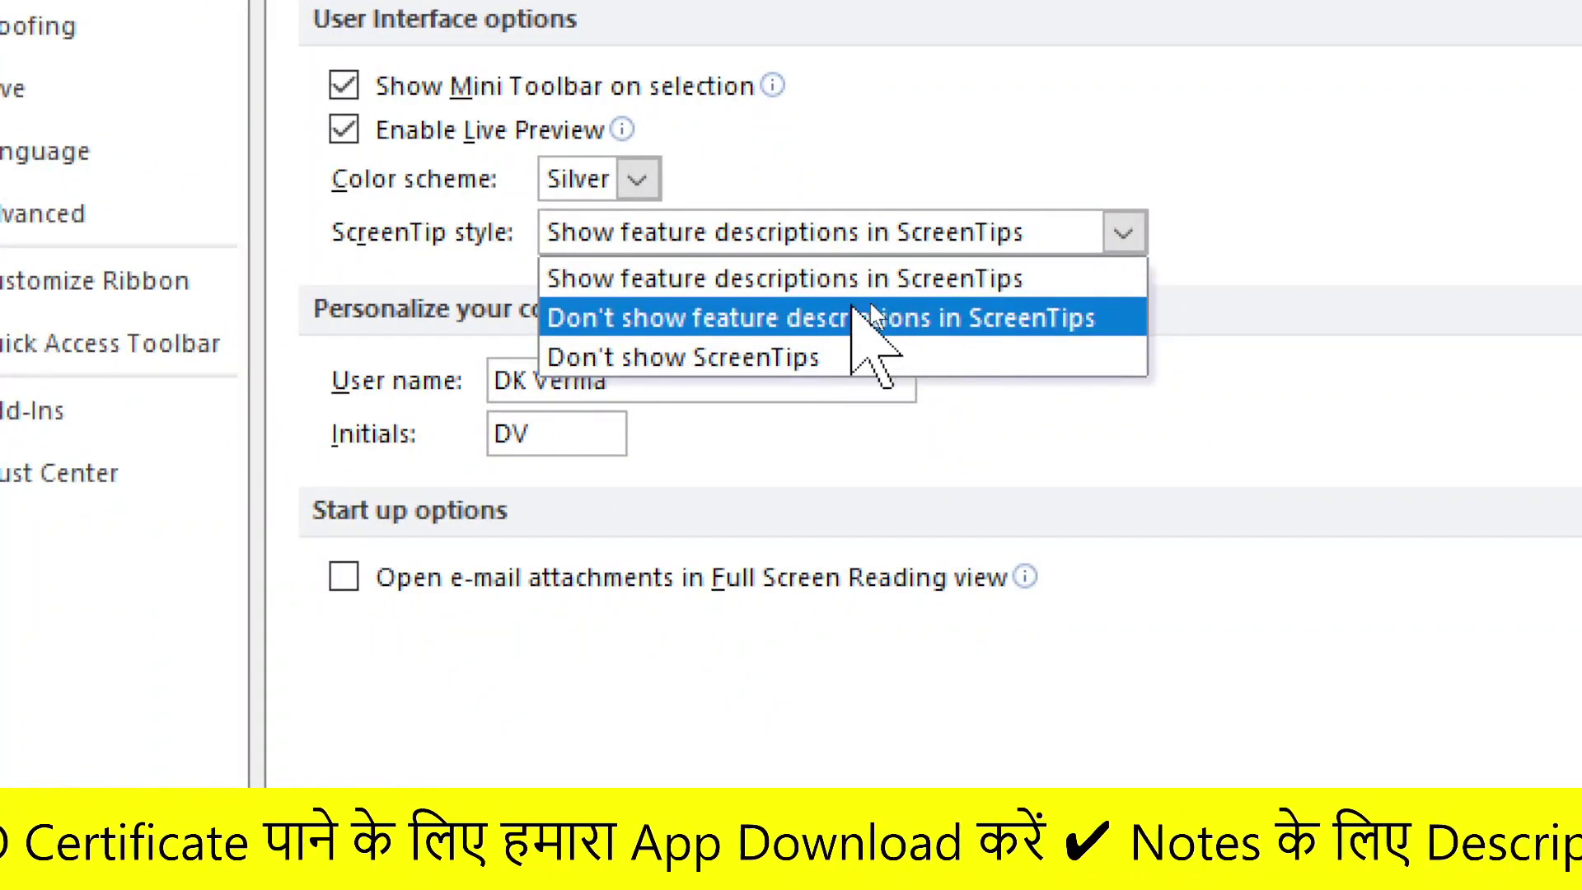
{"action": "key", "text": "Up"}
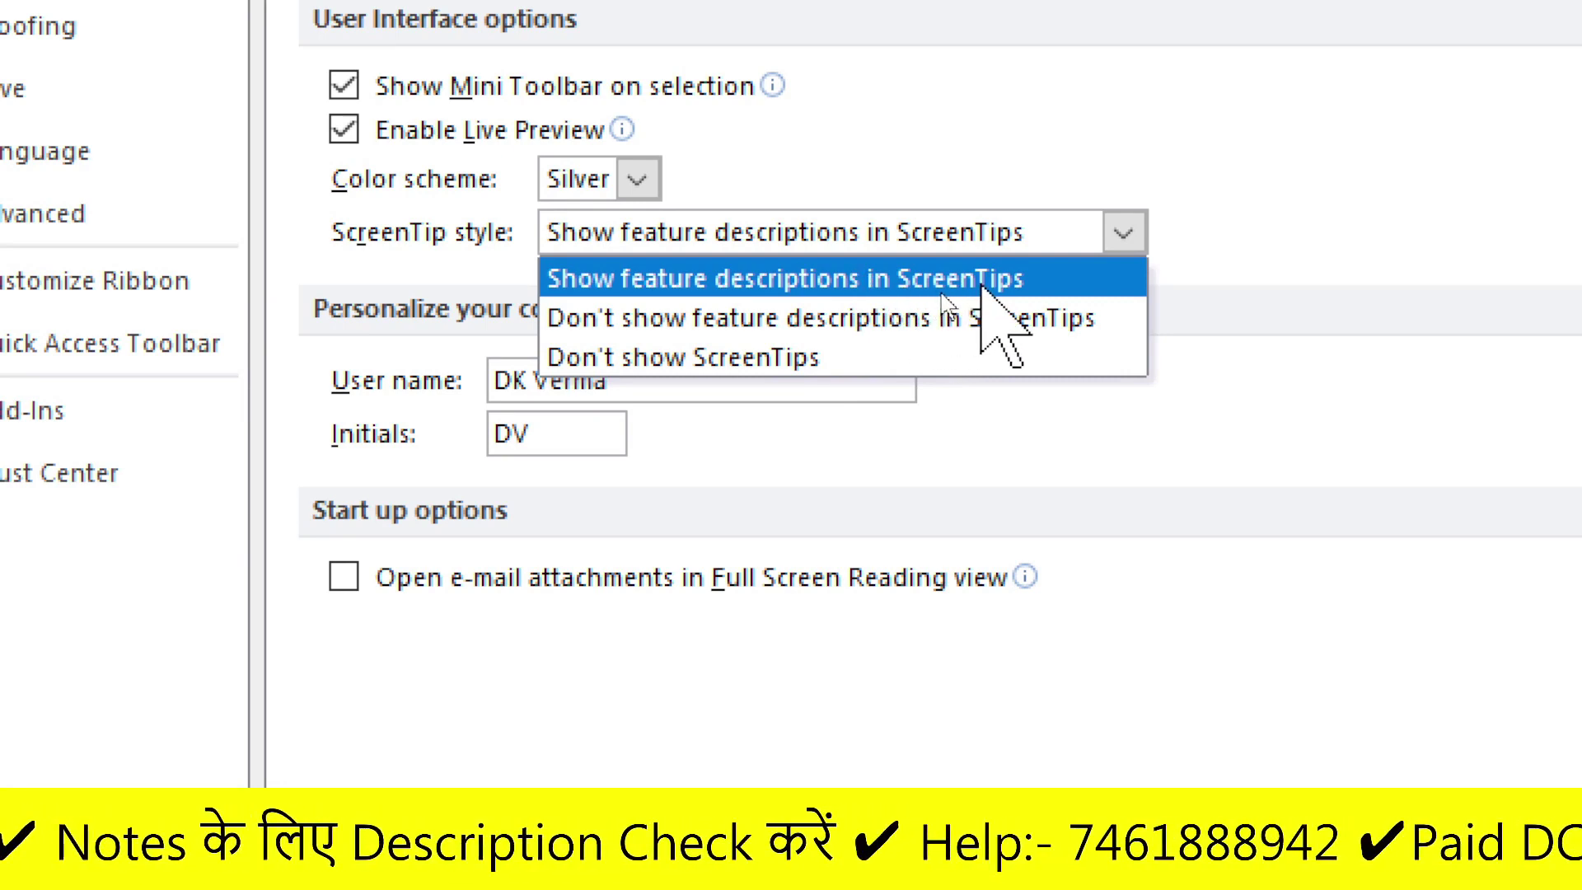
{"action": "left_click", "coordinate": [945, 288]}
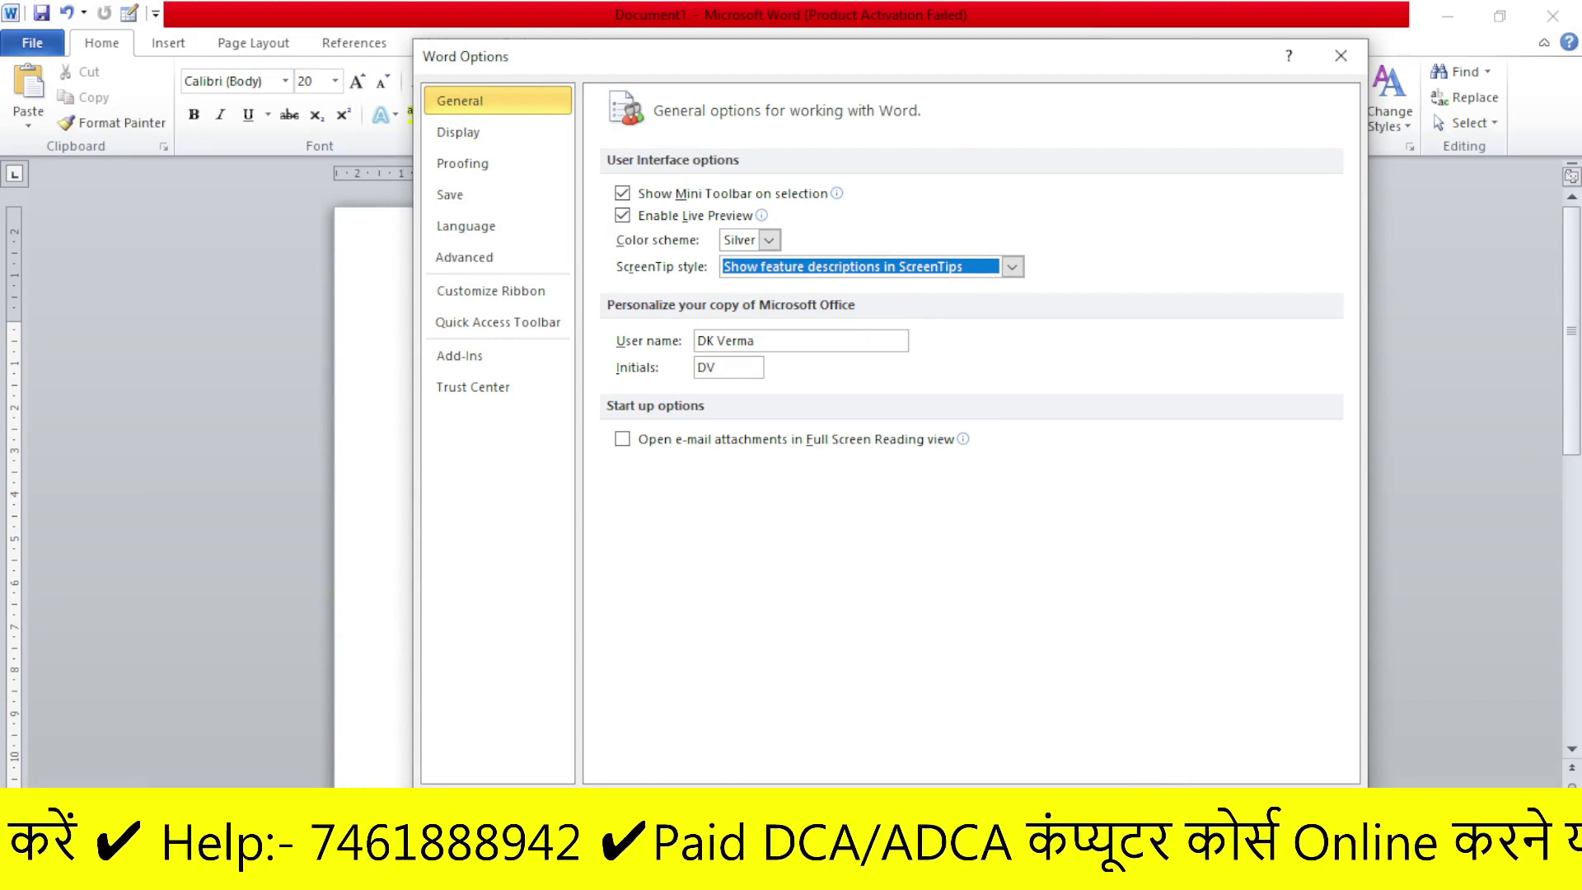
{"action": "key", "text": "Return"}
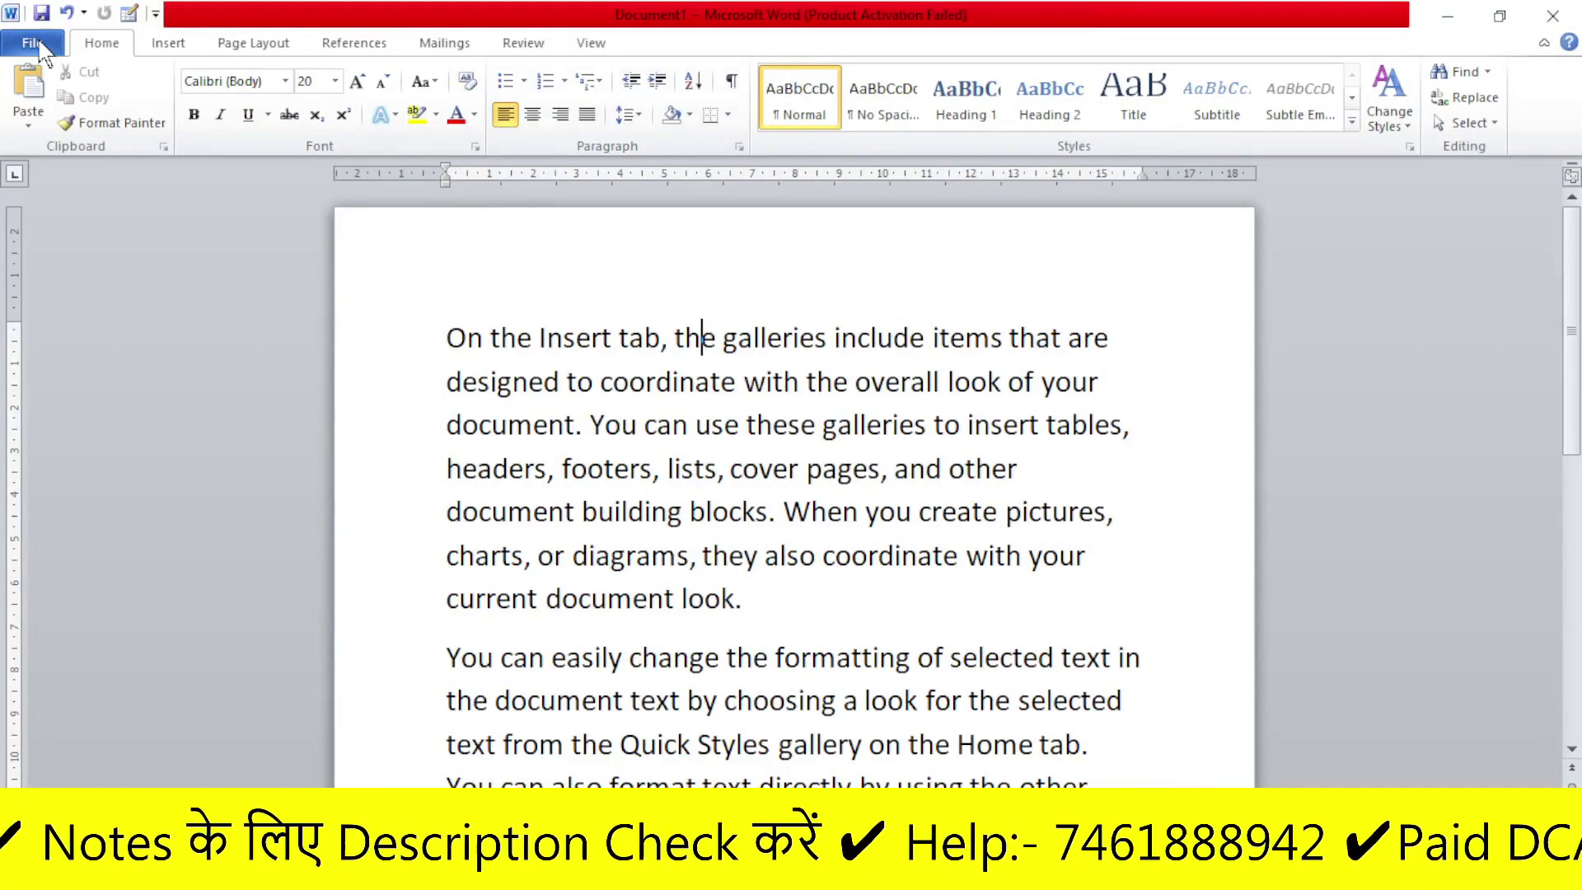
Set the ScreenTip style to 'Don't show feature descriptions in ScreenTips' and confirm with OK.
{"action": "left_click", "coordinate": [32, 43]}
{"action": "left_click", "coordinate": [62, 478]}
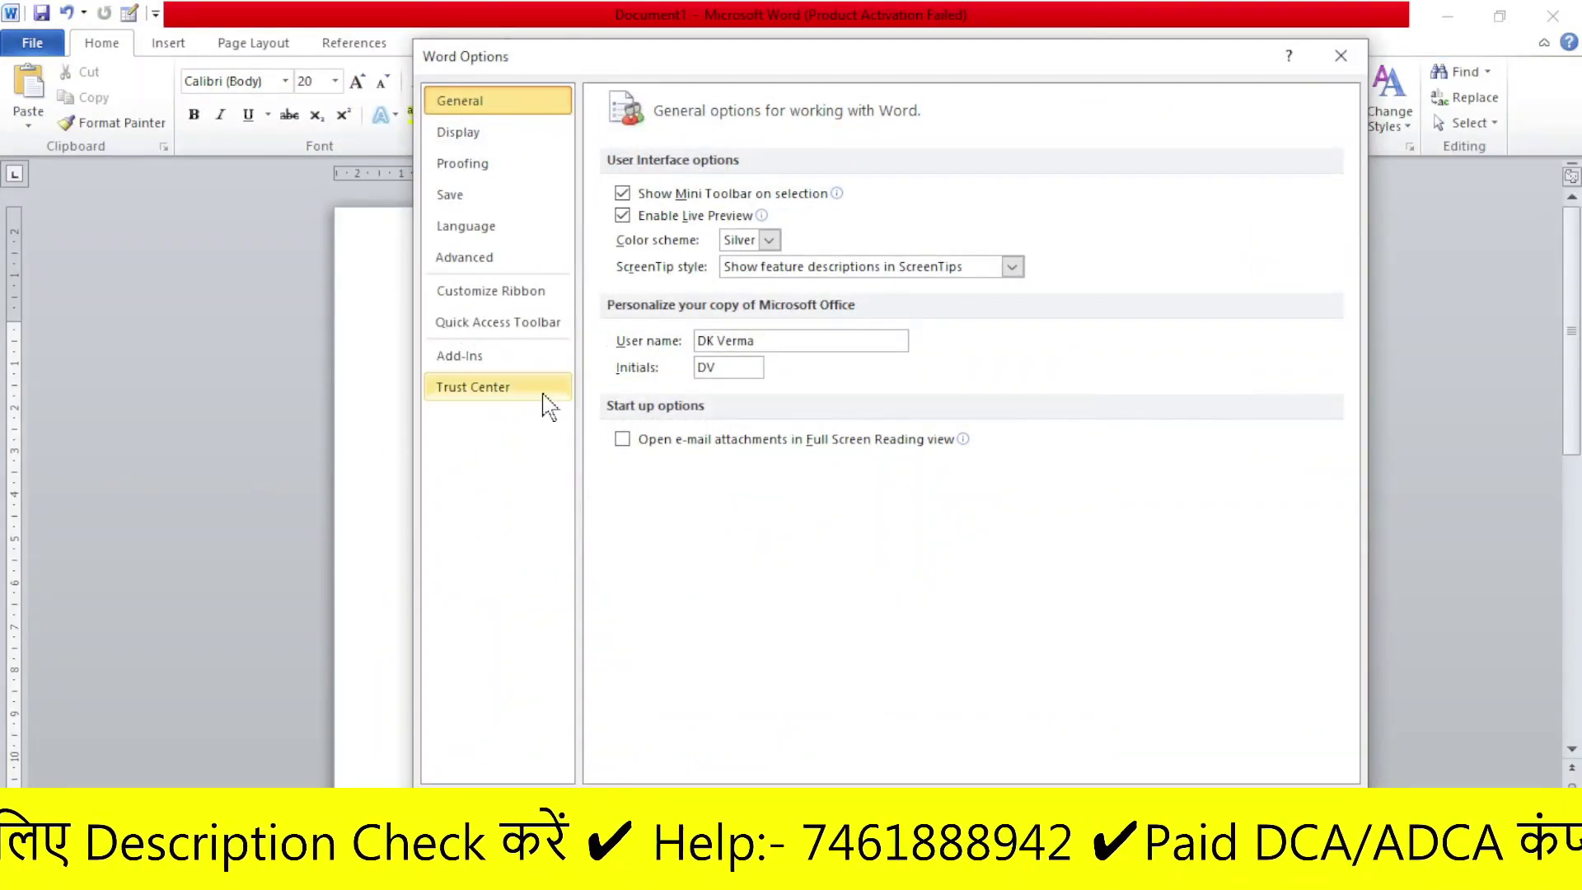
{"action": "left_click", "coordinate": [1016, 270]}
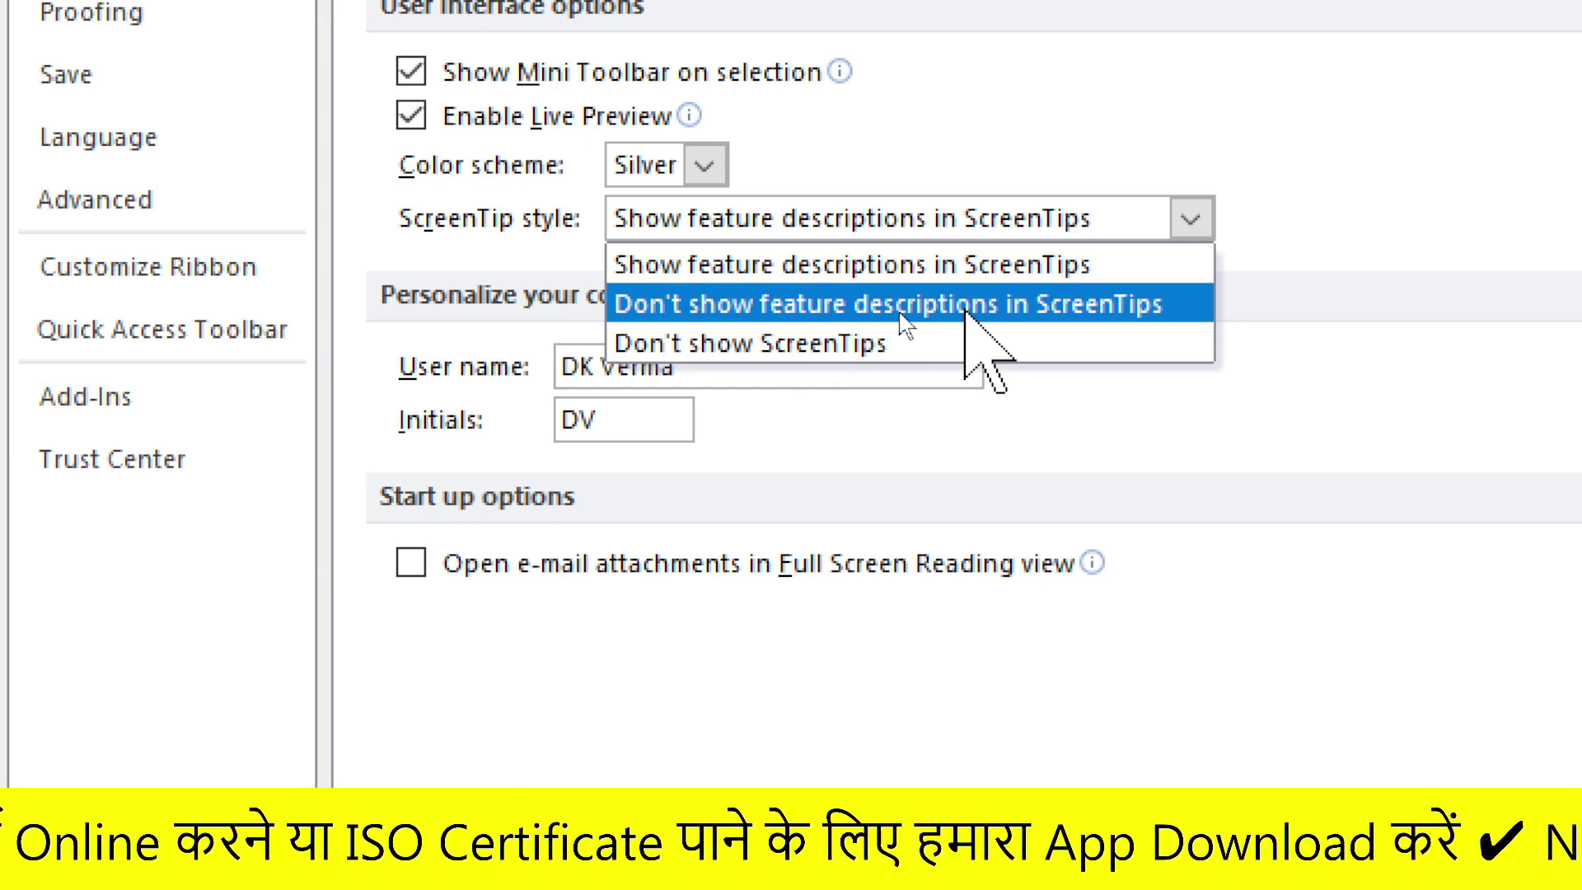
{"action": "left_click", "coordinate": [901, 314]}
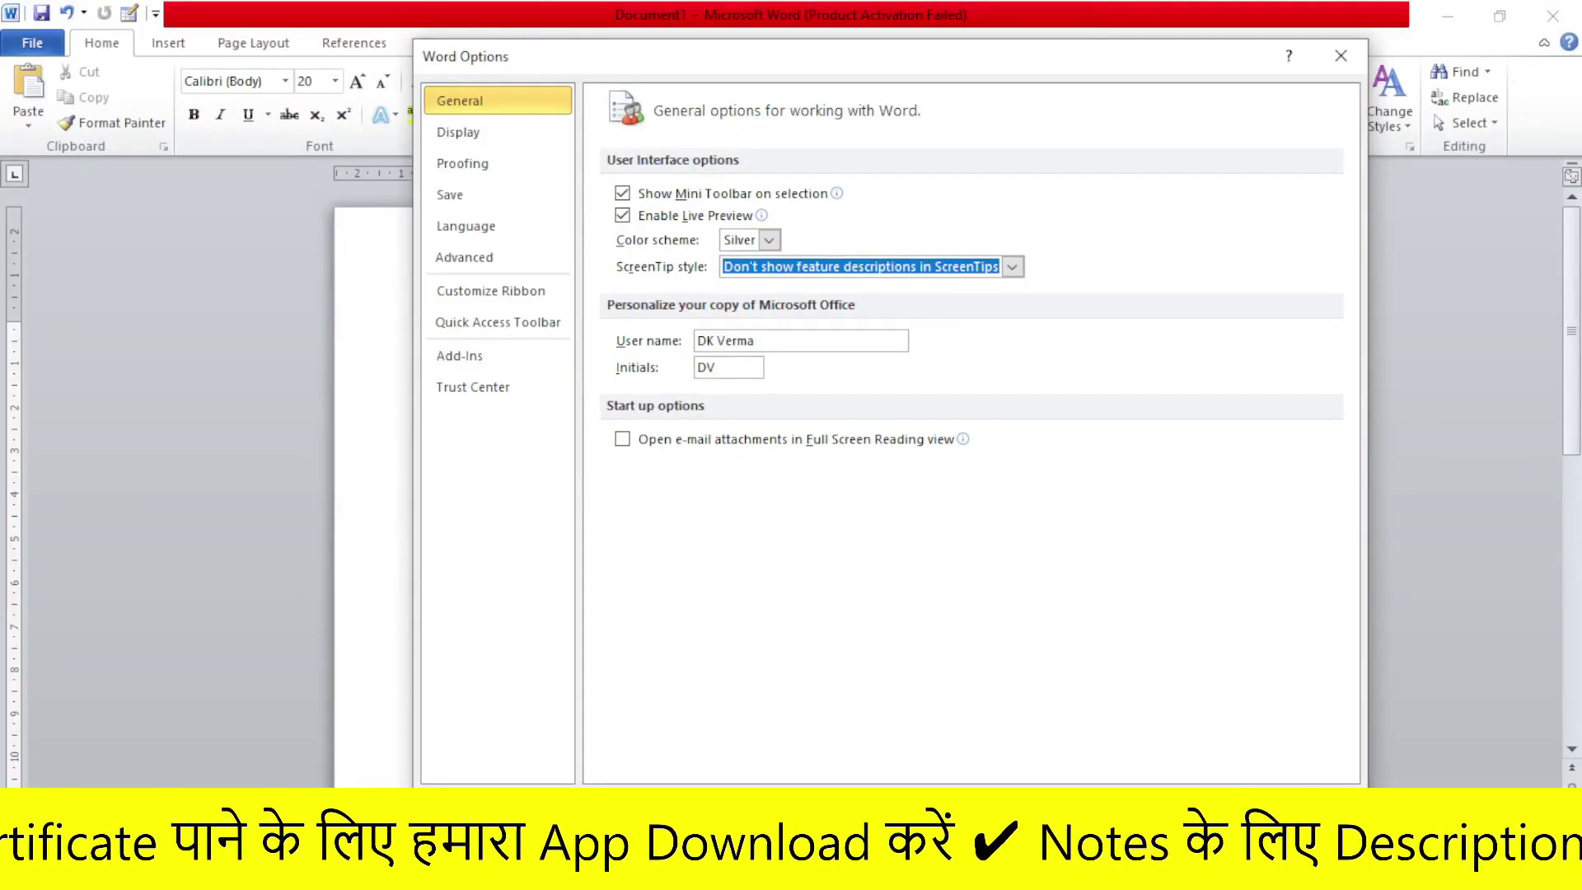
{"action": "left_click", "coordinate": [1208, 783]}
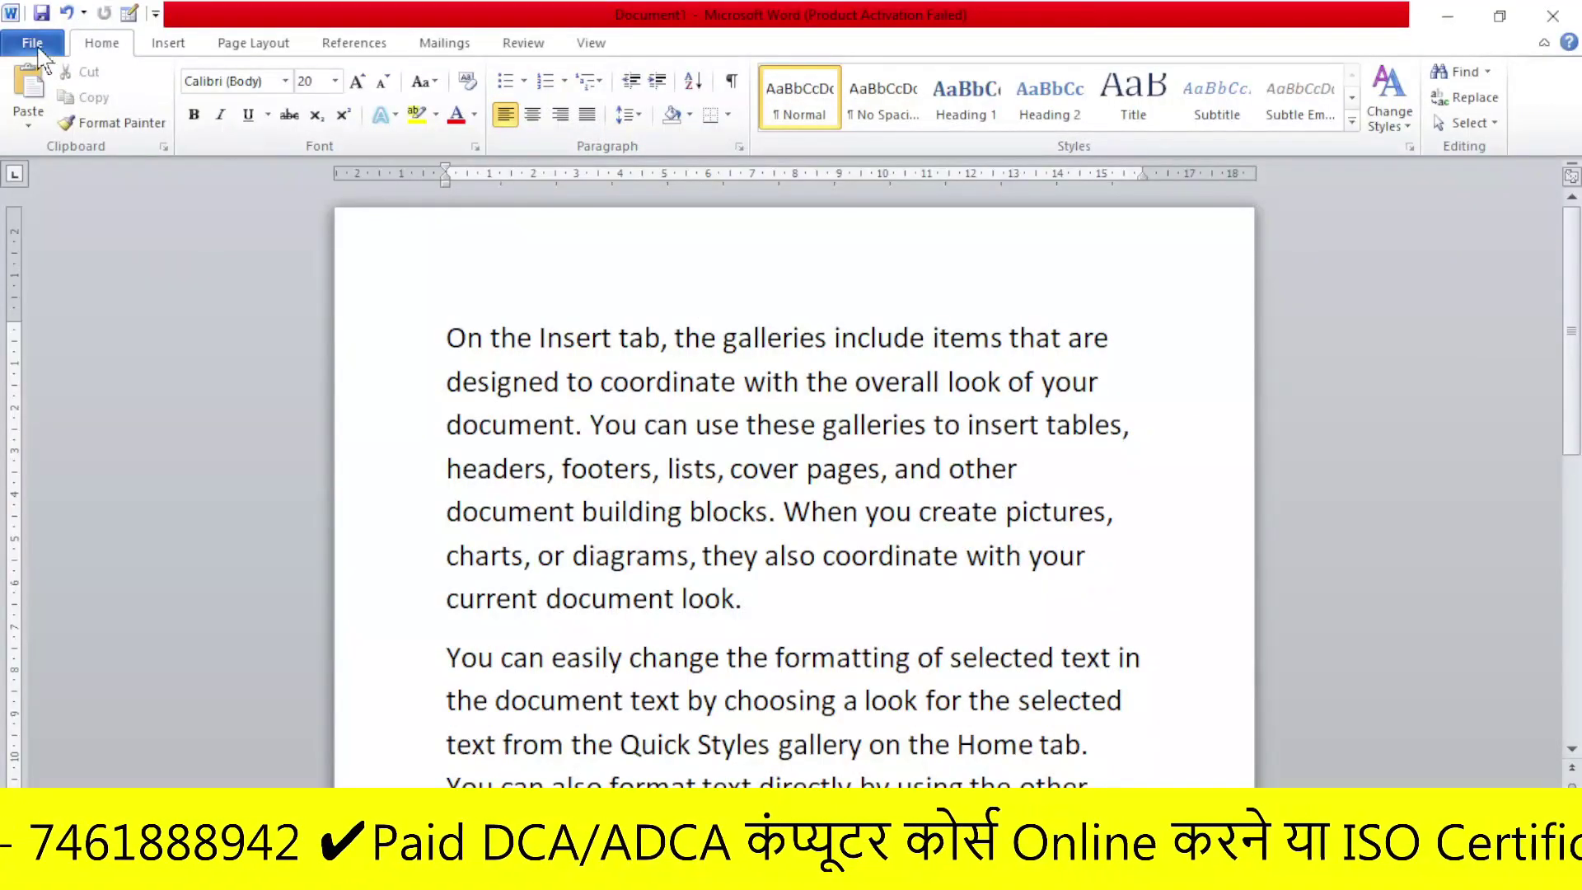
{"action": "left_click", "coordinate": [33, 43]}
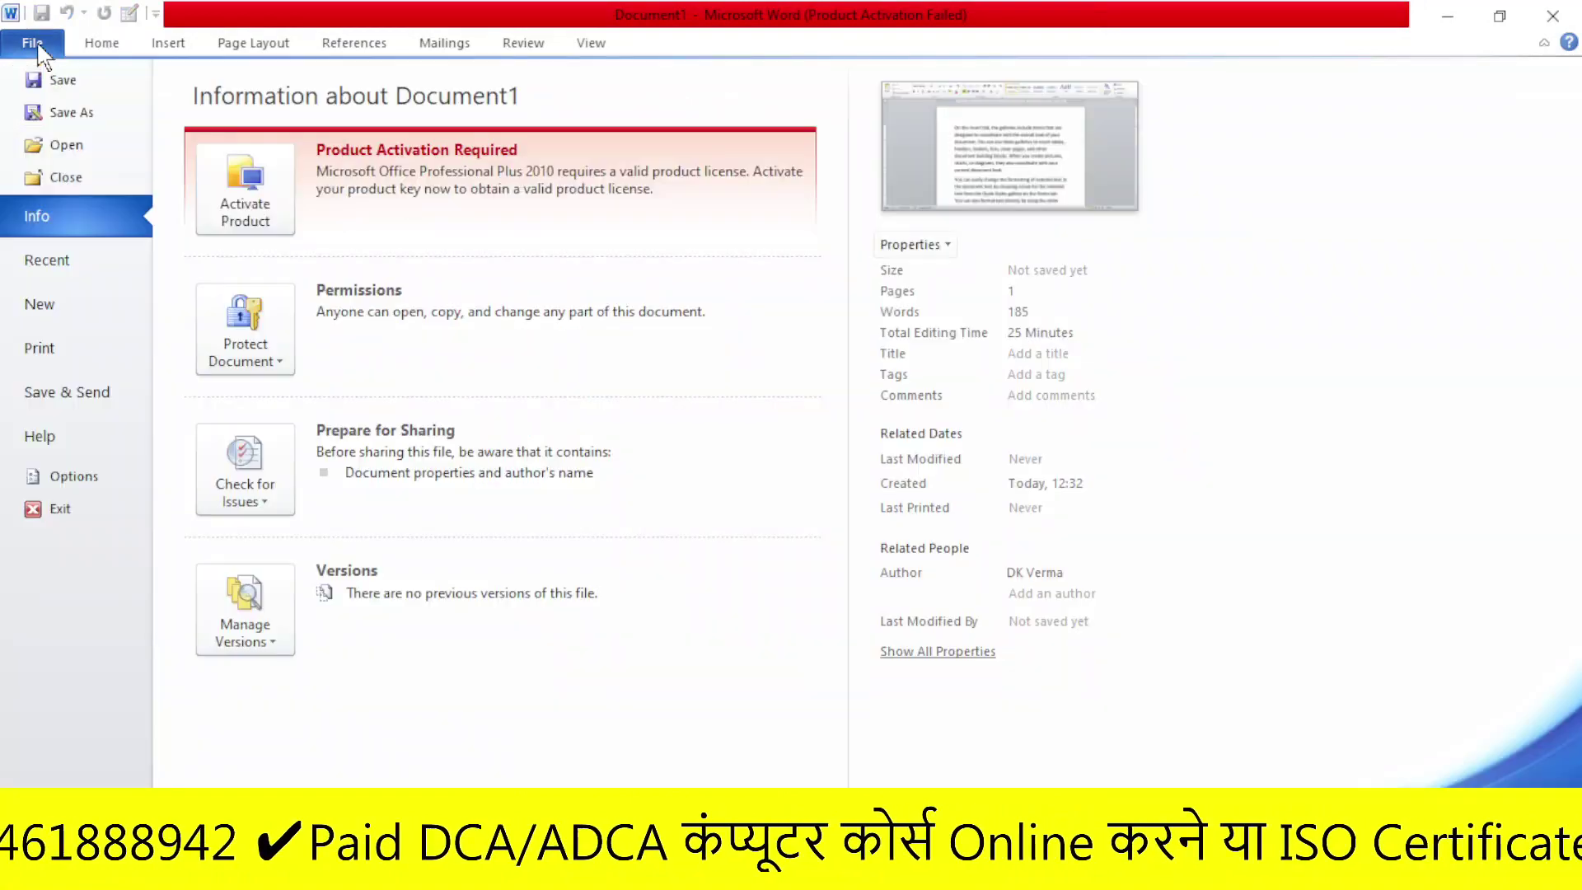
Switch the ScreenTip style back to 'Show feature descriptions in ScreenTips' and confirm.
{"action": "left_click", "coordinate": [50, 476]}
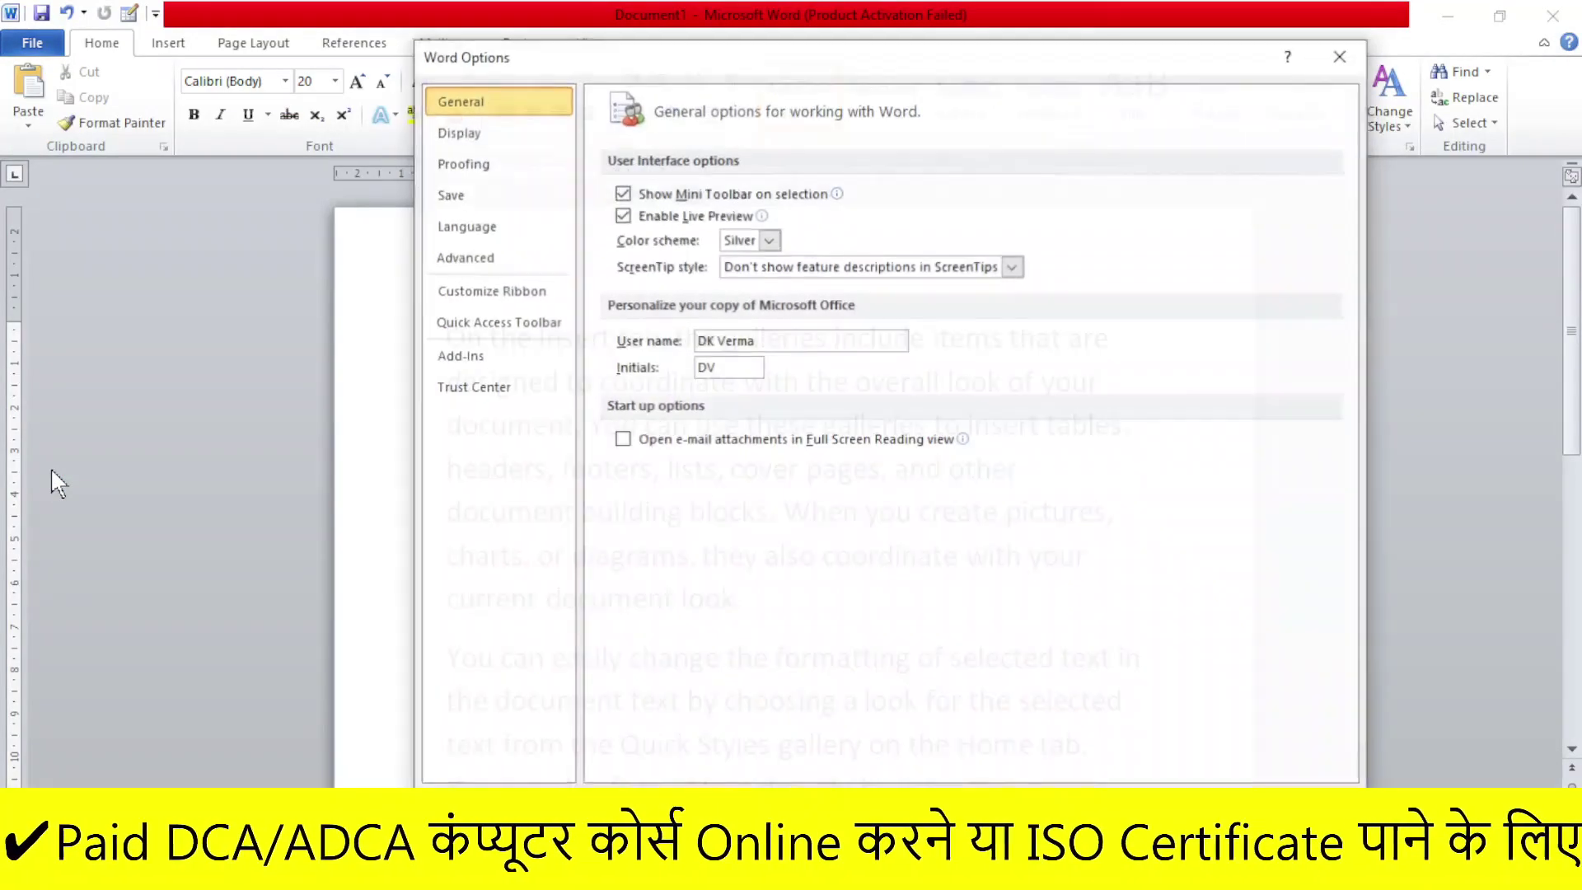
{"action": "left_click", "coordinate": [1012, 267]}
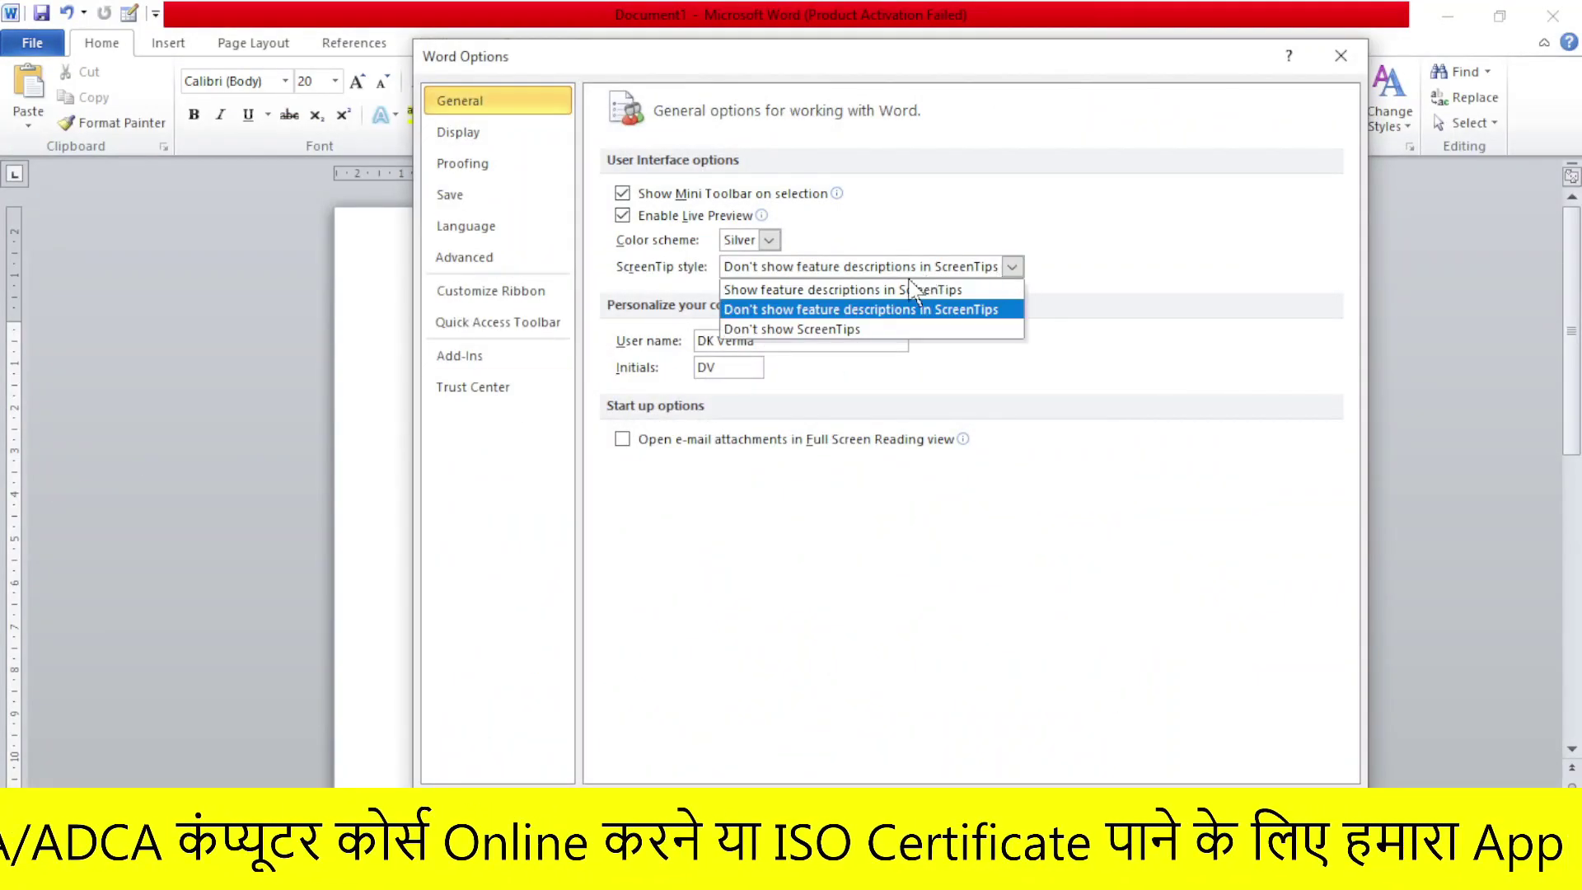
{"action": "left_click", "coordinate": [849, 297]}
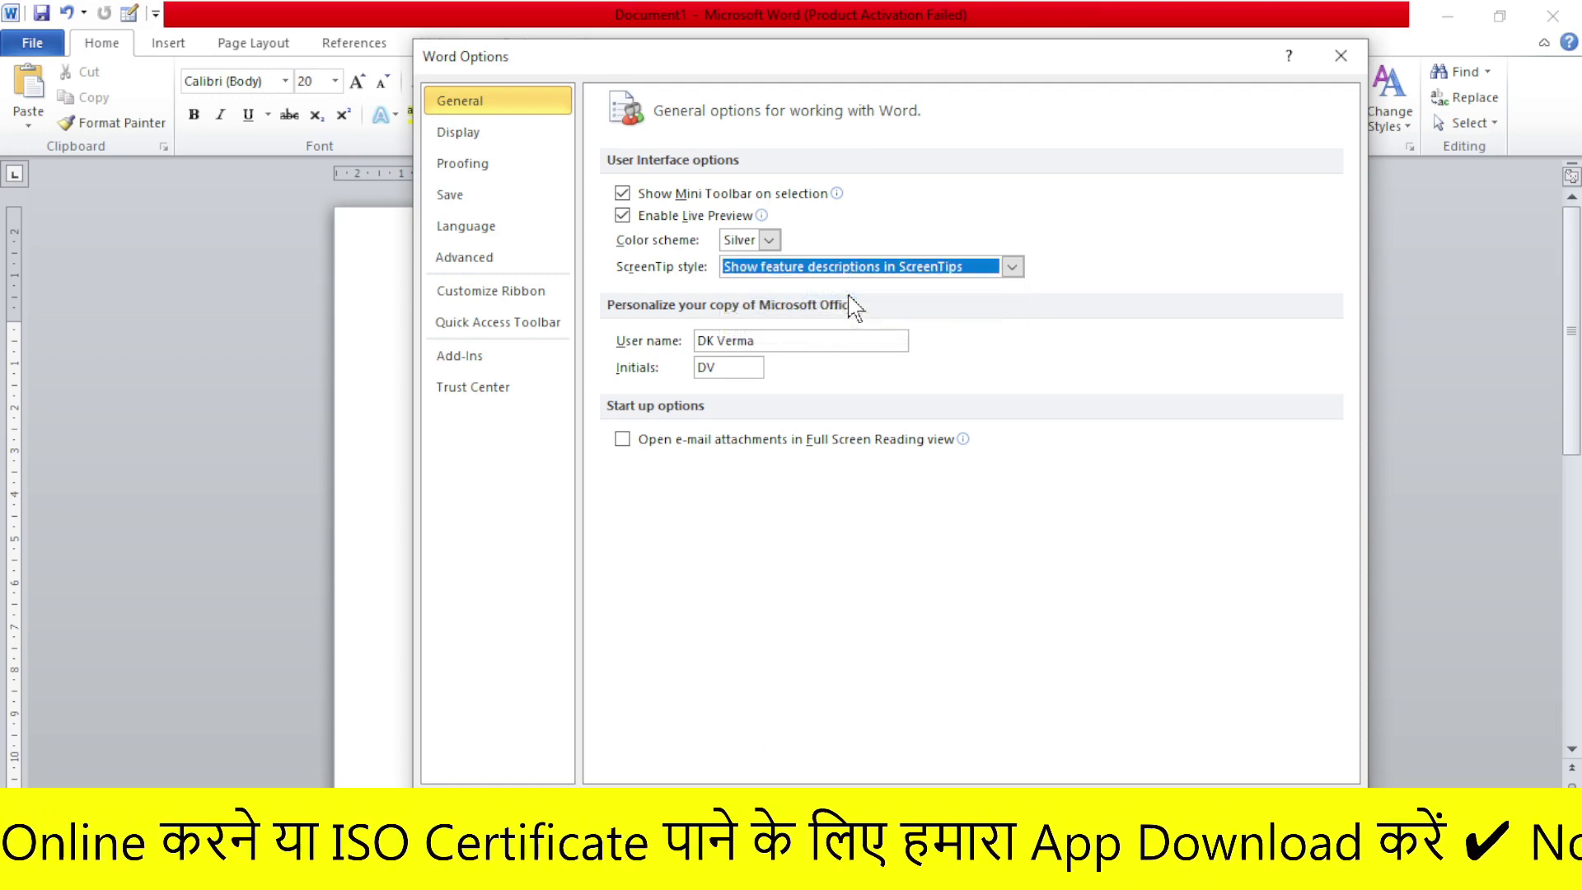
{"action": "left_click", "coordinate": [1231, 834]}
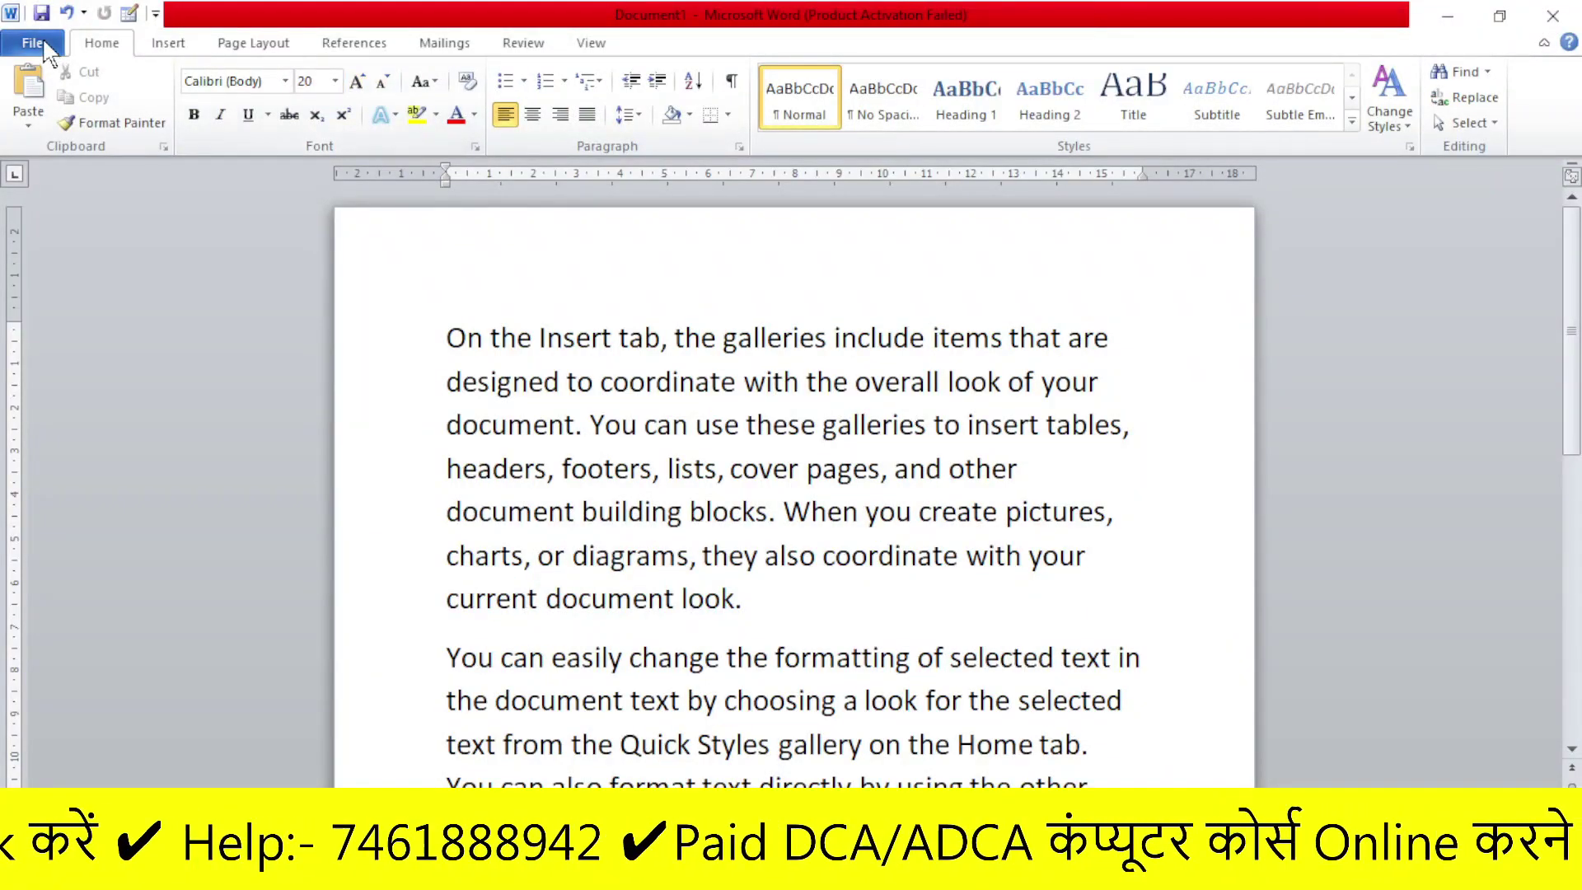
Set the ScreenTip style to 'Don't show ScreenTips' and apply it.
{"action": "left_click", "coordinate": [33, 43]}
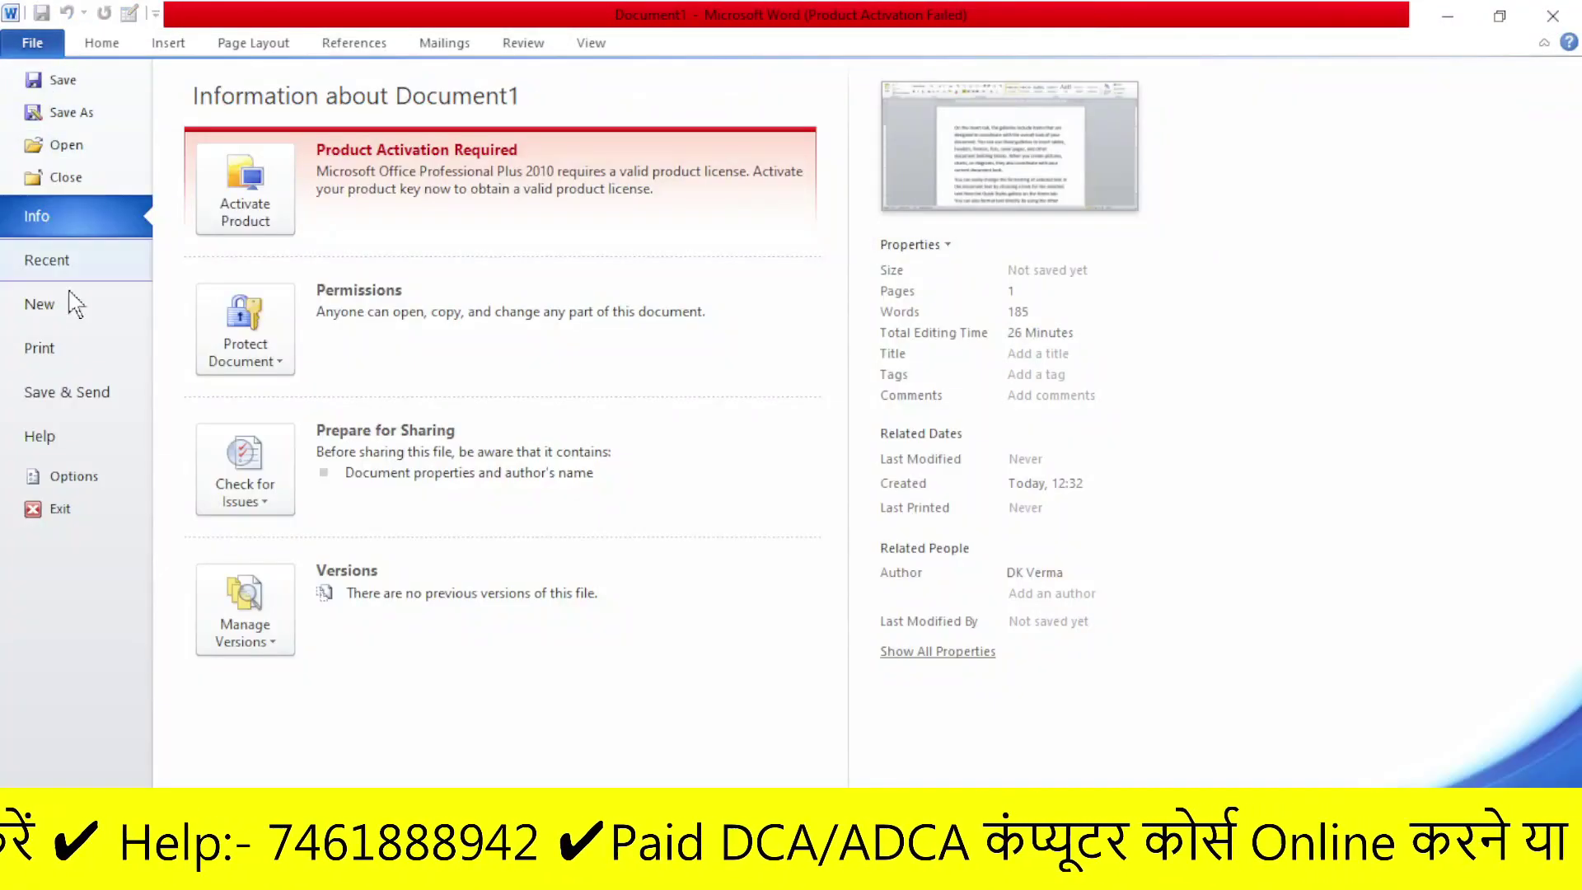
{"action": "left_click", "coordinate": [79, 471]}
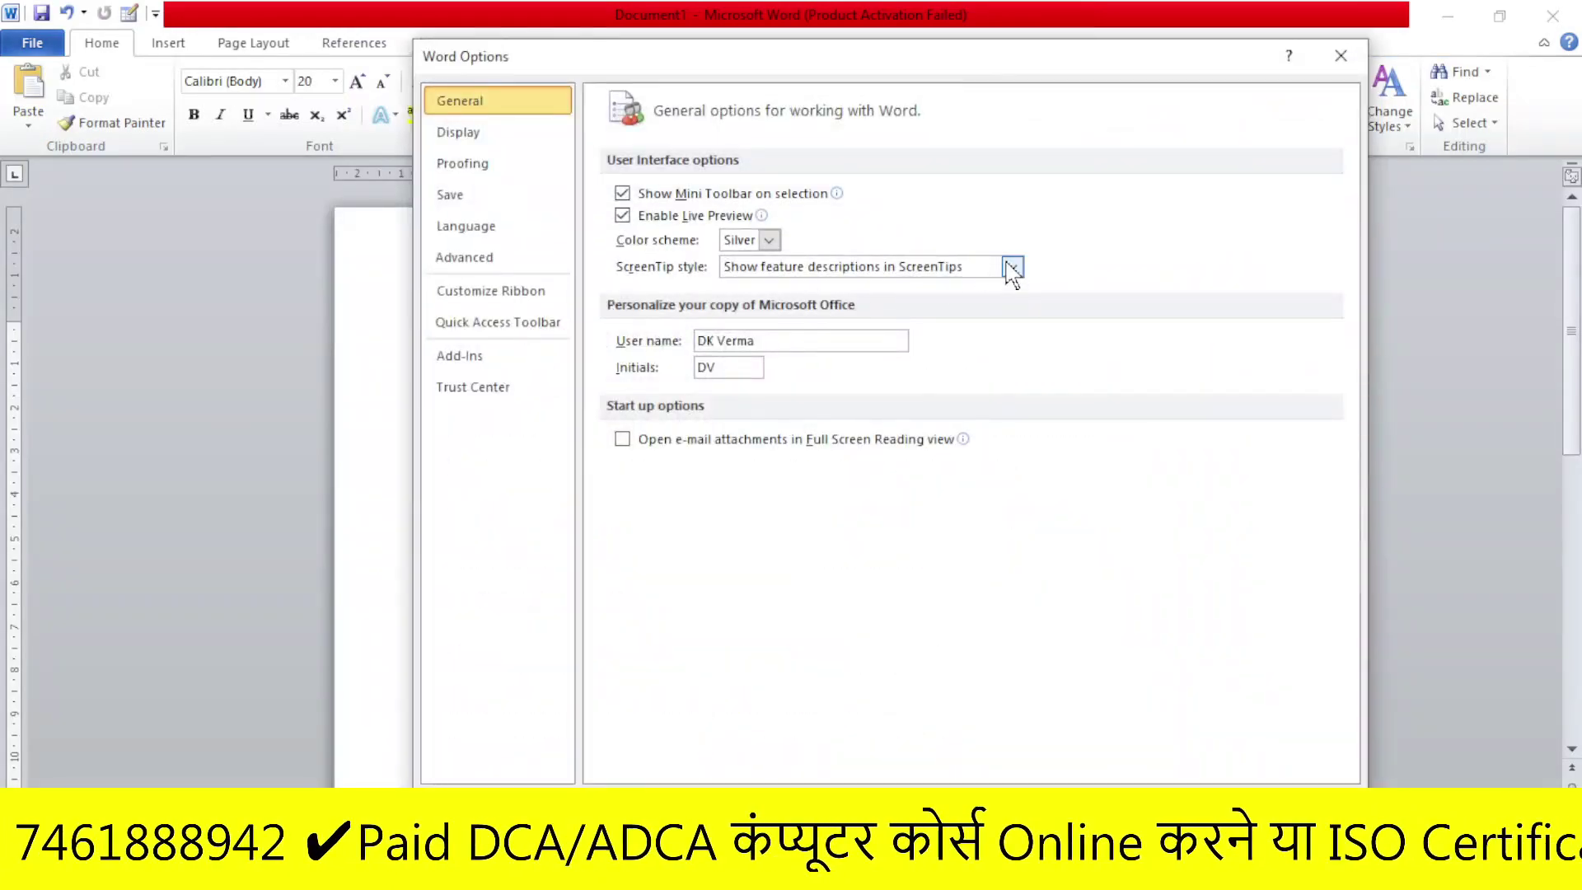
{"action": "left_click", "coordinate": [1010, 266]}
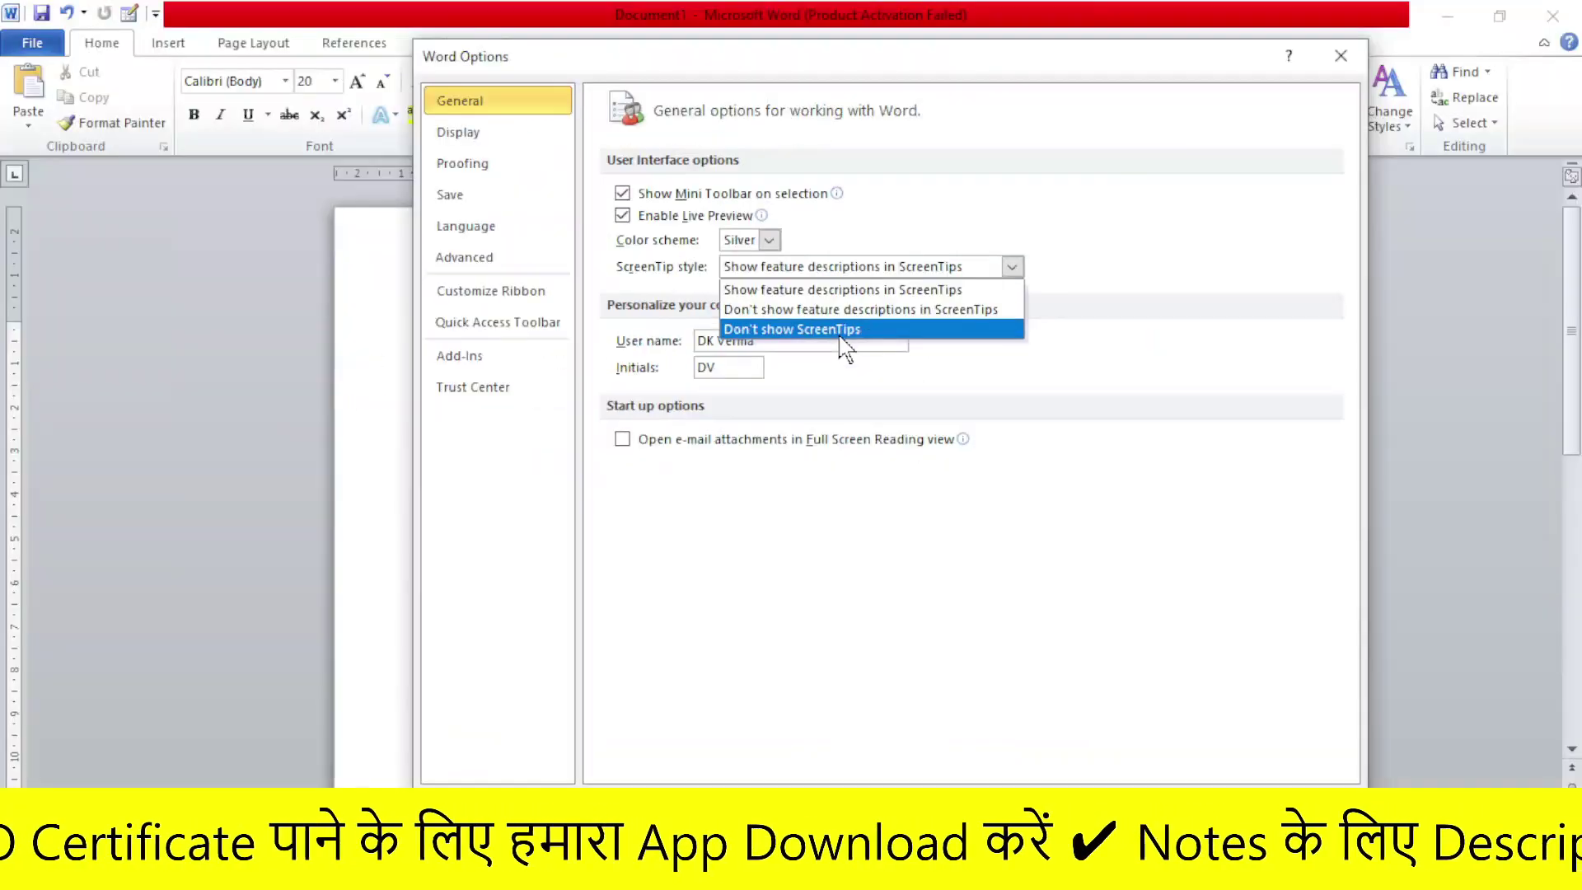
{"action": "left_click", "coordinate": [839, 330]}
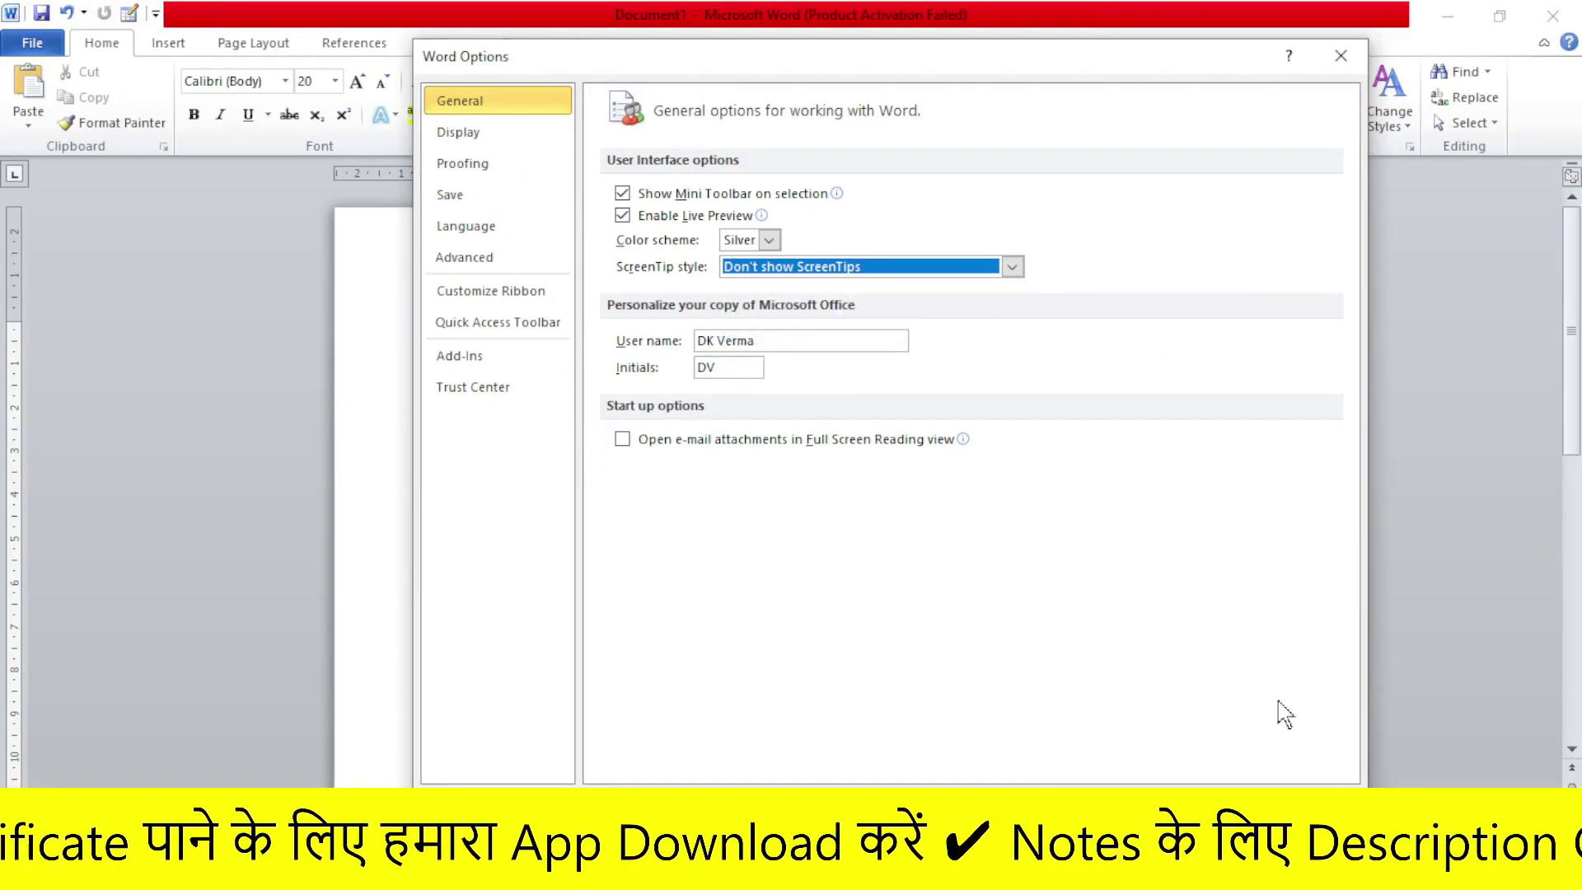
{"action": "key", "text": "Return"}
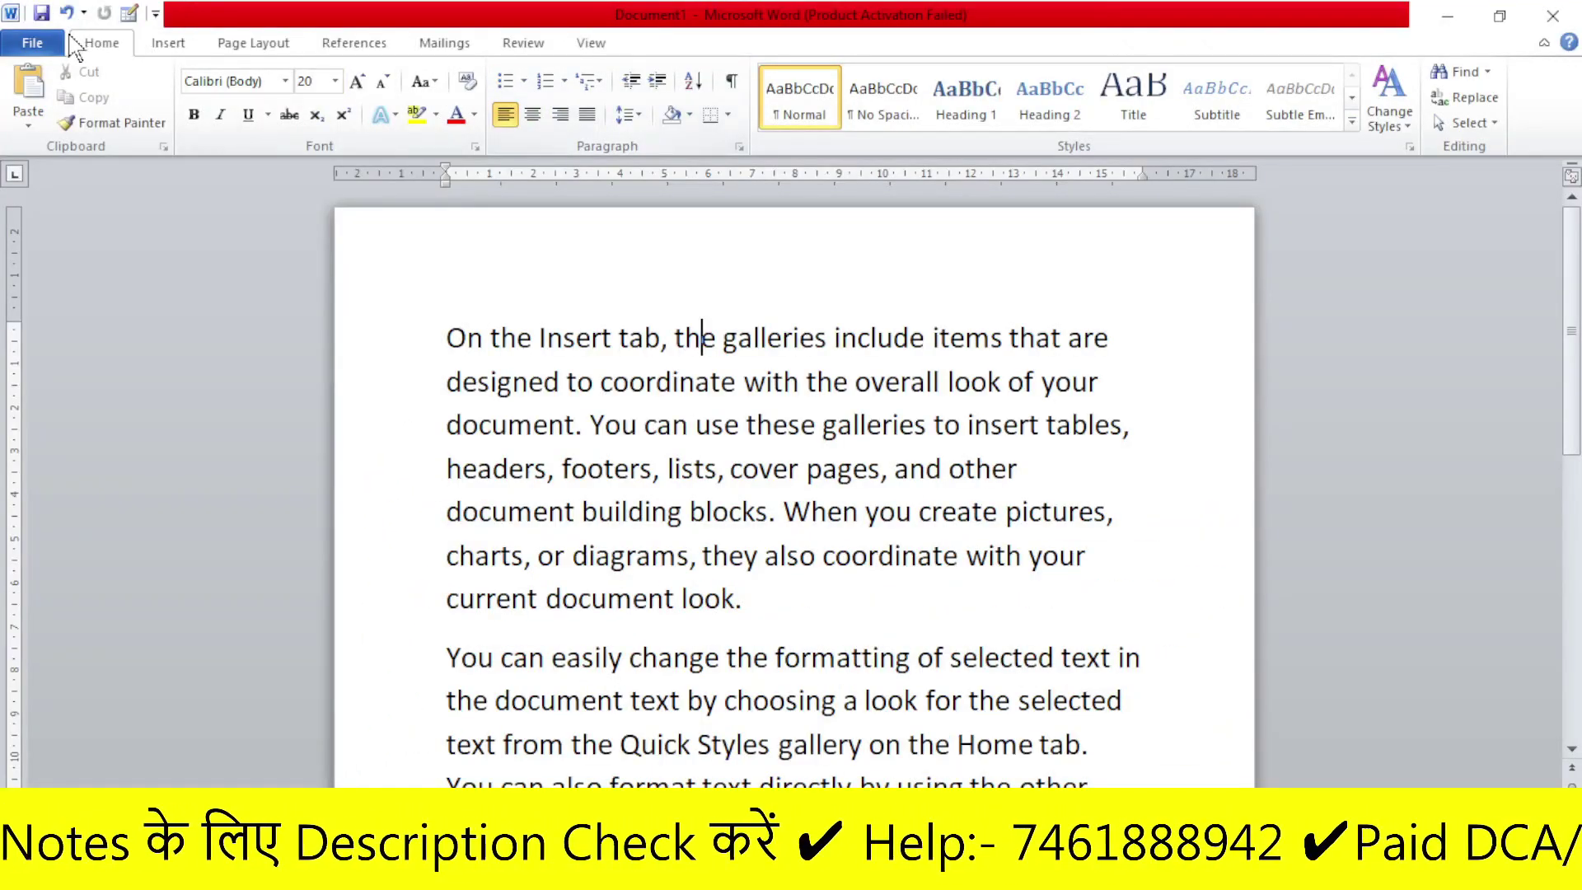
Restore the ScreenTip style to 'Show feature descriptions in ScreenTips' and apply it.
{"action": "left_click", "coordinate": [33, 43]}
{"action": "left_click", "coordinate": [75, 477]}
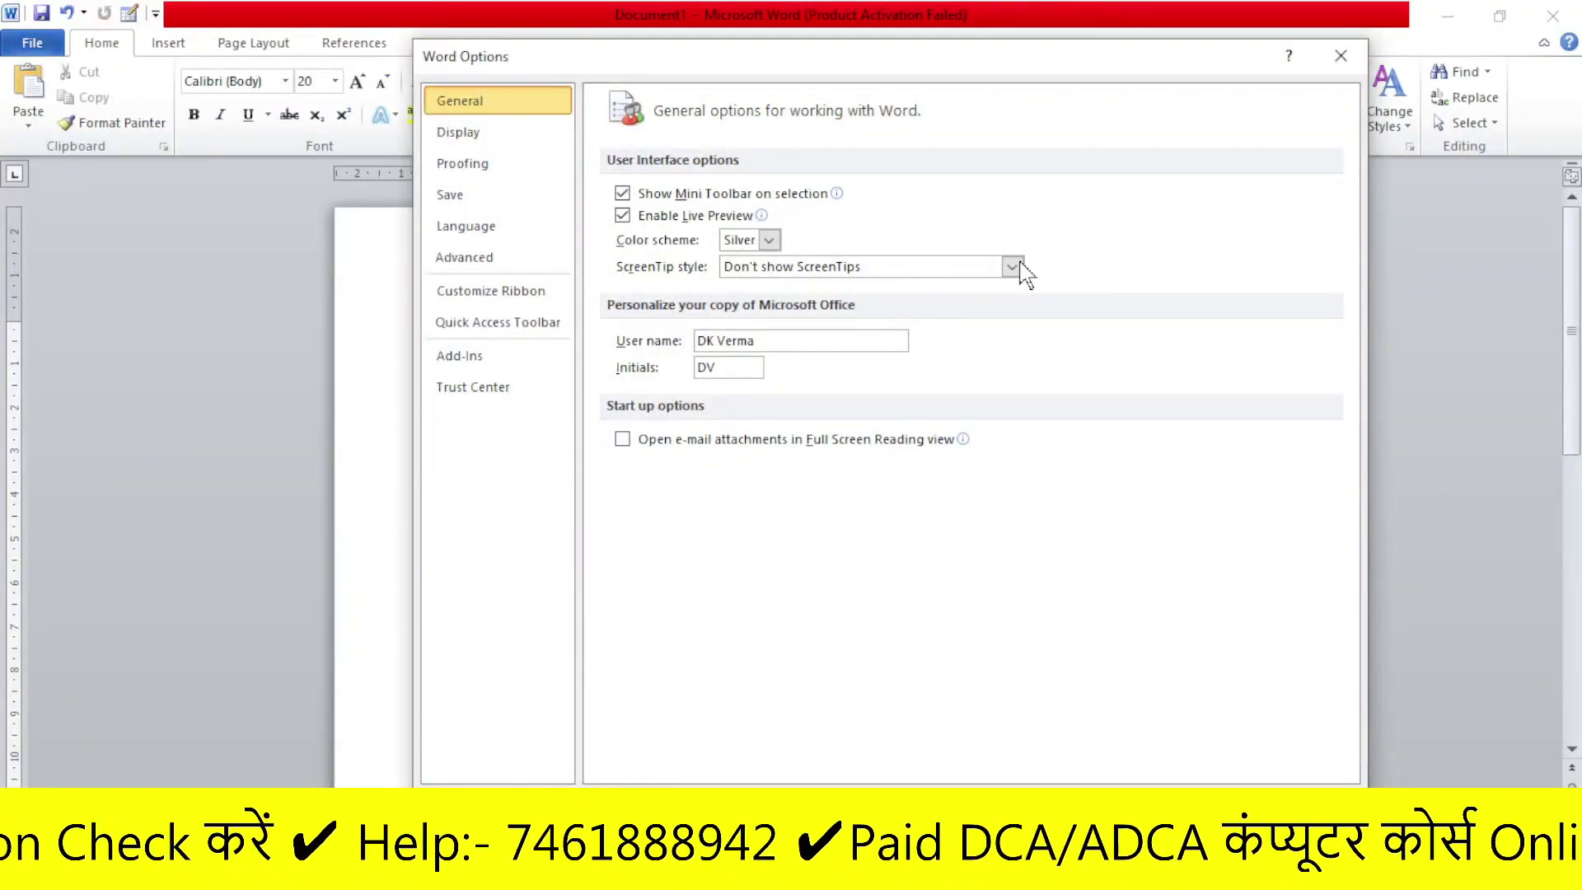
{"action": "left_click", "coordinate": [1012, 266]}
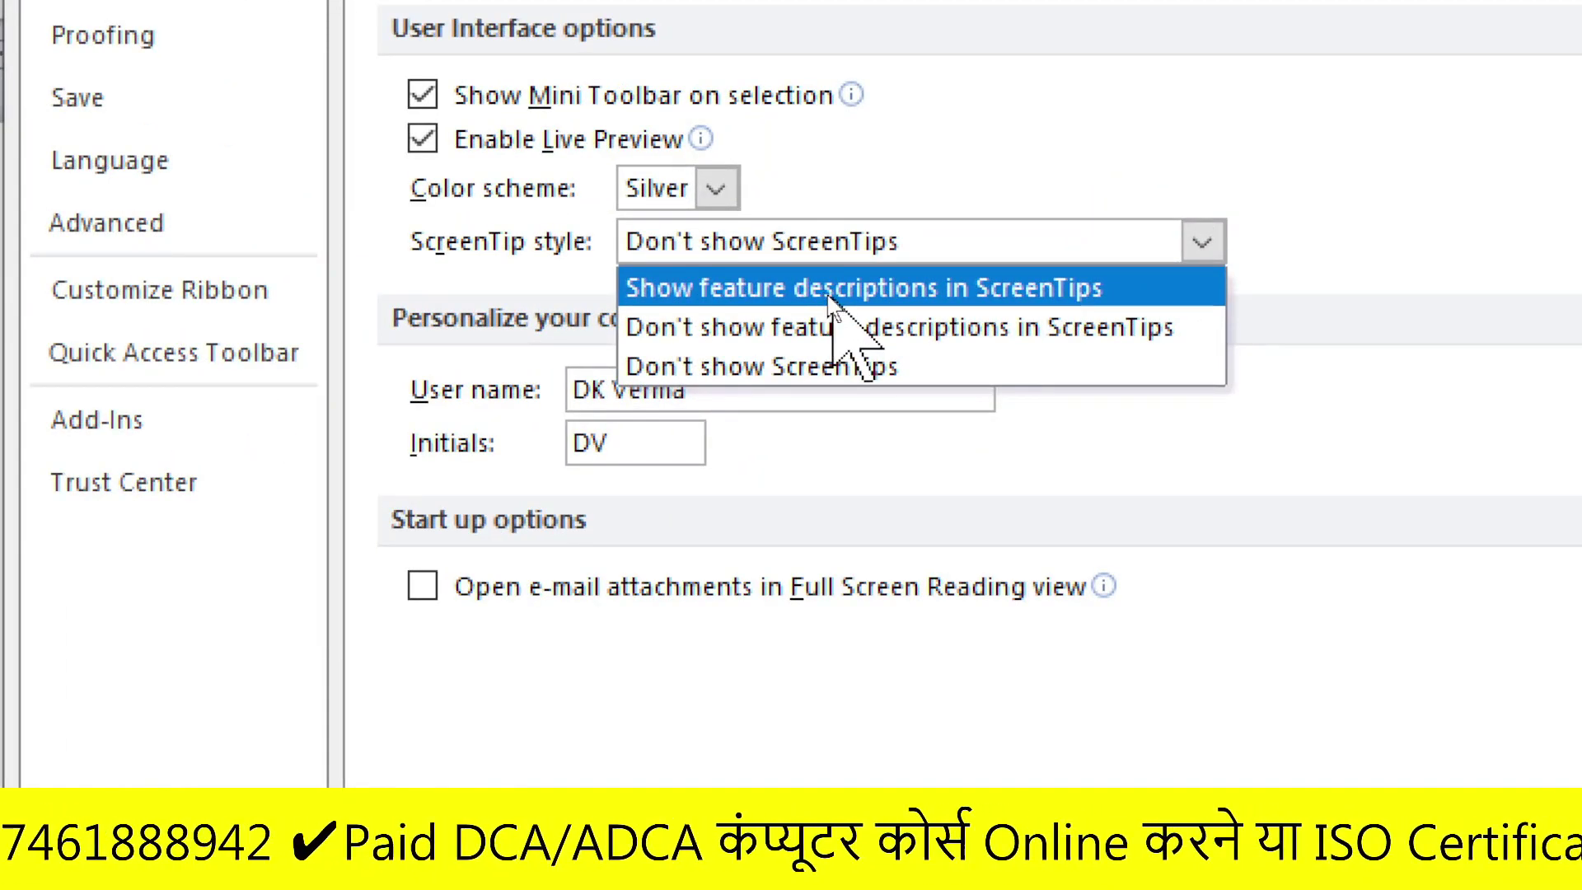
{"action": "left_click", "coordinate": [828, 295]}
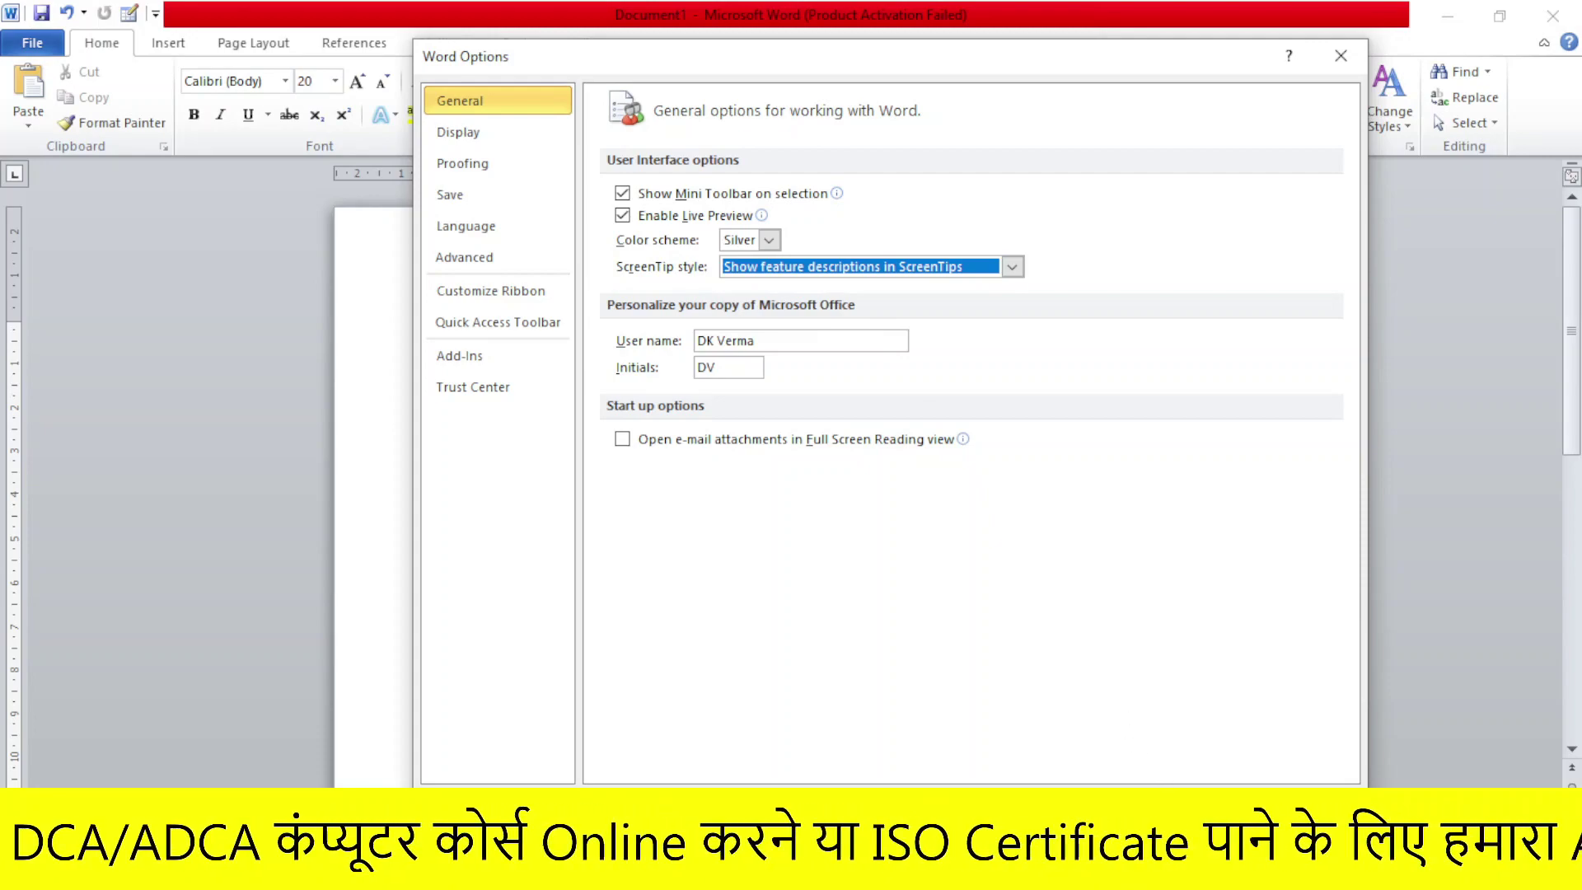
{"action": "key", "text": "Return"}
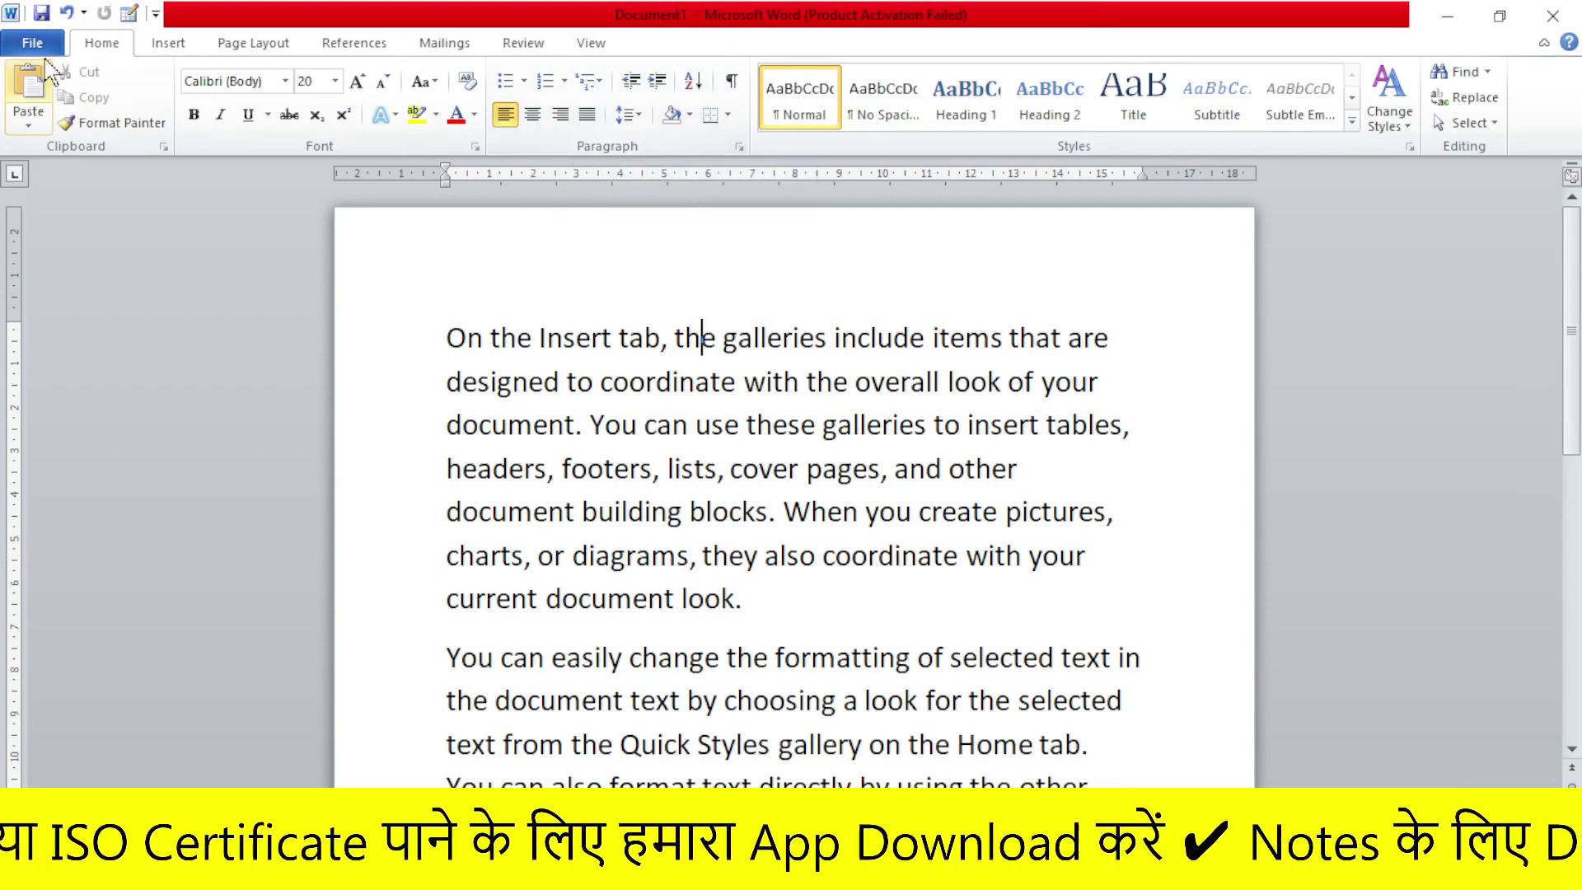
{"action": "left_click", "coordinate": [38, 44]}
{"action": "left_click", "coordinate": [73, 475]}
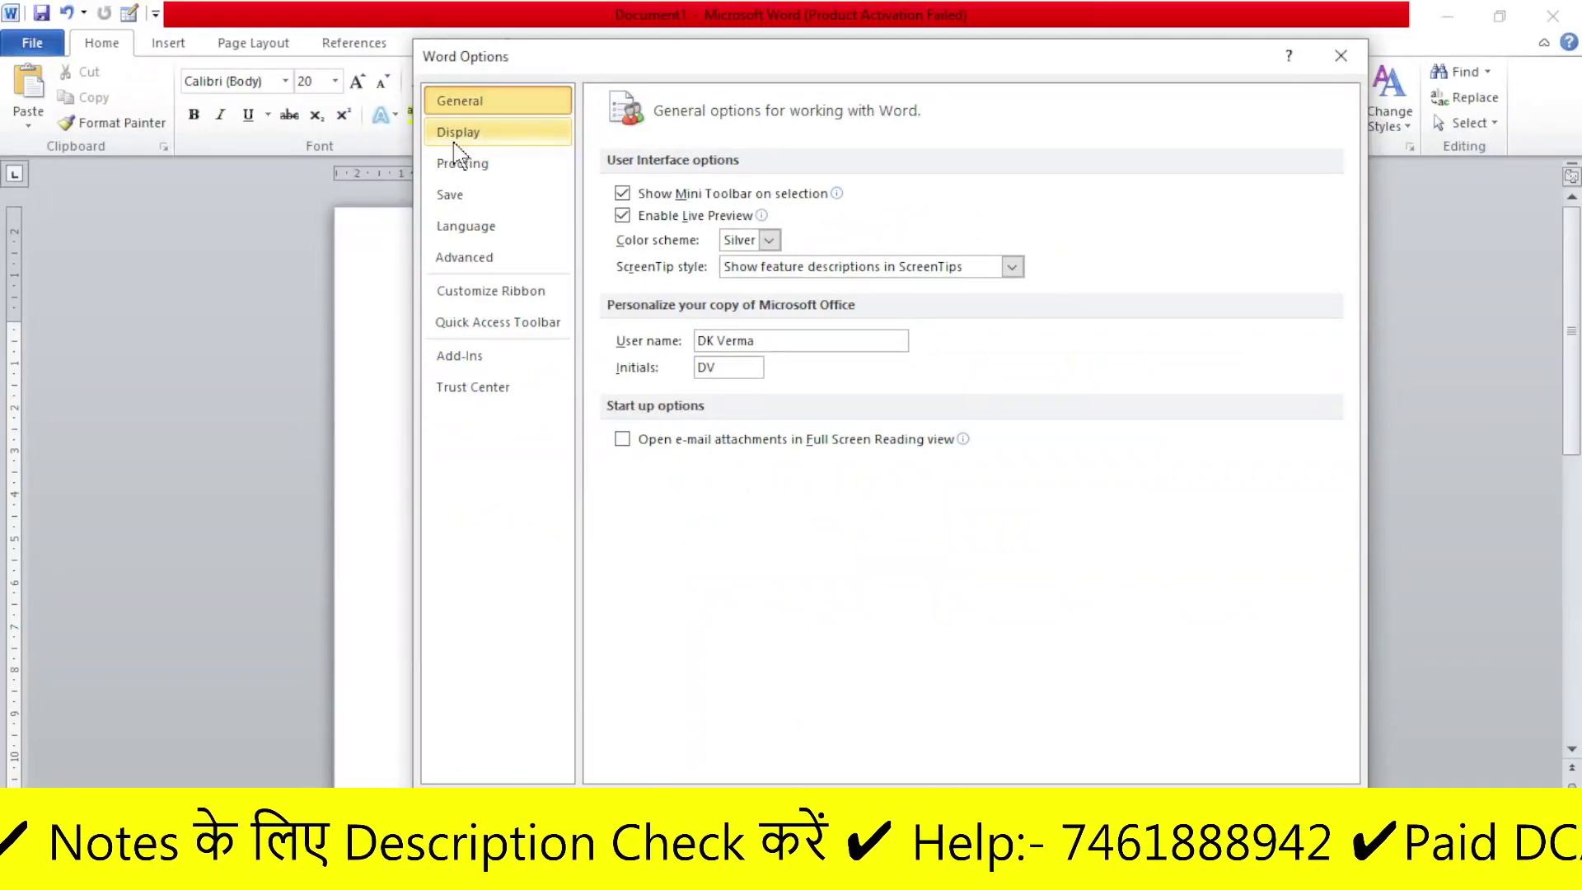
{"action": "left_click", "coordinate": [456, 136]}
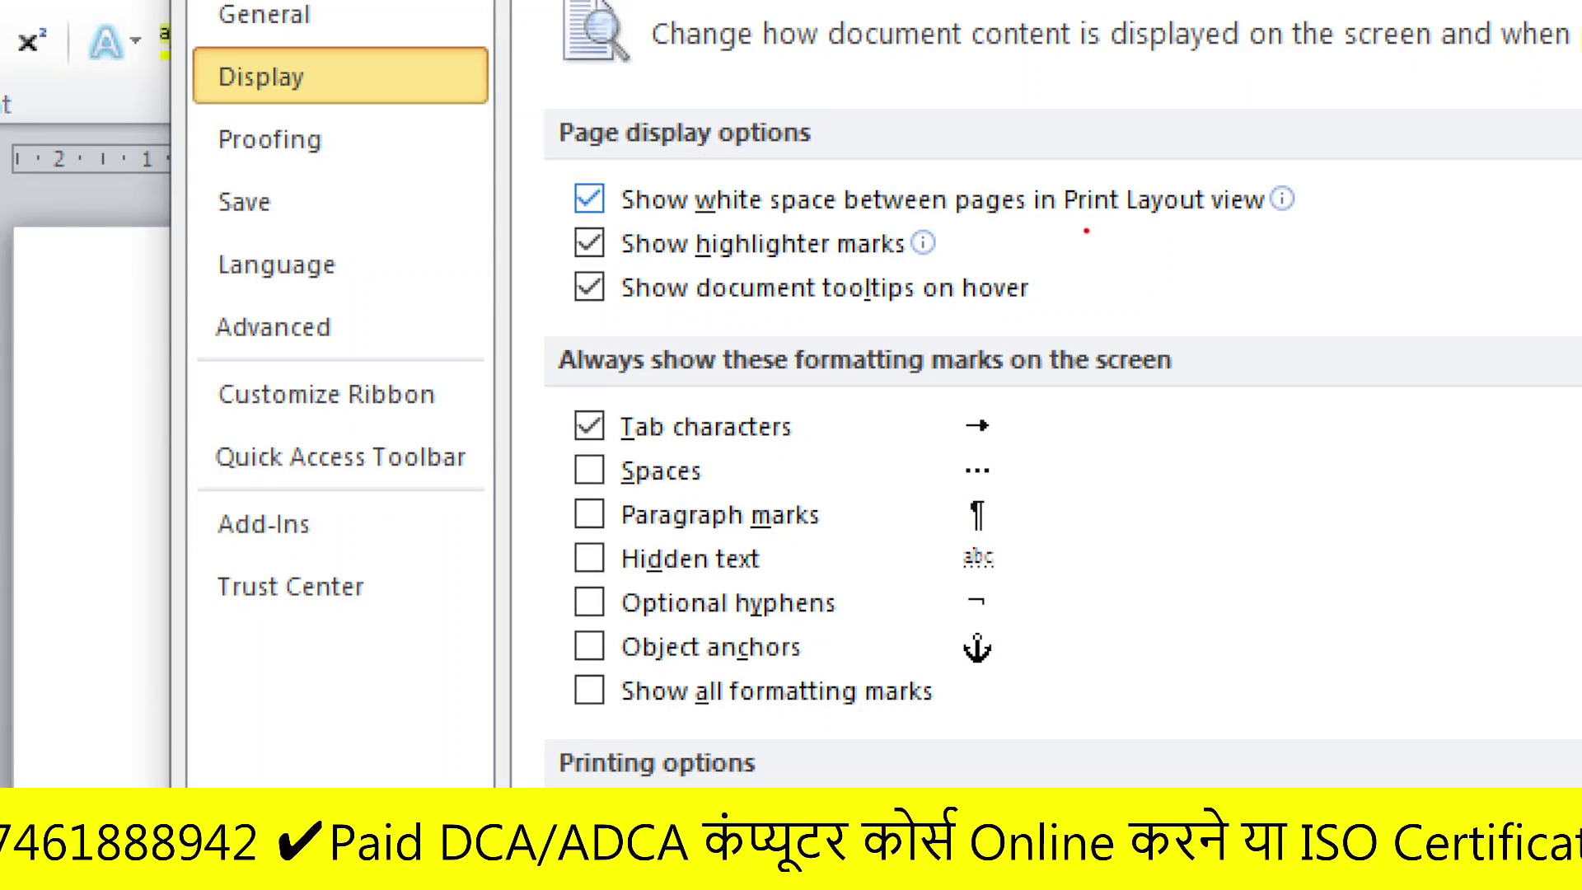
{"action": "left_click_drag", "start_coordinate": [1087, 230], "coordinate": [1290, 237]}
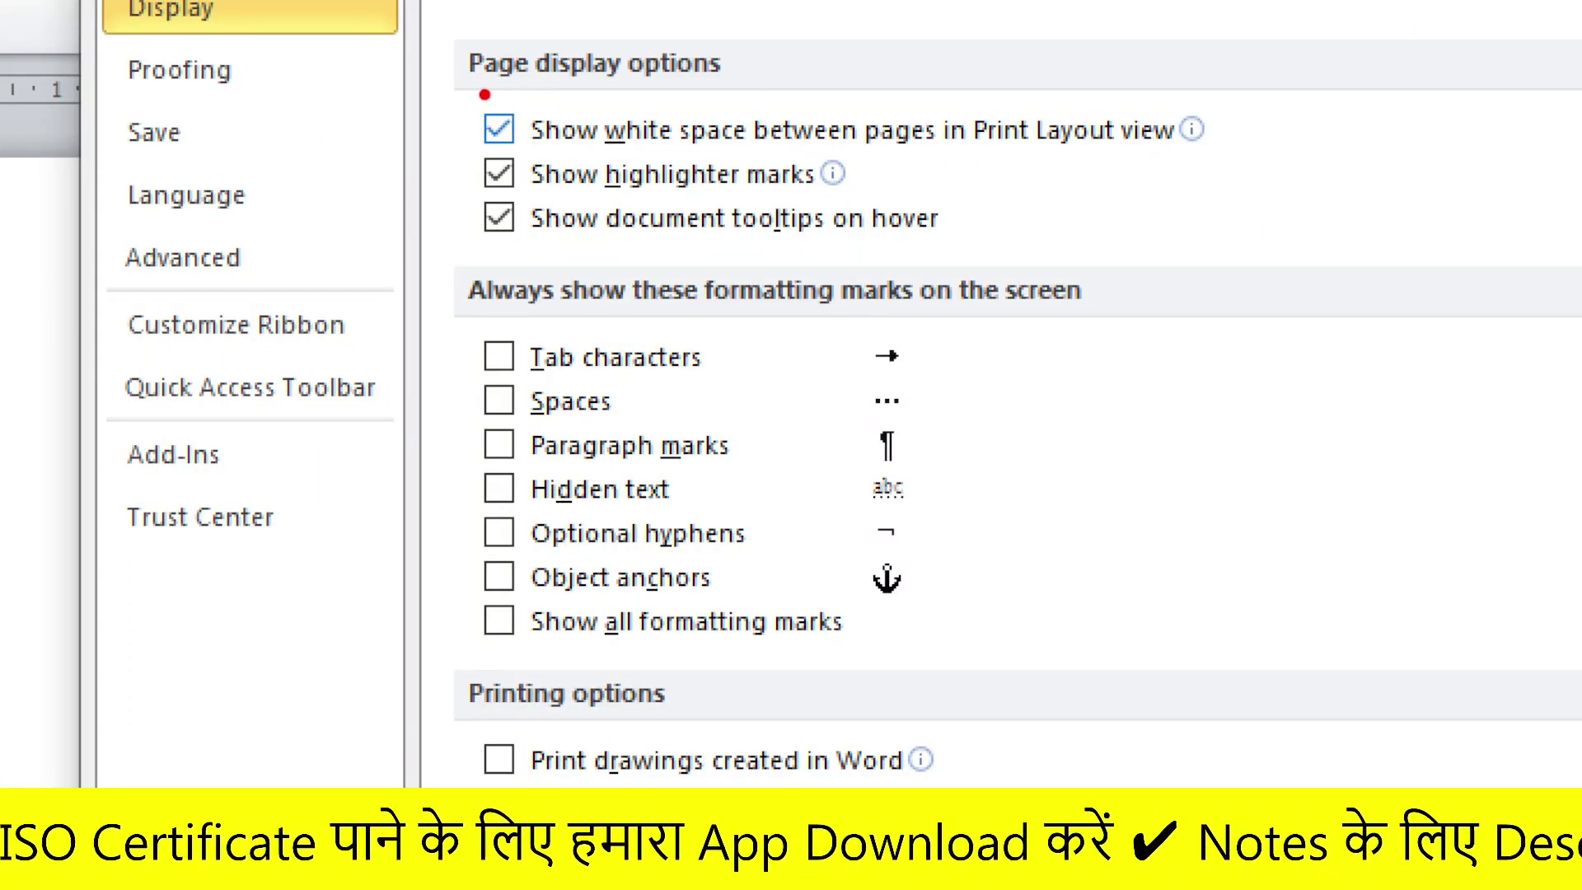
{"action": "mouse_move", "coordinate": [446, 100]}
{"action": "left_mouse_down"}
{"action": "mouse_move", "coordinate": [523, 134]}
{"action": "mouse_move", "coordinate": [627, 145]}
{"action": "mouse_move", "coordinate": [1248, 163]}
{"action": "left_mouse_up"}
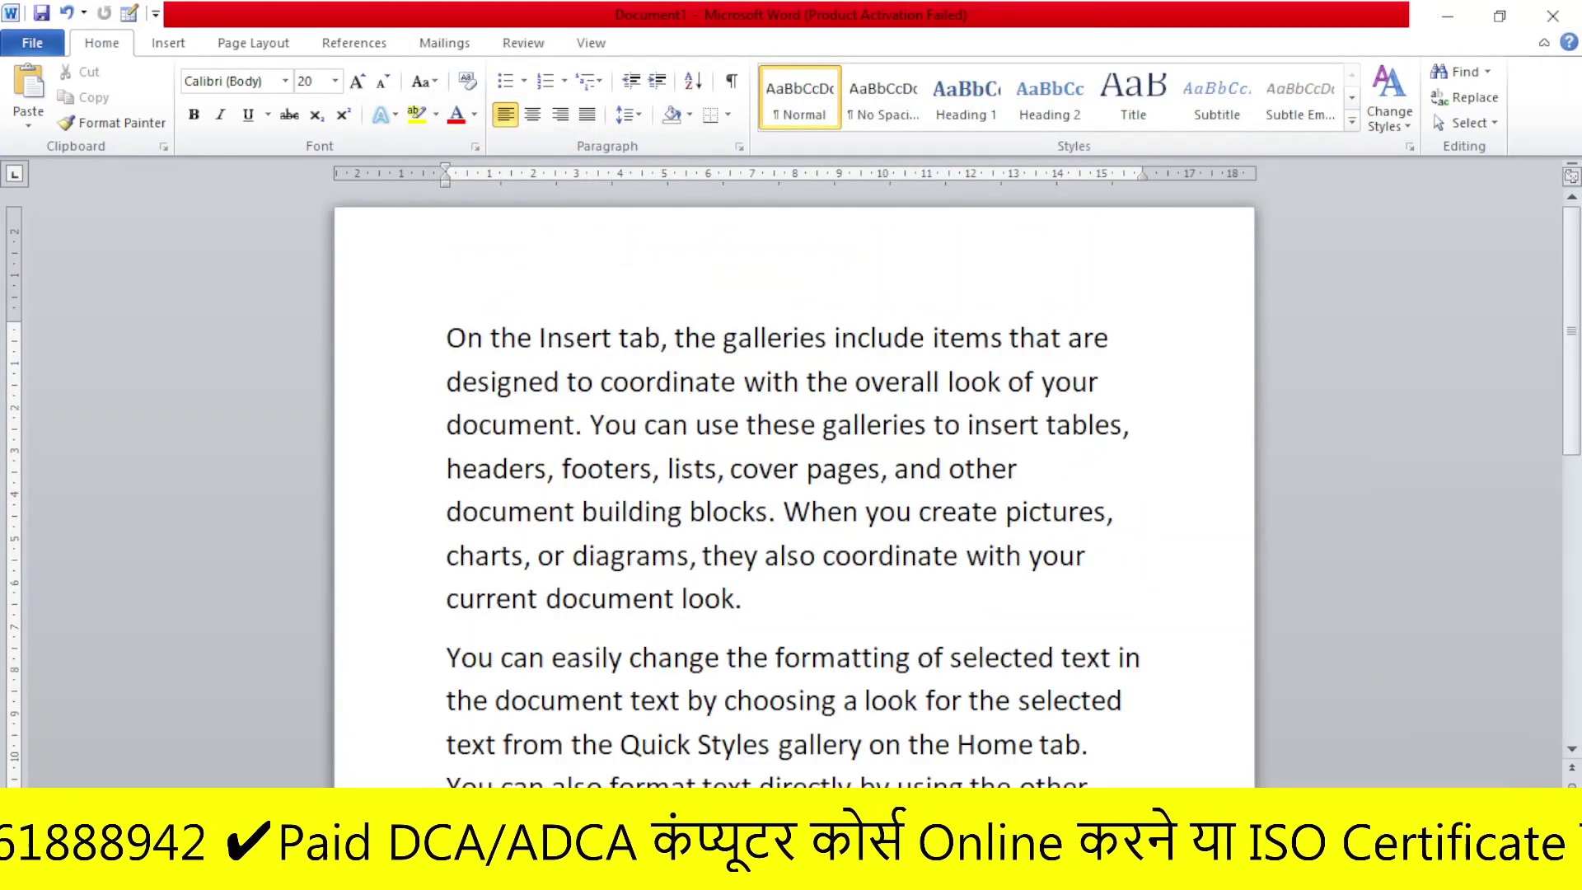
Select all the text and paste a copy of it on the empty last line.
{"action": "key", "text": "ctrl+a"}
{"action": "scroll", "coordinate": [791, 478], "scroll_direction": "down", "scroll_amount": 5}
{"action": "scroll", "coordinate": [791, 478], "scroll_direction": "down", "scroll_amount": 5}
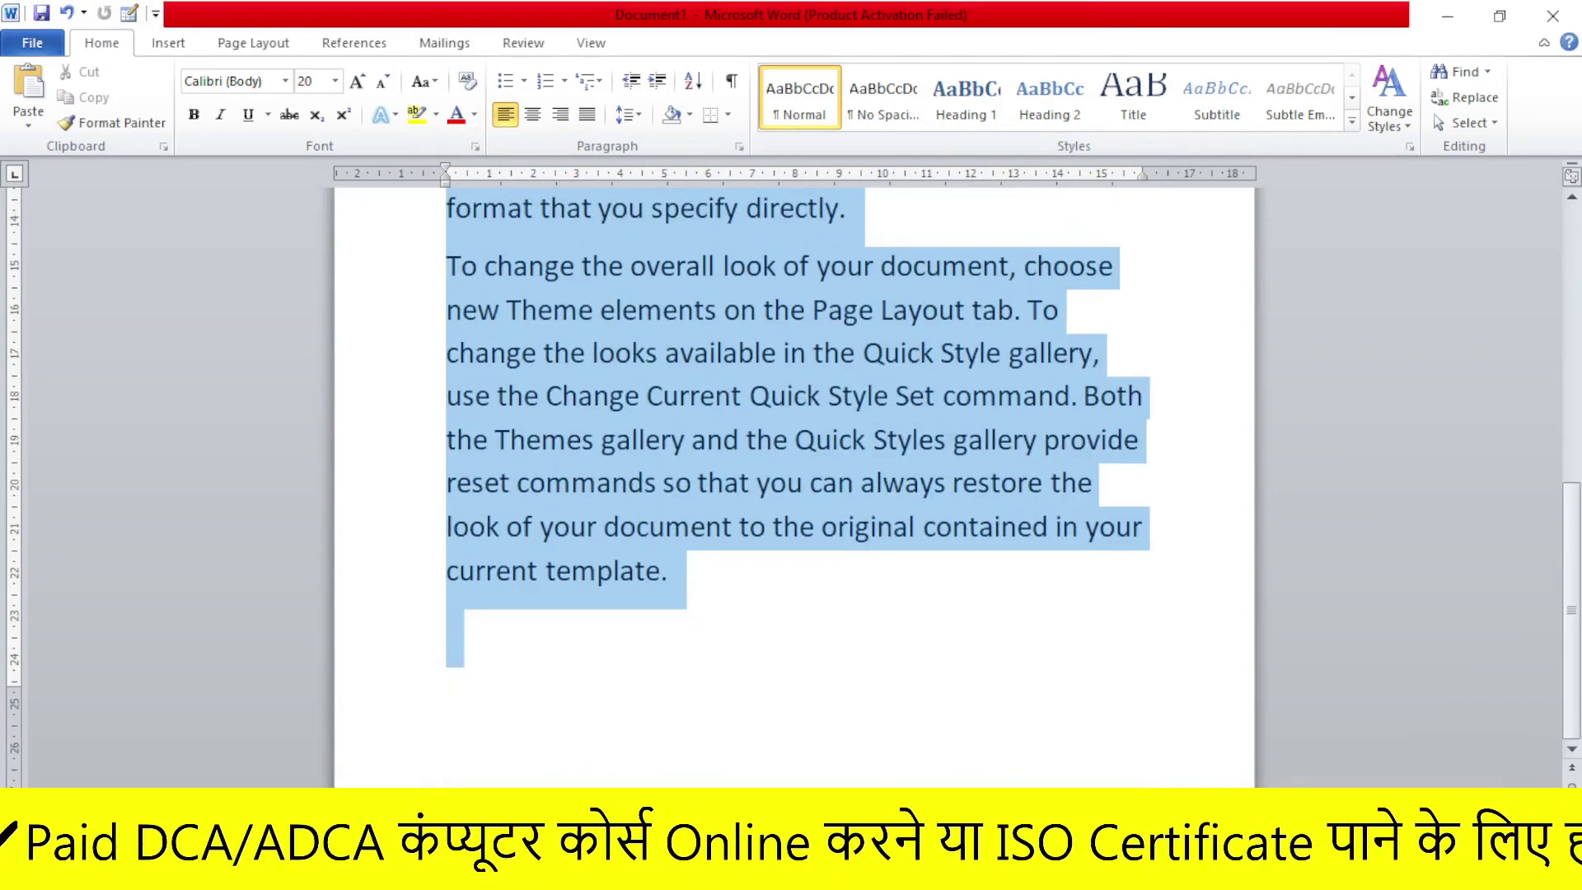
{"action": "left_click", "coordinate": [447, 629]}
{"action": "key", "text": "ctrl+v"}
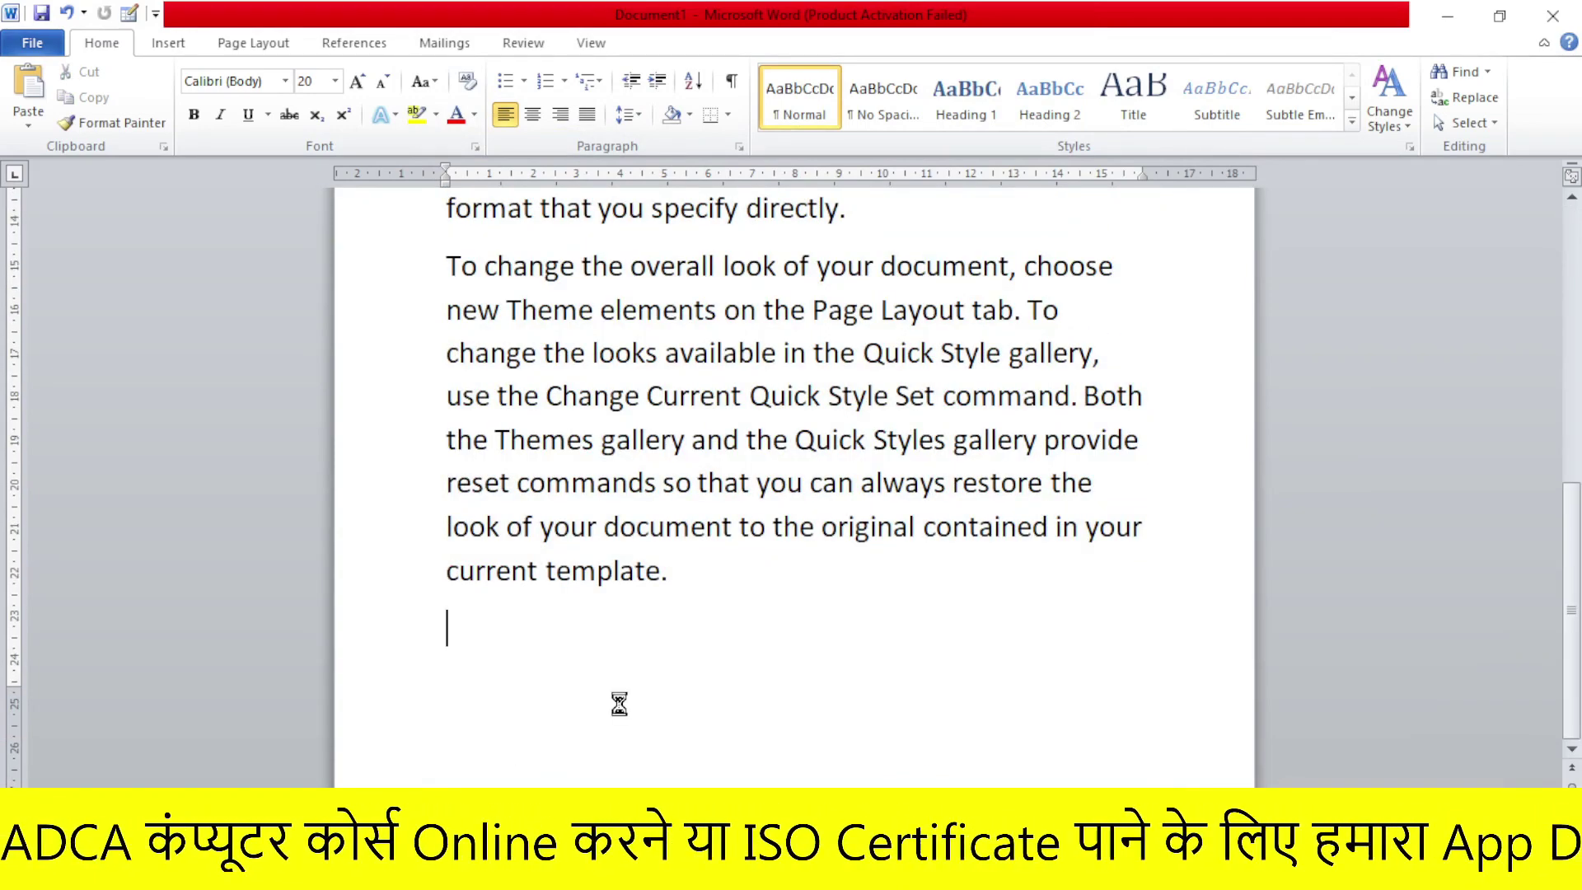
Scroll through the document to check the pasted text now spans several pages.
{"action": "scroll", "coordinate": [791, 486], "scroll_direction": "up", "scroll_amount": 3}
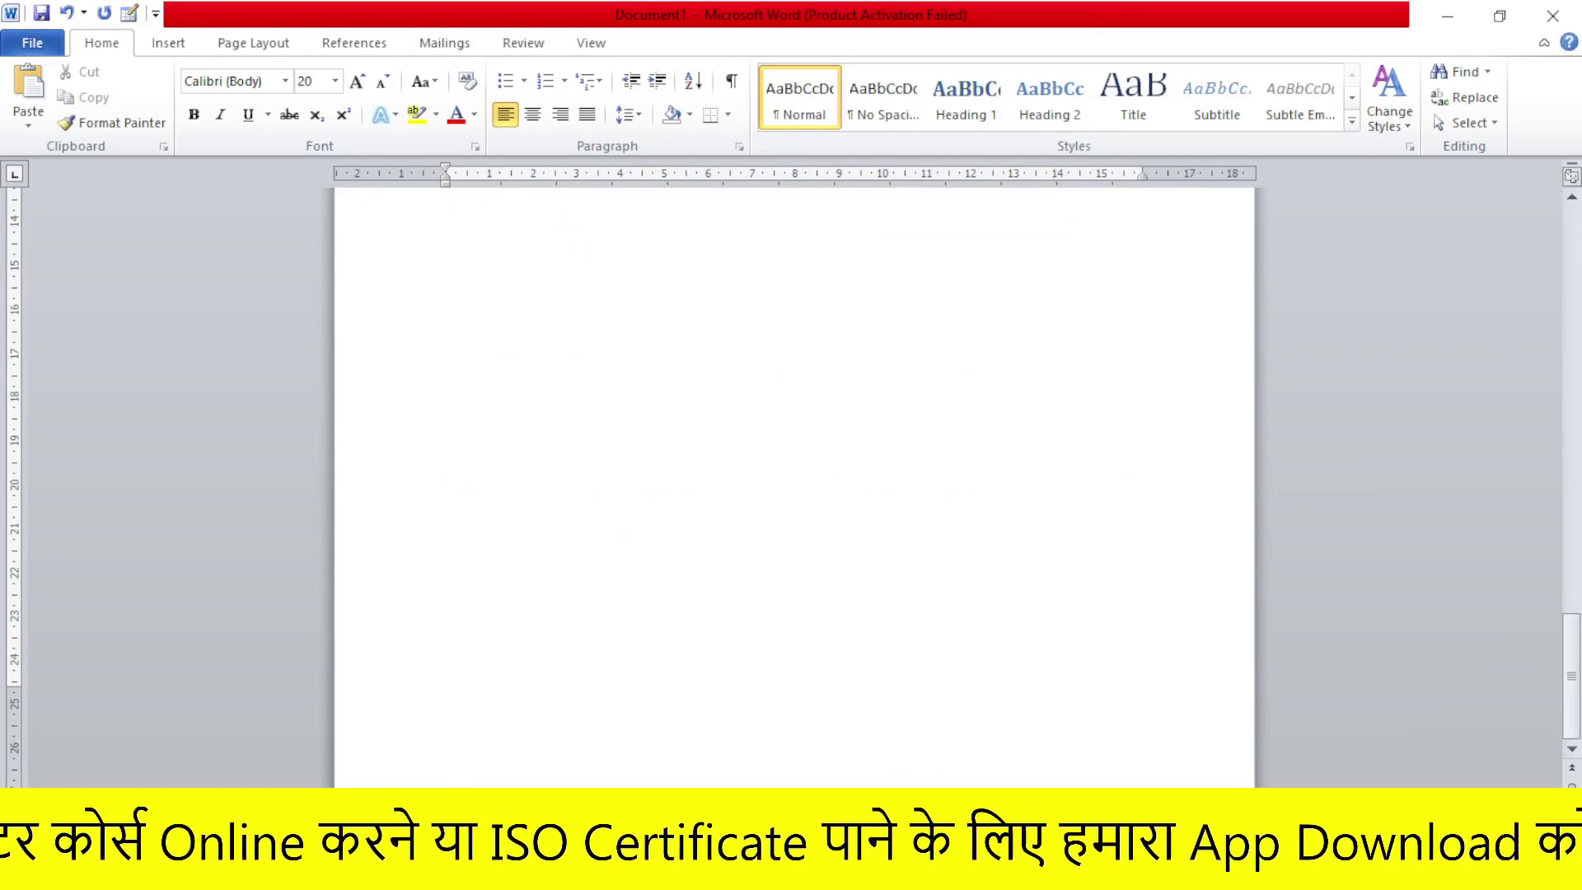
{"action": "scroll", "coordinate": [614, 671], "scroll_direction": "down", "scroll_amount": 6}
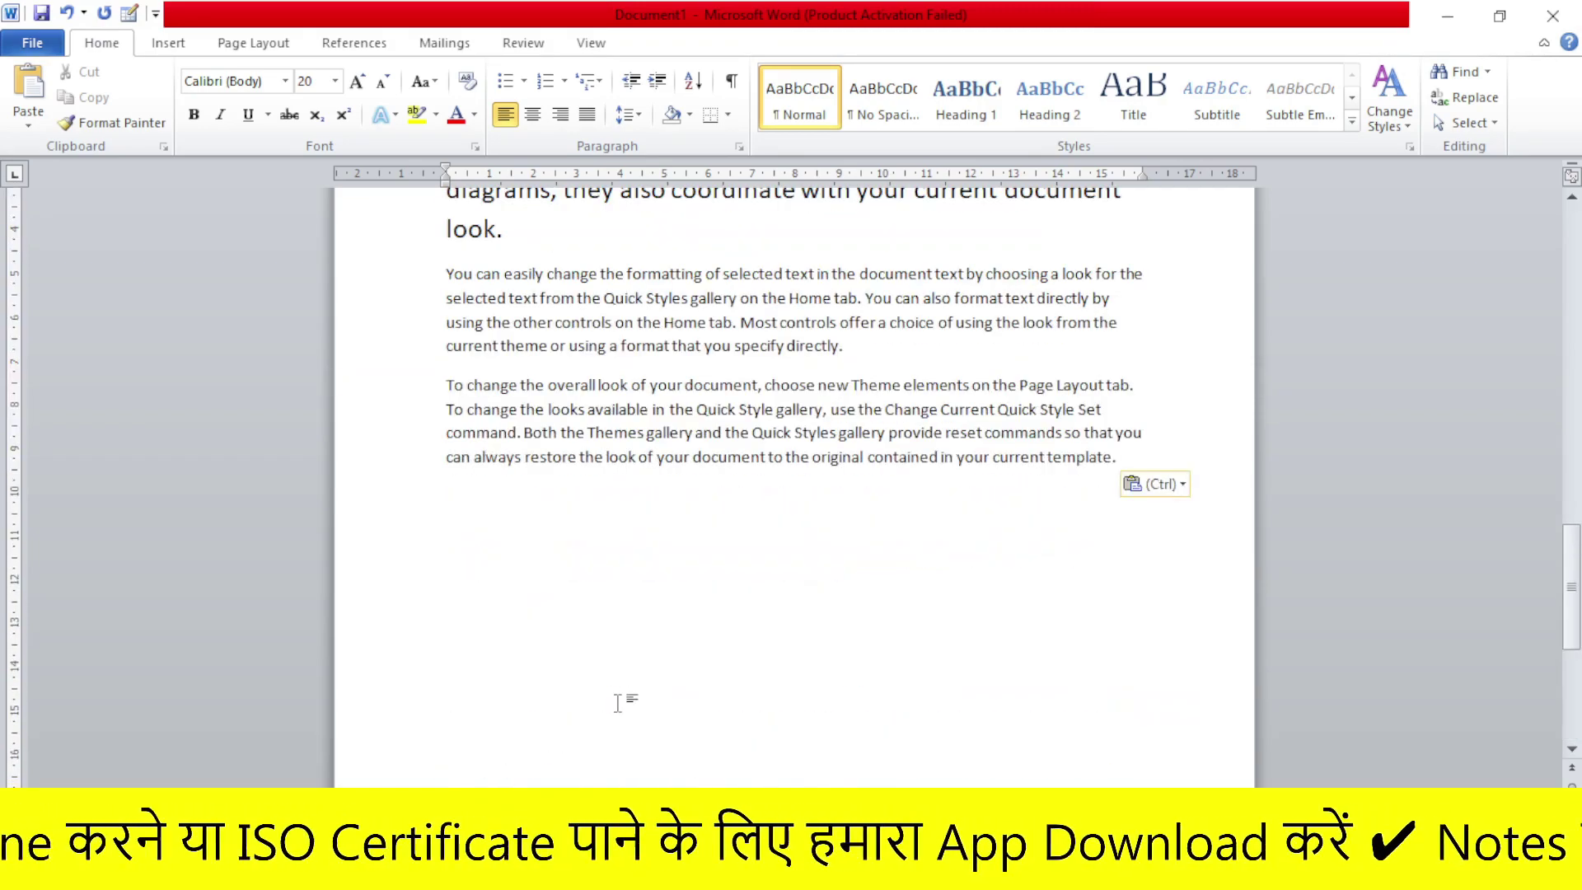
{"action": "scroll", "coordinate": [615, 670], "scroll_direction": "up", "scroll_amount": 3}
{"action": "scroll", "coordinate": [615, 670], "scroll_direction": "up", "scroll_amount": 5}
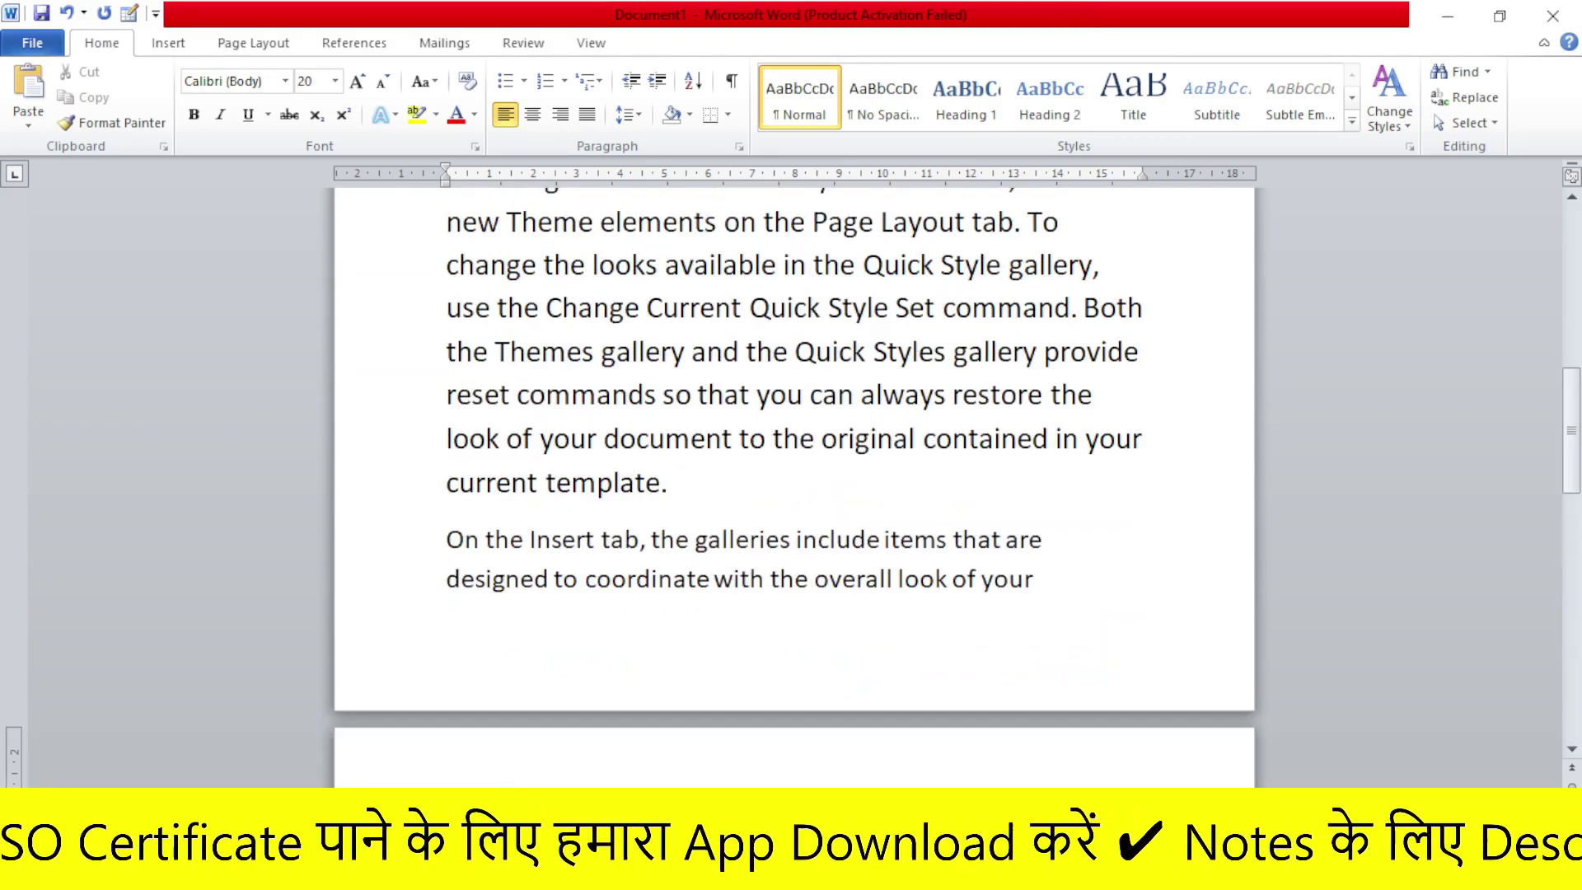
{"action": "scroll", "coordinate": [614, 670], "scroll_direction": "up", "scroll_amount": 5}
{"action": "scroll", "coordinate": [791, 487], "scroll_direction": "down", "scroll_amount": 5}
{"action": "scroll", "coordinate": [791, 486], "scroll_direction": "down", "scroll_amount": 5}
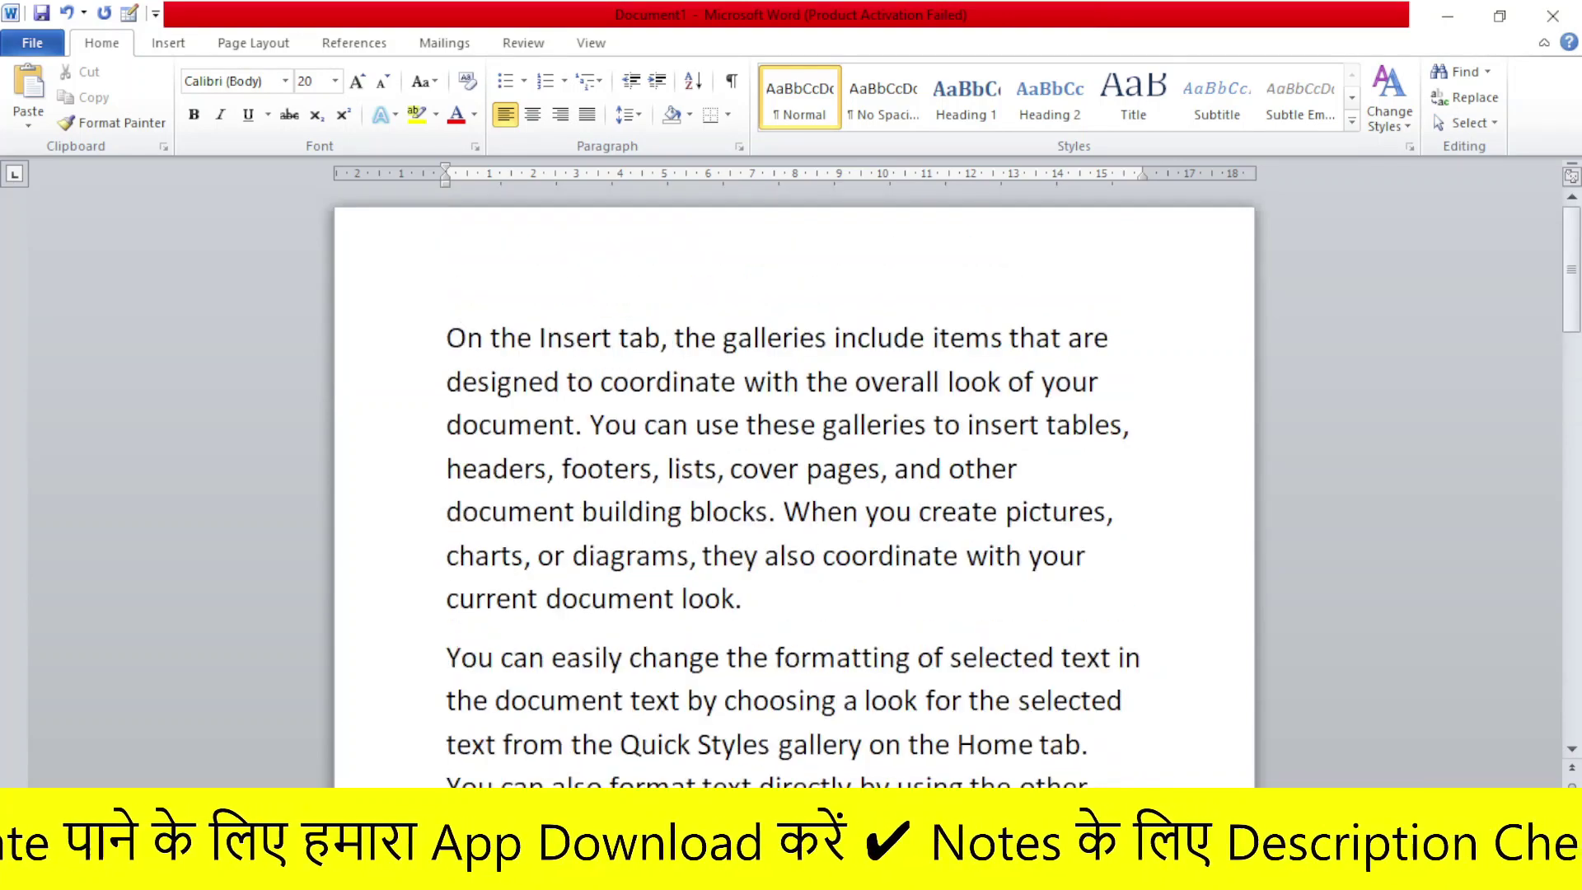
{"action": "scroll", "coordinate": [791, 486], "scroll_direction": "down", "scroll_amount": 5}
{"action": "scroll", "coordinate": [791, 486], "scroll_direction": "down", "scroll_amount": 3}
{"action": "scroll", "coordinate": [791, 486], "scroll_direction": "down", "scroll_amount": 3}
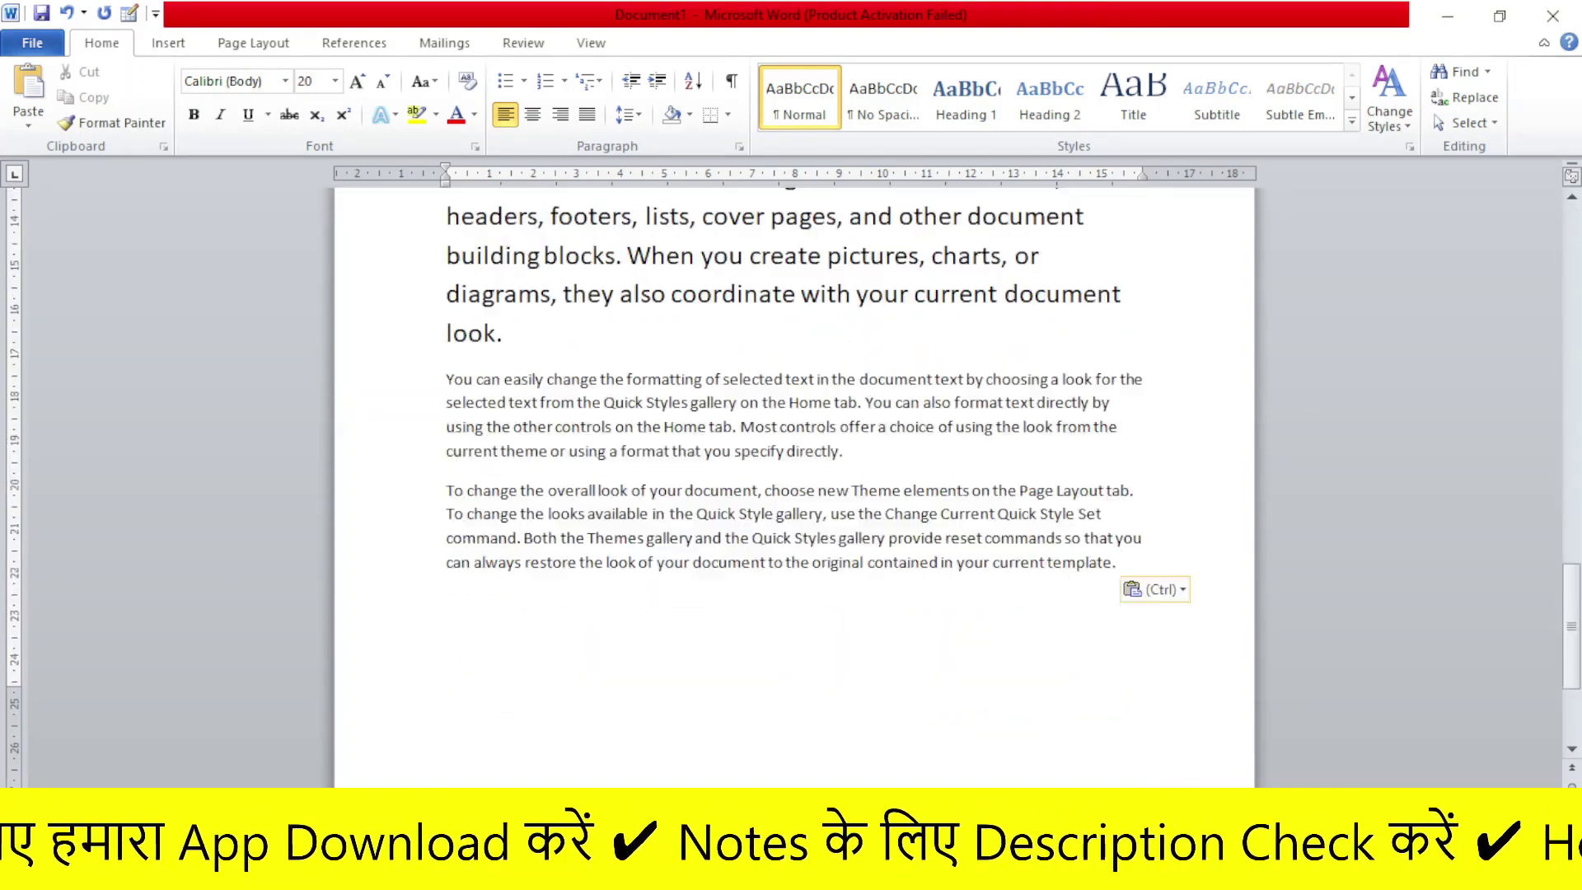
{"action": "scroll", "coordinate": [791, 486], "scroll_direction": "down", "scroll_amount": 5}
{"action": "scroll", "coordinate": [791, 487], "scroll_direction": "up", "scroll_amount": 10}
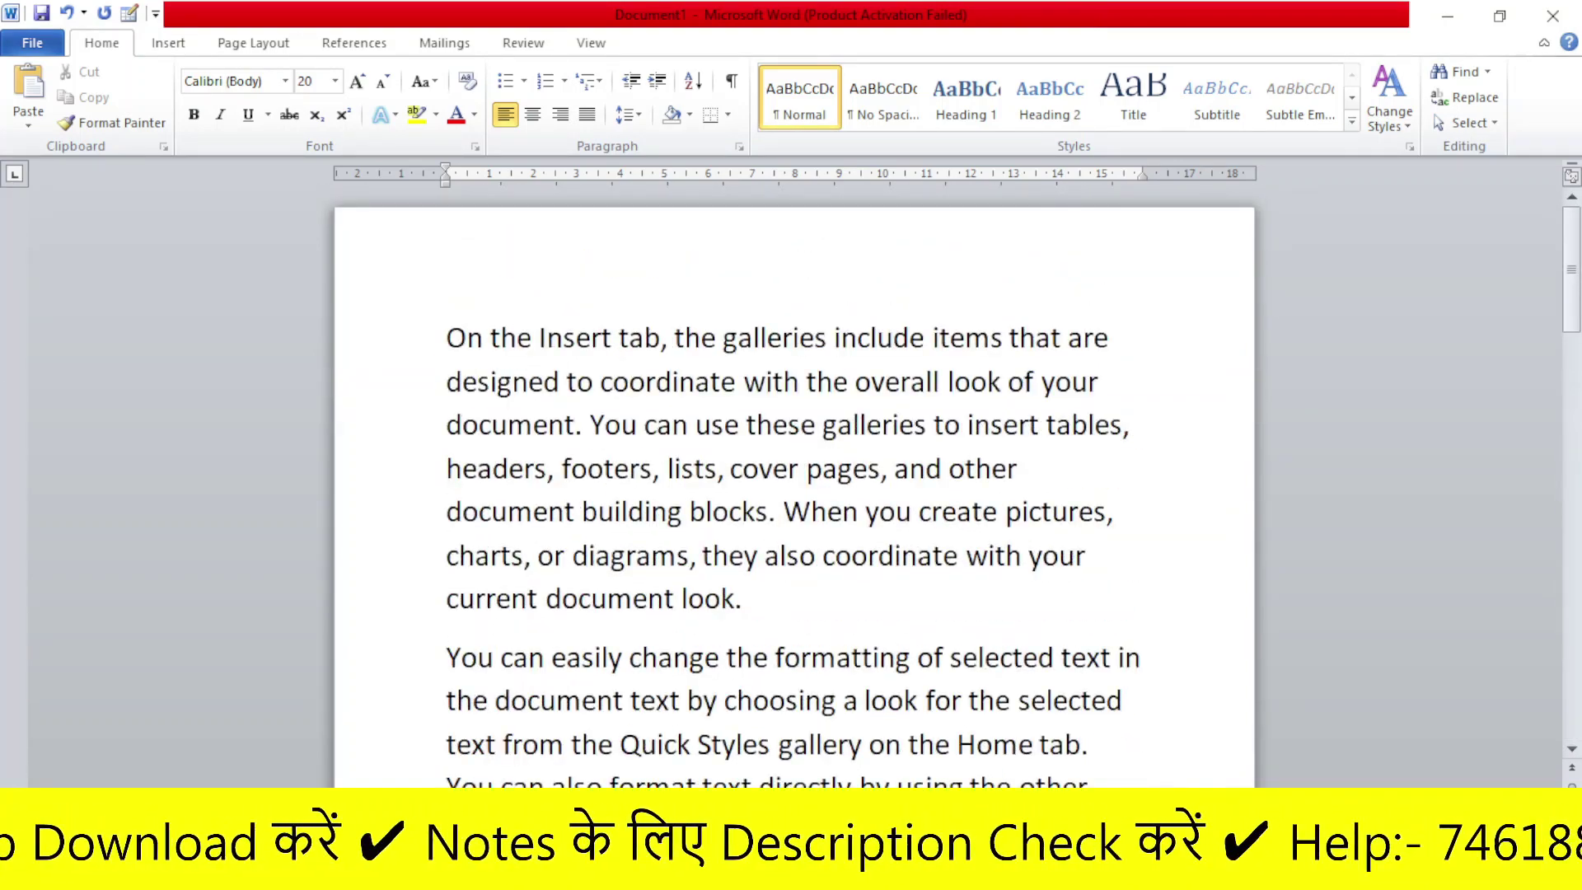
Look over the Display page of Word Options, then close it without changes.
{"action": "left_click", "coordinate": [32, 42]}
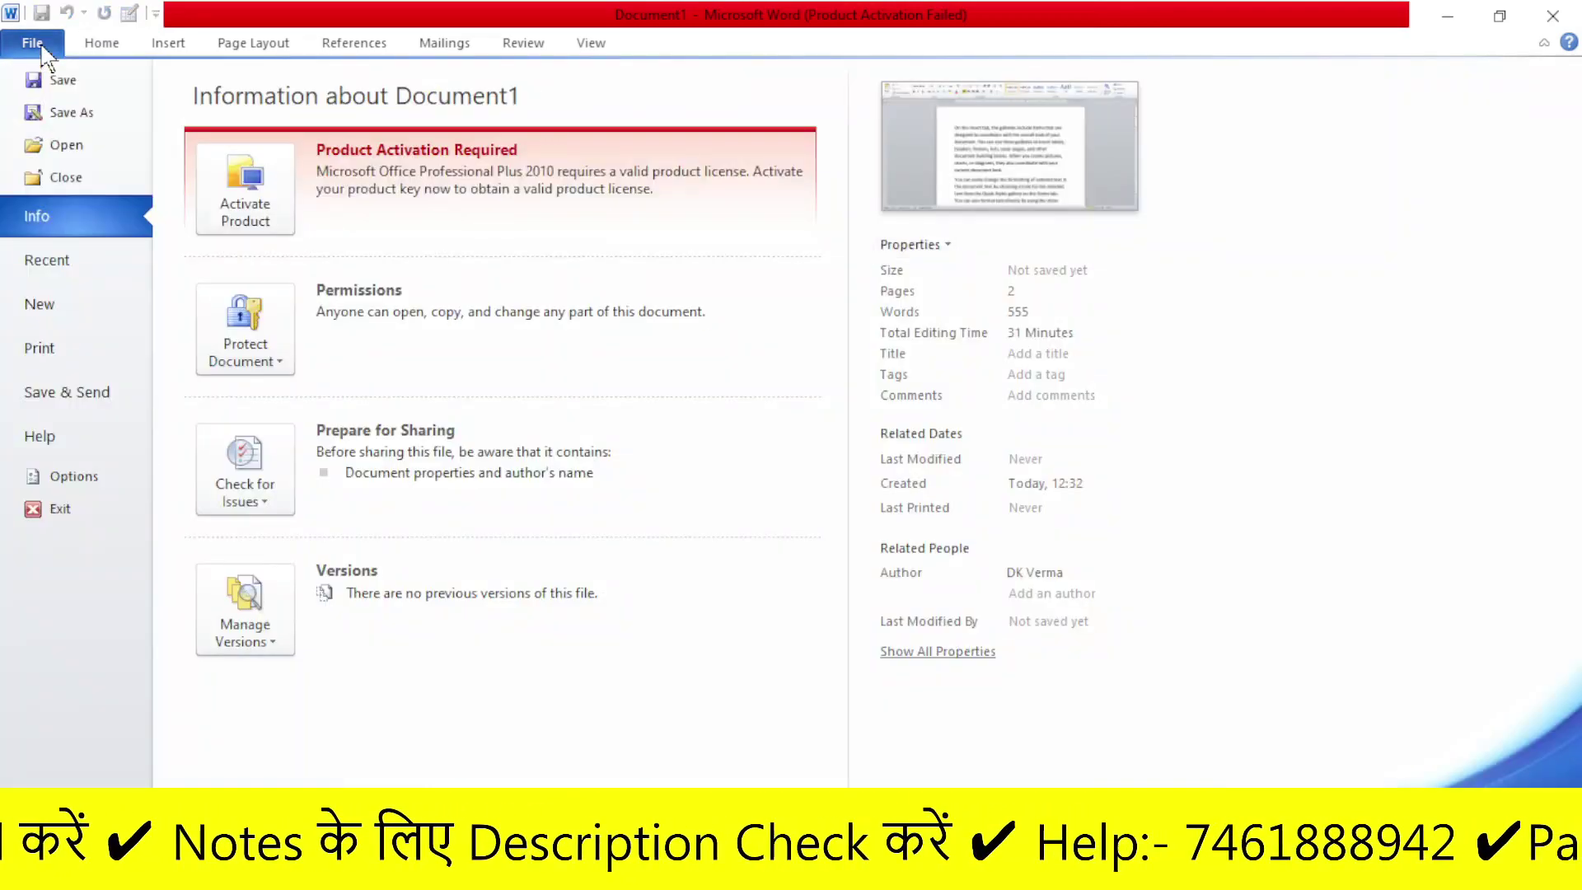
{"action": "left_click", "coordinate": [71, 485]}
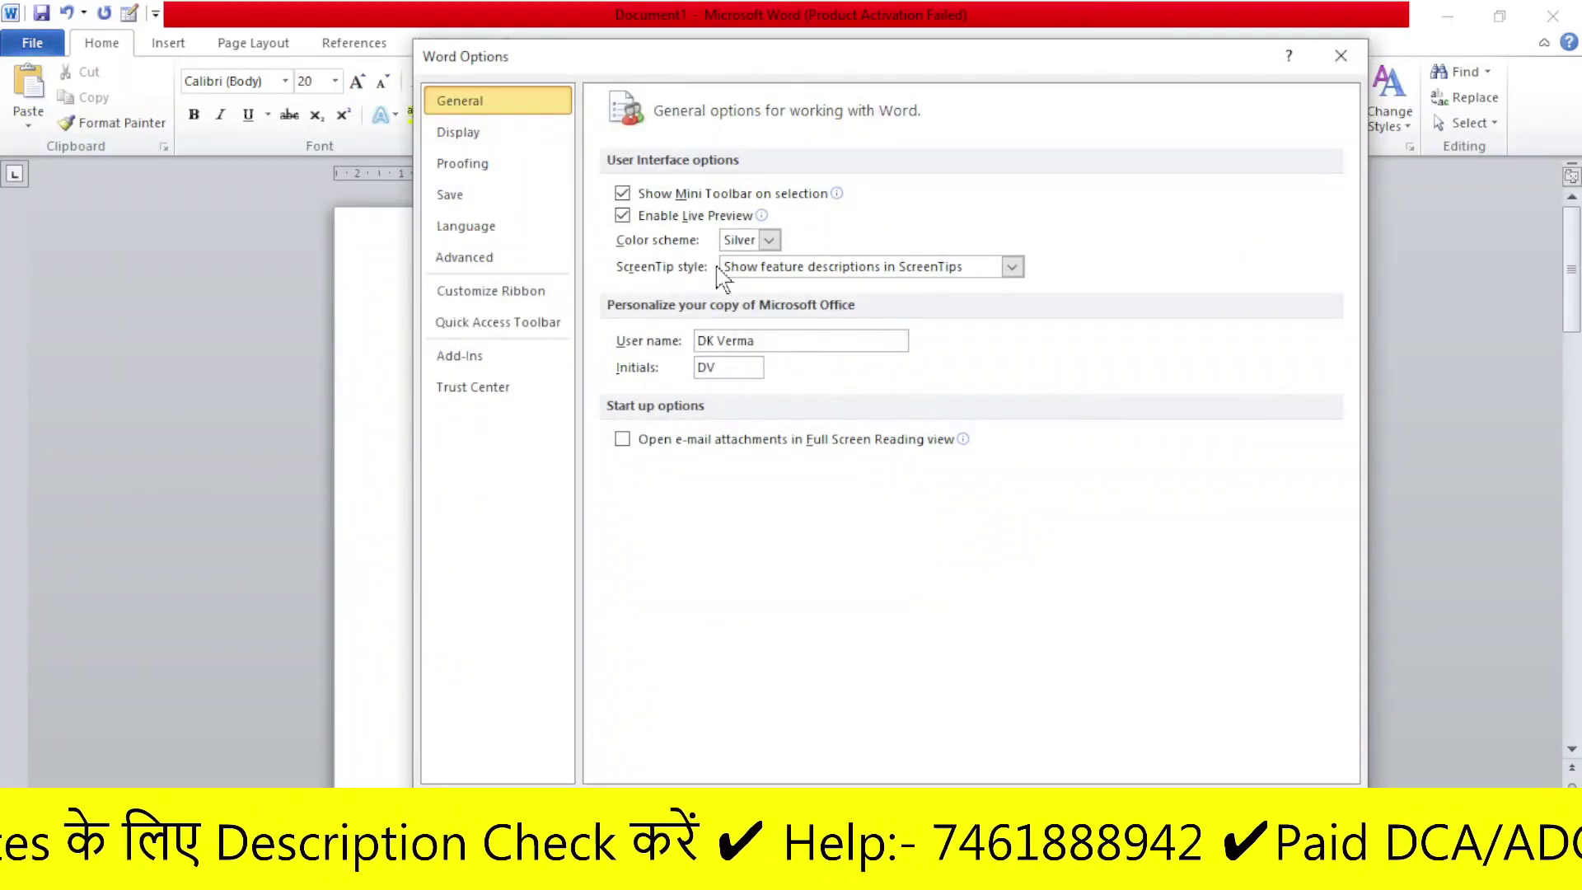
{"action": "left_click", "coordinate": [460, 142]}
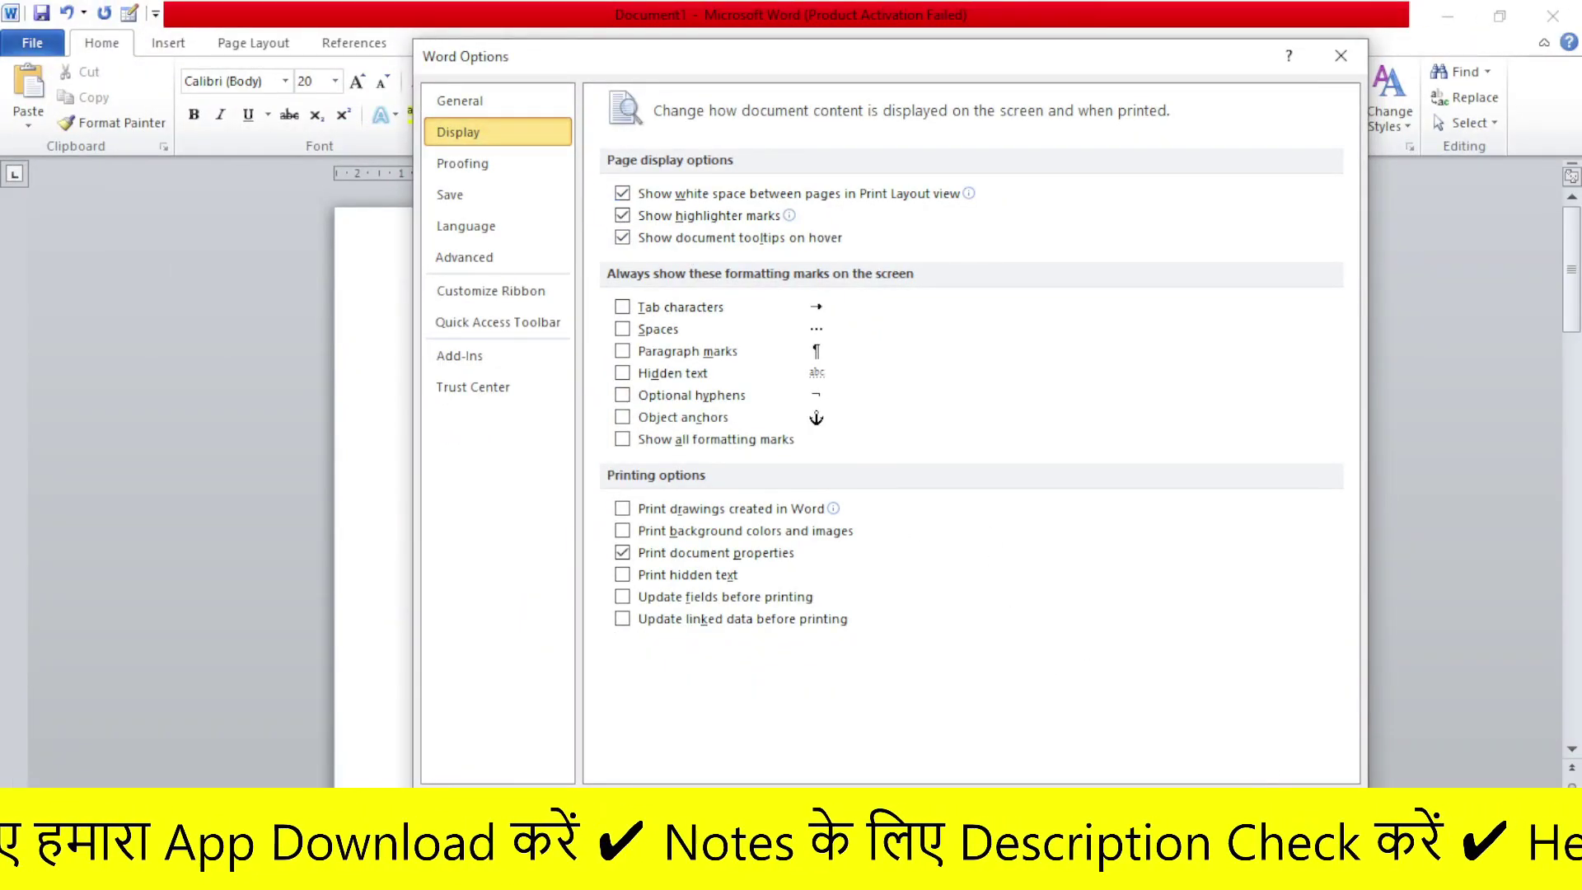
{"action": "key", "text": "Return"}
{"action": "scroll", "coordinate": [794, 494], "scroll_direction": "down", "scroll_amount": 4}
{"action": "scroll", "coordinate": [794, 494], "scroll_direction": "down", "scroll_amount": 4}
{"action": "scroll", "coordinate": [793, 494], "scroll_direction": "down", "scroll_amount": 4}
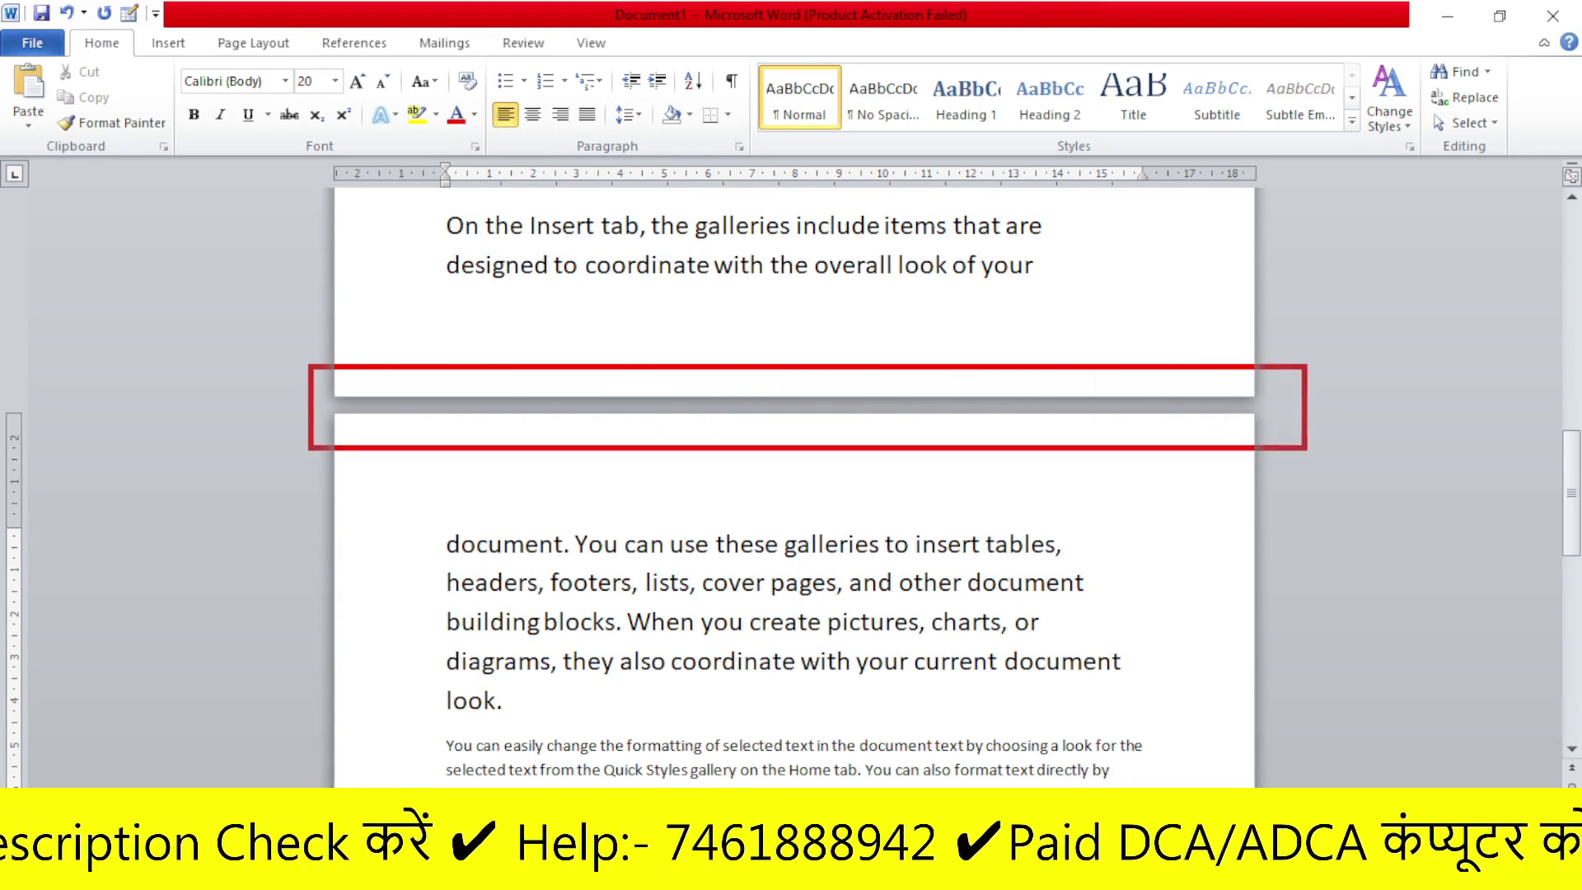
Uncheck 'Show white space between pages in Print Layout view', leaving highlighter marks checked.
{"action": "left_click", "coordinate": [33, 42]}
{"action": "left_click", "coordinate": [66, 472]}
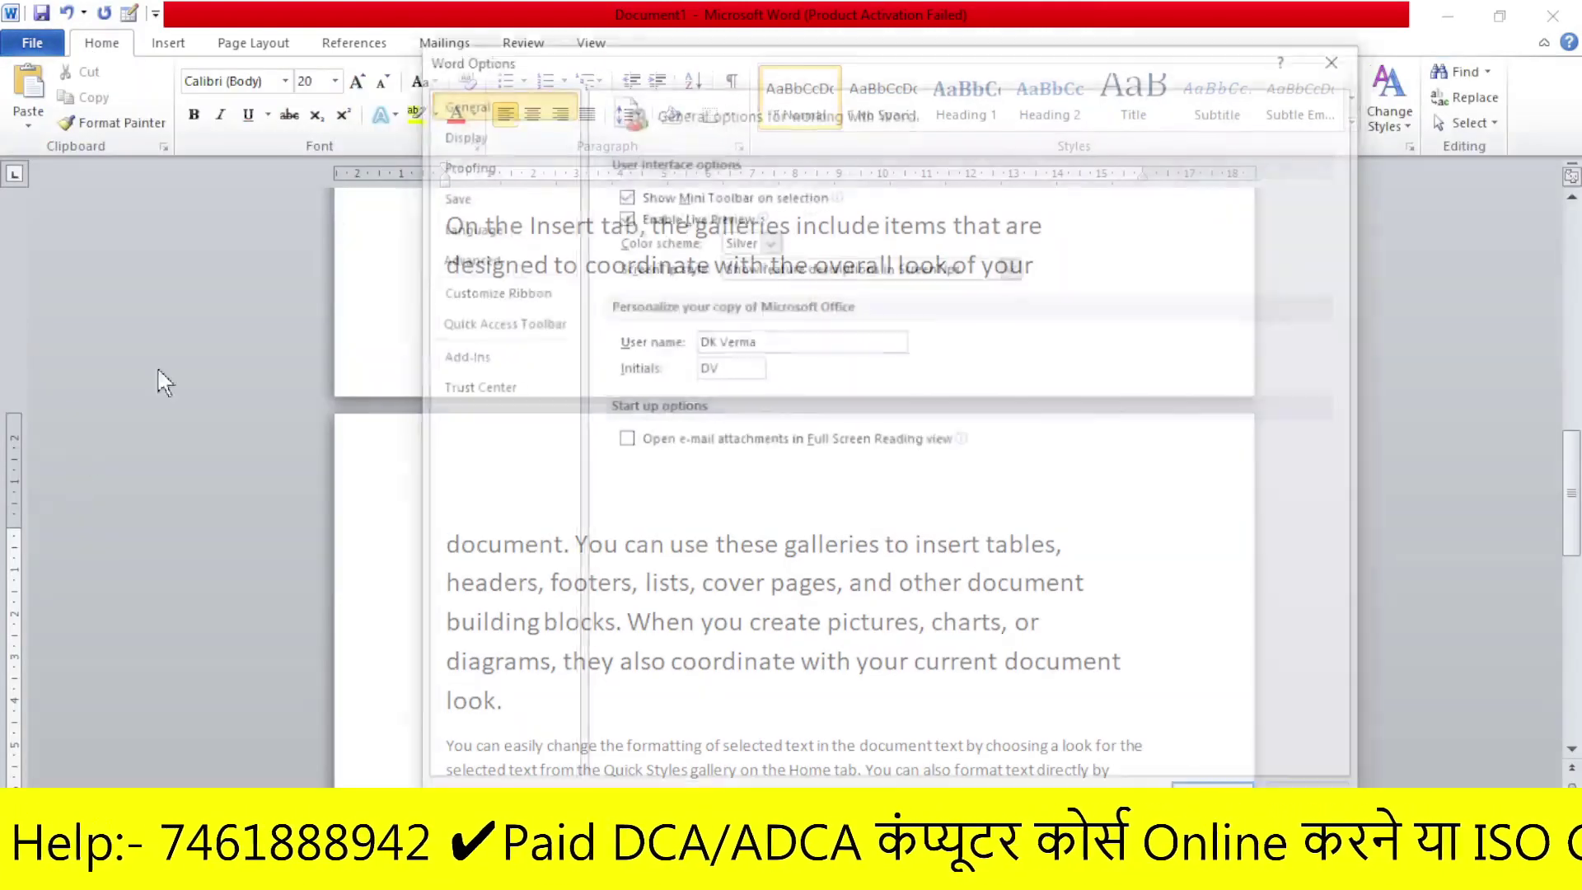
{"action": "left_click", "coordinate": [465, 133]}
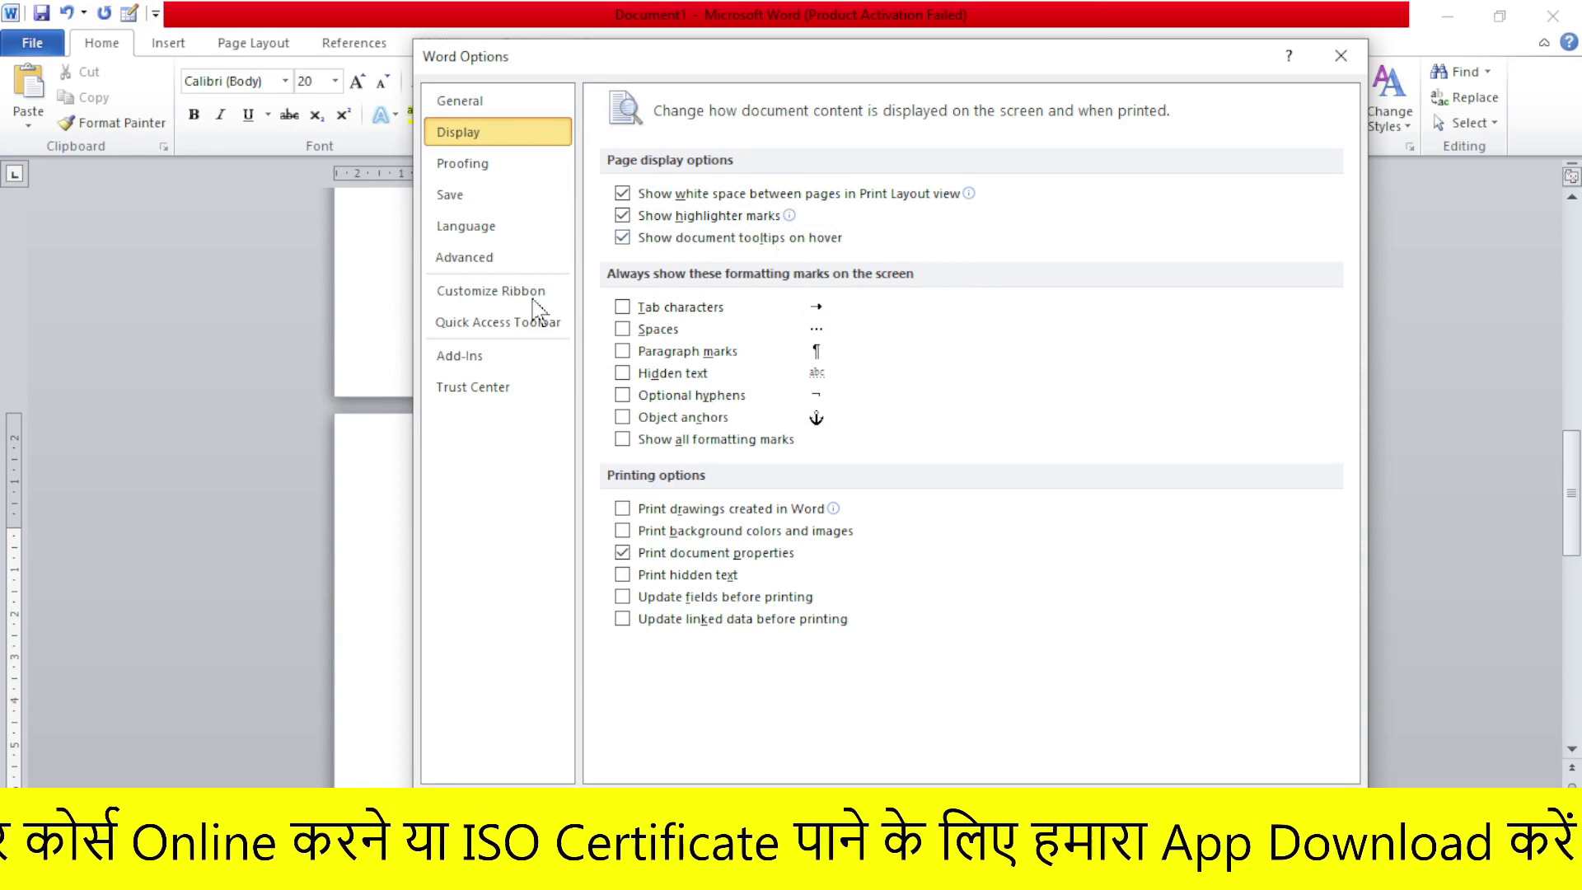
{"action": "mouse_move", "coordinate": [857, 70]}
{"action": "left_mouse_down"}
{"action": "mouse_move", "coordinate": [1091, 104]}
{"action": "mouse_move", "coordinate": [685, 54]}
{"action": "left_mouse_up"}
{"action": "left_click", "coordinate": [459, 199]}
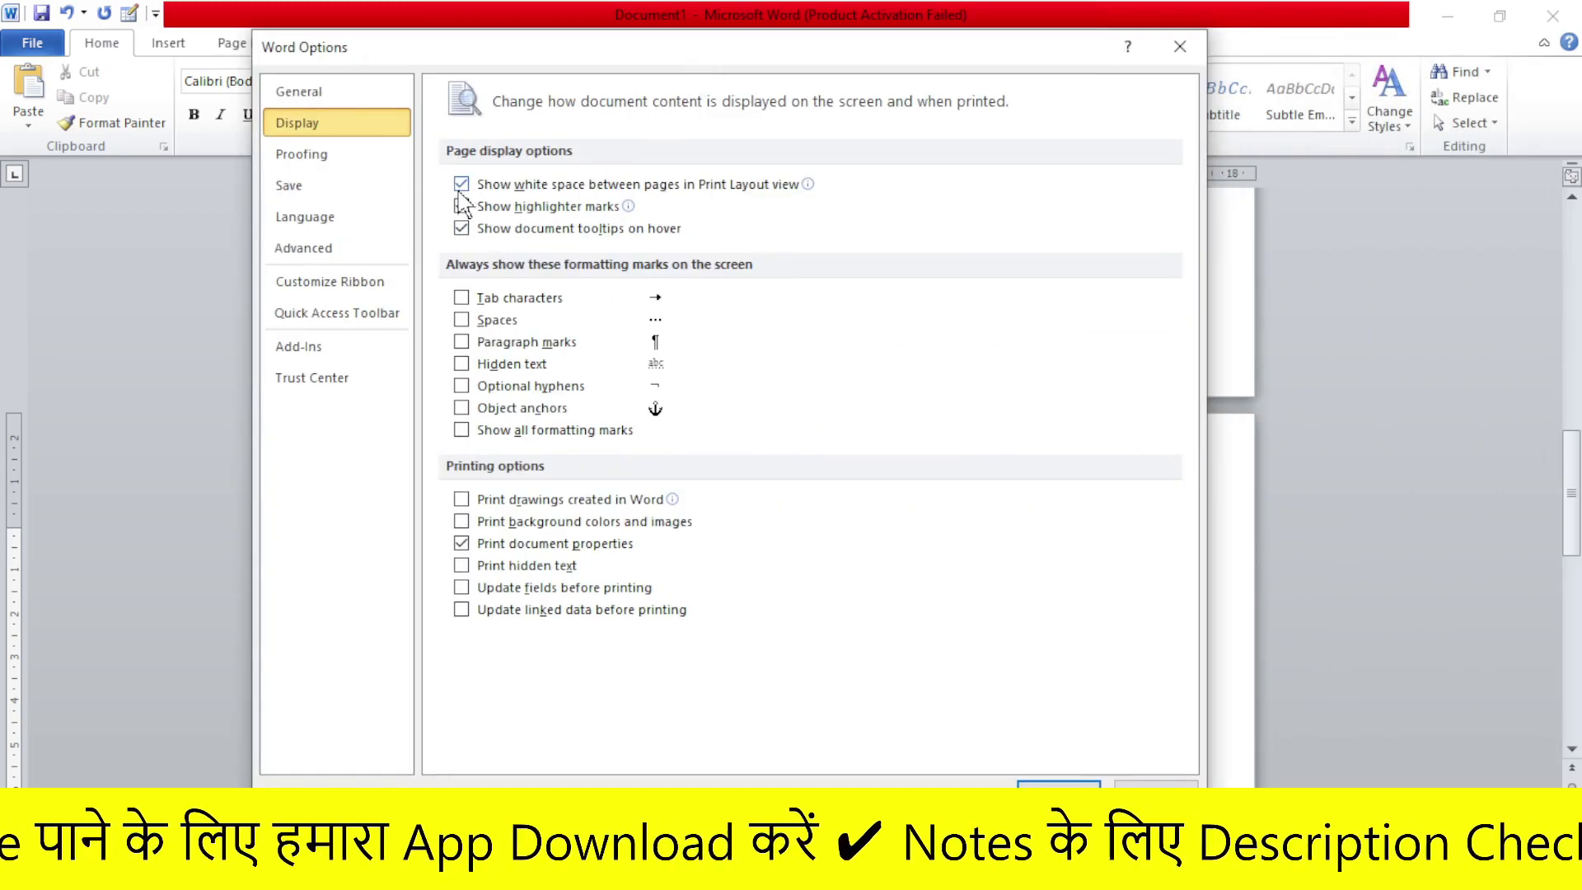
{"action": "left_click", "coordinate": [461, 205]}
{"action": "left_click", "coordinate": [462, 184]}
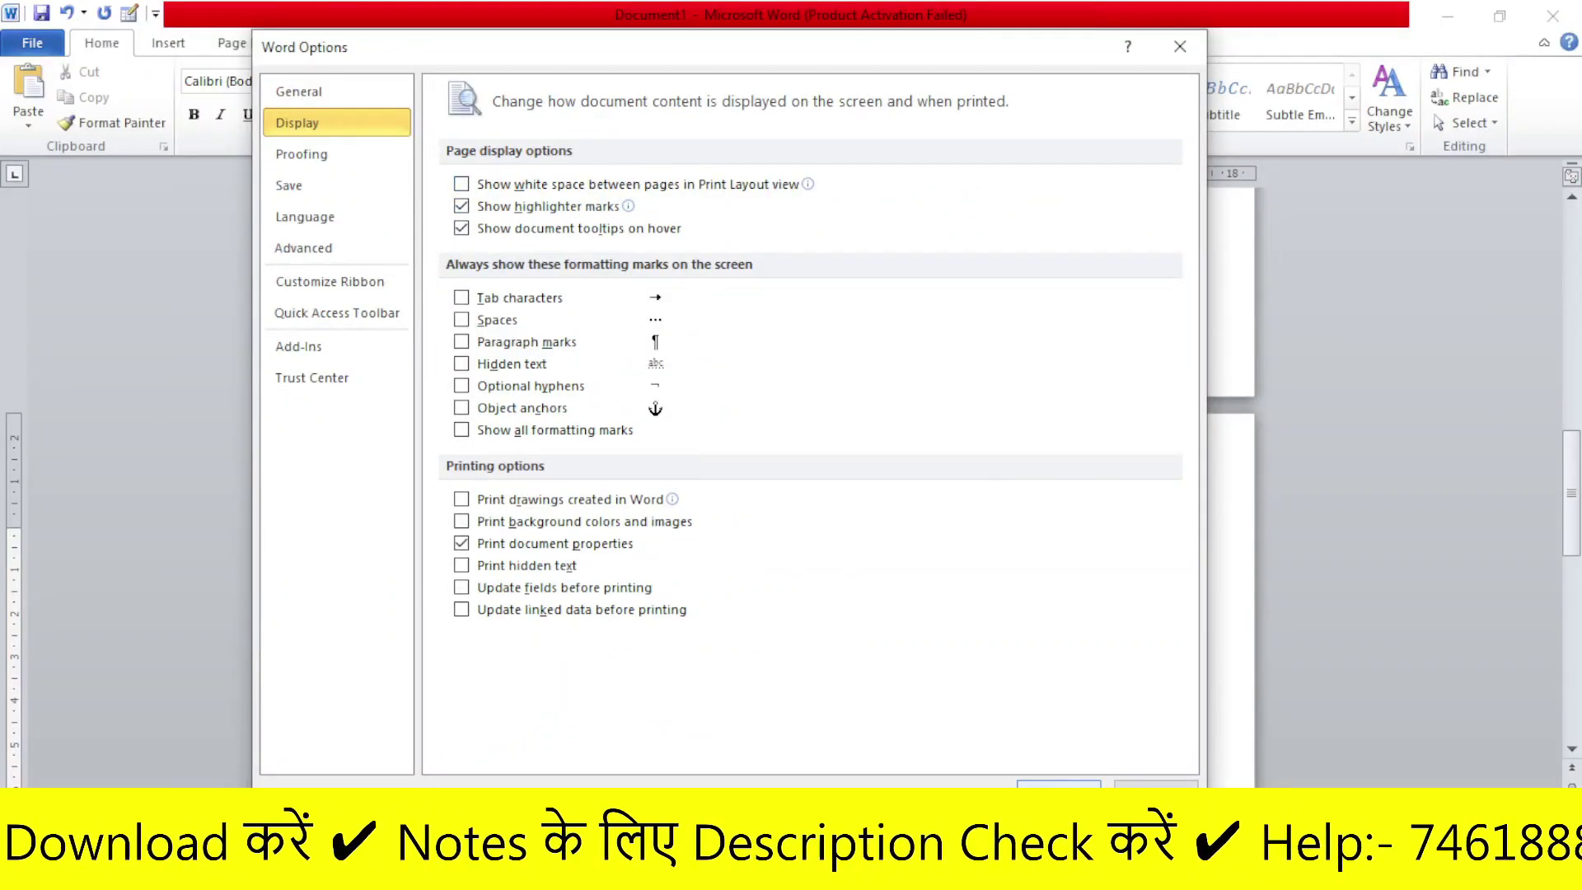
{"action": "left_click", "coordinate": [1039, 771]}
{"action": "scroll", "coordinate": [792, 486], "scroll_direction": "up", "scroll_amount": 5}
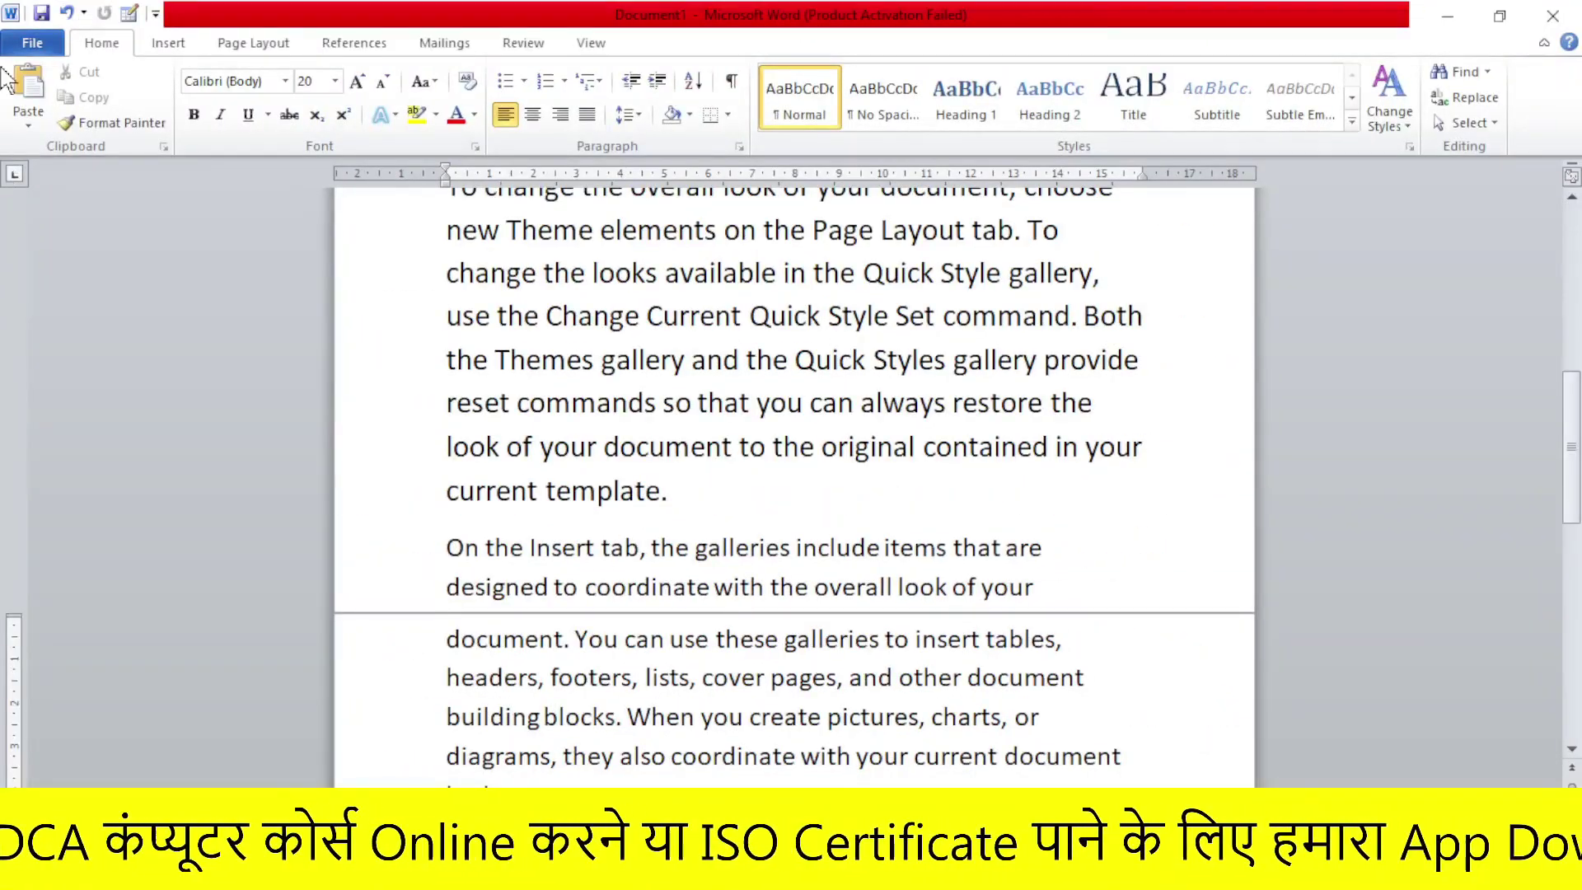
On the Display options, check 'Show white space between pages' and 'Tab characters', then OK.
{"action": "left_click", "coordinate": [33, 45]}
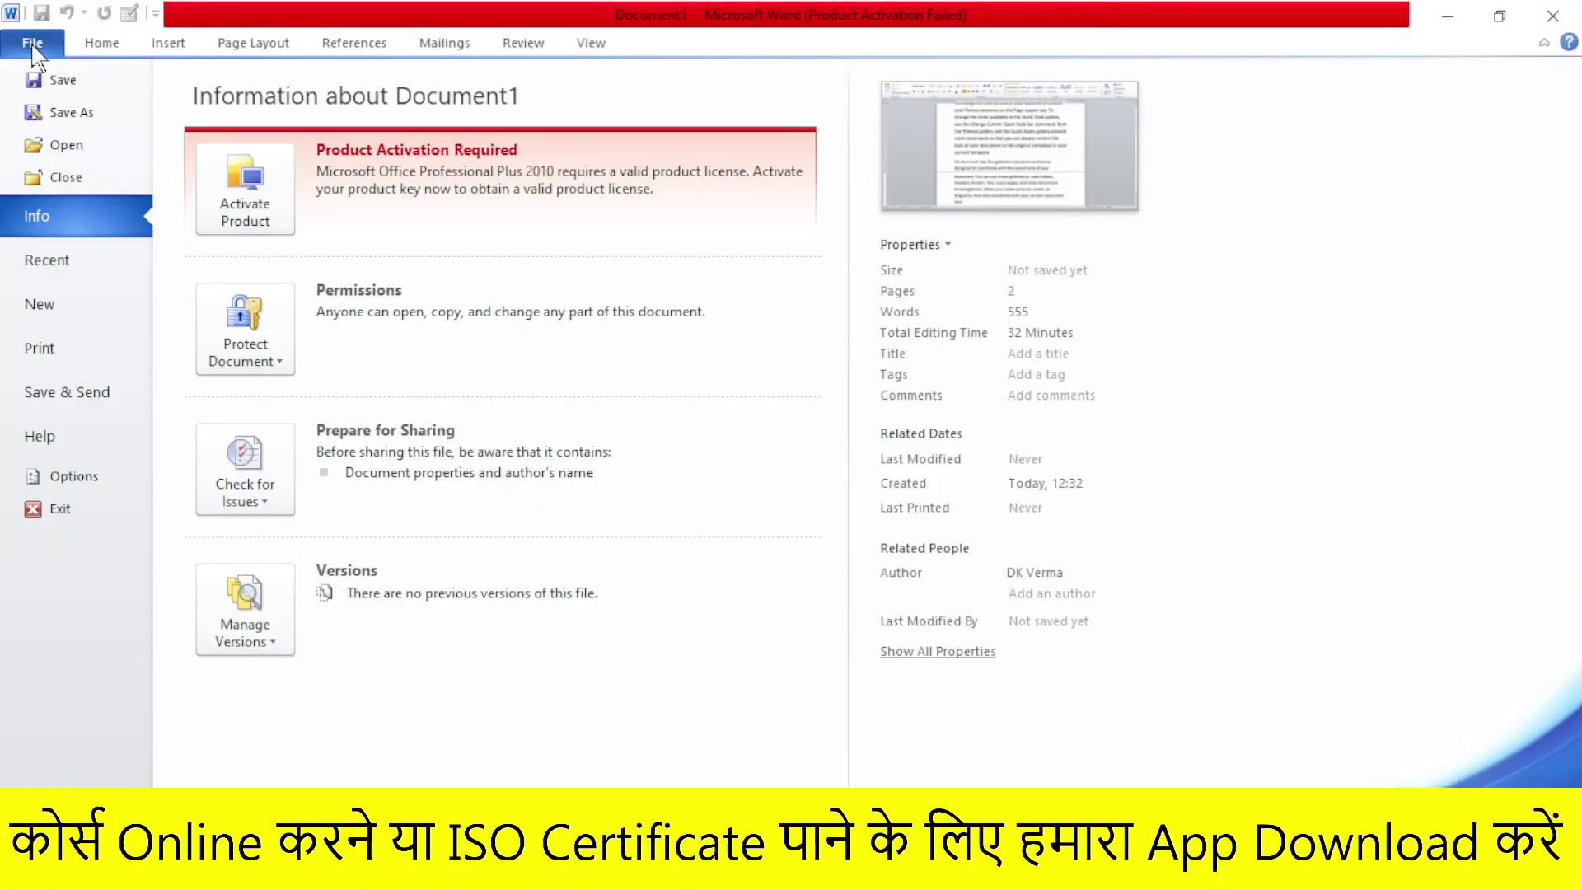
{"action": "left_click", "coordinate": [71, 466]}
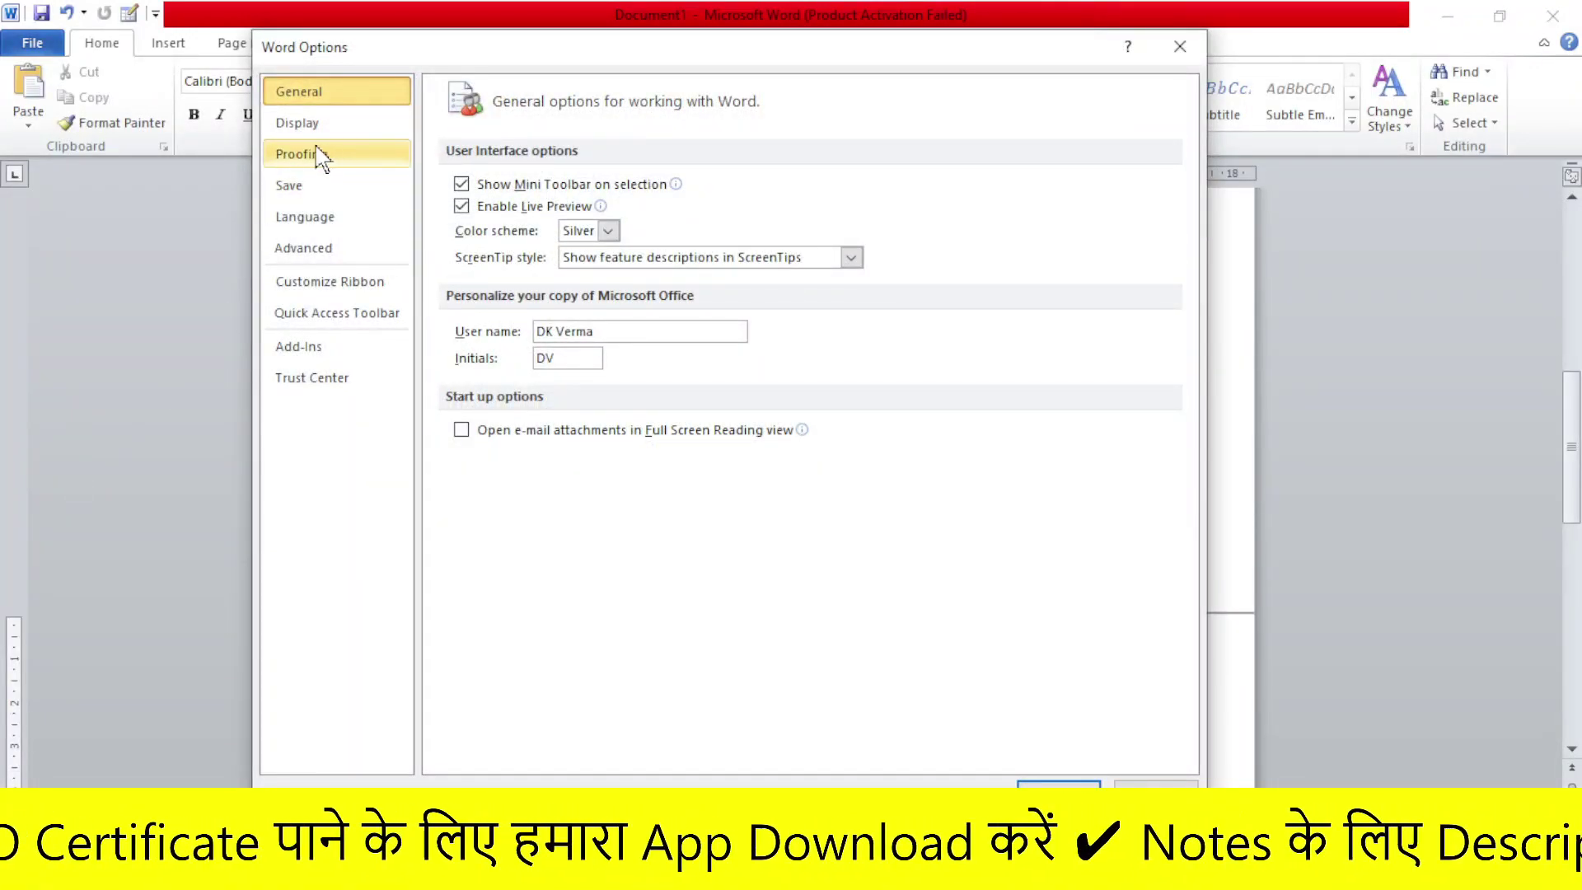
{"action": "left_click", "coordinate": [307, 129]}
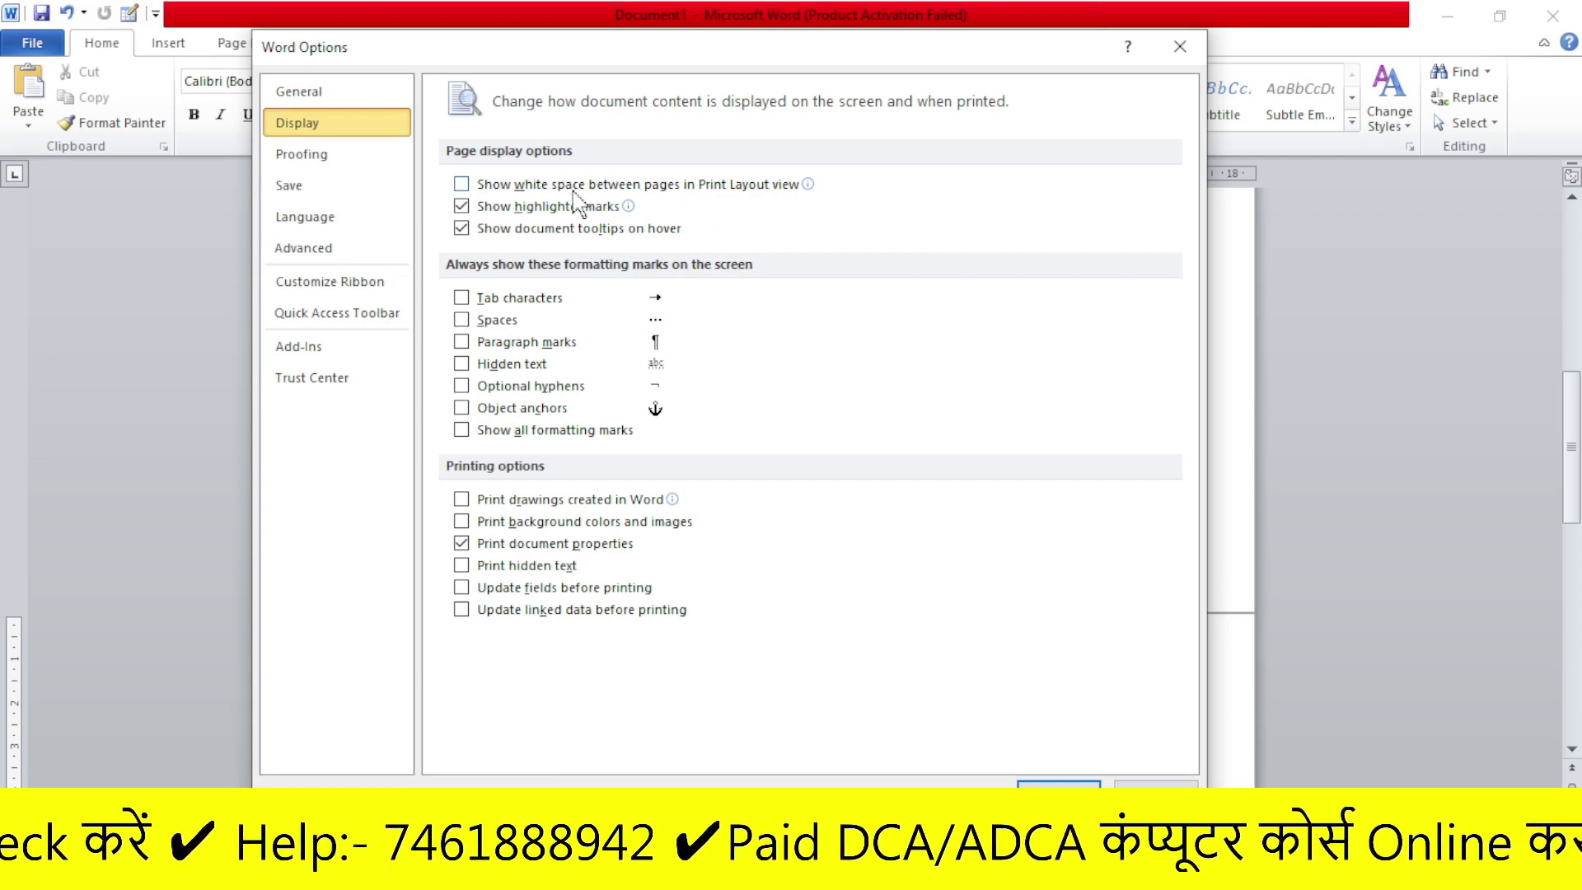
{"action": "left_click", "coordinate": [462, 186]}
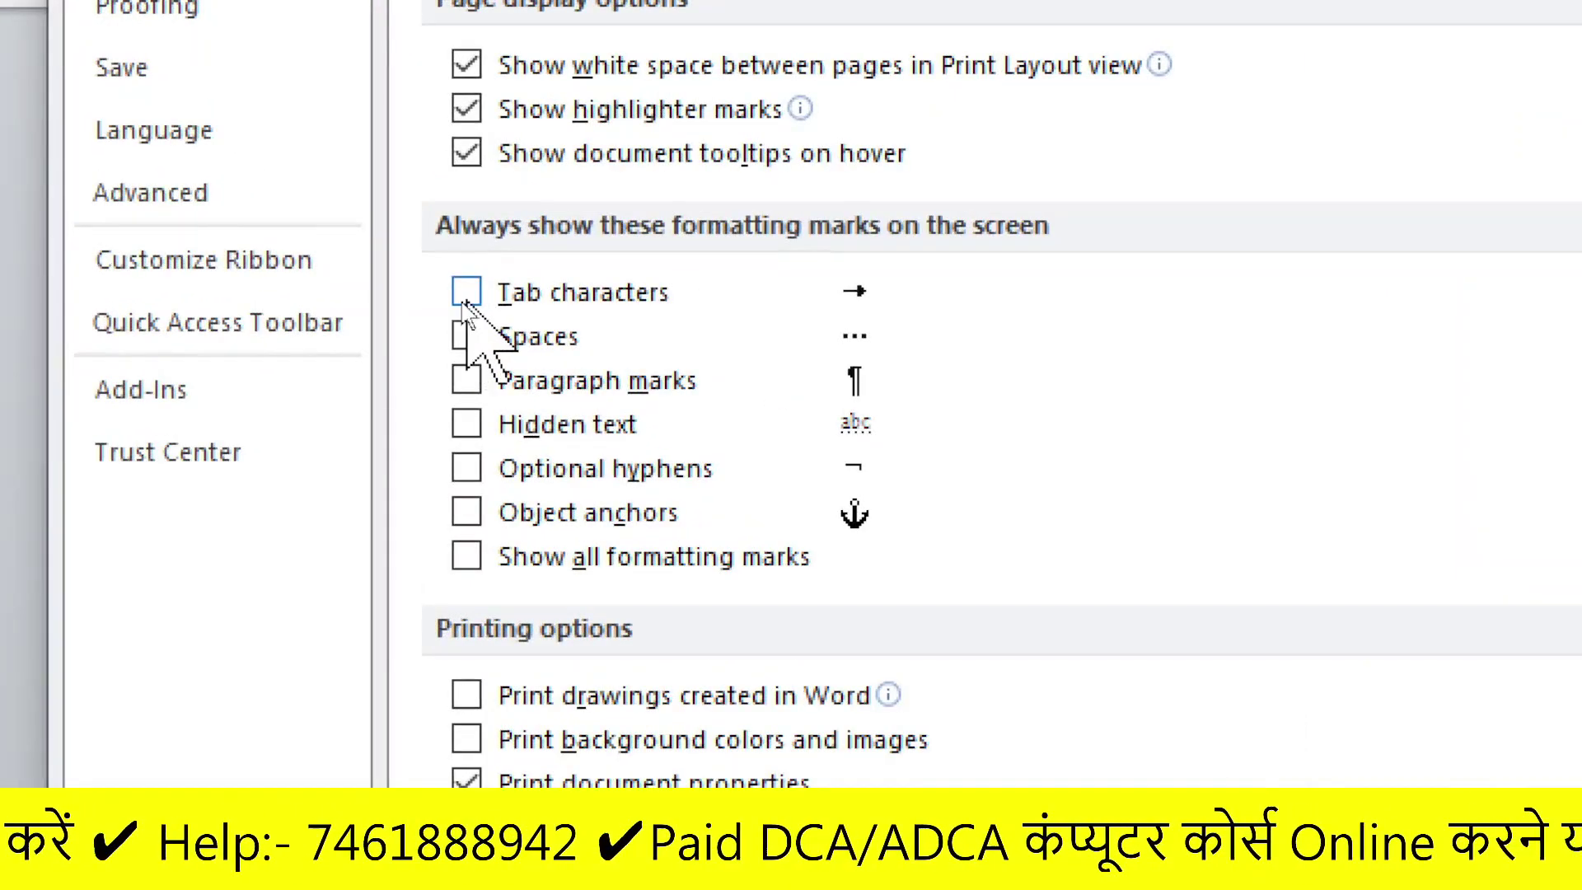
{"action": "left_click", "coordinate": [462, 300]}
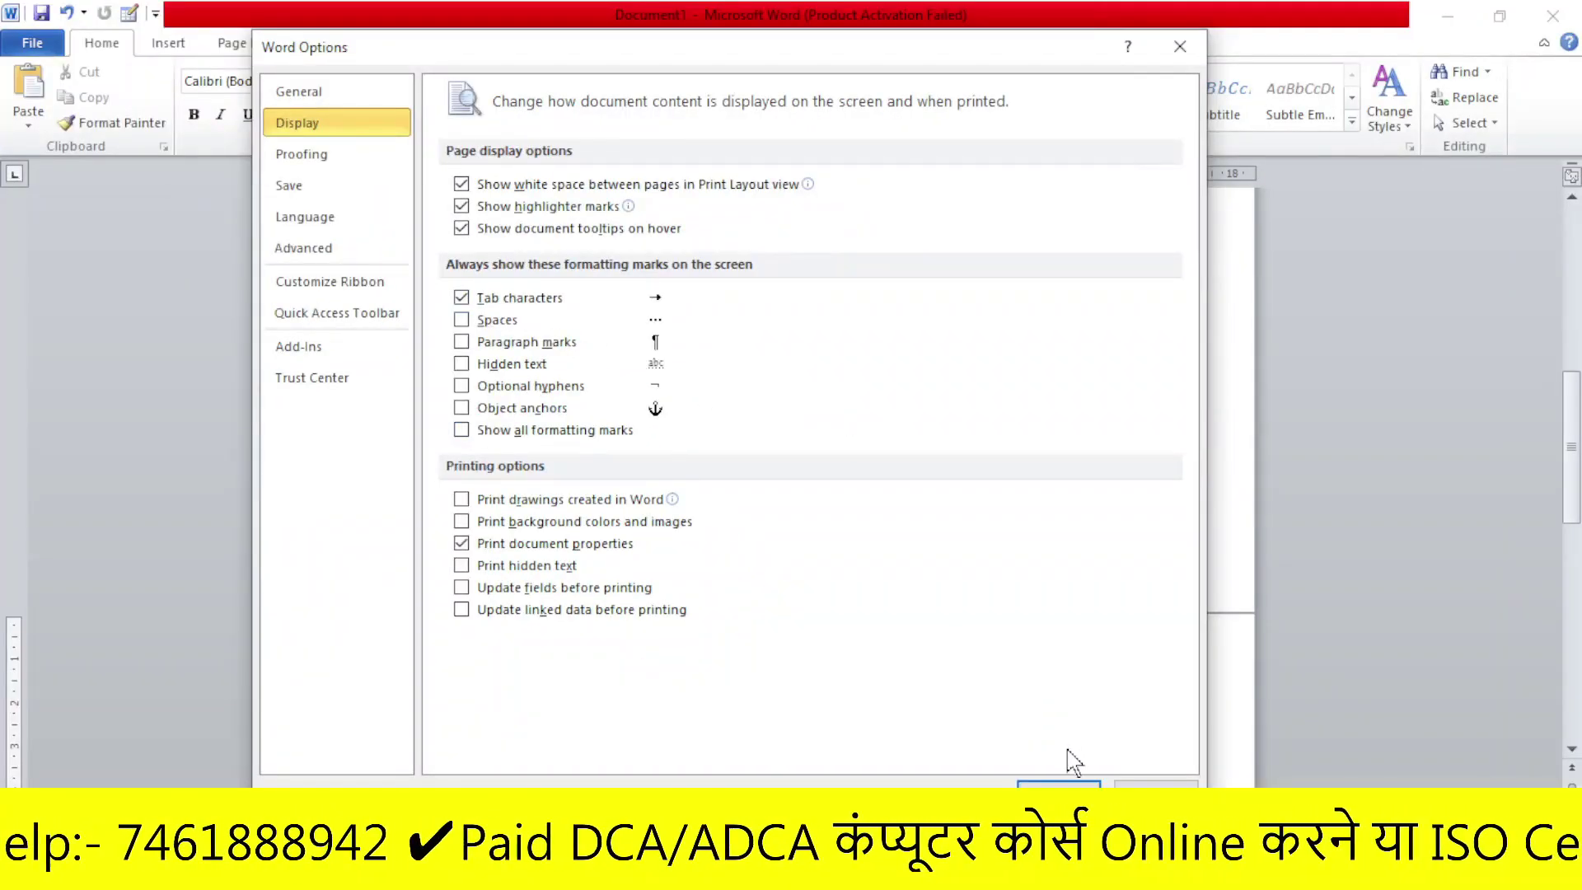
{"action": "left_click", "coordinate": [1063, 770]}
{"action": "scroll", "coordinate": [794, 487], "scroll_direction": "up", "scroll_amount": 5}
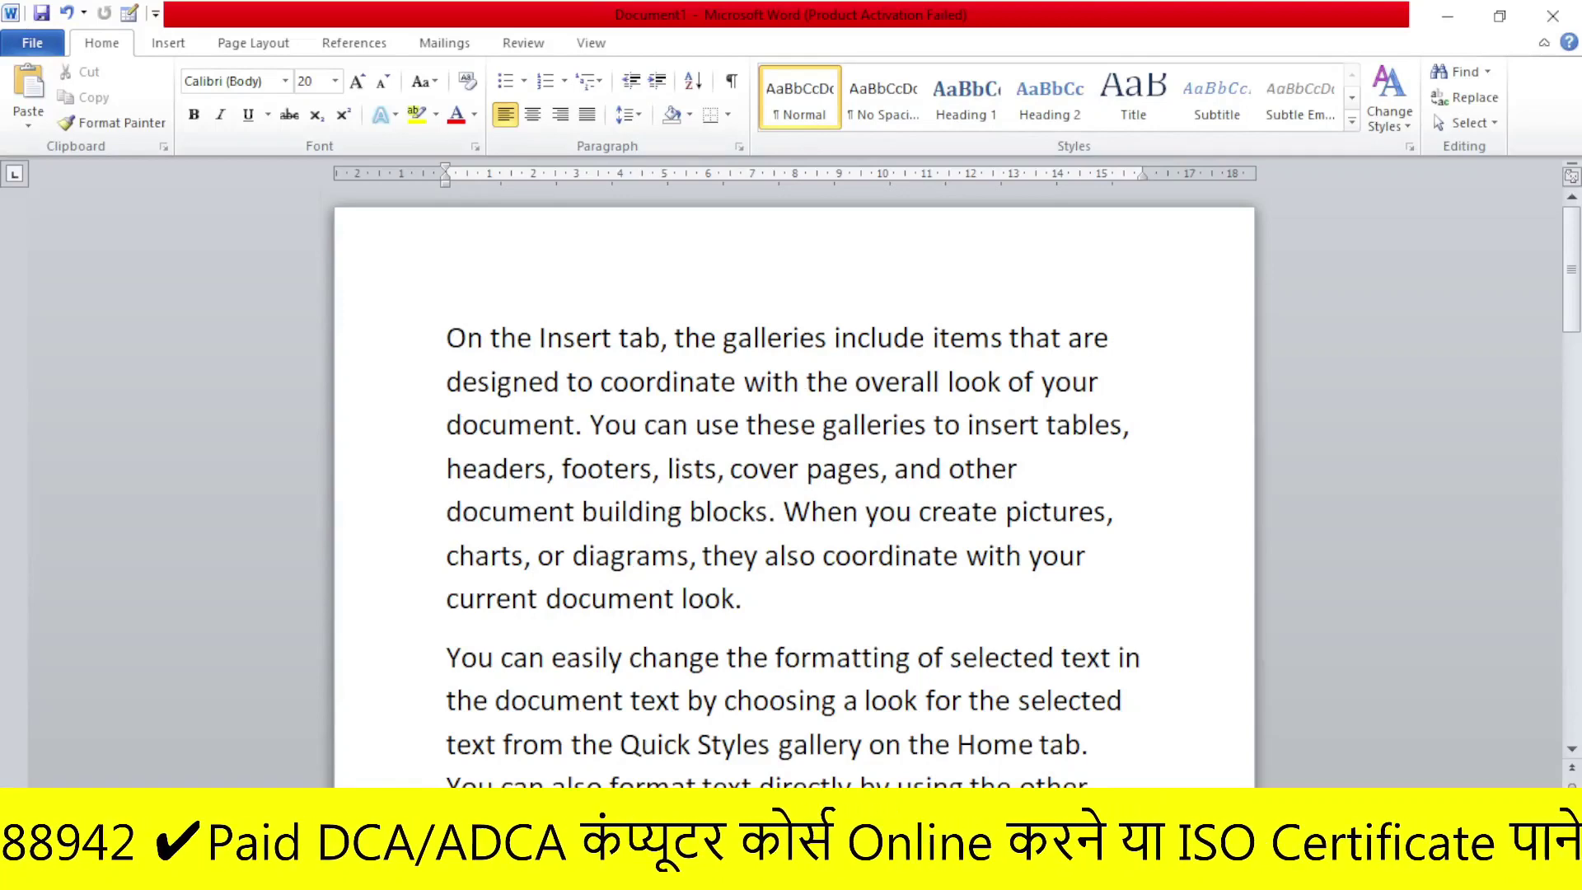
Delete all the document text and type 'Sgfuiegehkfguyk' and 'jhytuy6rt6' separated by several tabs.
{"action": "left_click_drag", "start_coordinate": [446, 337], "coordinate": [1038, 599]}
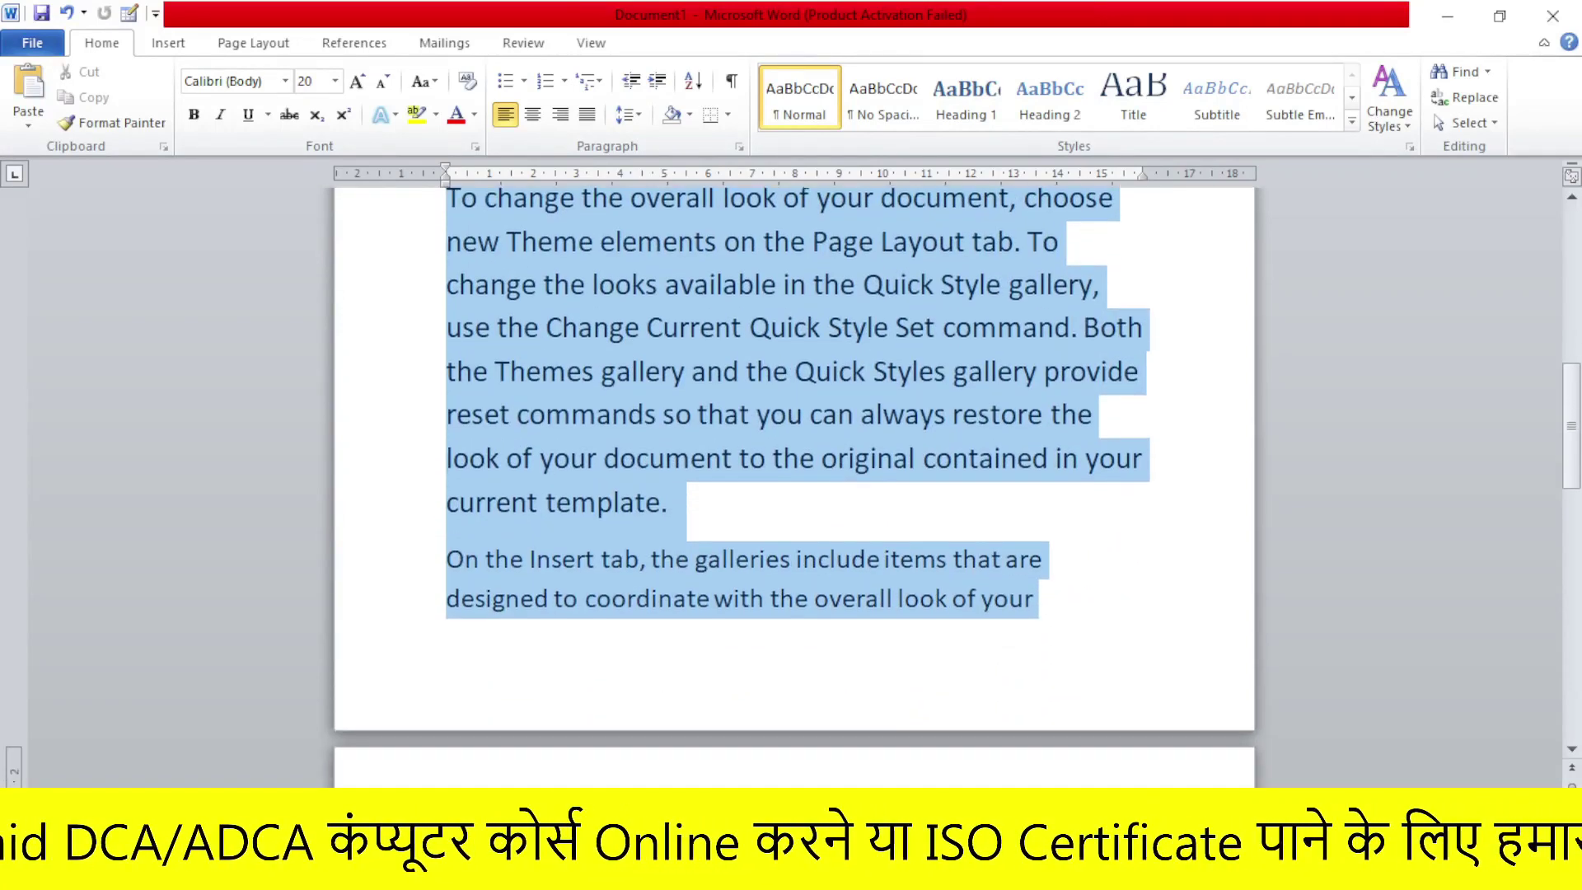
{"action": "left_click_drag", "start_coordinate": [1039, 824], "coordinate": [1039, 824]}
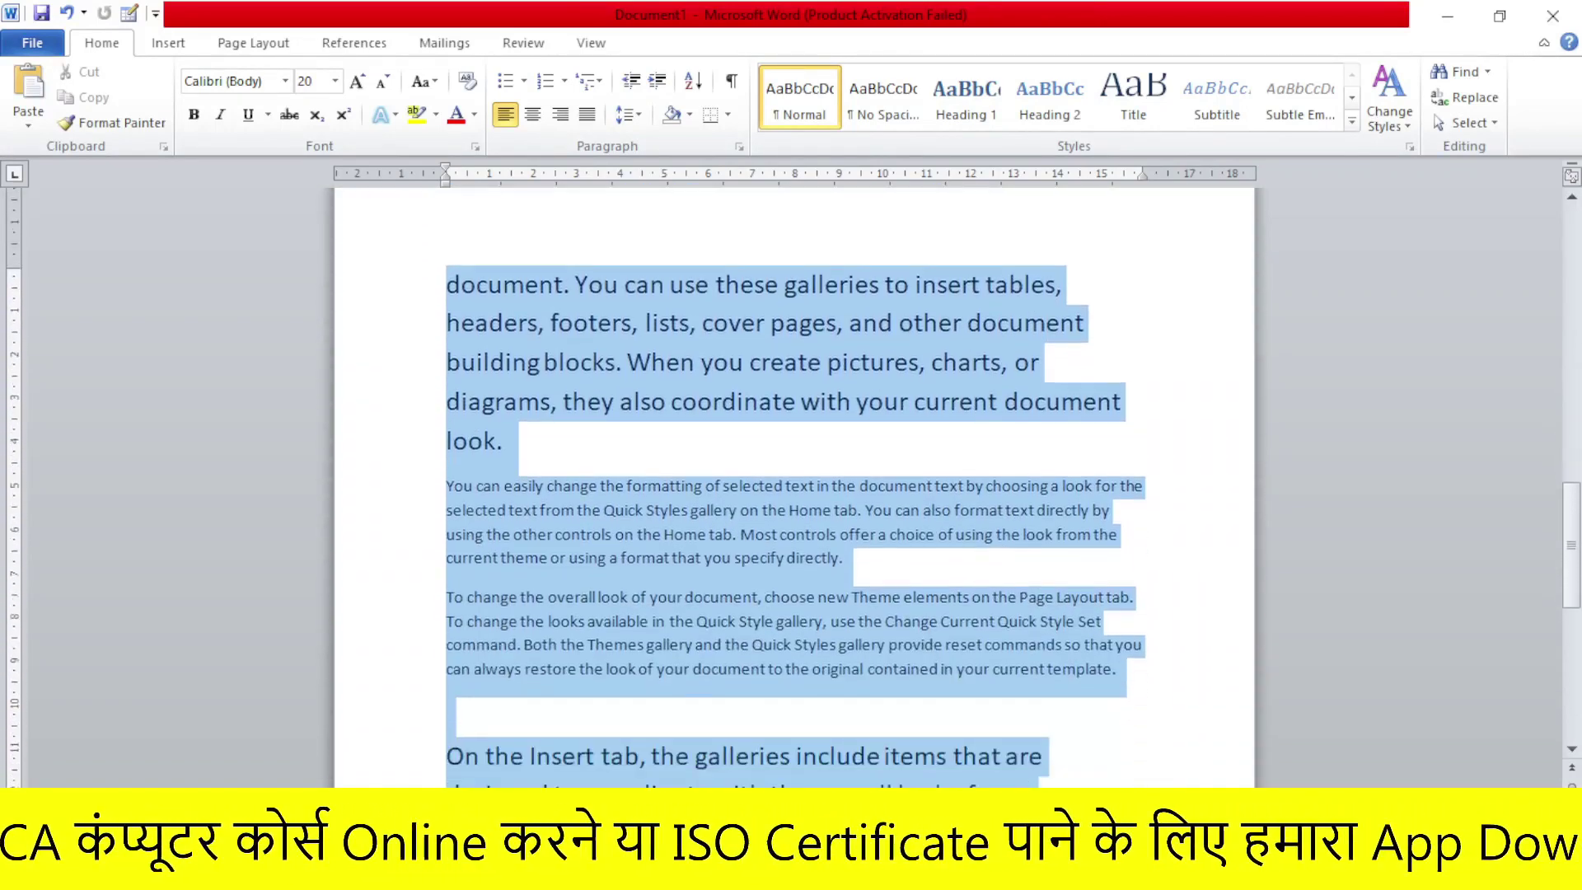
{"action": "left_click_drag", "start_coordinate": [1038, 824], "coordinate": [1038, 824]}
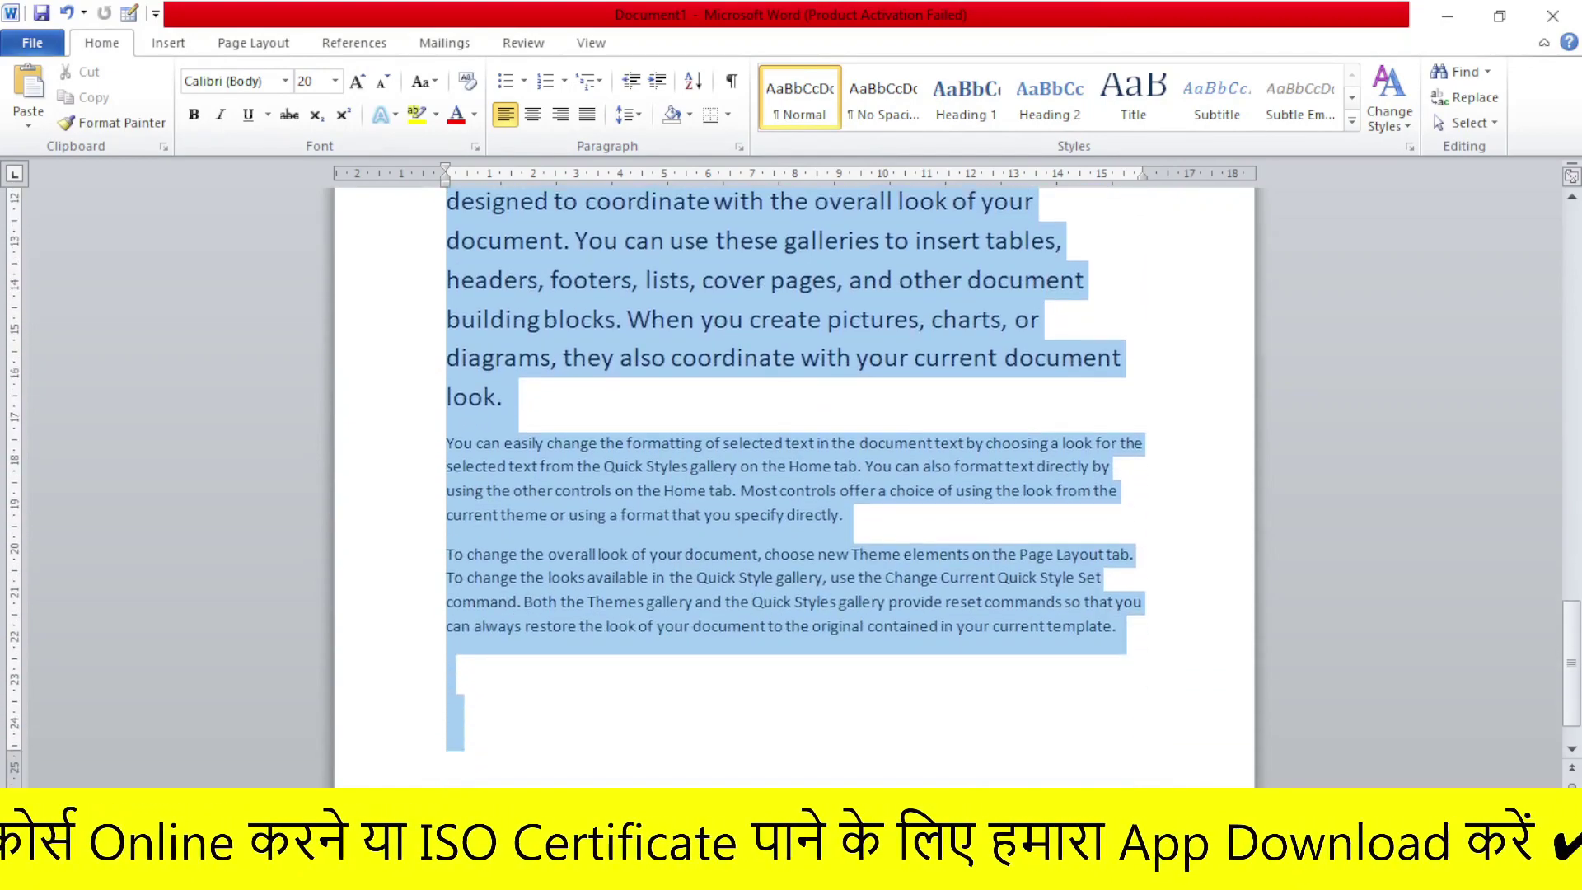
{"action": "key", "text": "Delete"}
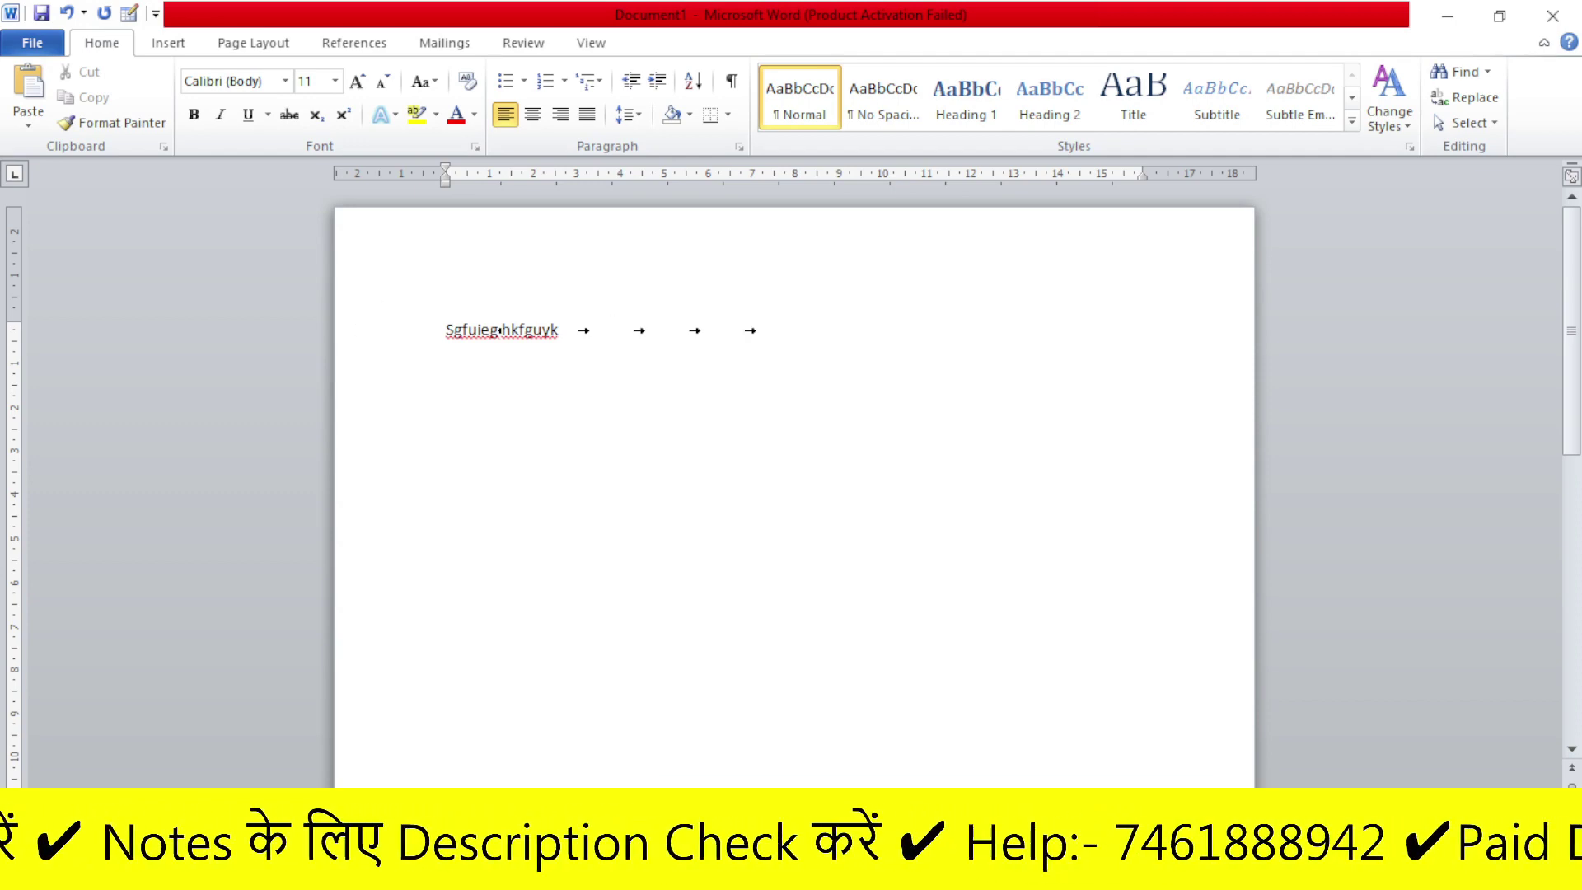
{"action": "type", "text": "jhytuy6rt6"}
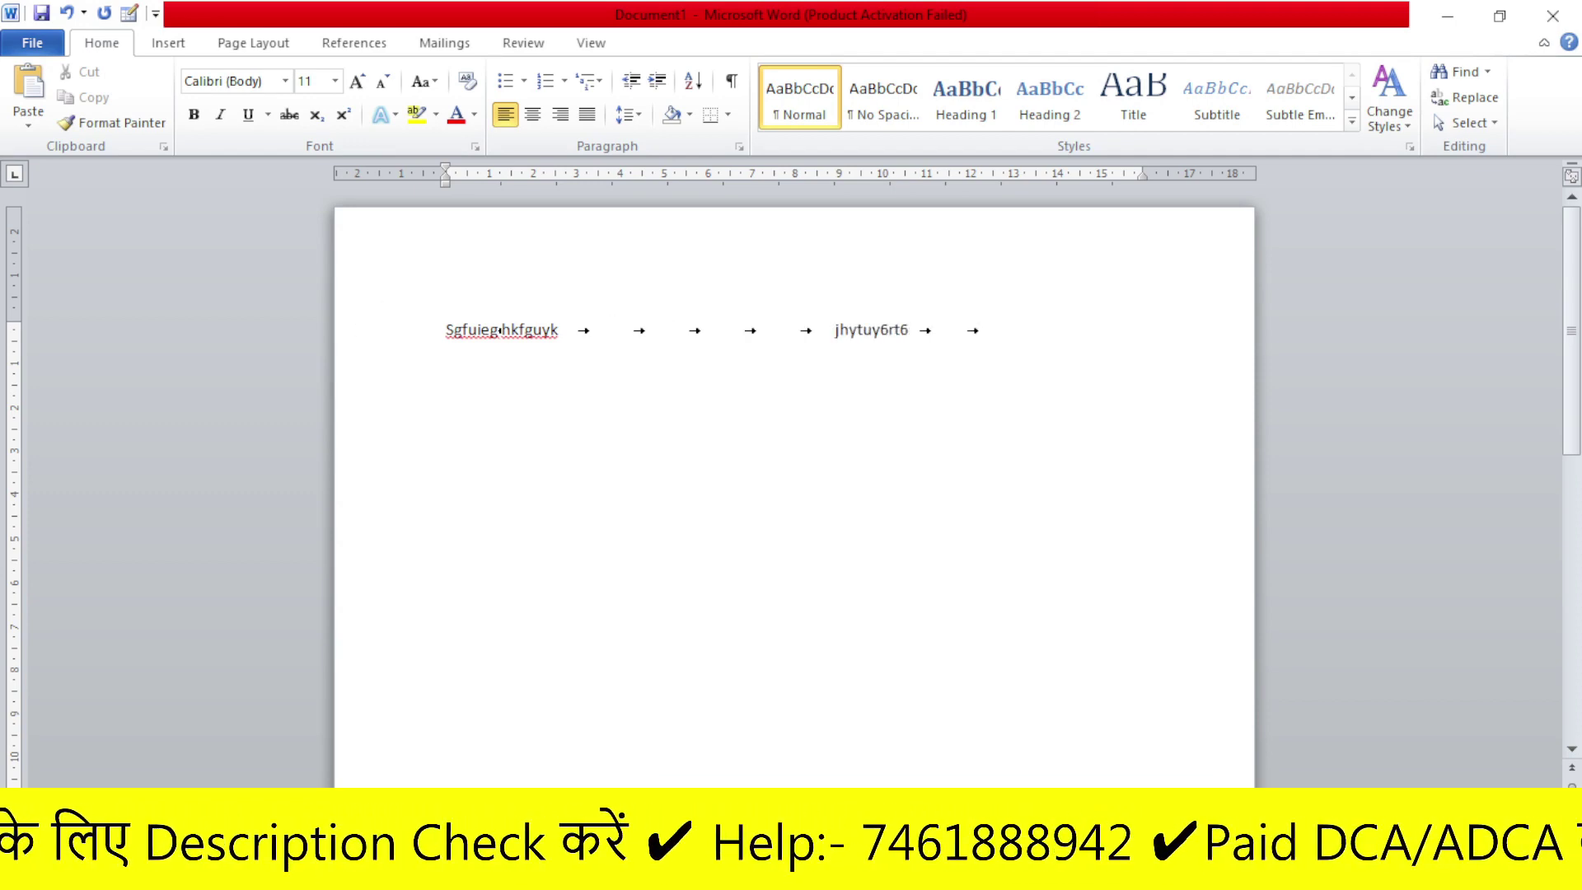
On the Display options, uncheck 'Tab characters' and check 'Spaces', then OK.
{"action": "left_click", "coordinate": [51, 42]}
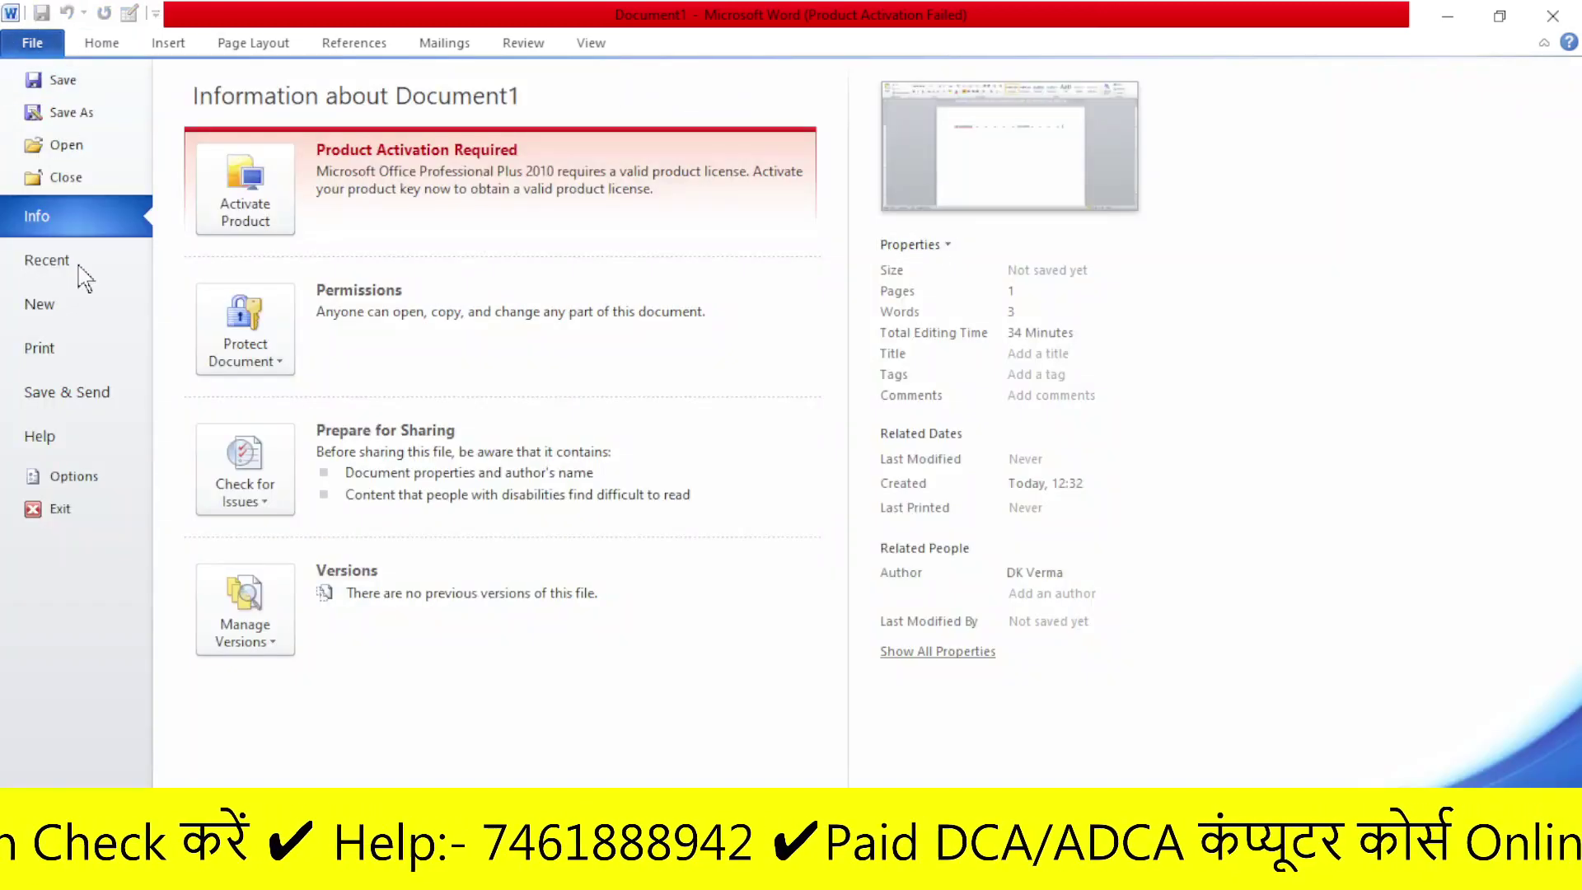
{"action": "left_click", "coordinate": [86, 485]}
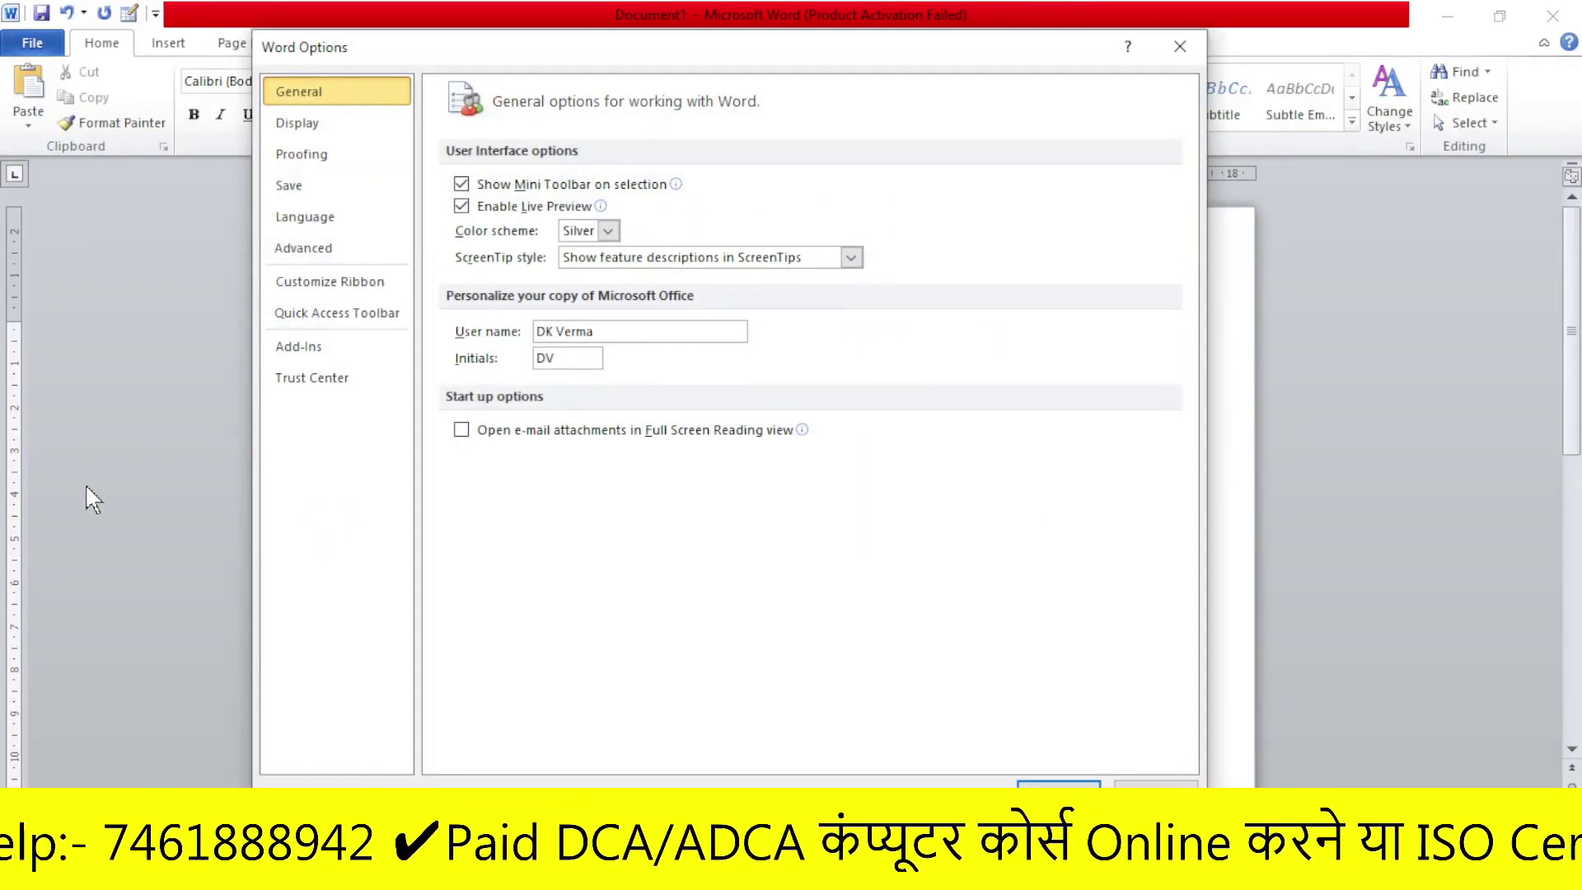
{"action": "left_click", "coordinate": [309, 124]}
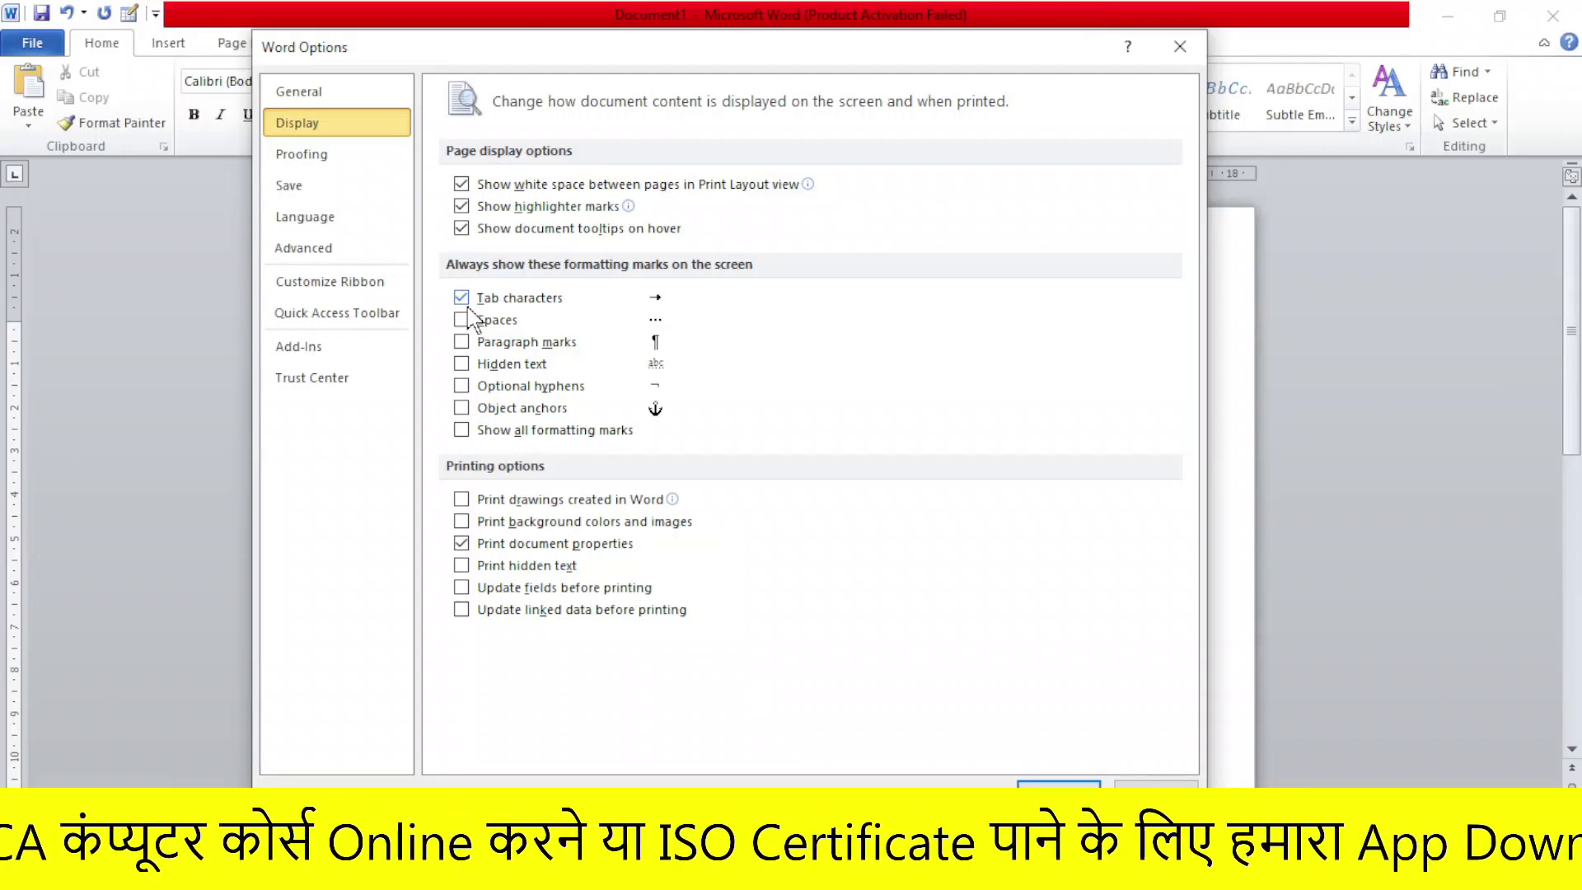
{"action": "left_click", "coordinate": [462, 299]}
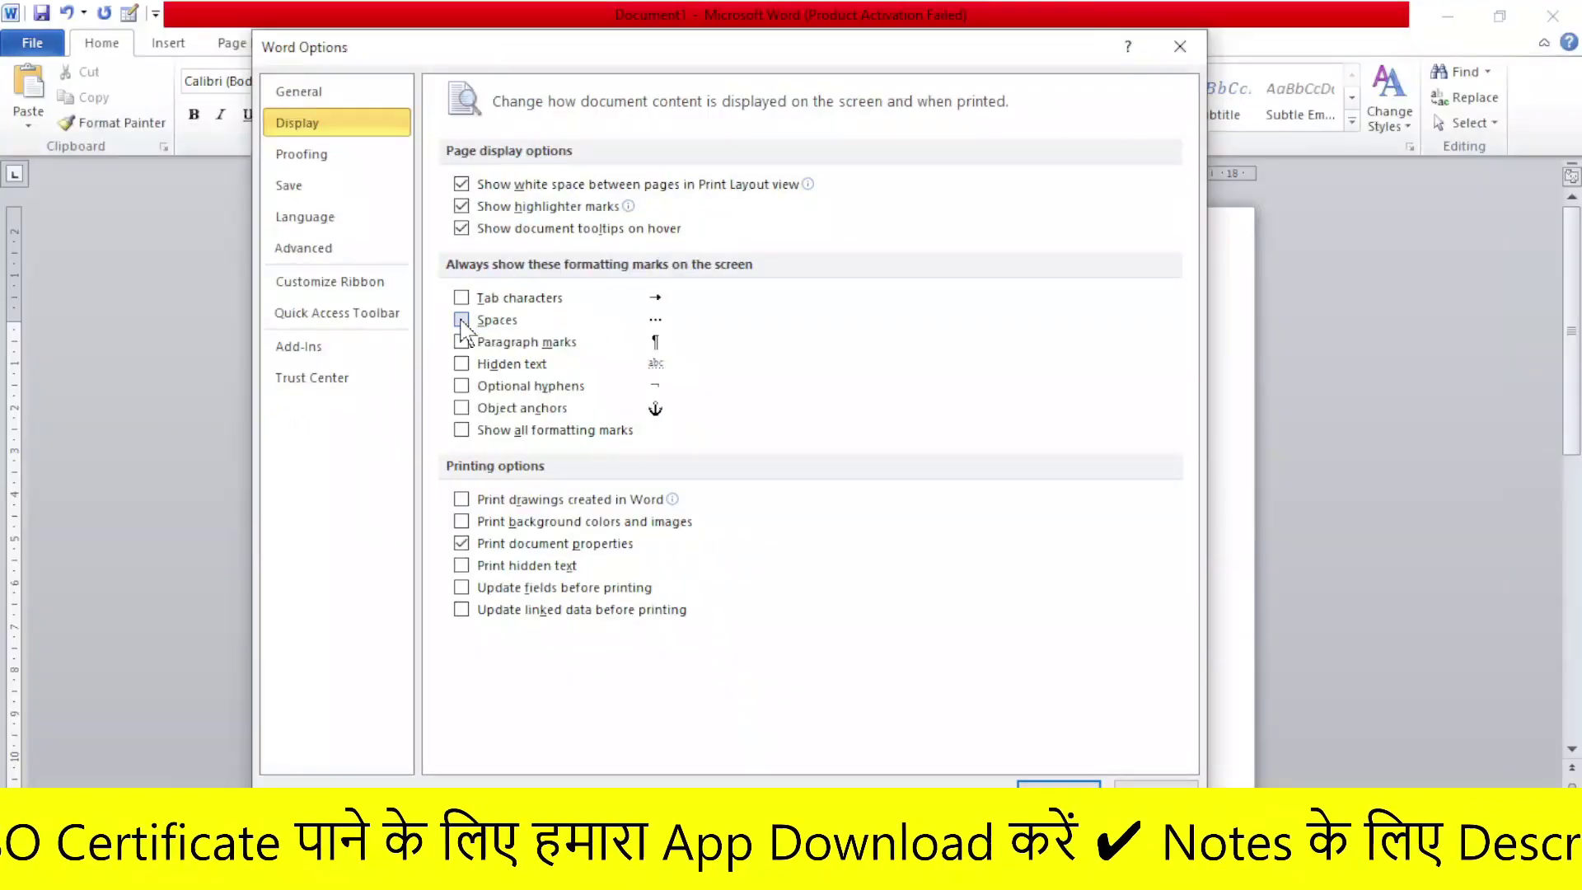
{"action": "left_click", "coordinate": [463, 321]}
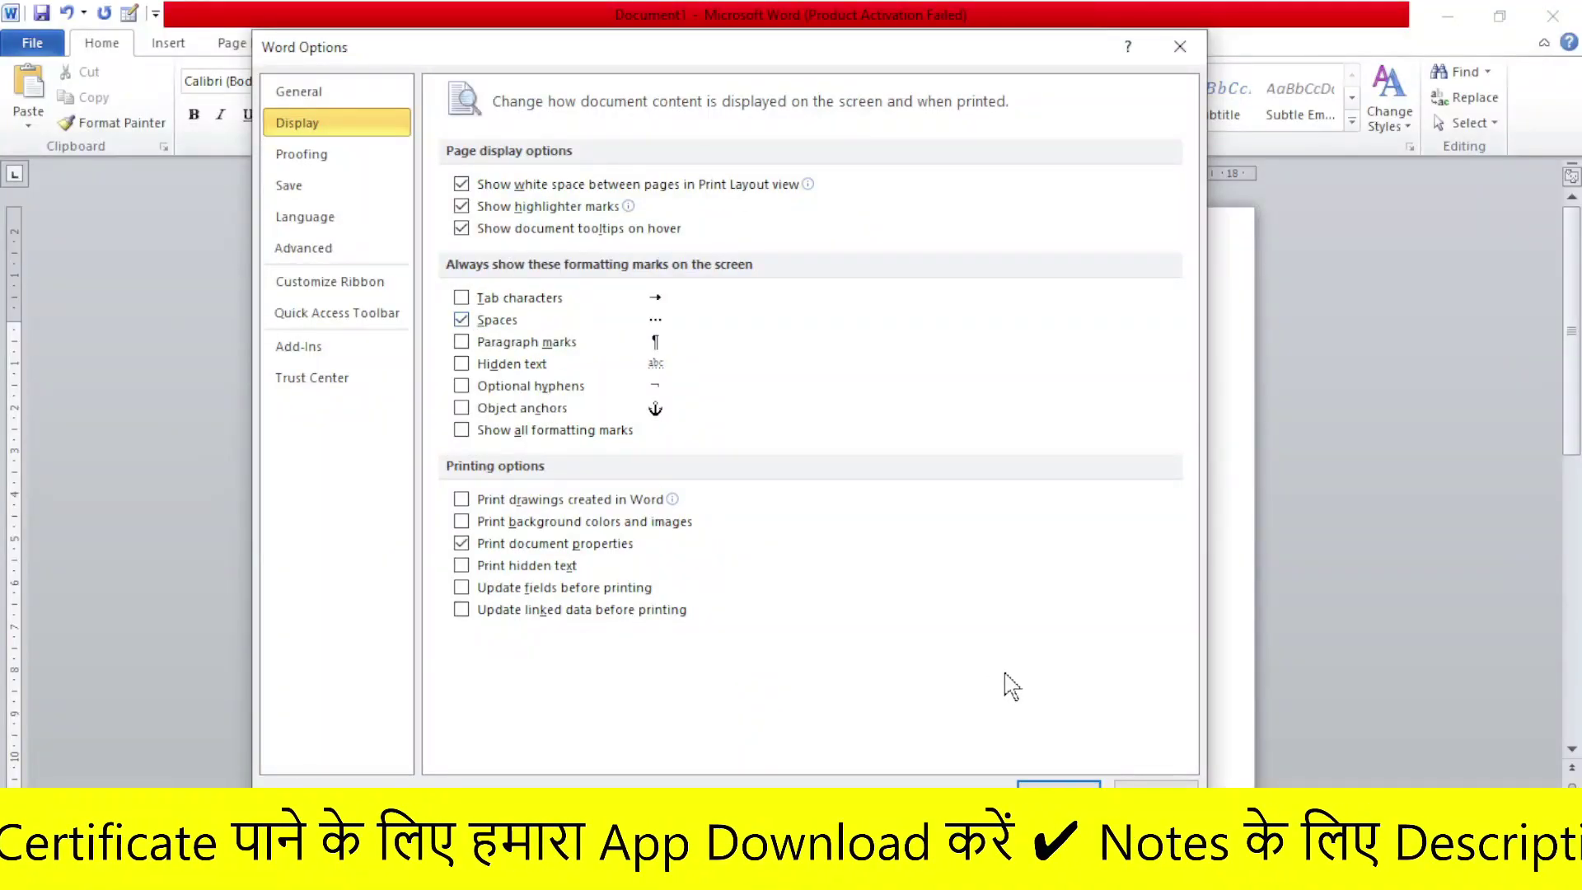
{"action": "left_click", "coordinate": [1059, 783]}
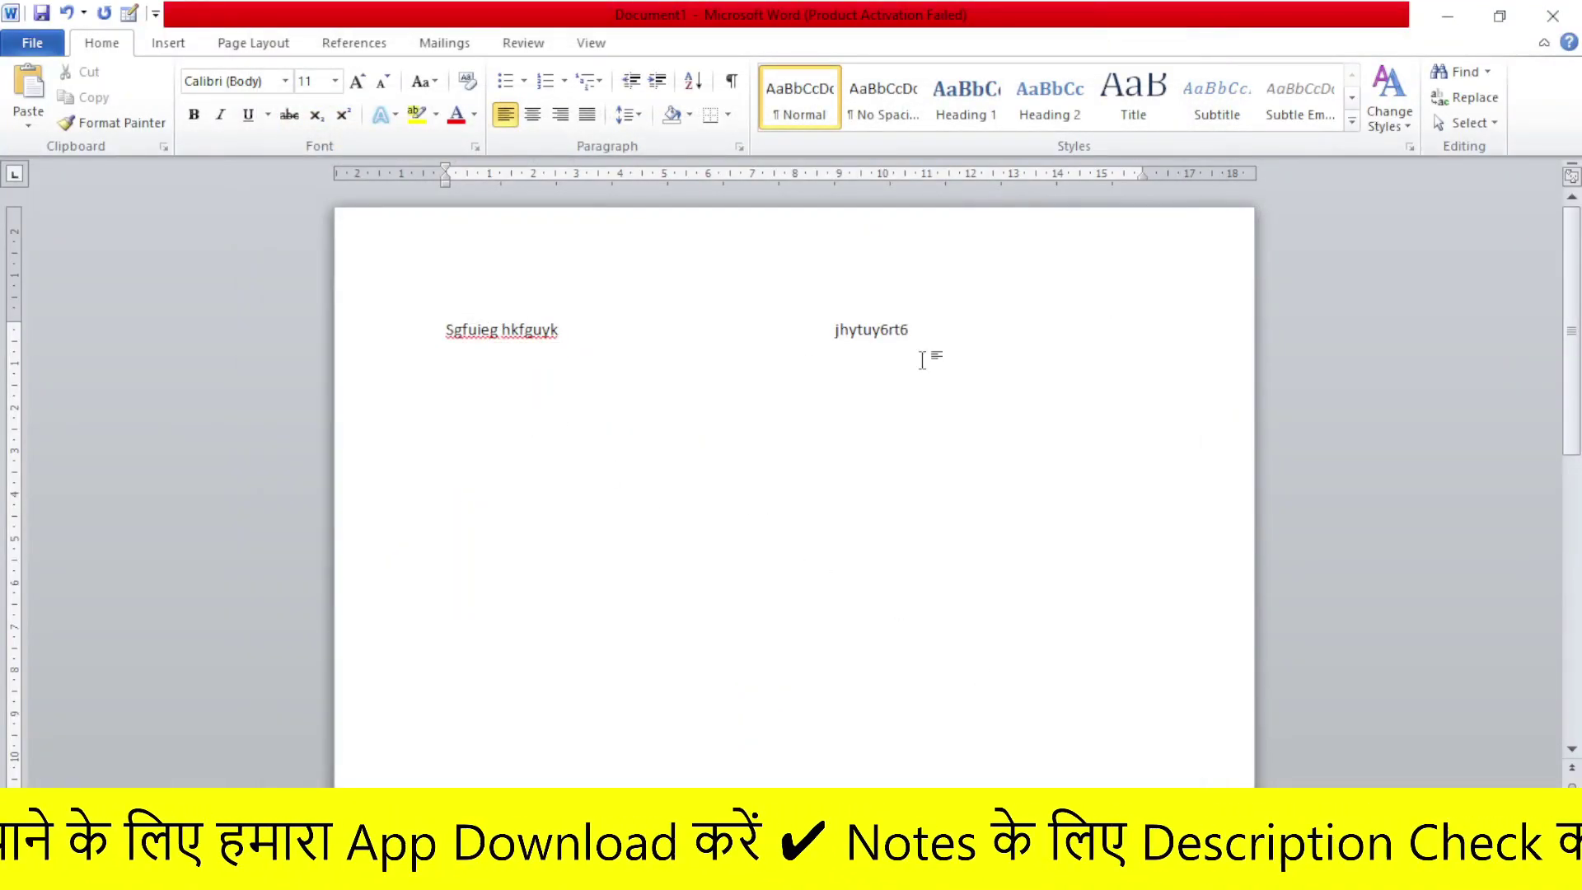
Add an indented new line with 'aiogfiu', 'hyfu6rtf6823' and 'hgiryg2387' separated by runs of spaces.
{"action": "key", "text": "Return"}
{"action": "key", "text": "Tab"}
{"action": "type", "text": "aiogfiu              "}
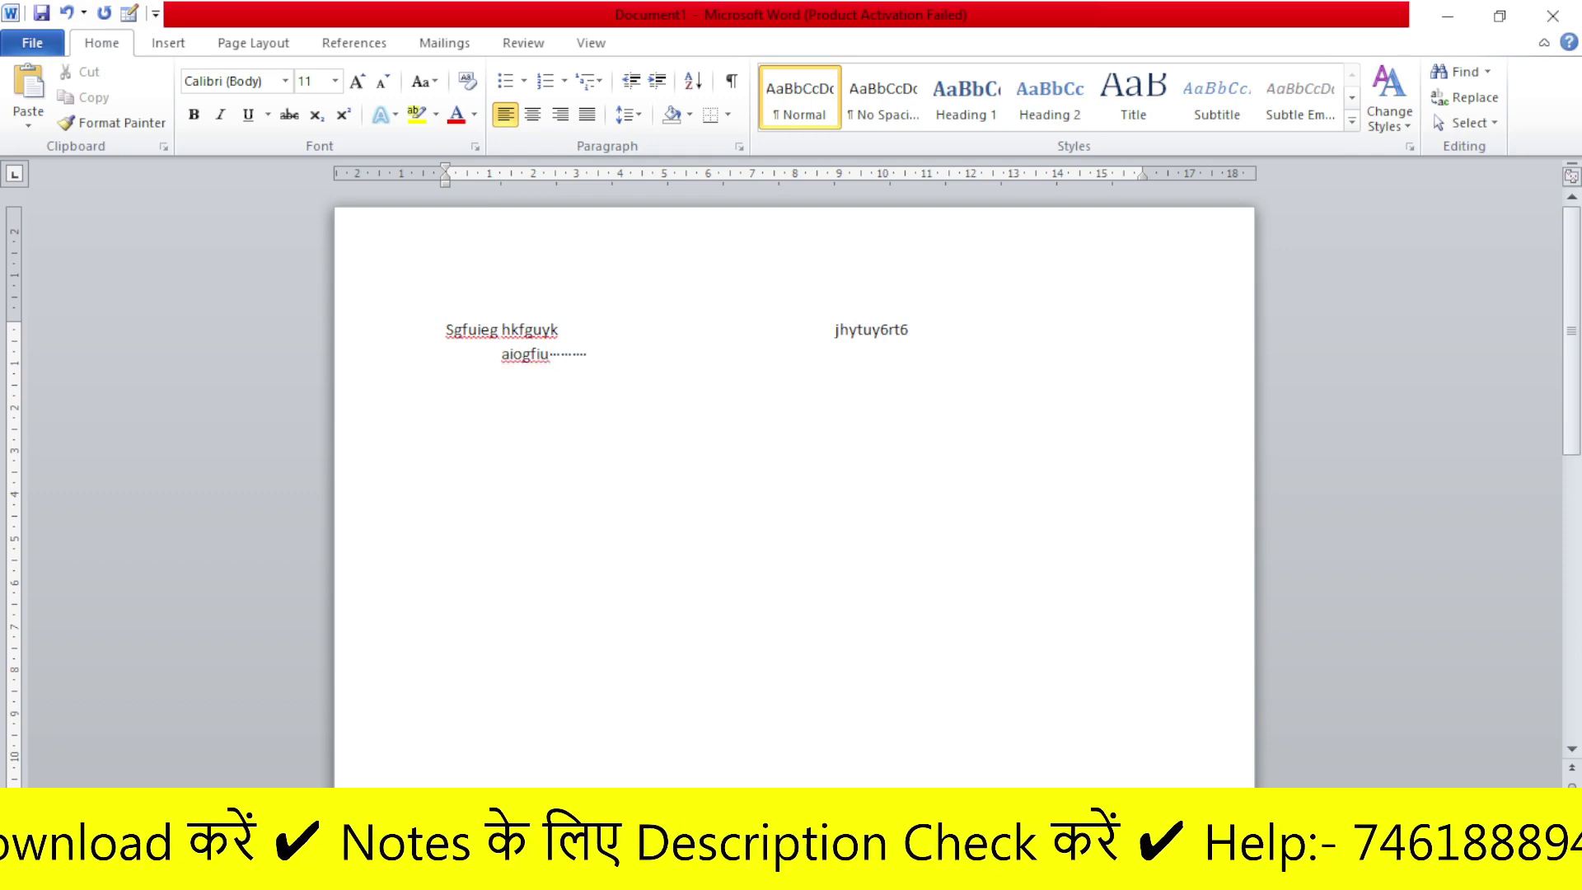
{"action": "type", "text": "hyfu6rtf6823"}
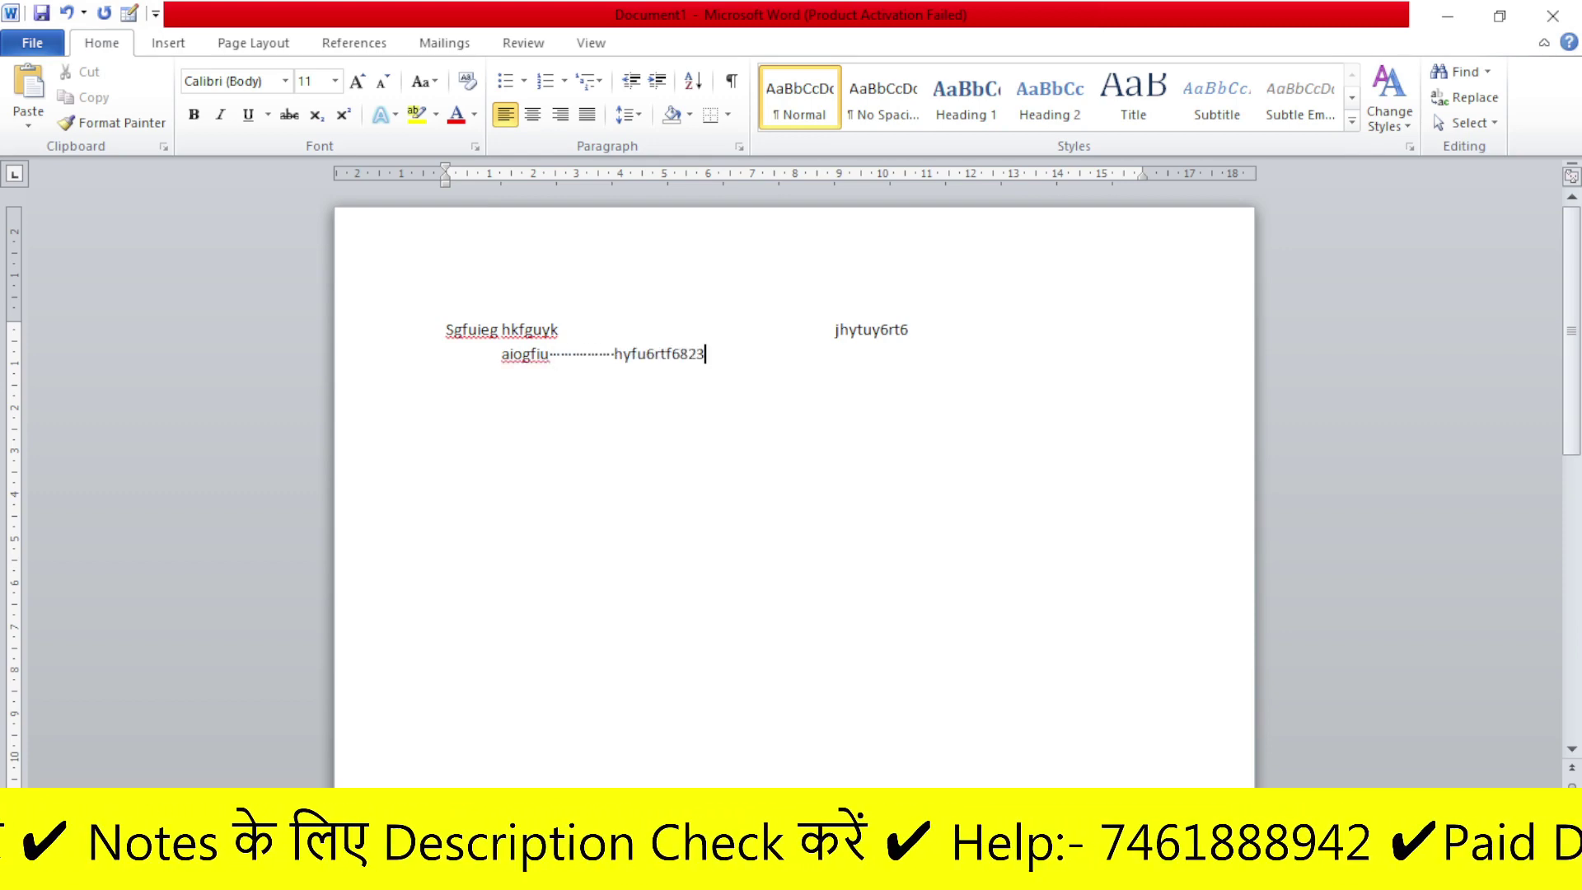
{"action": "type", "text": "      hgiryg2387"}
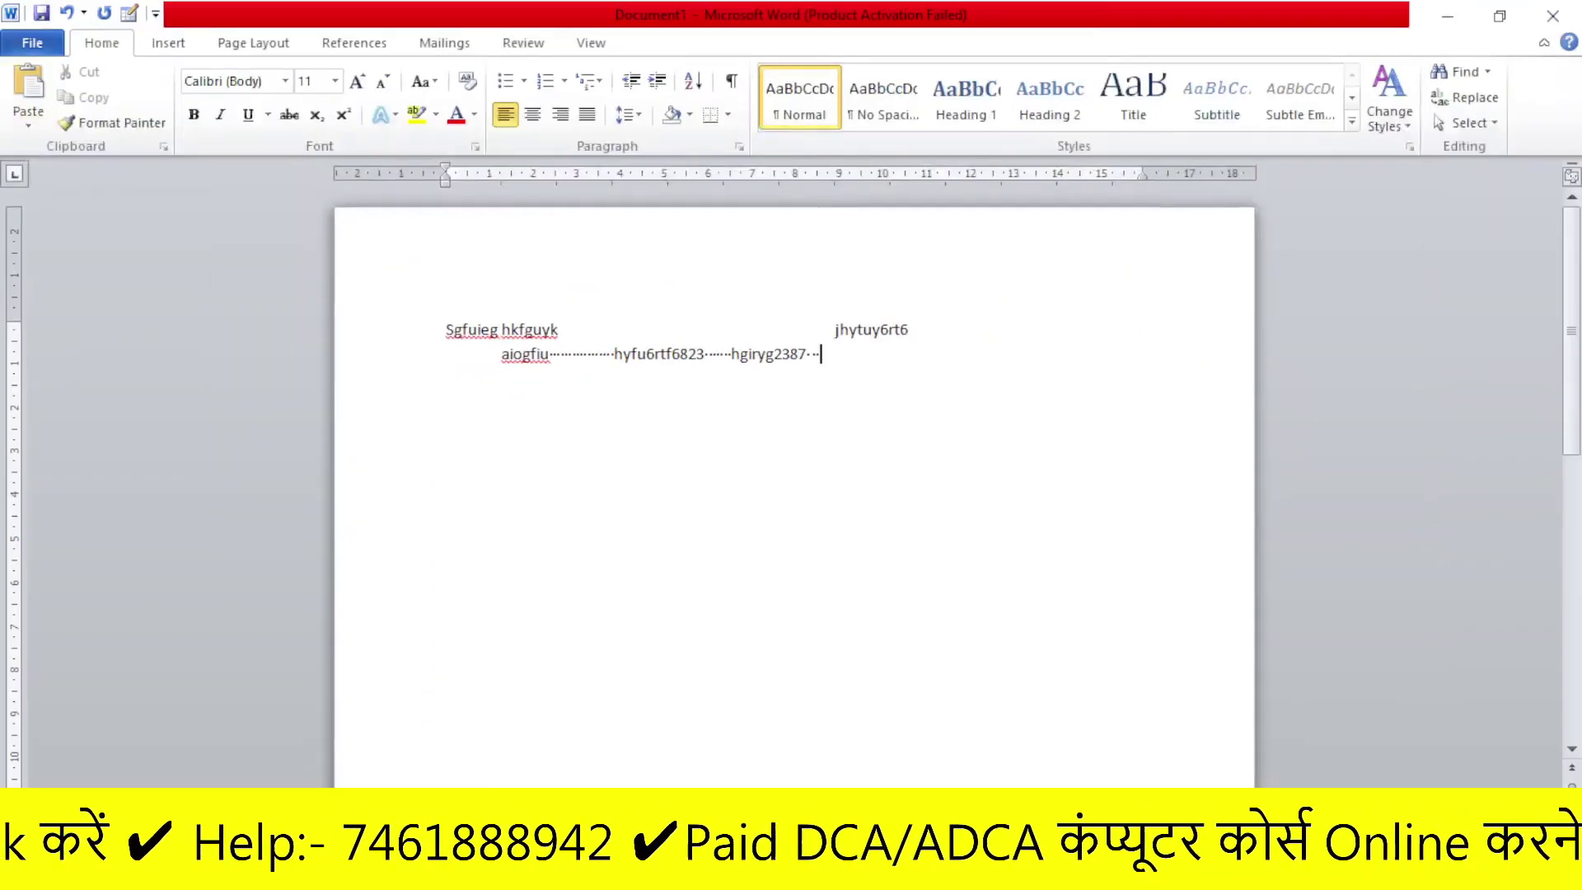
{"action": "left_click", "coordinate": [32, 43]}
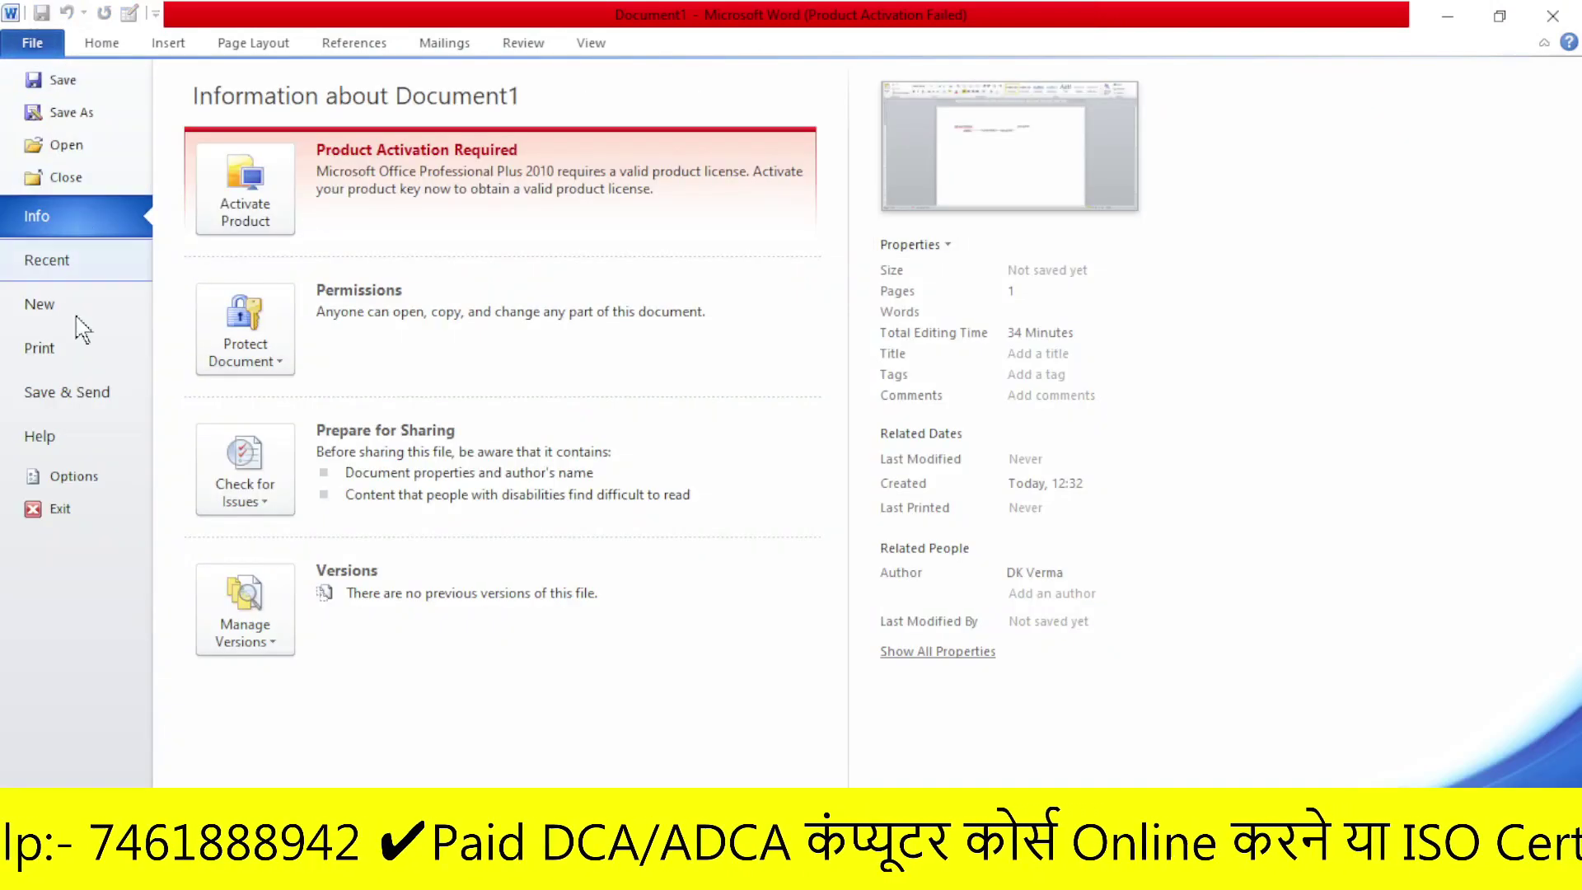
{"action": "left_click", "coordinate": [81, 478]}
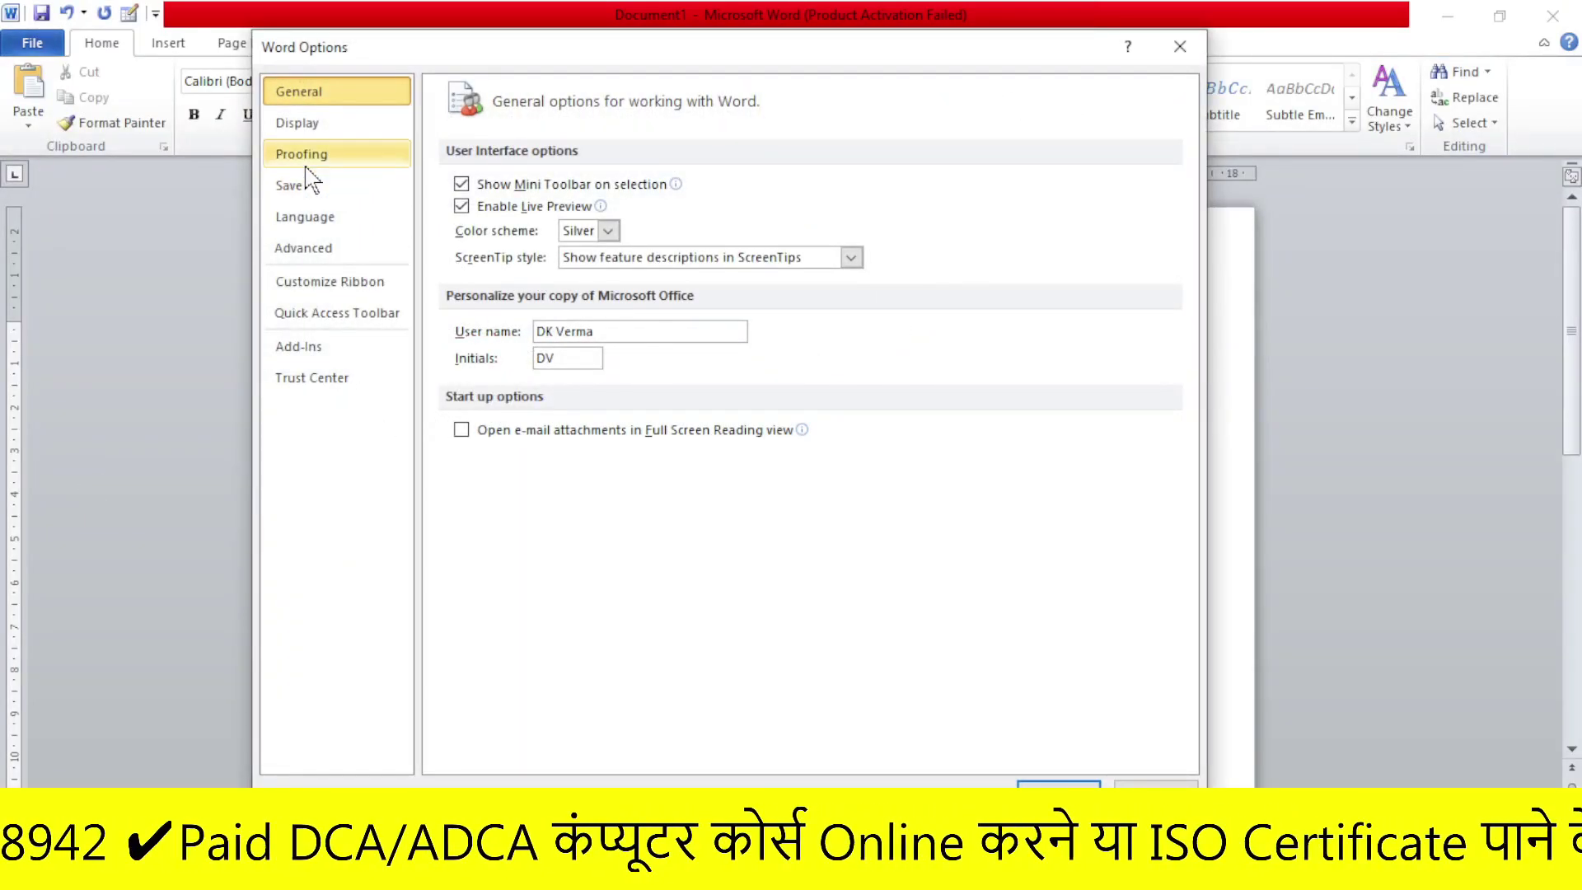
{"action": "left_click", "coordinate": [299, 124]}
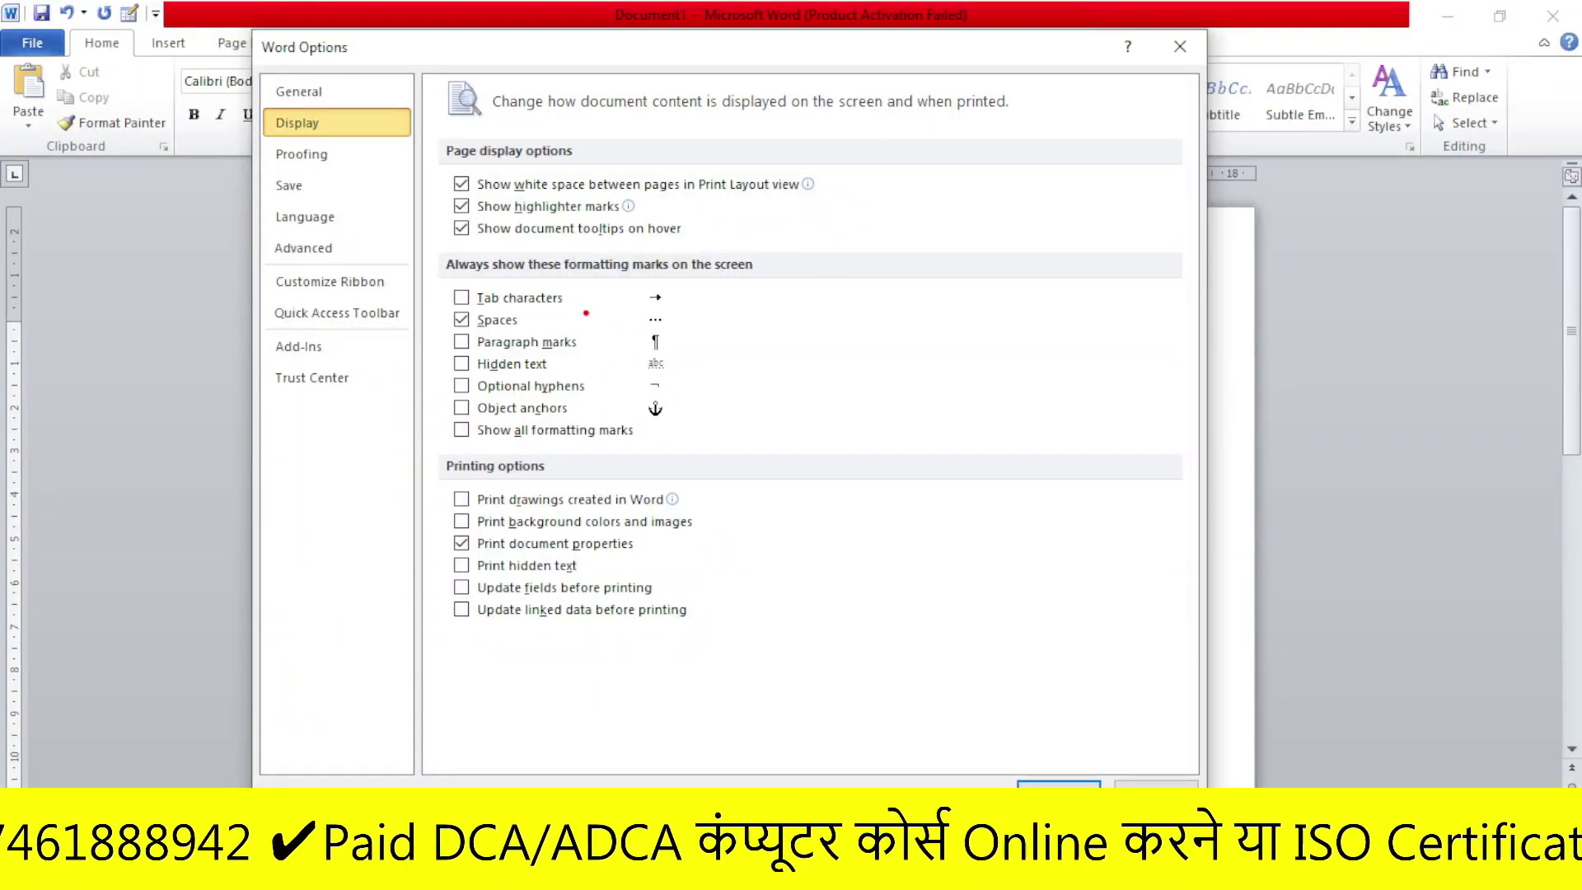
{"action": "left_click_drag", "start_coordinate": [700, 283], "coordinate": [731, 506]}
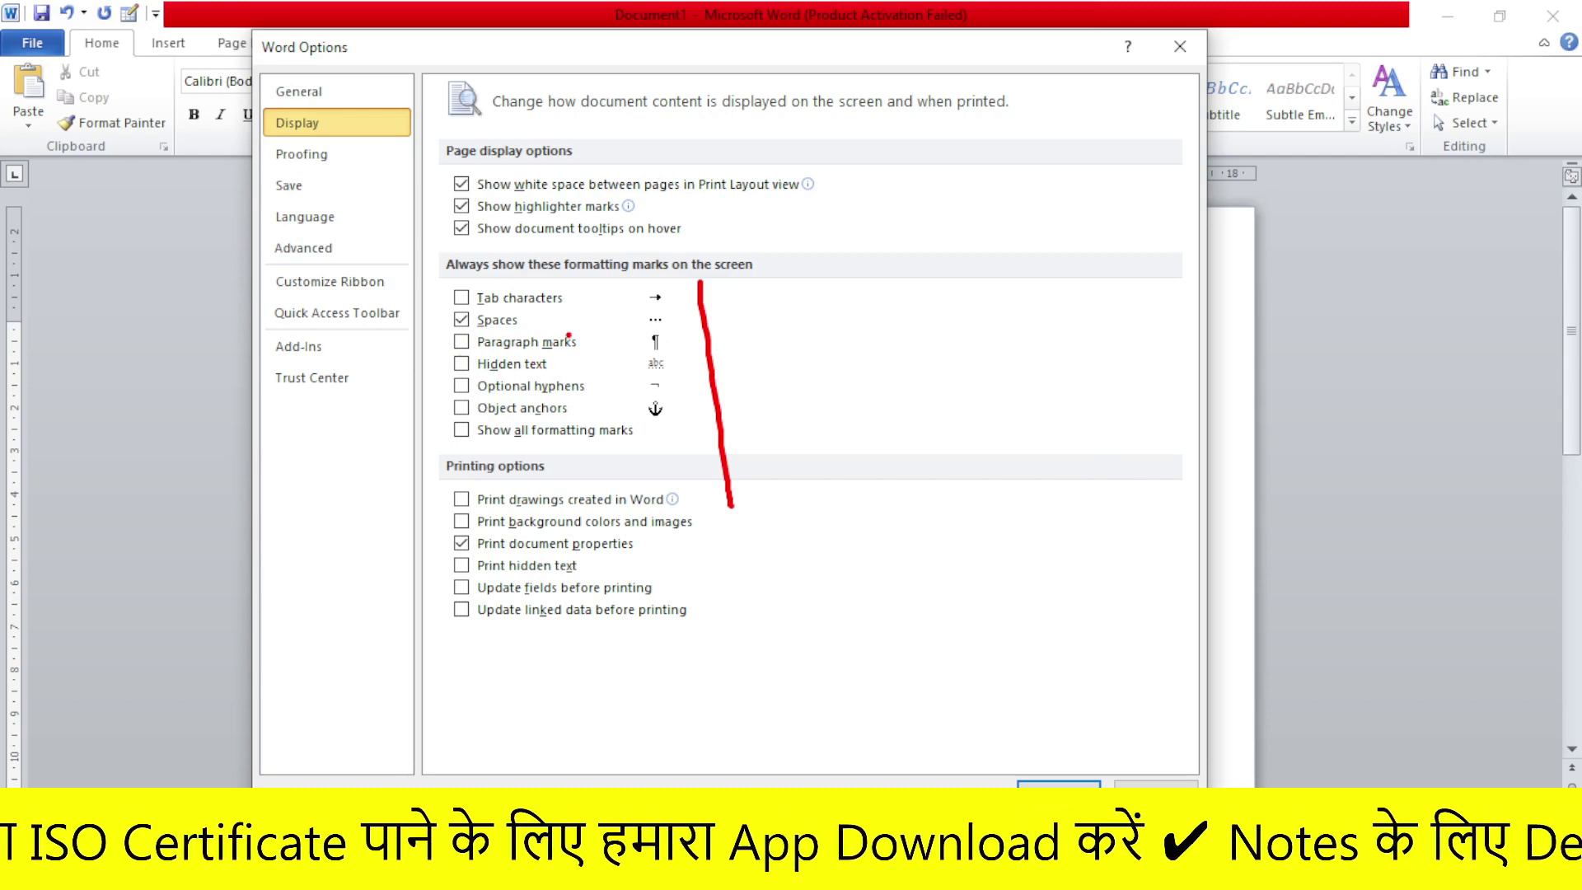
{"action": "mouse_move", "coordinate": [602, 338]}
{"action": "left_mouse_down"}
{"action": "mouse_move", "coordinate": [633, 428]}
{"action": "mouse_move", "coordinate": [588, 474]}
{"action": "mouse_move", "coordinate": [449, 468]}
{"action": "mouse_move", "coordinate": [405, 382]}
{"action": "mouse_move", "coordinate": [472, 289]}
{"action": "mouse_move", "coordinate": [630, 280]}
{"action": "mouse_move", "coordinate": [779, 369]}
{"action": "mouse_move", "coordinate": [638, 451]}
{"action": "left_mouse_up"}
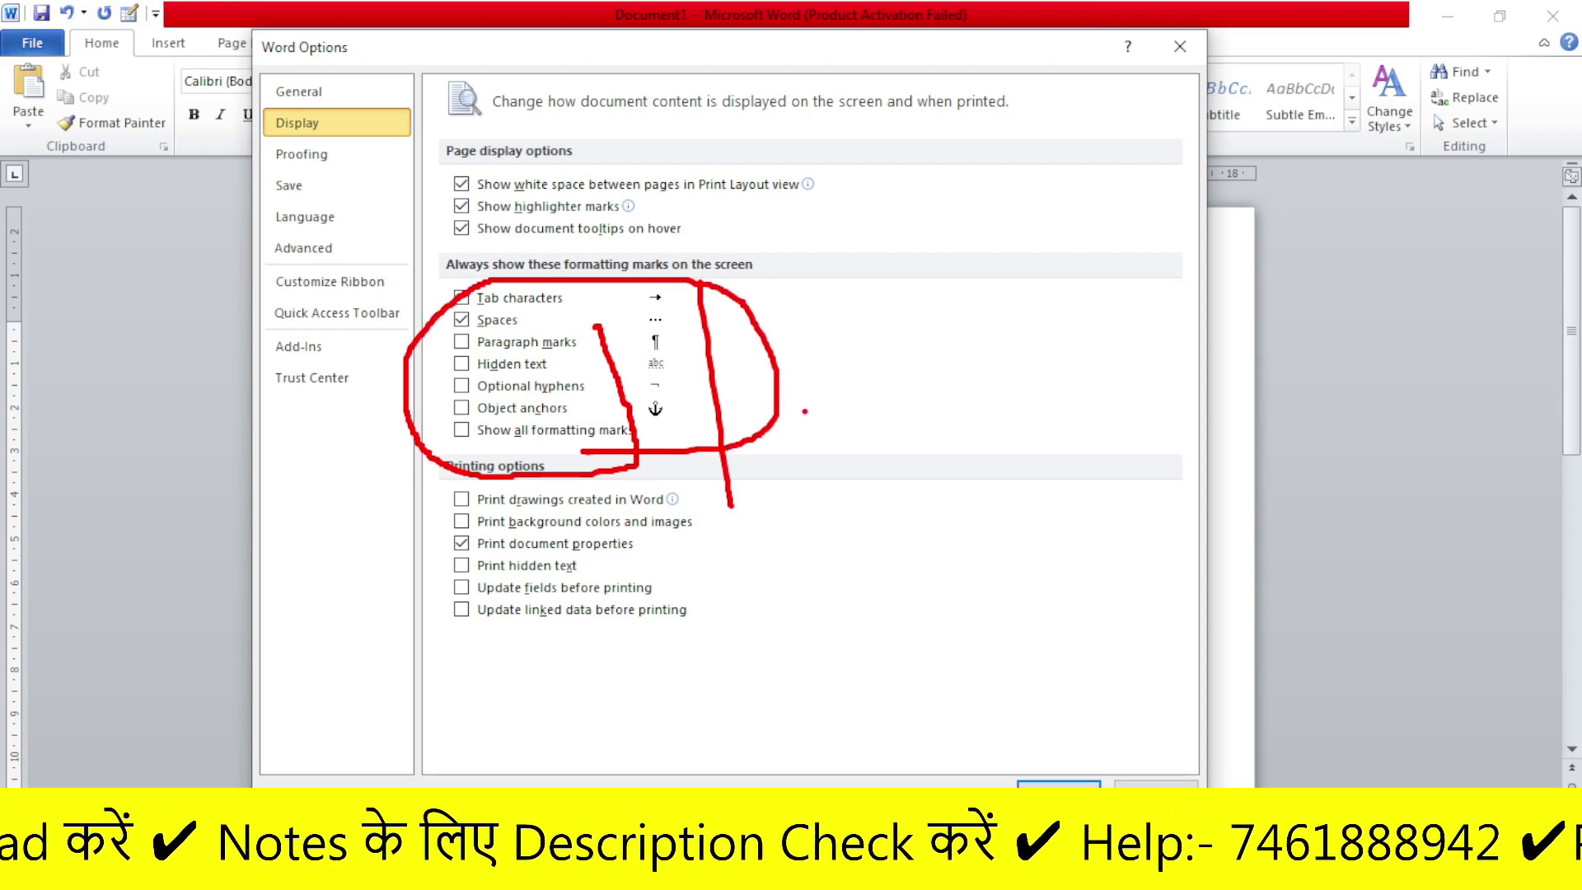
{"action": "key", "text": "Escape"}
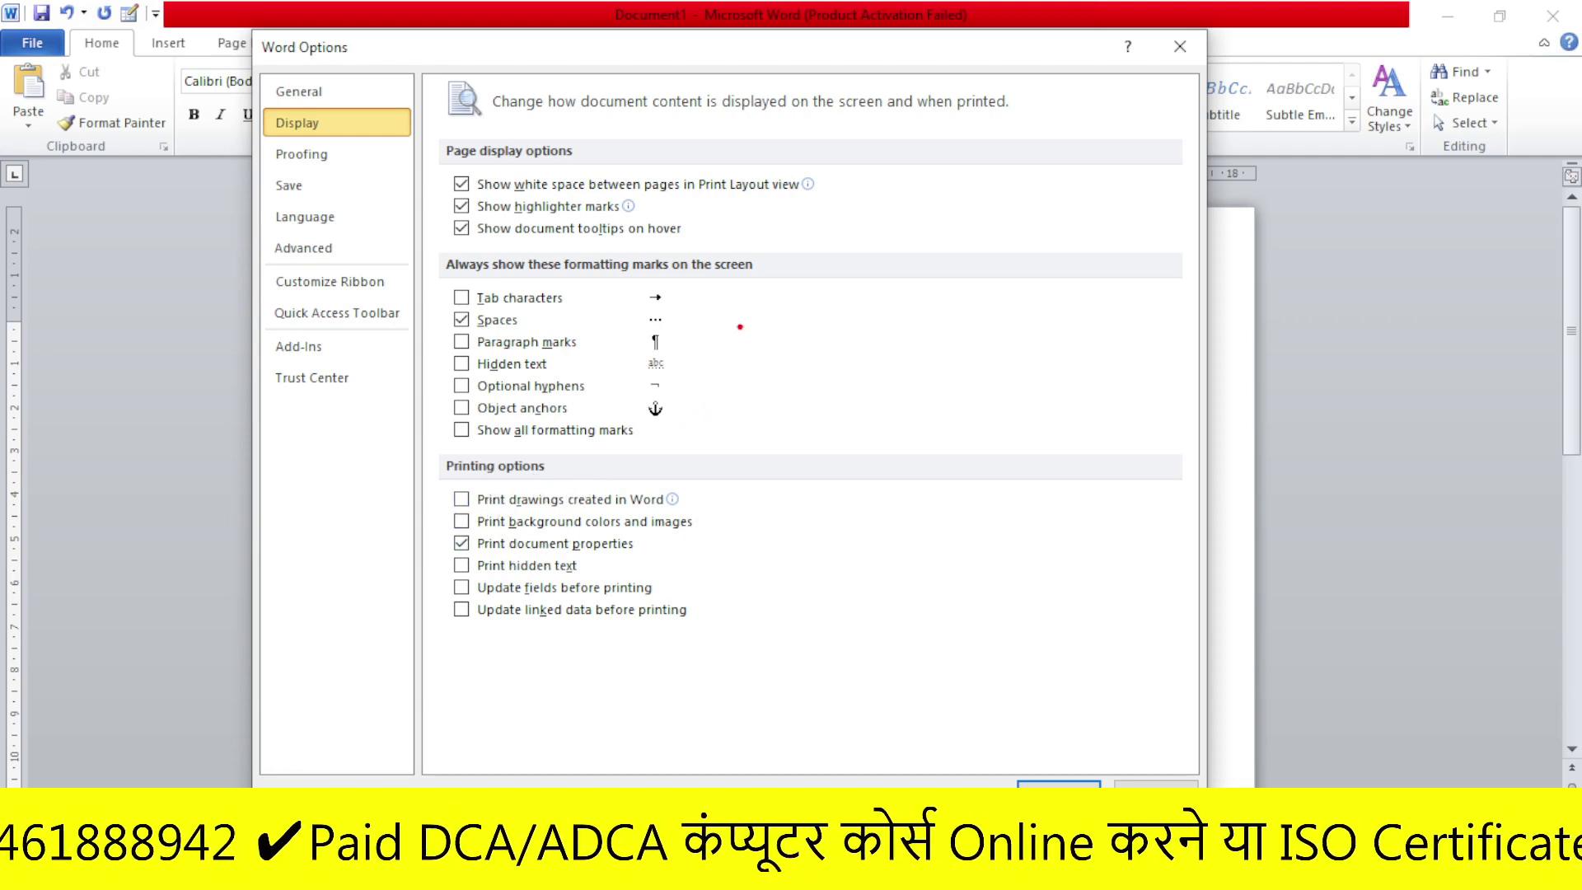
{"action": "mouse_move", "coordinate": [730, 330]}
{"action": "left_mouse_down"}
{"action": "mouse_move", "coordinate": [736, 458]}
{"action": "mouse_move", "coordinate": [397, 470]}
{"action": "mouse_move", "coordinate": [468, 254]}
{"action": "mouse_move", "coordinate": [751, 290]}
{"action": "mouse_move", "coordinate": [752, 386]}
{"action": "left_mouse_up"}
{"action": "key", "text": "Escape"}
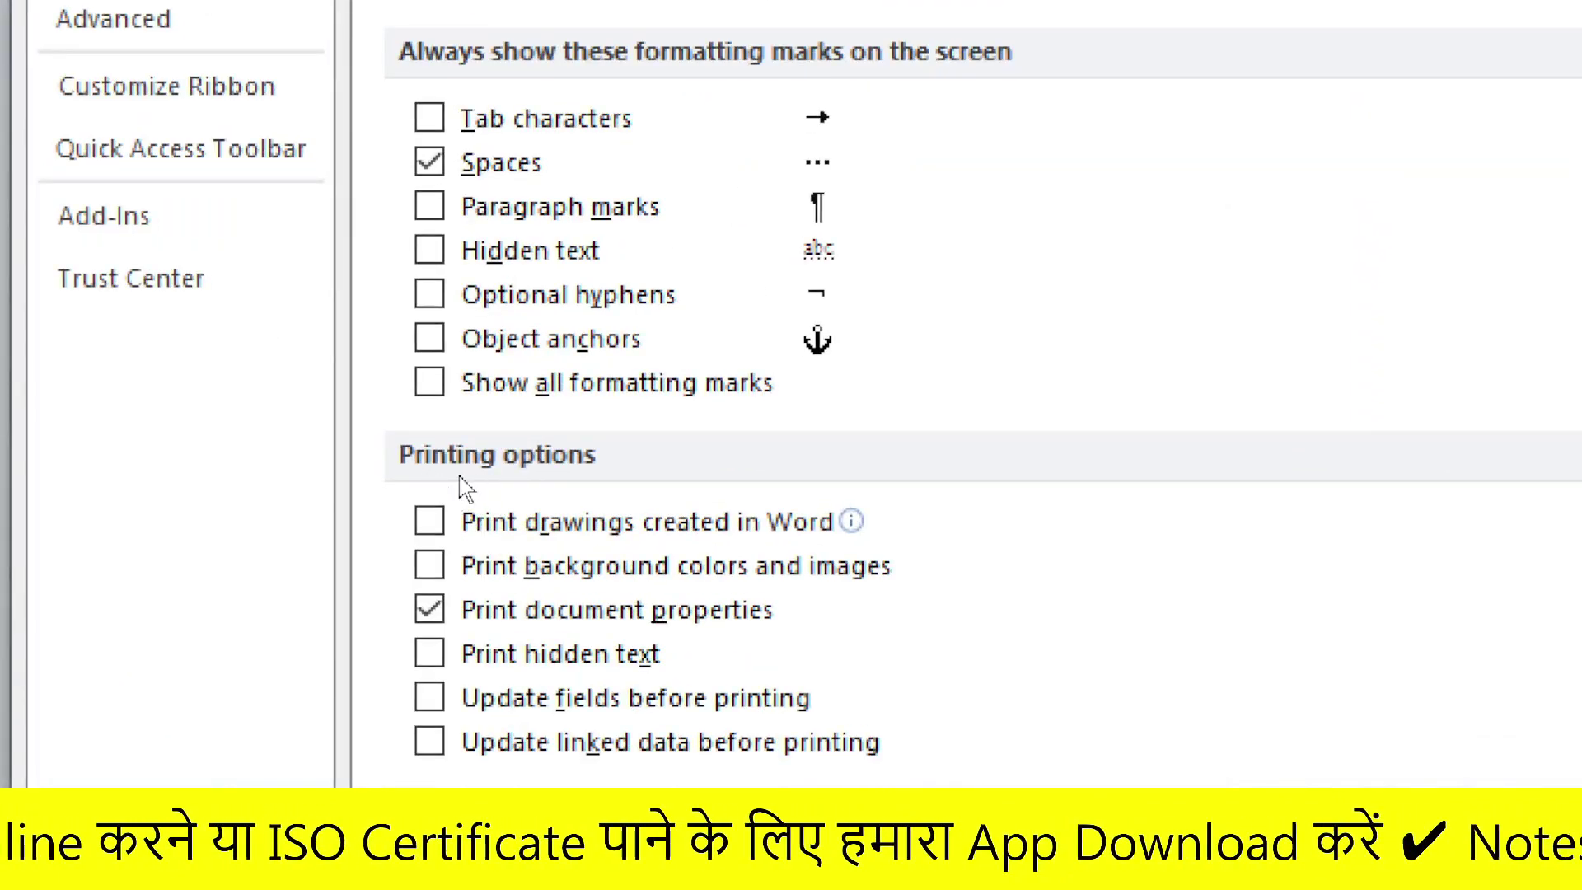
{"action": "mouse_move", "coordinate": [369, 436]}
{"action": "left_mouse_down"}
{"action": "mouse_move", "coordinate": [523, 471]}
{"action": "mouse_move", "coordinate": [651, 471]}
{"action": "left_mouse_up"}
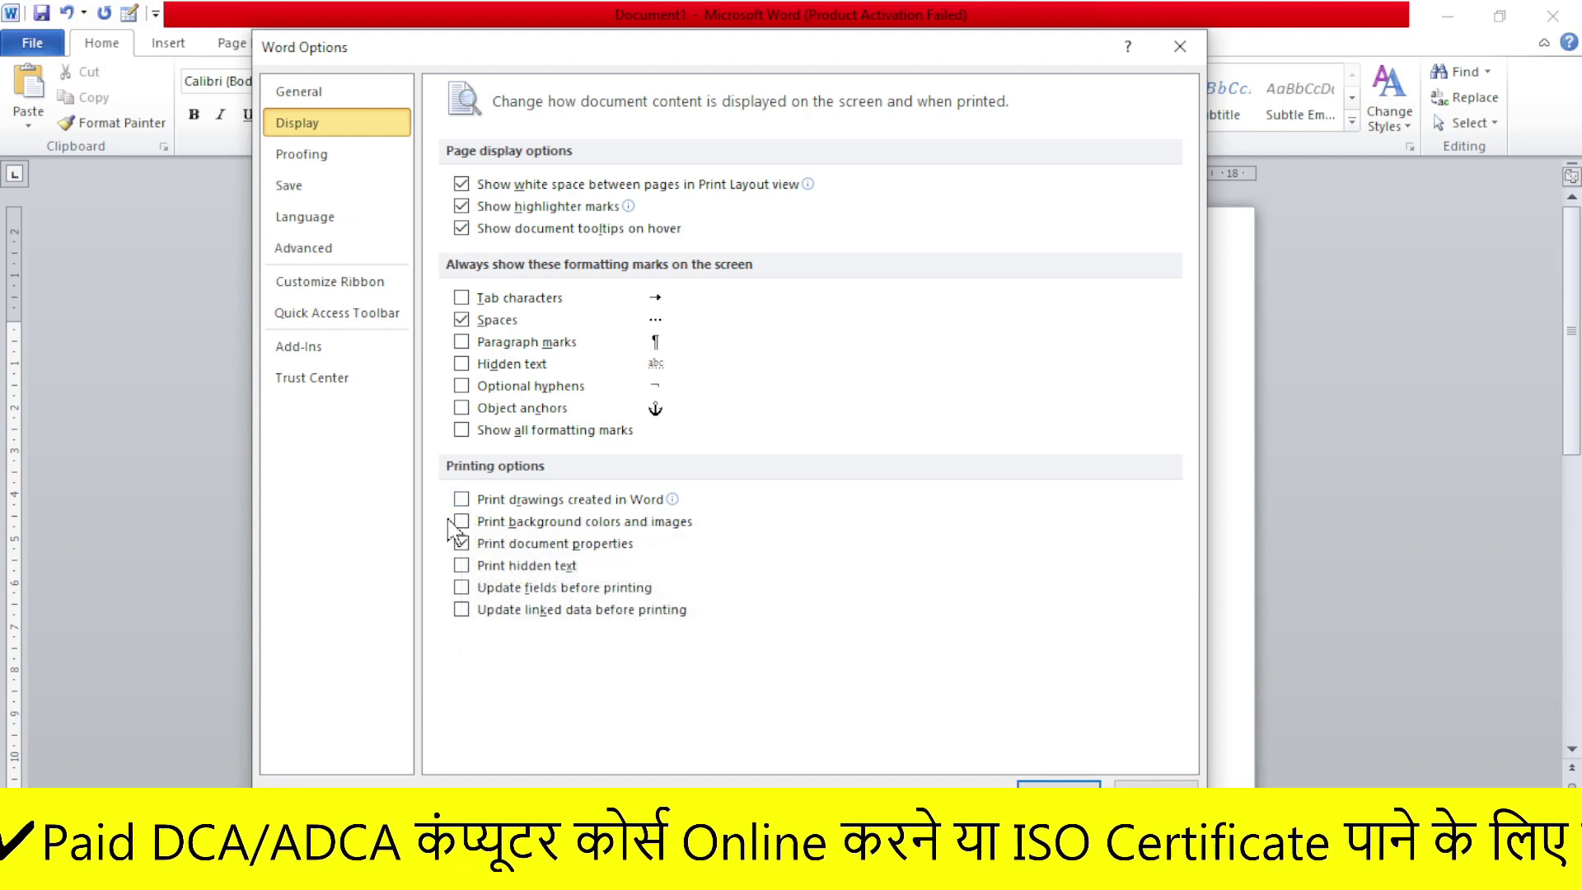
Draw an oval circle below the text, then view the print preview, which omits it.
{"action": "left_click", "coordinate": [1180, 46]}
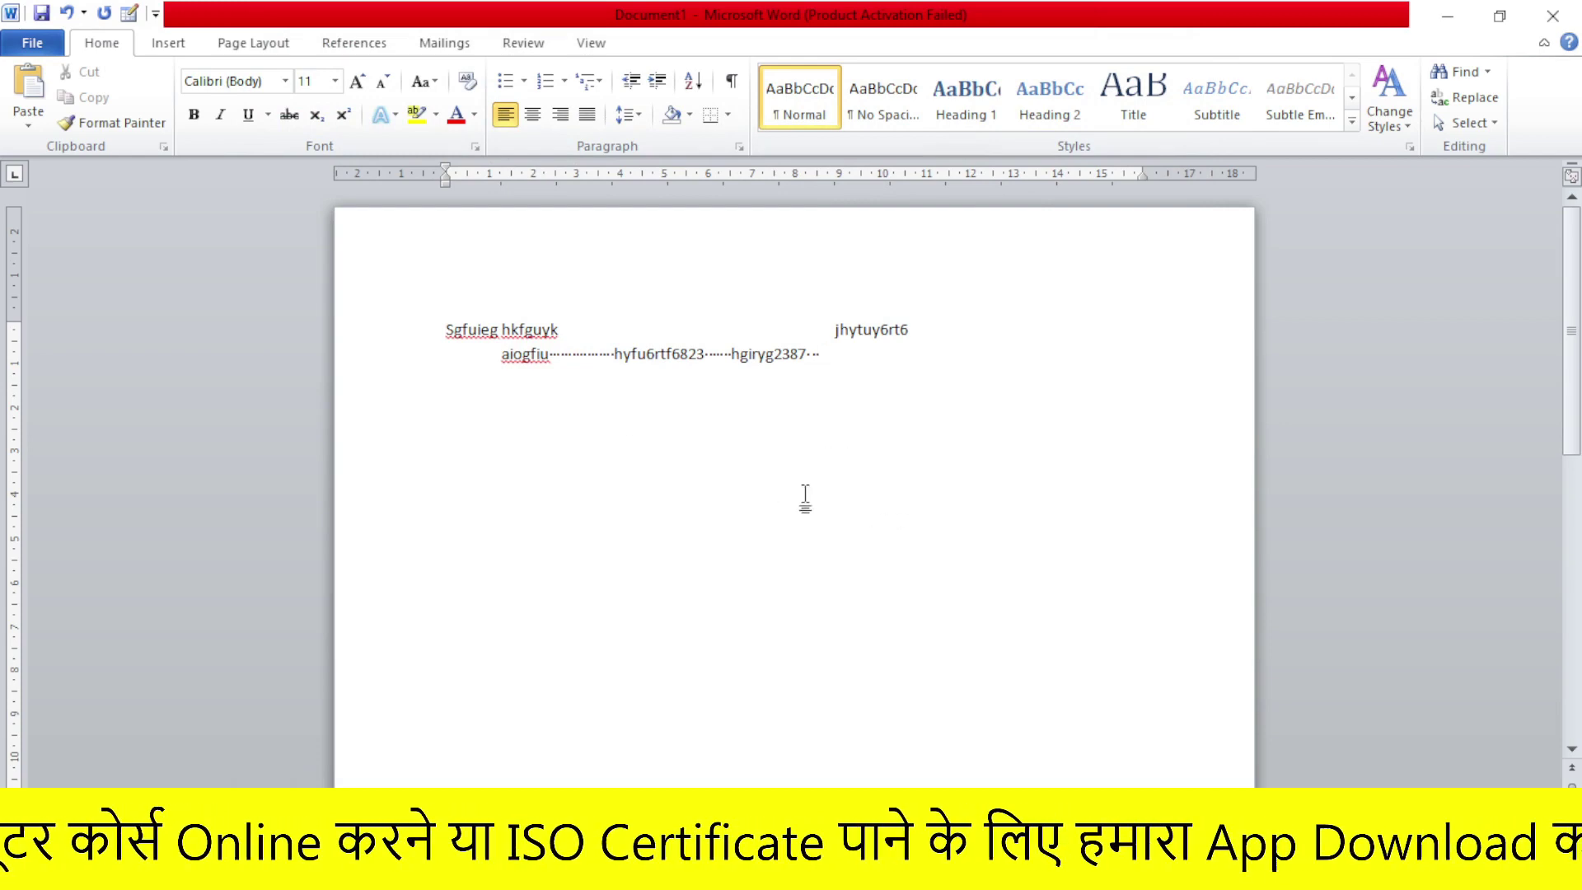
{"action": "left_click", "coordinate": [165, 45]}
{"action": "left_click", "coordinate": [341, 94]}
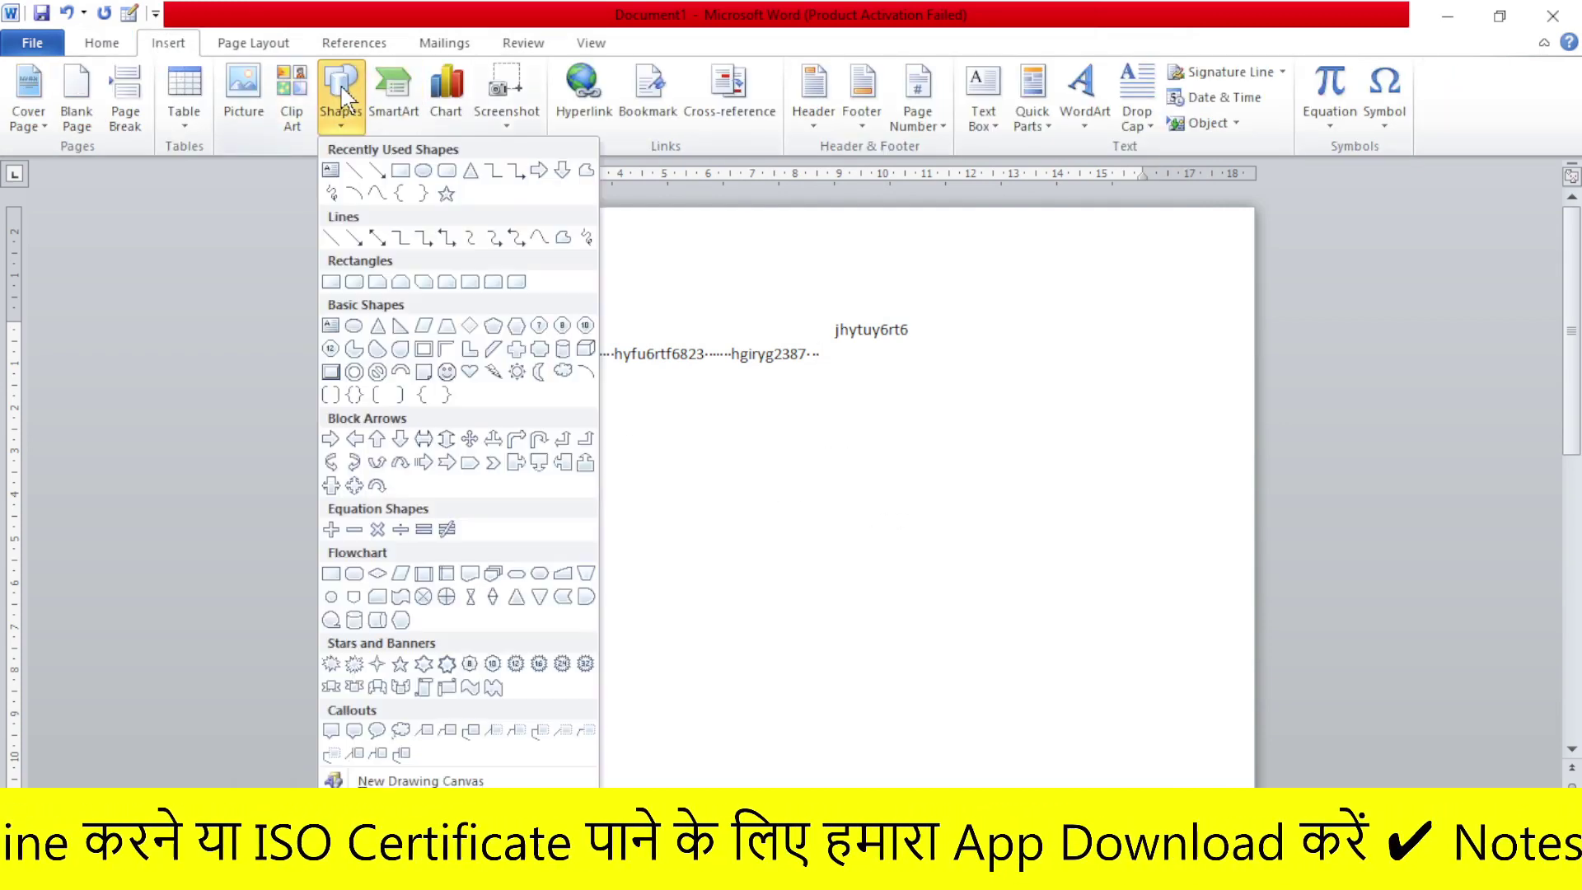
{"action": "left_click", "coordinate": [443, 173]}
{"action": "left_click_drag", "start_coordinate": [653, 413], "coordinate": [898, 648]}
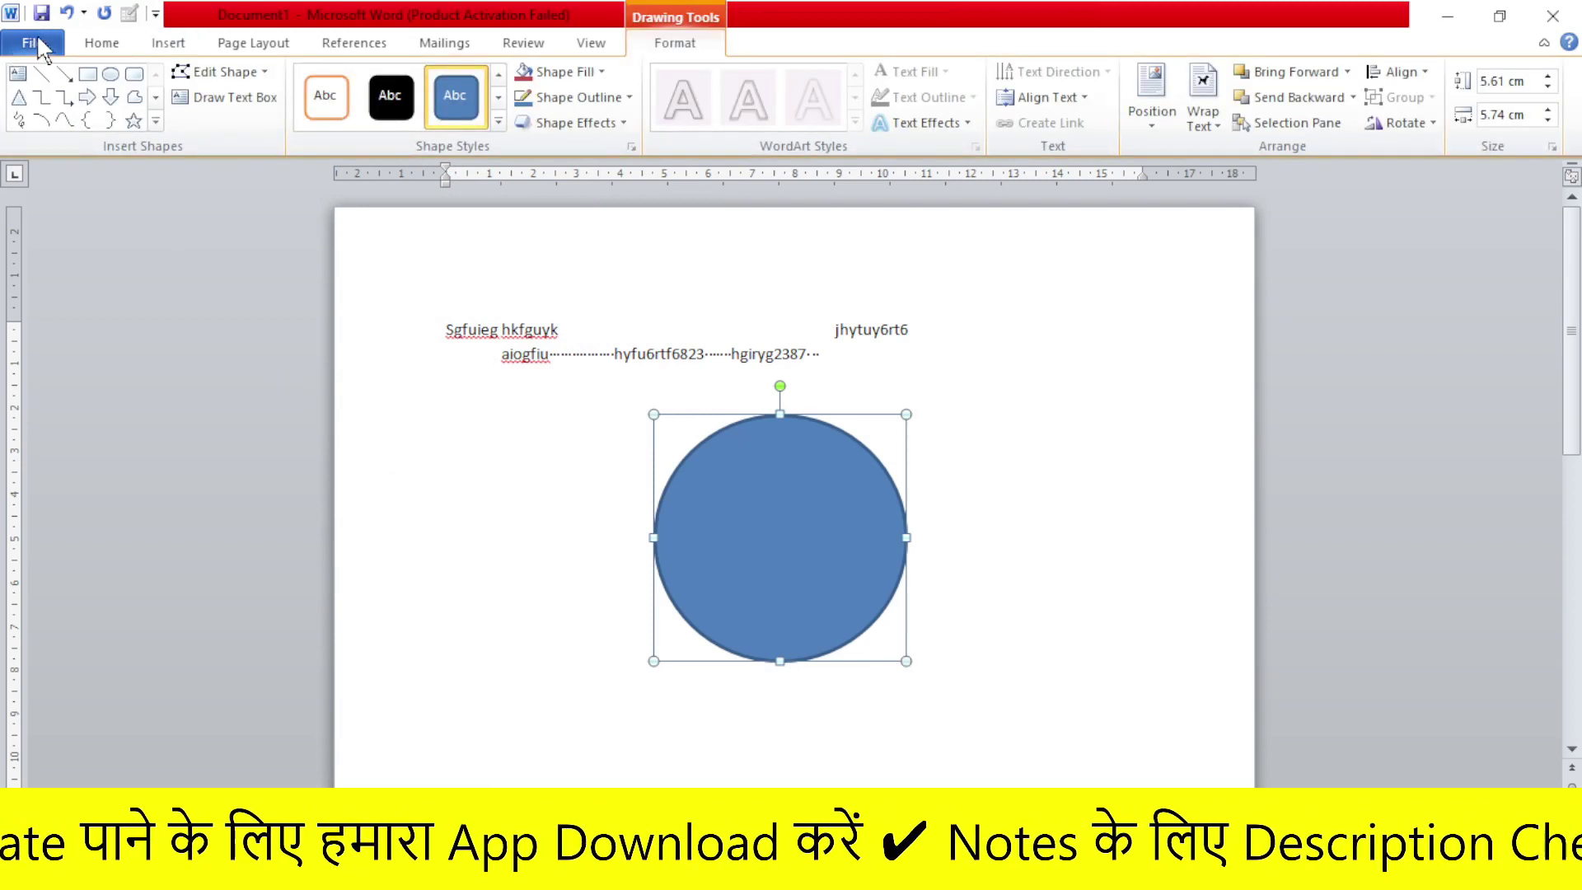
{"action": "left_click", "coordinate": [33, 42]}
{"action": "left_click", "coordinate": [39, 349]}
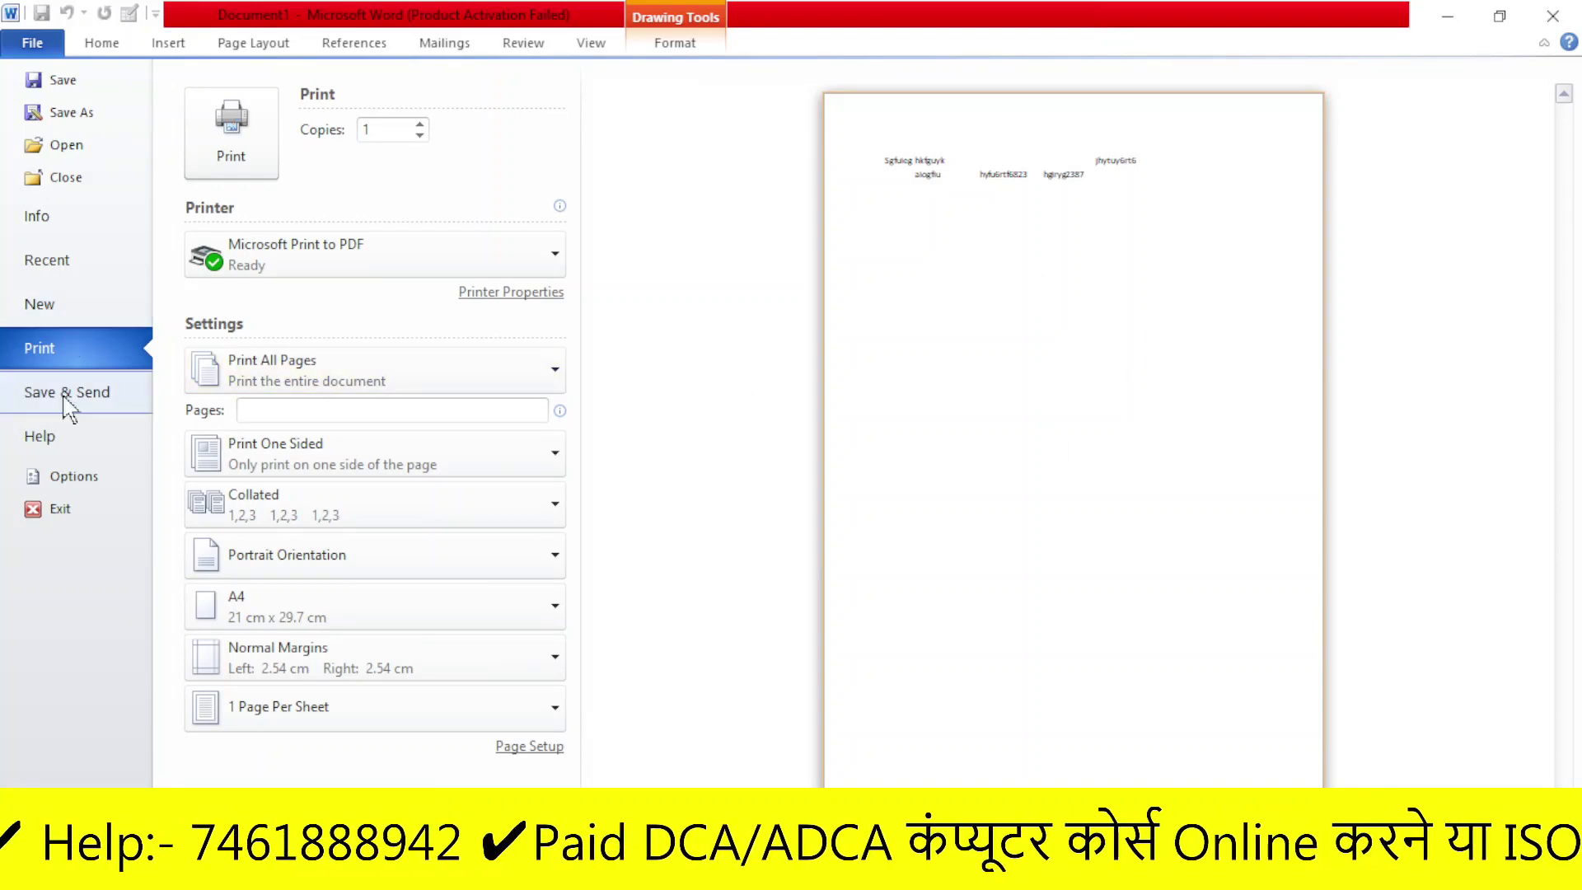
Turn on 'Print drawings created in Word' in the Display options and confirm.
{"action": "left_click", "coordinate": [91, 488]}
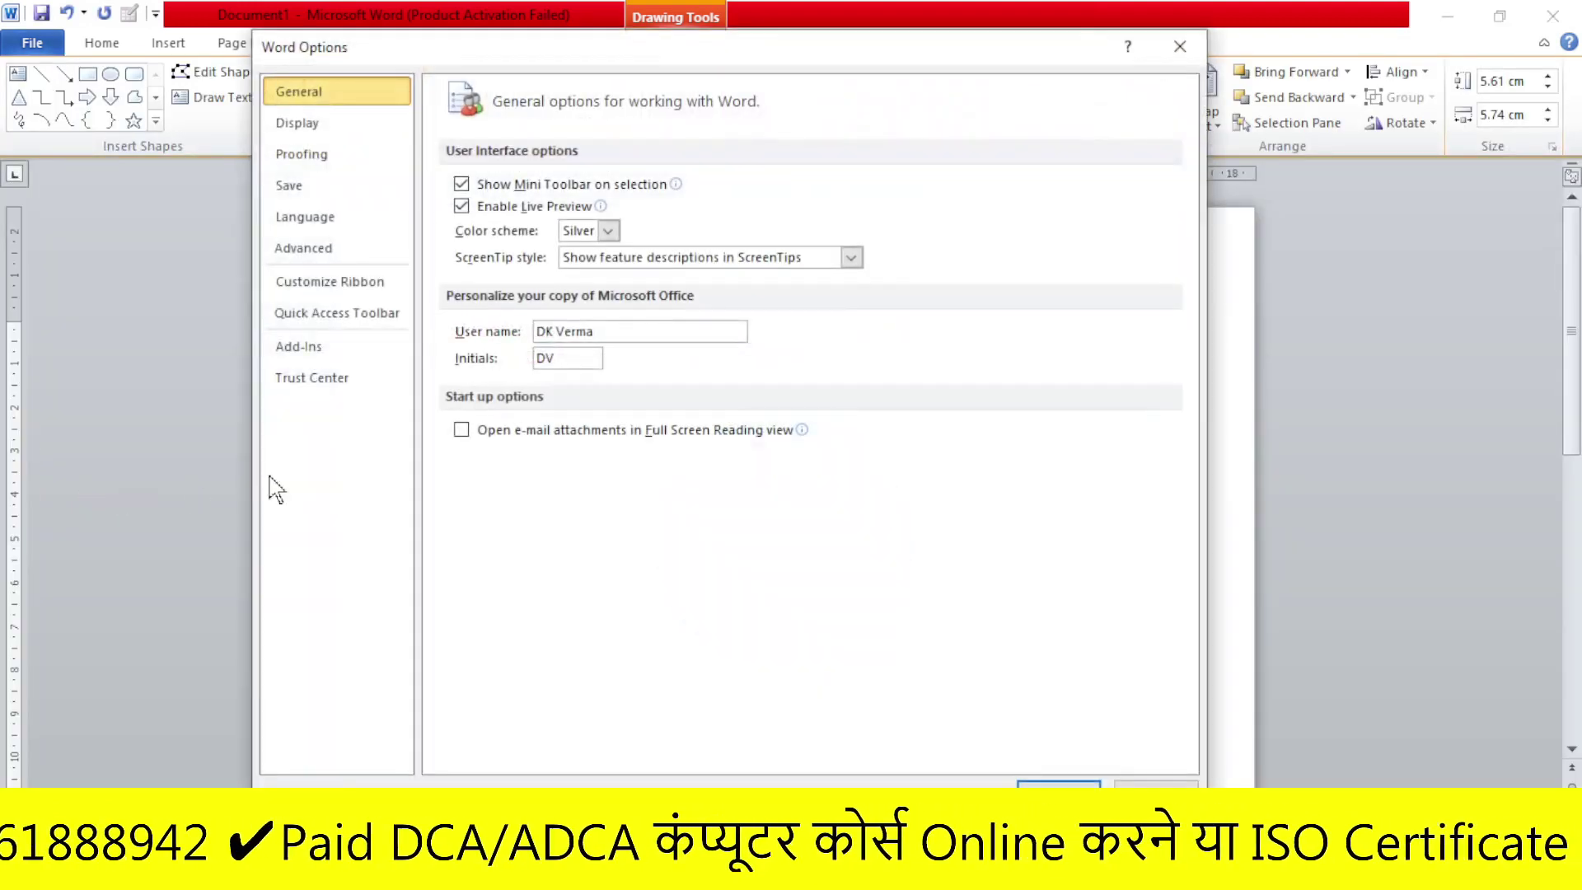
{"action": "left_click", "coordinate": [321, 128]}
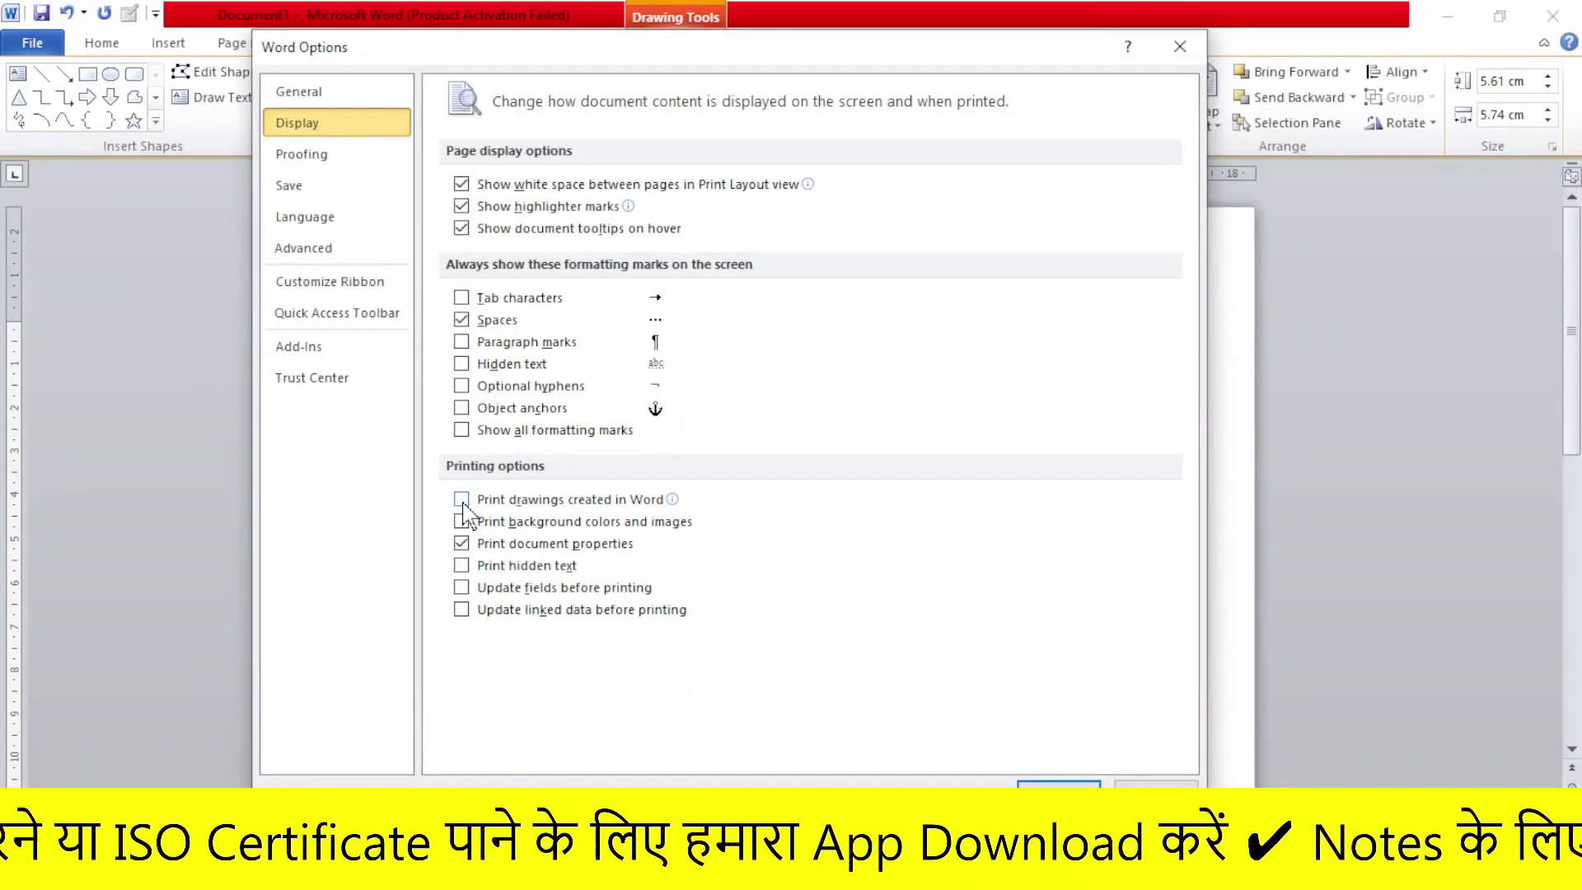
{"action": "left_click", "coordinate": [462, 500]}
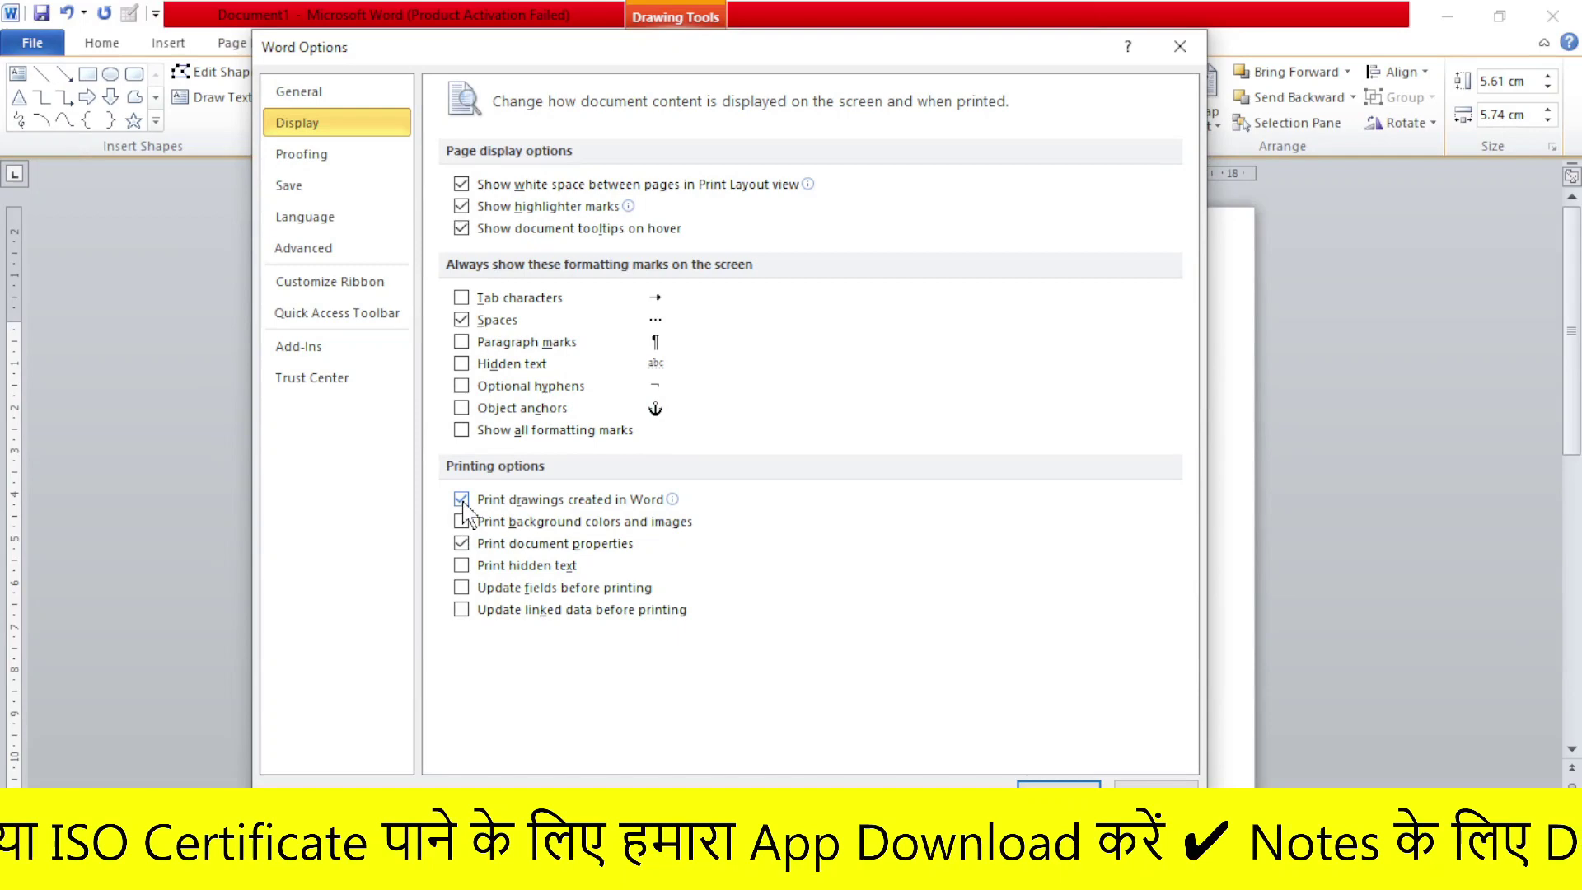
{"action": "left_click", "coordinate": [1059, 780]}
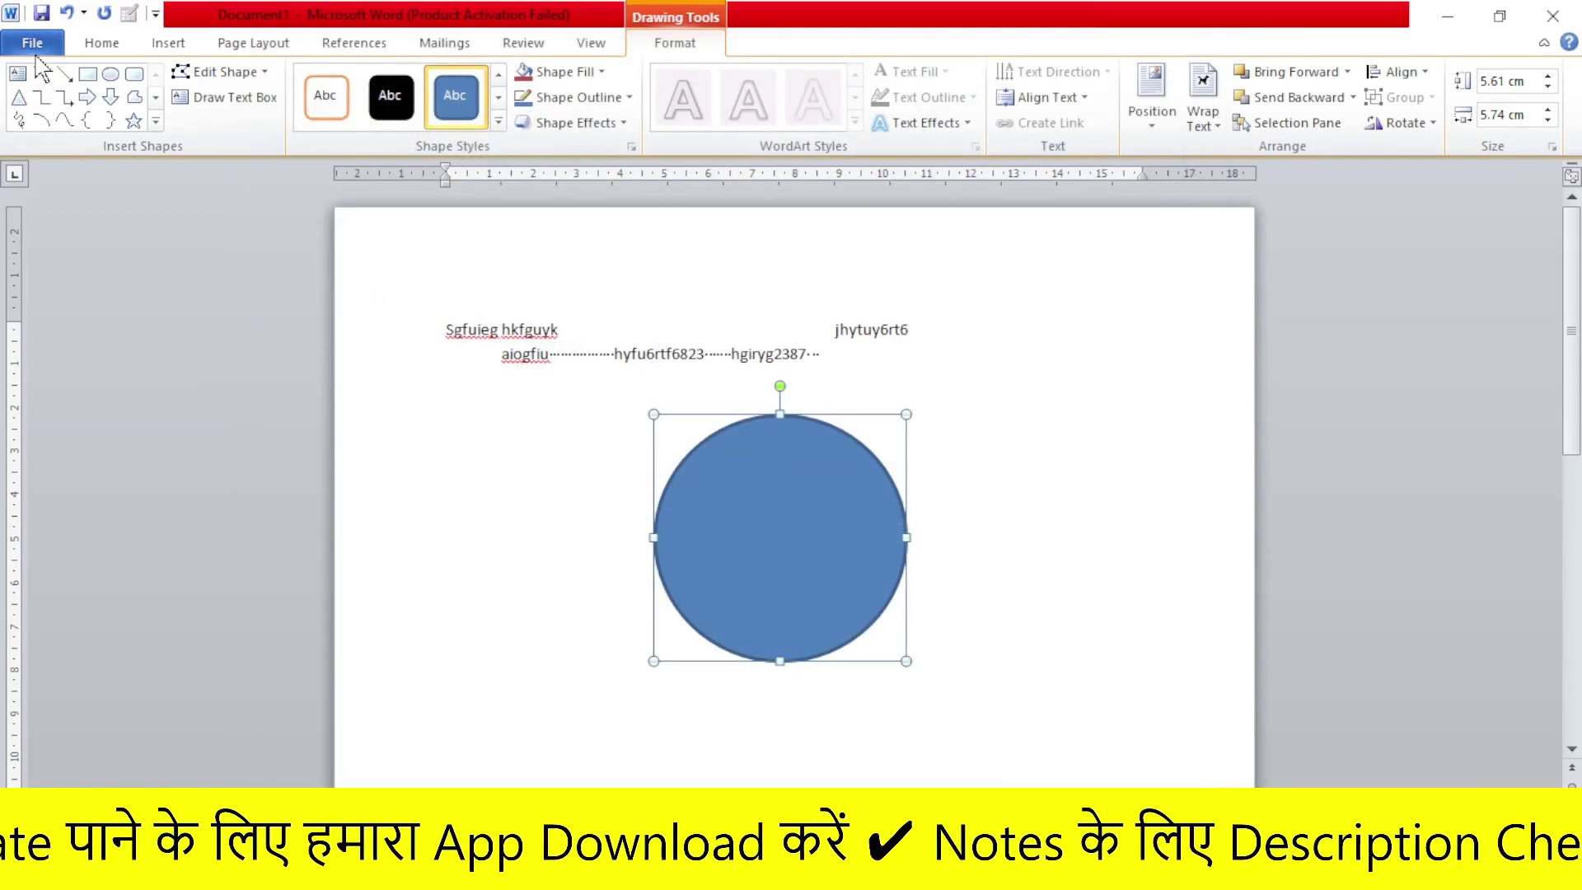
Check that the print preview now shows the circle, then reopen Word Options.
{"action": "left_click", "coordinate": [32, 43]}
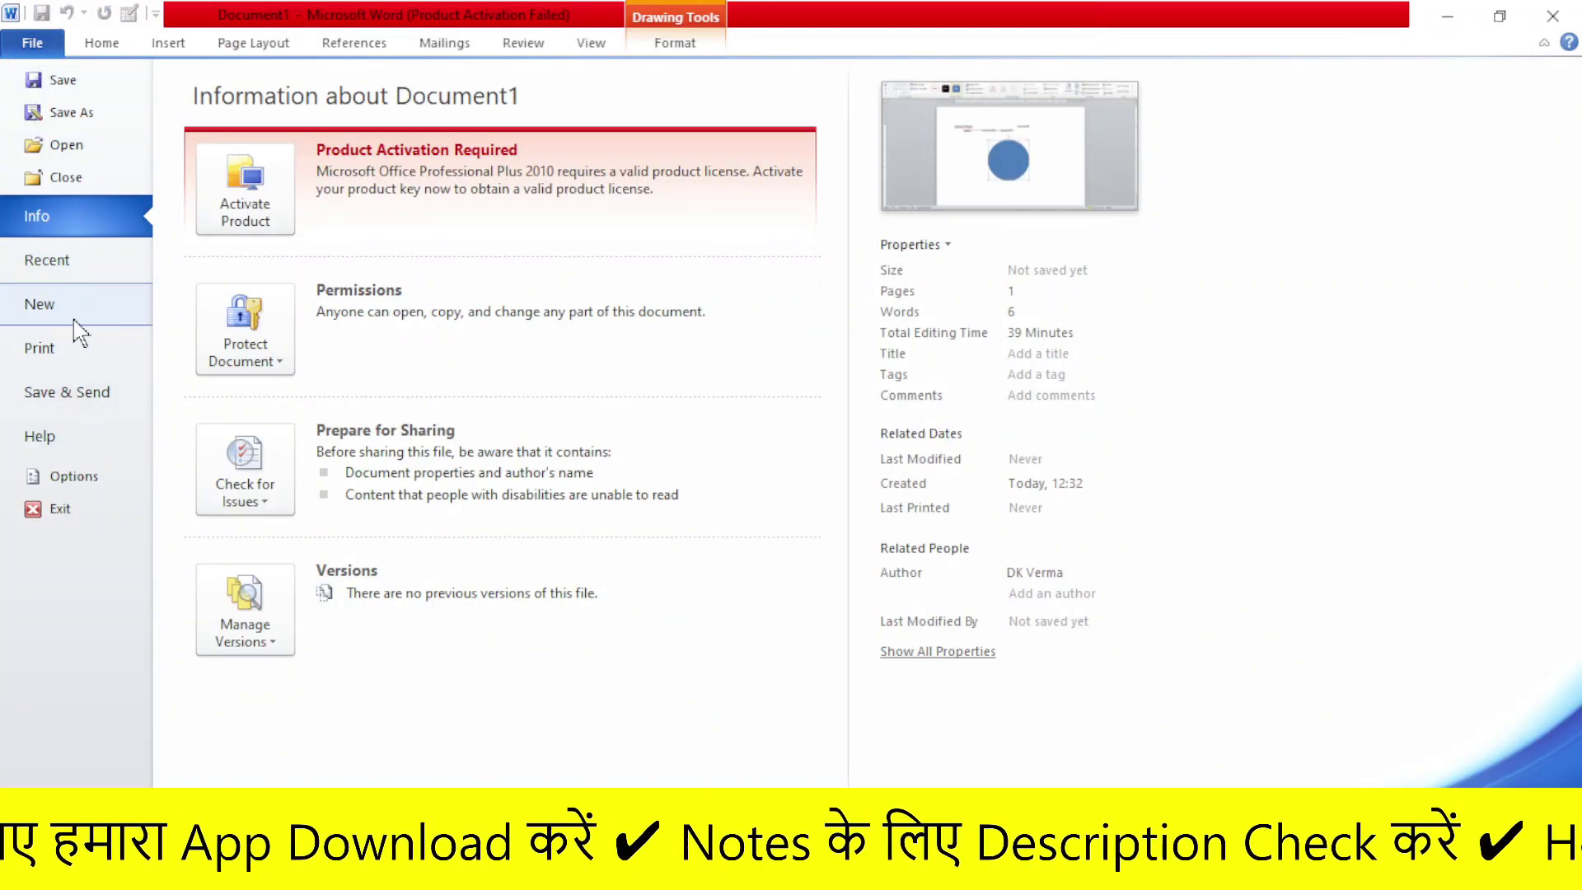
{"action": "left_click", "coordinate": [59, 352]}
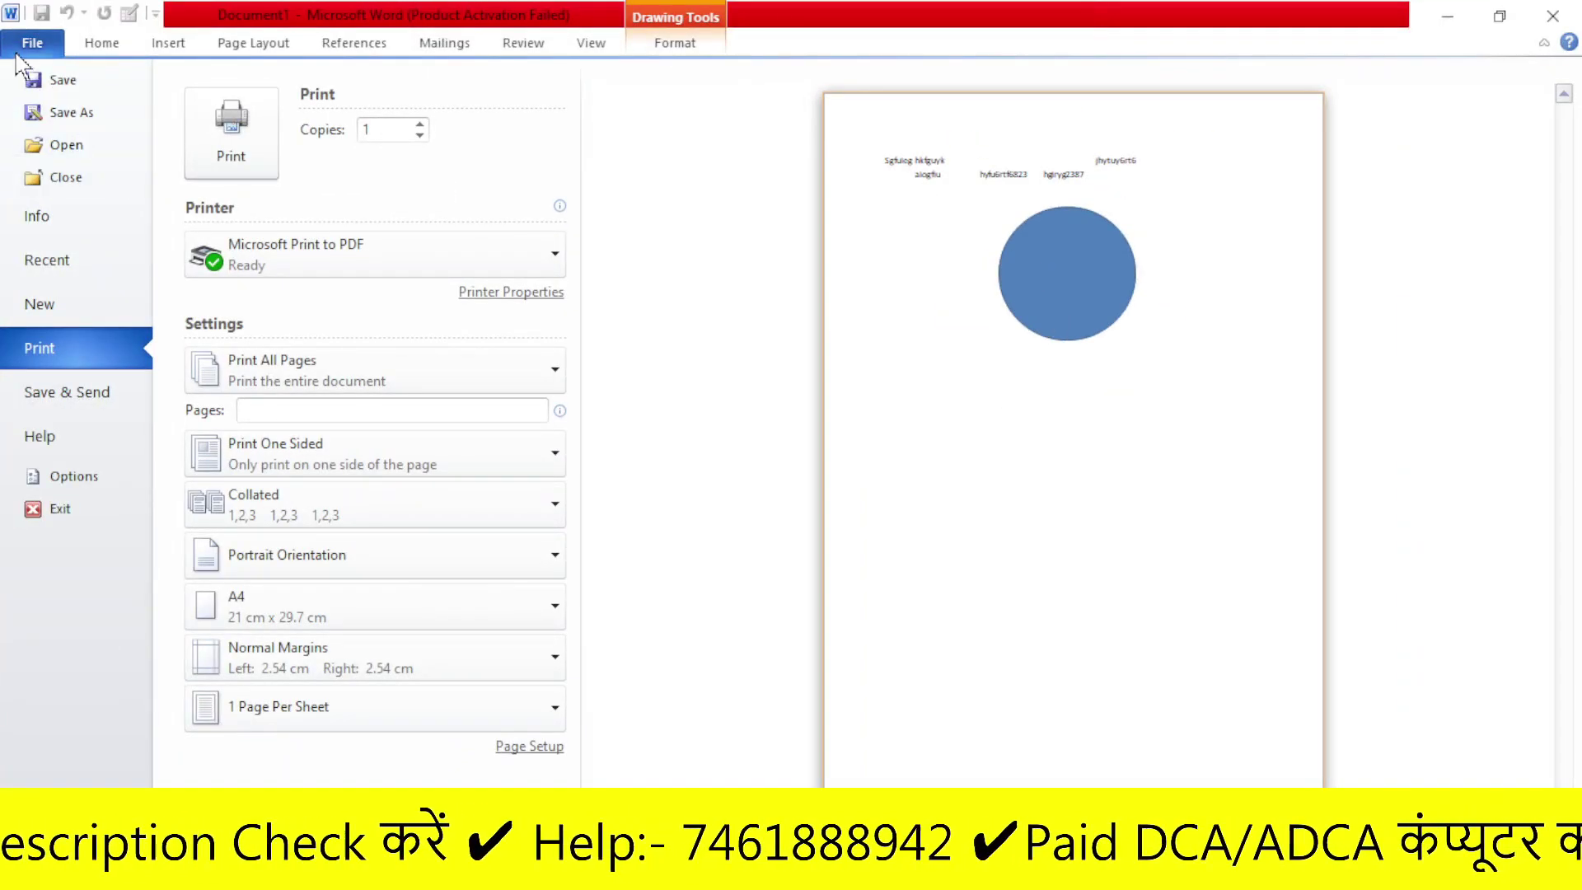
{"action": "left_click", "coordinate": [73, 476]}
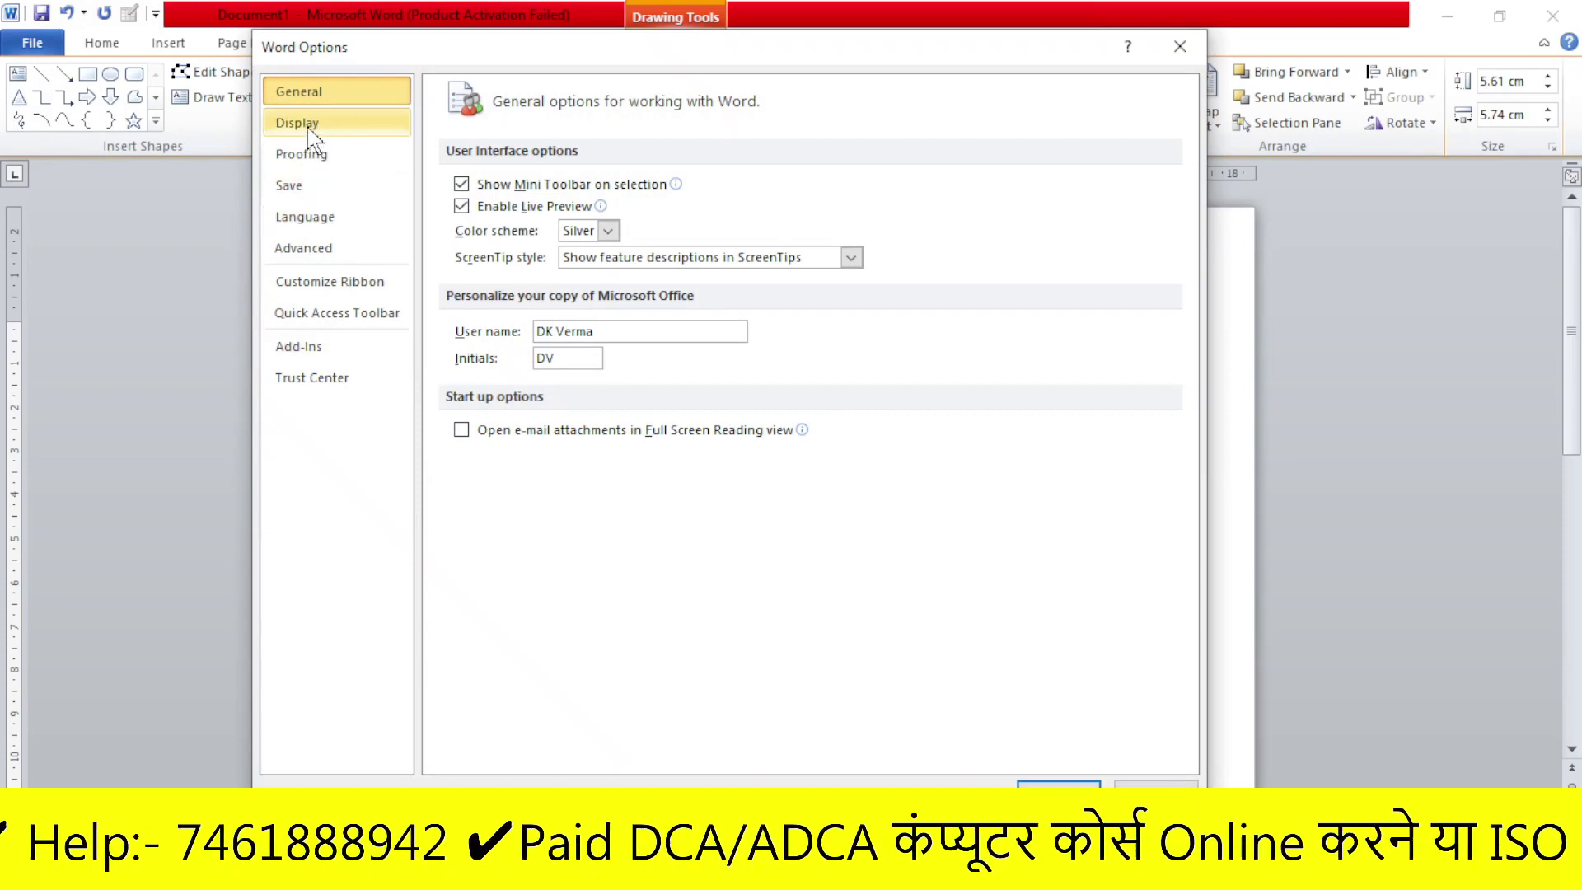
Show the Display page, where 'Print drawings created in Word' is ticked.
{"action": "left_click", "coordinate": [307, 126]}
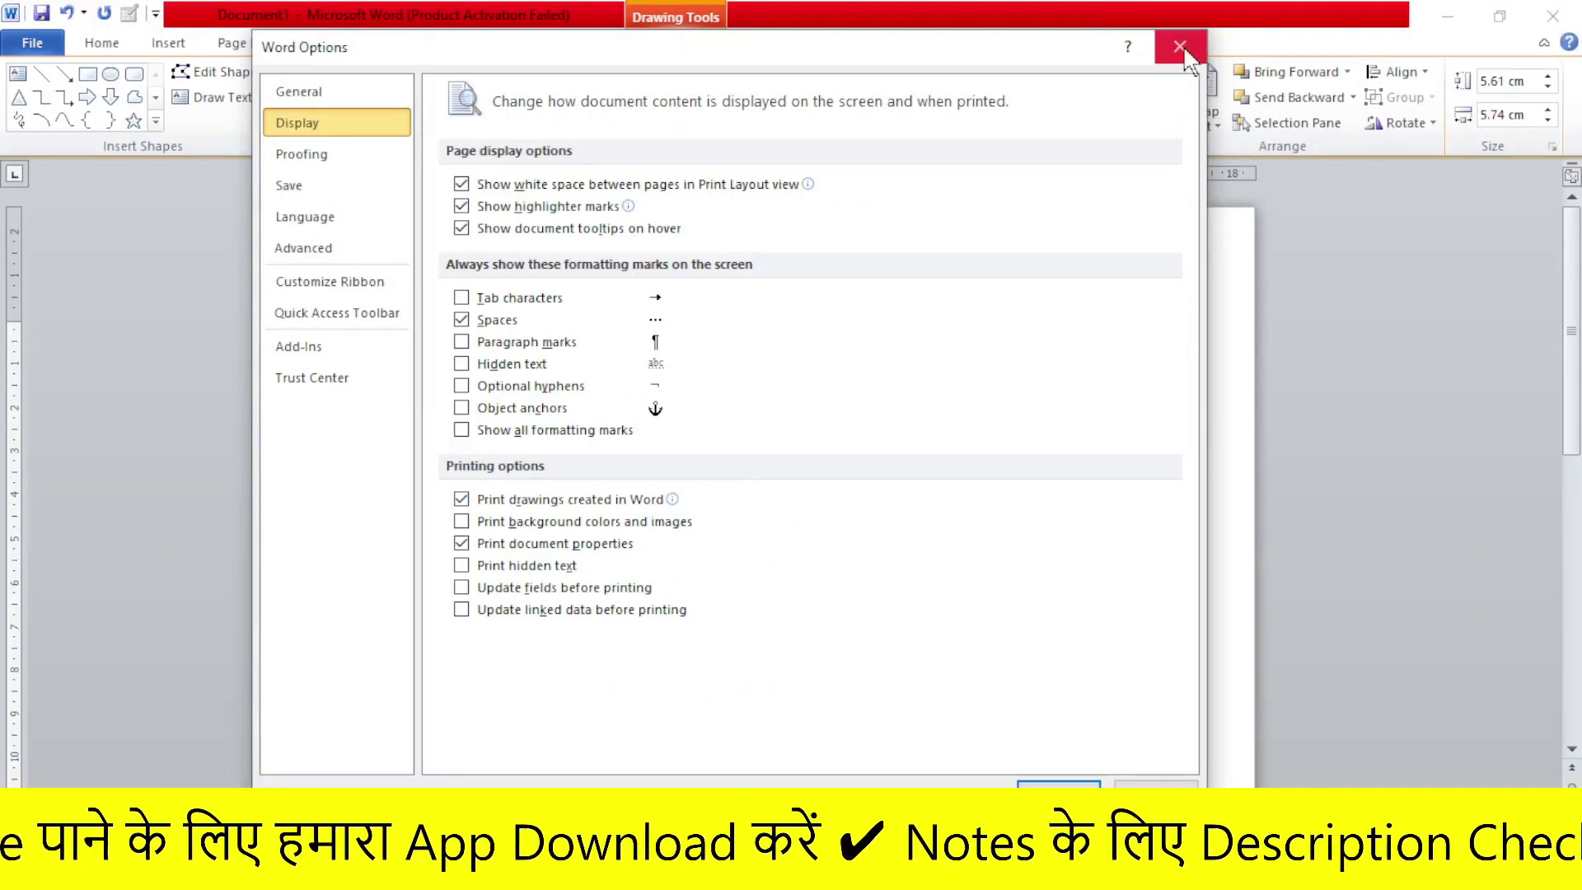
Set the page colour to Blue and confirm the print preview still shows white.
{"action": "left_click", "coordinate": [1180, 47]}
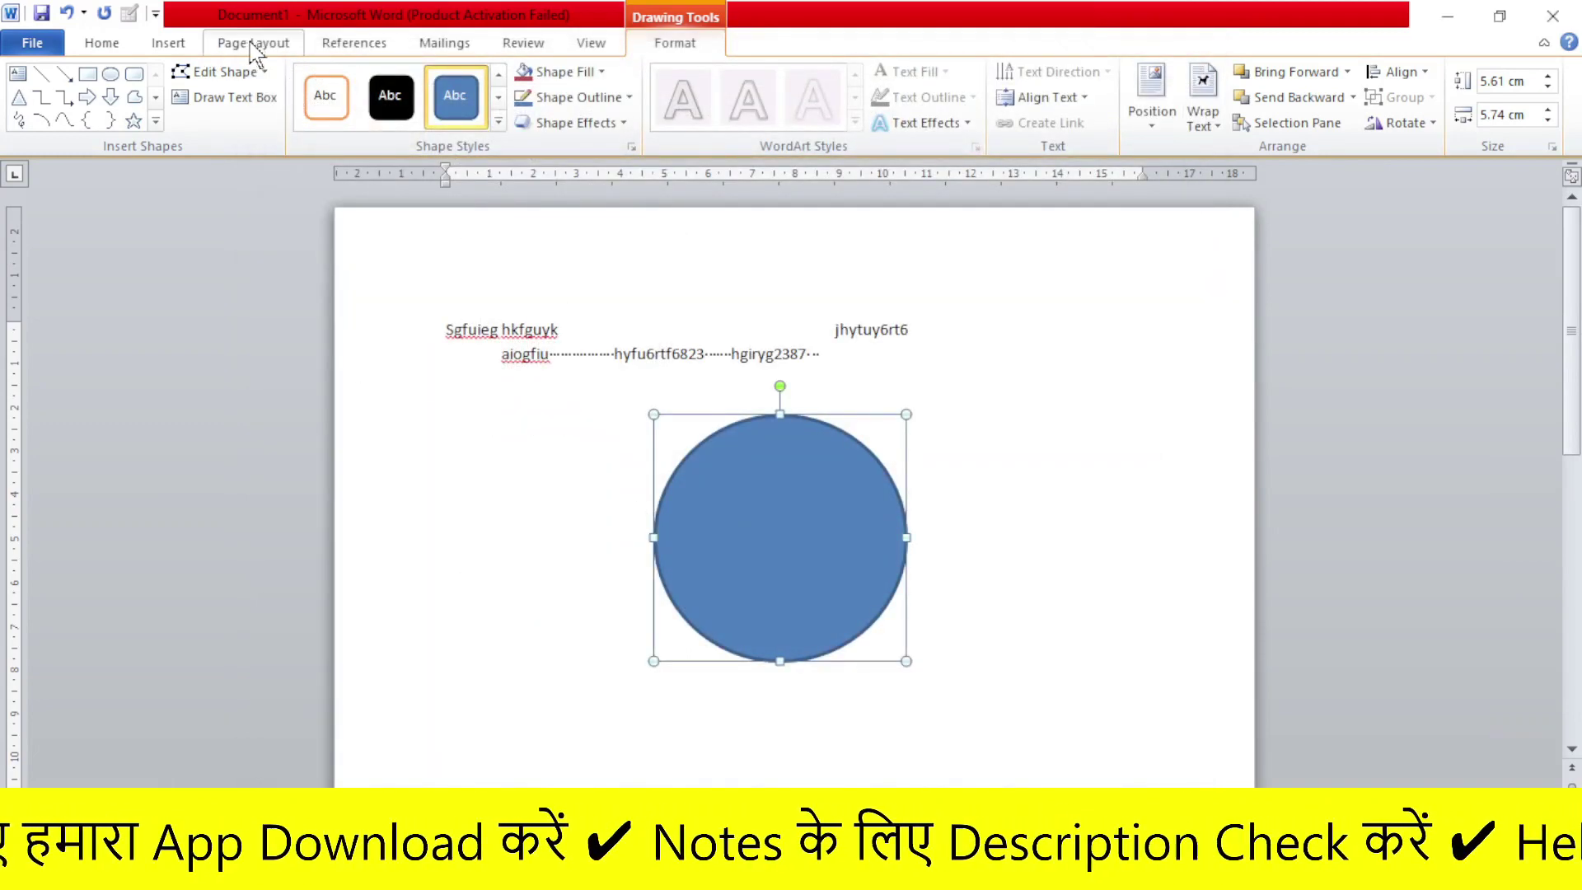
{"action": "left_click", "coordinate": [253, 44]}
{"action": "left_click", "coordinate": [608, 123]}
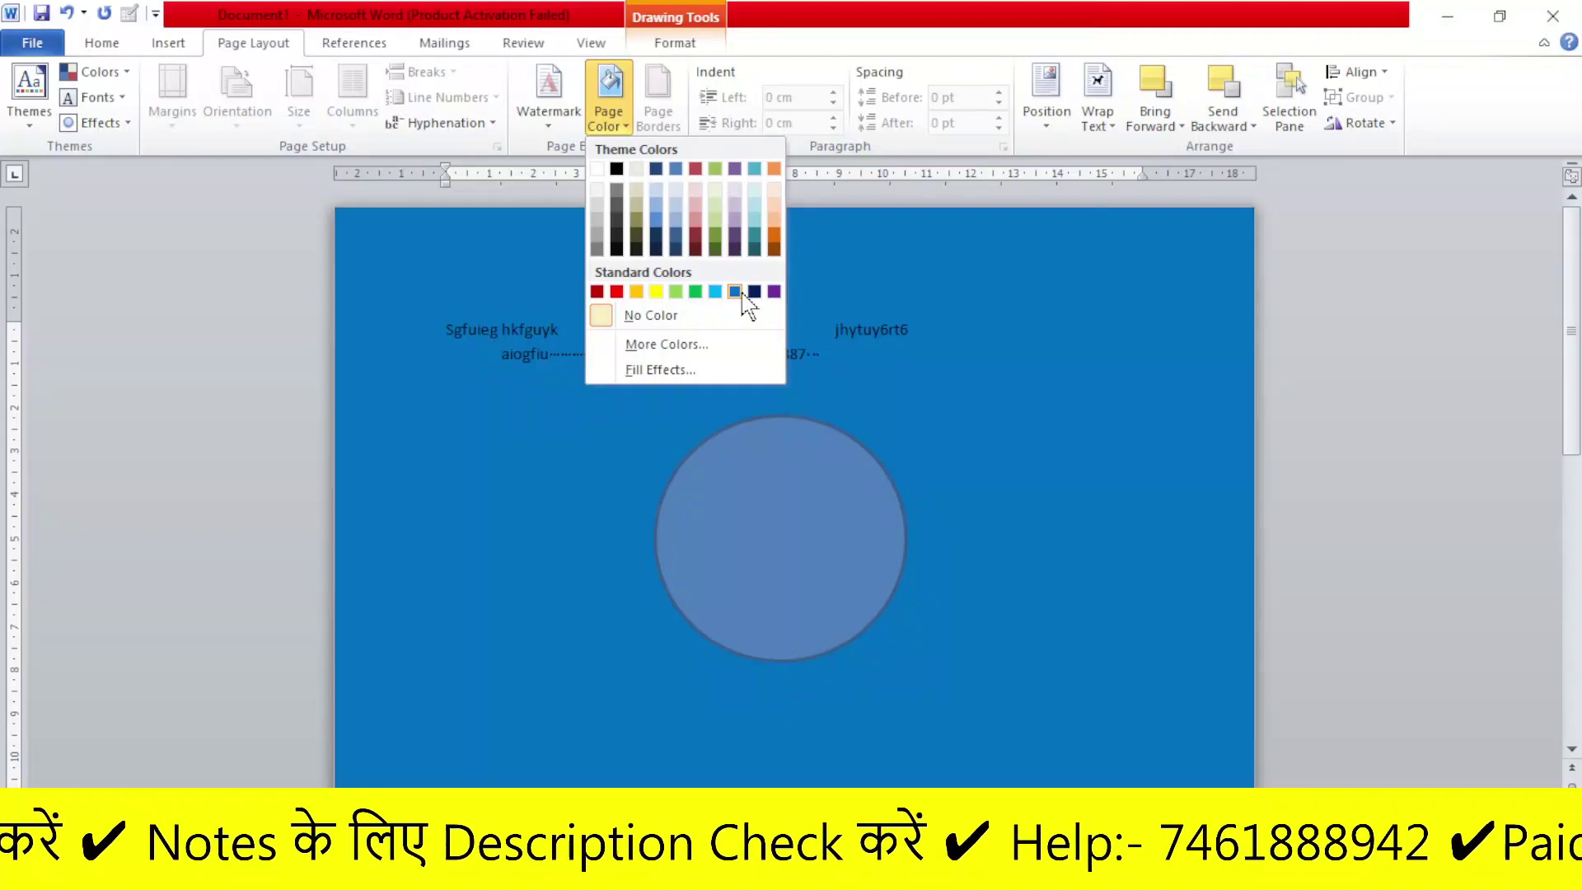
{"action": "left_click", "coordinate": [735, 291]}
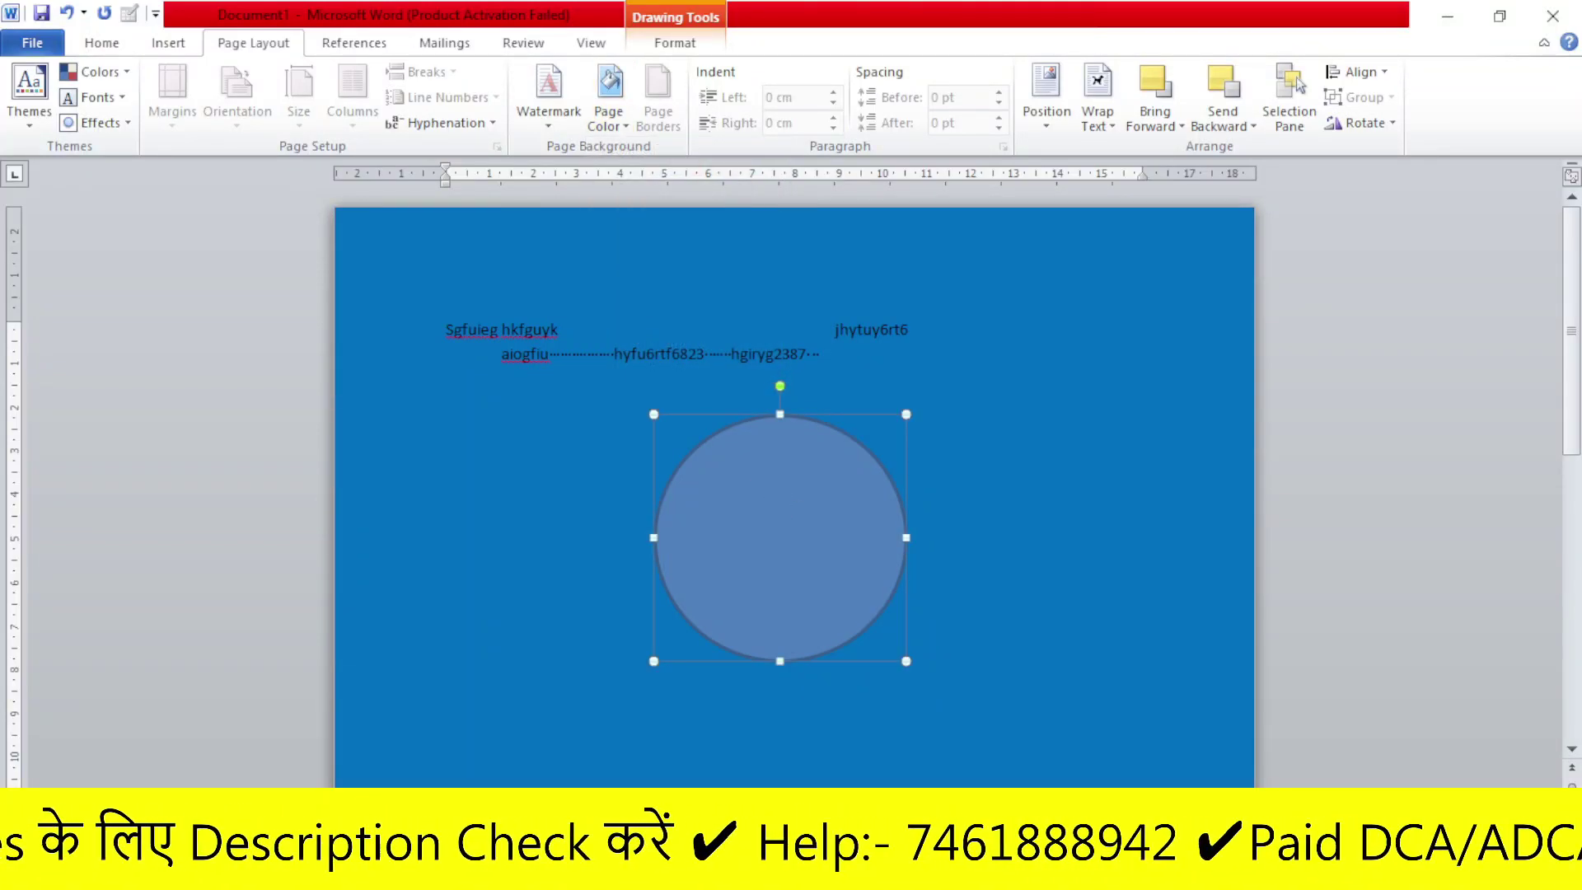
{"action": "left_click", "coordinate": [33, 43]}
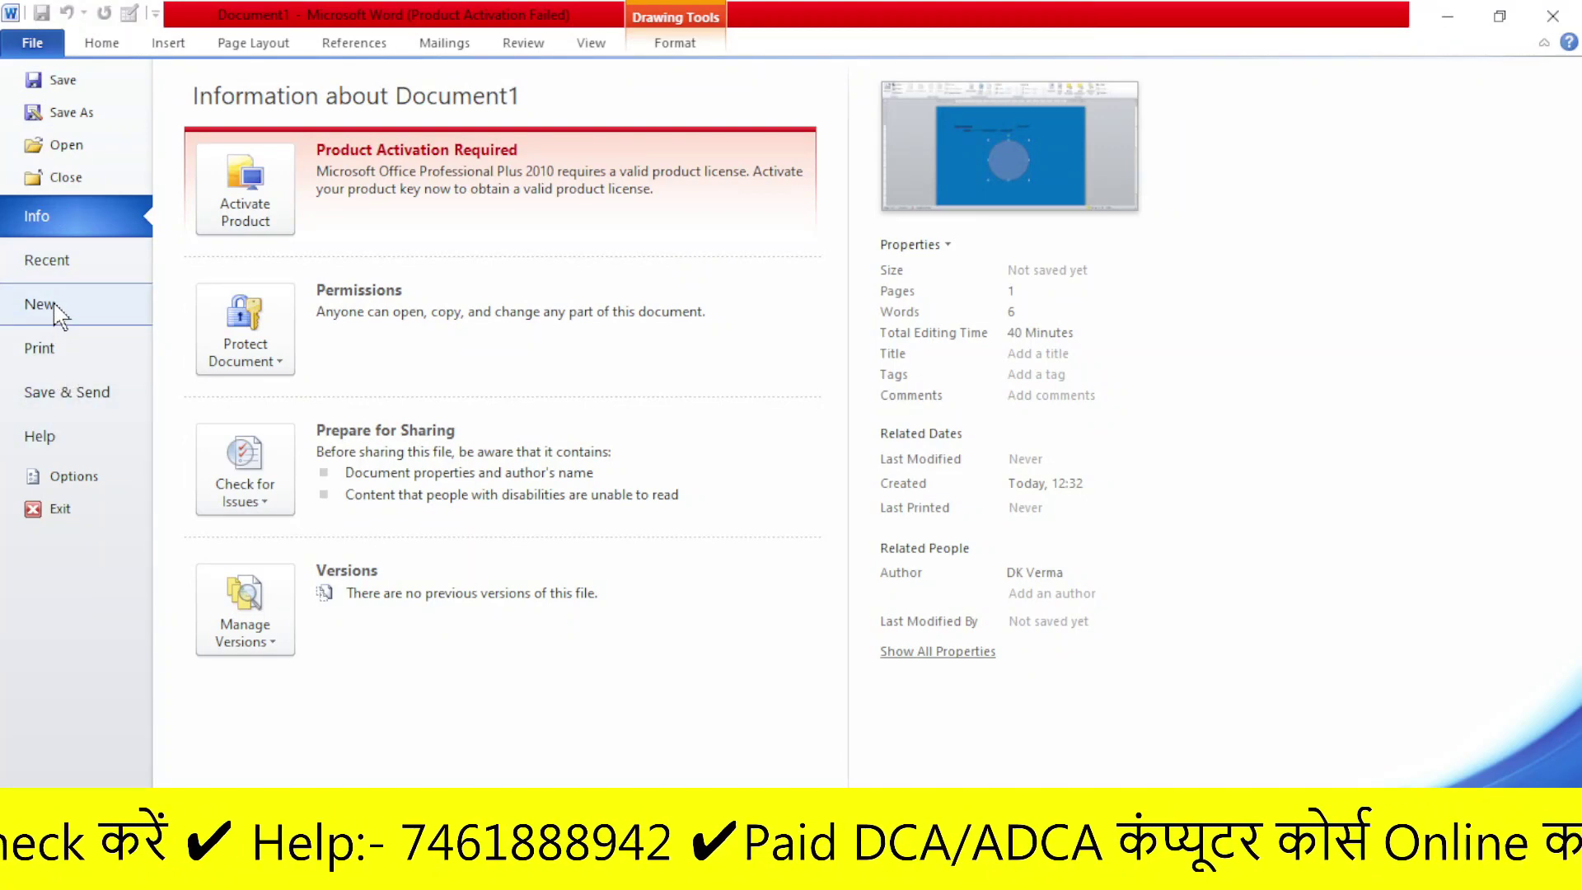
{"action": "left_click", "coordinate": [54, 348]}
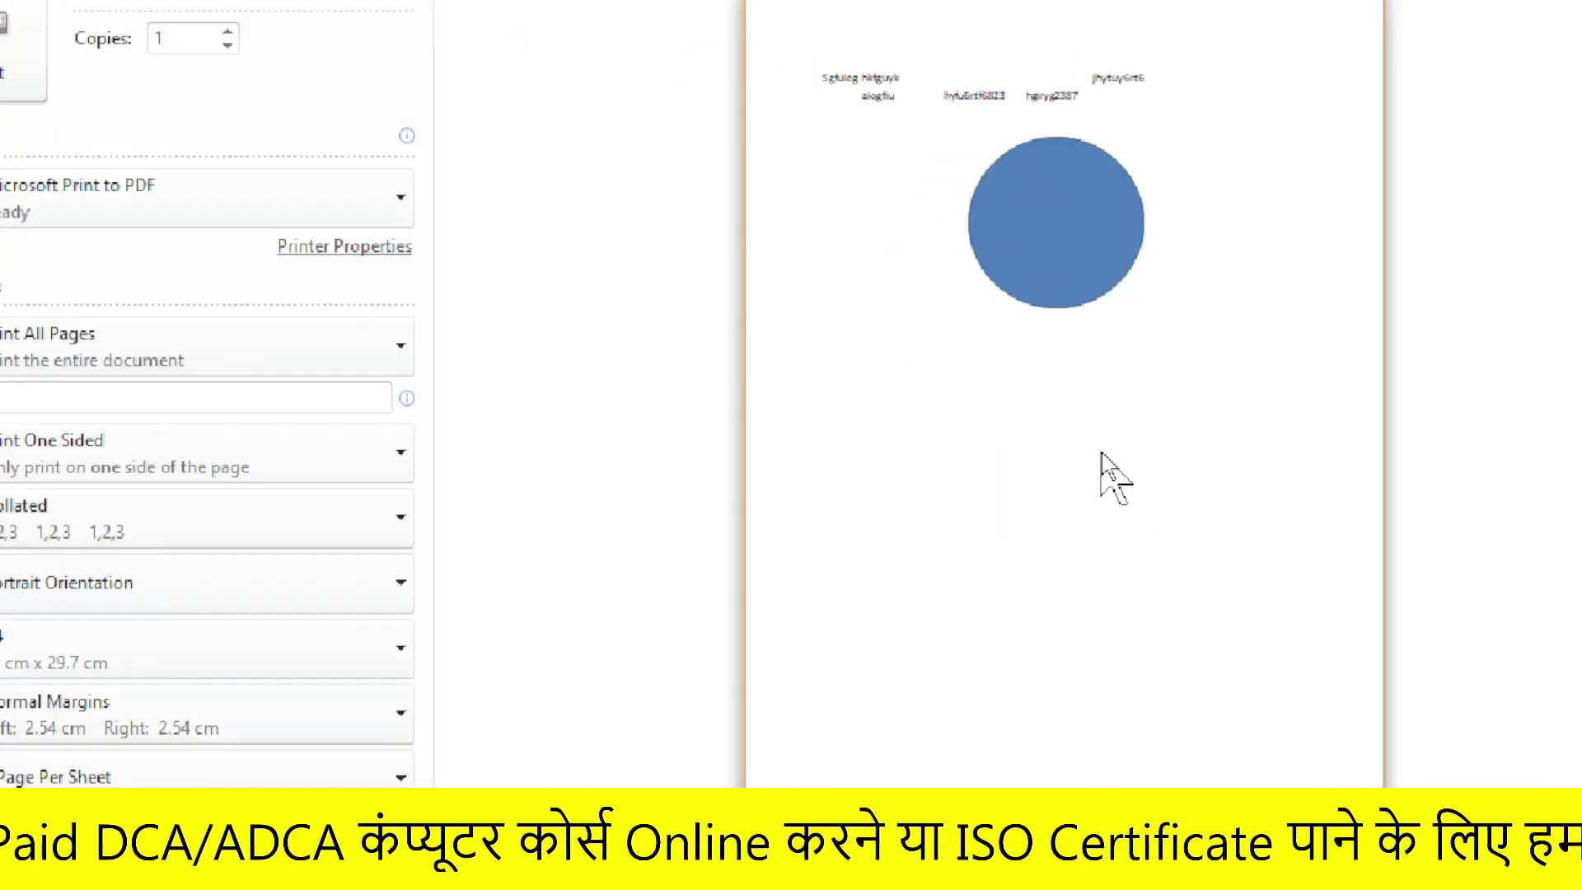
Turn on 'Print background colors and images' in the Display options and confirm.
{"action": "left_click", "coordinate": [91, 482]}
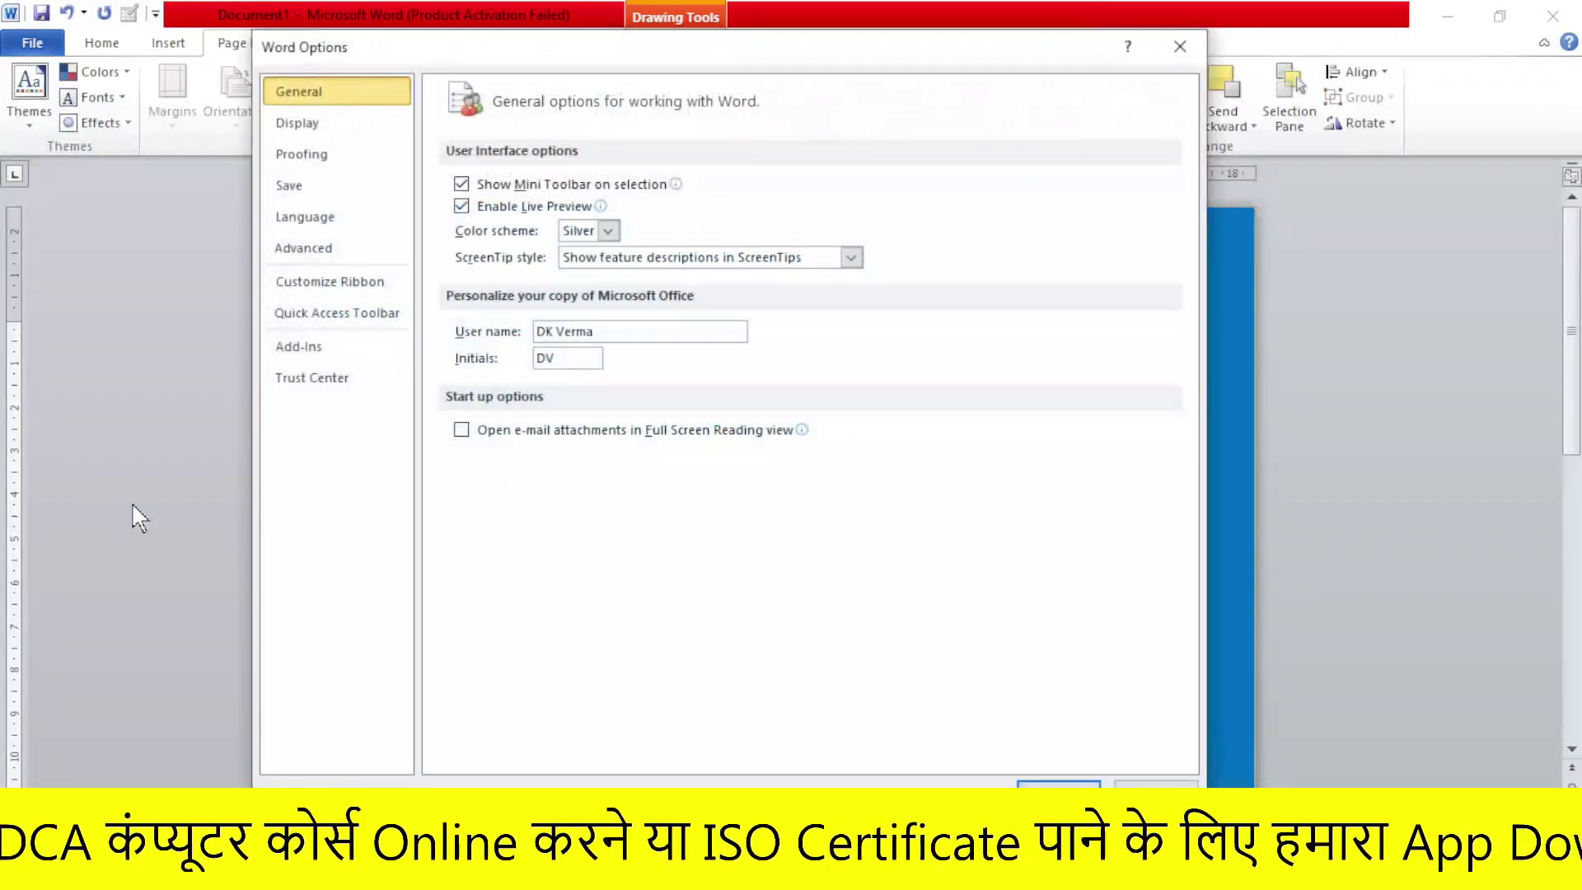
{"action": "left_click", "coordinate": [311, 125]}
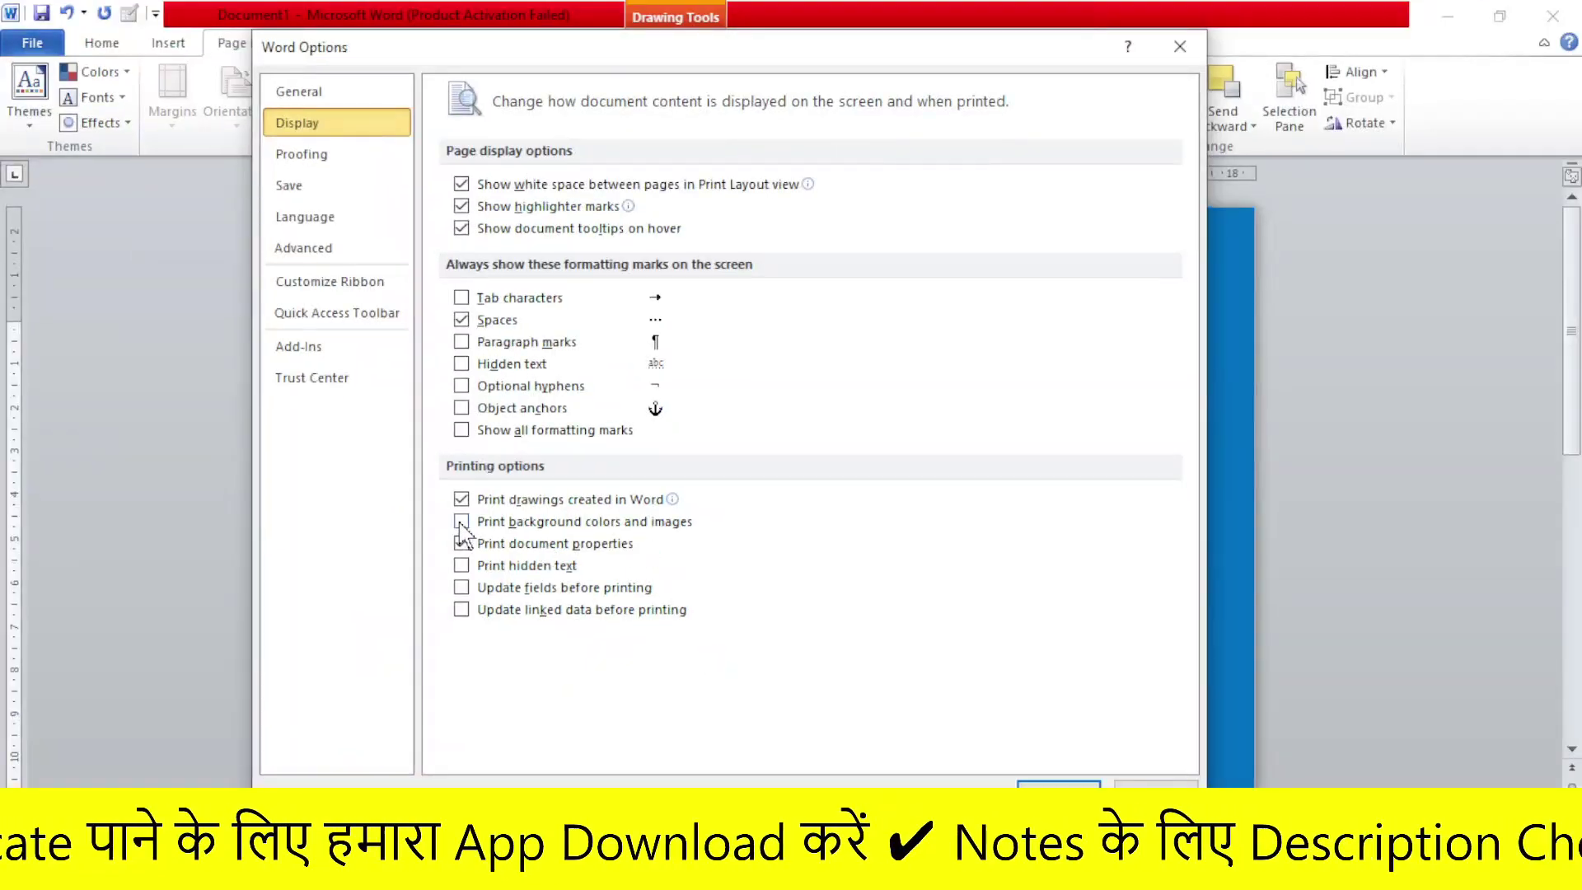
{"action": "left_click", "coordinate": [461, 521]}
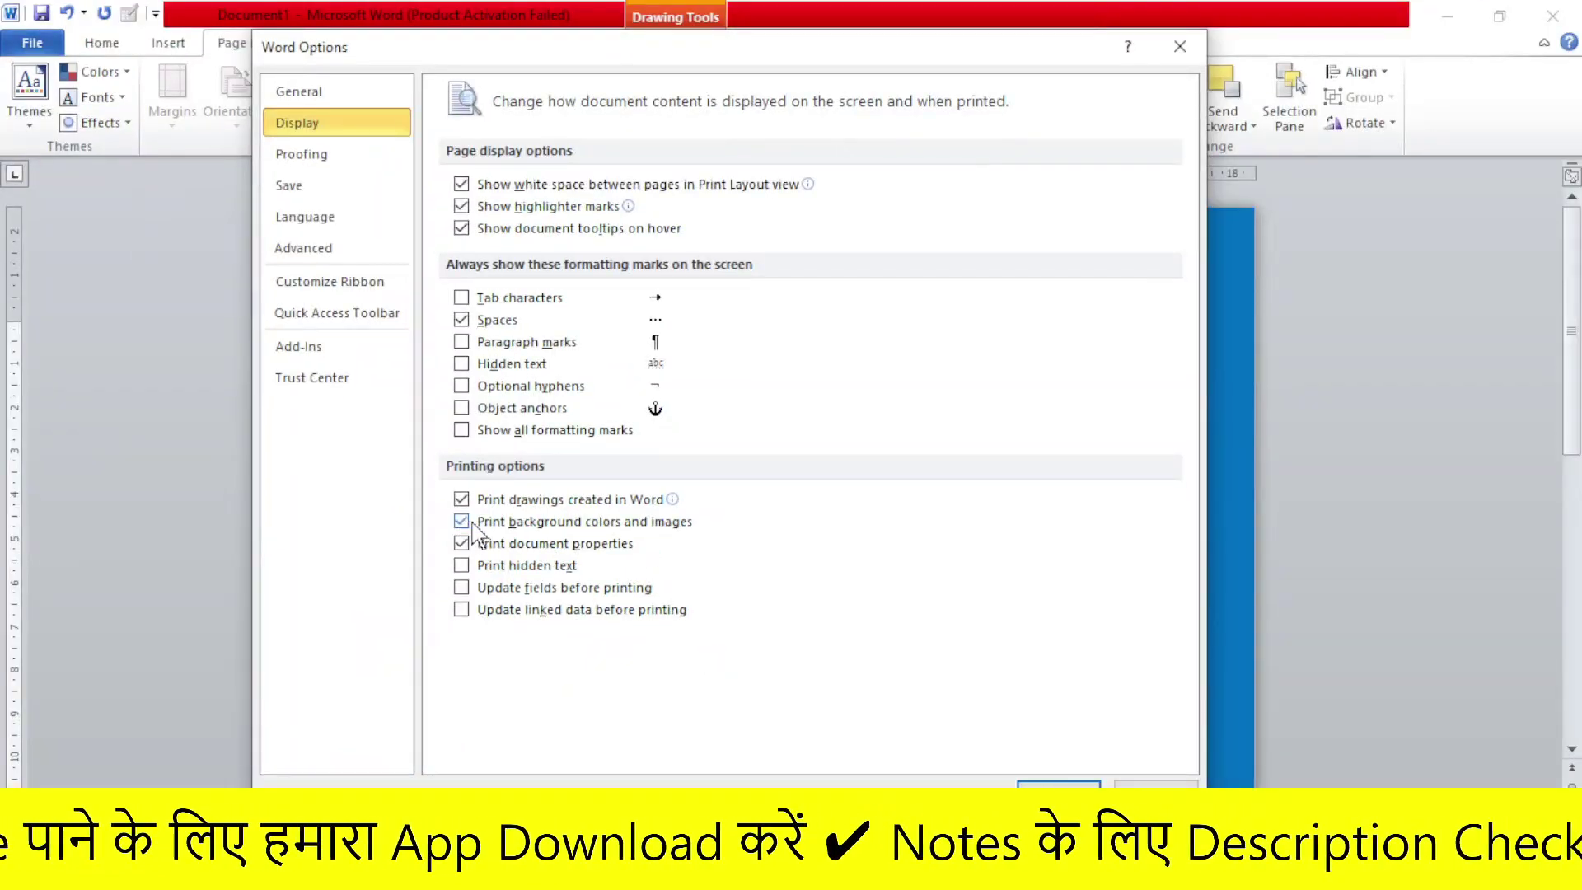
{"action": "left_click", "coordinate": [1054, 787]}
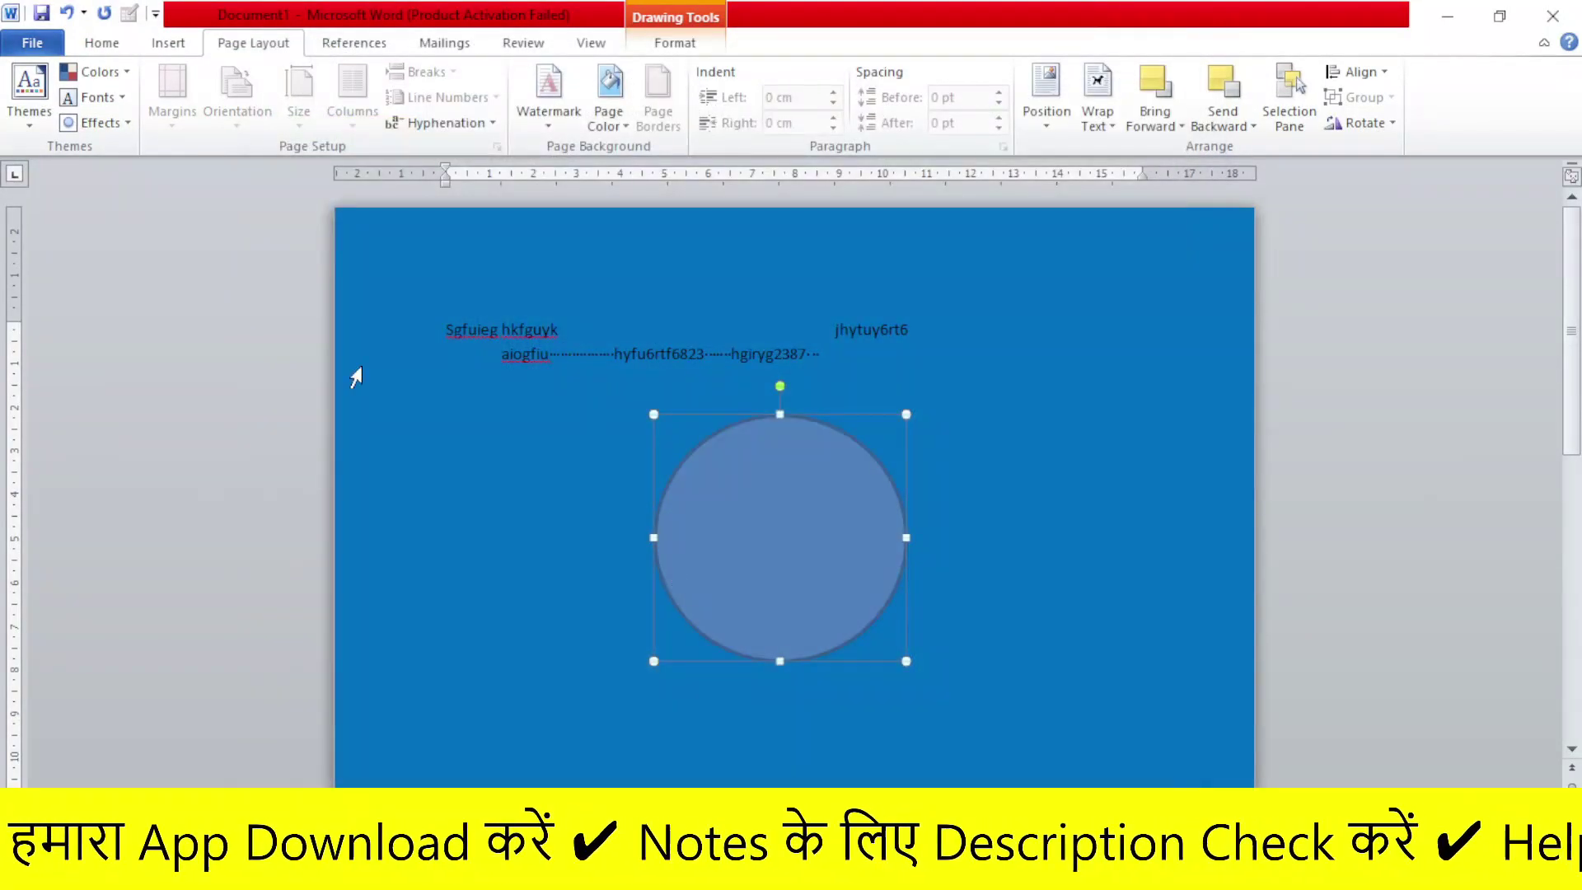
Check that the print preview now shows the blue page, then reopen Word Options.
{"action": "left_click", "coordinate": [35, 41]}
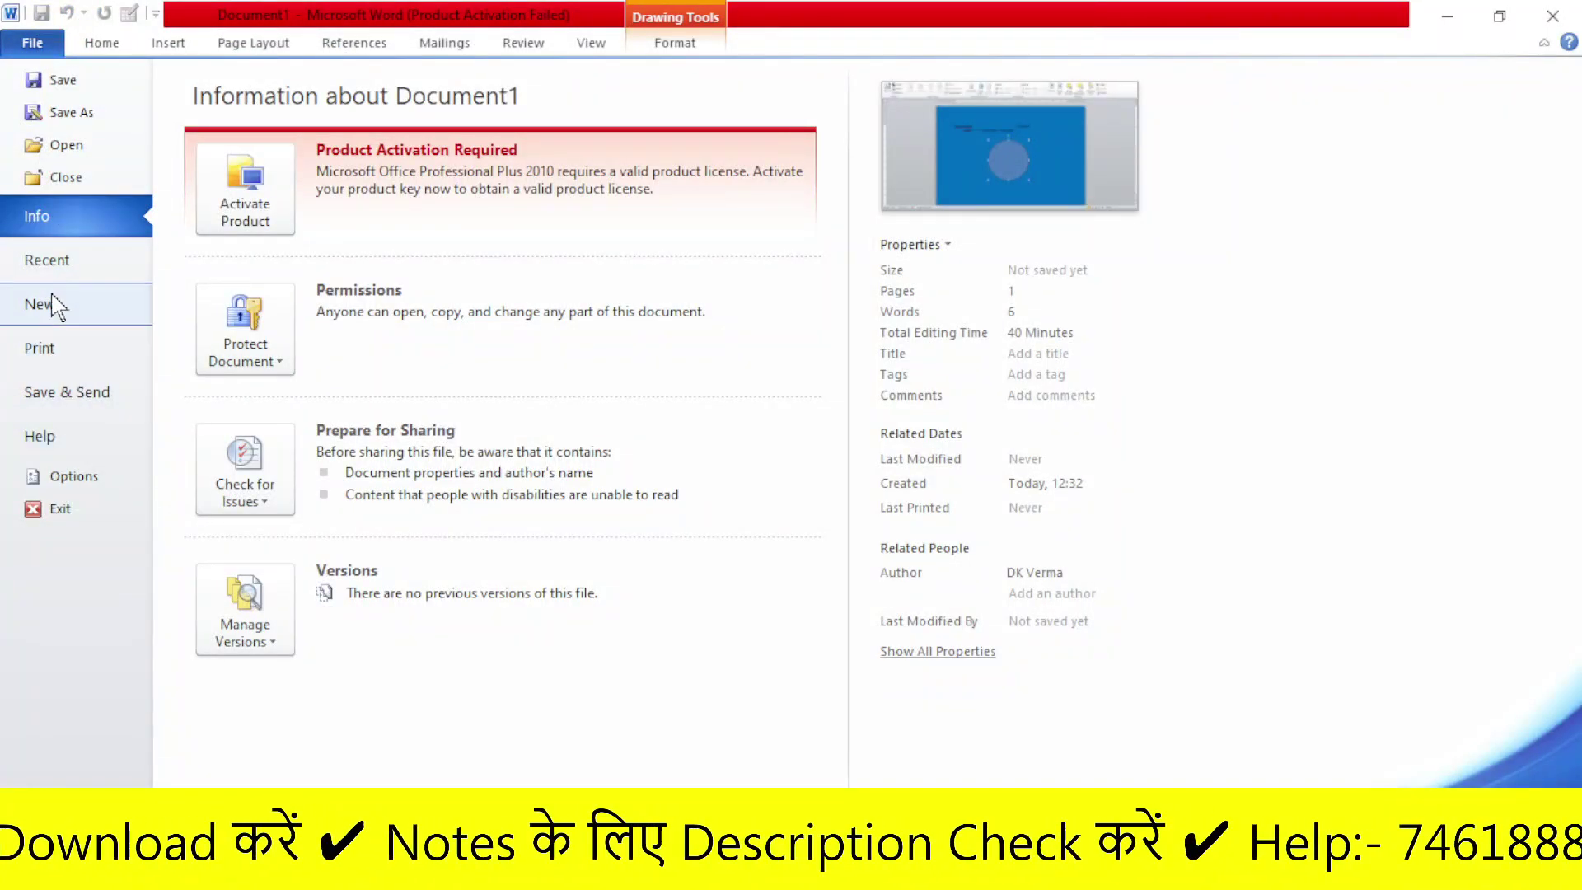
{"action": "left_click", "coordinate": [43, 346]}
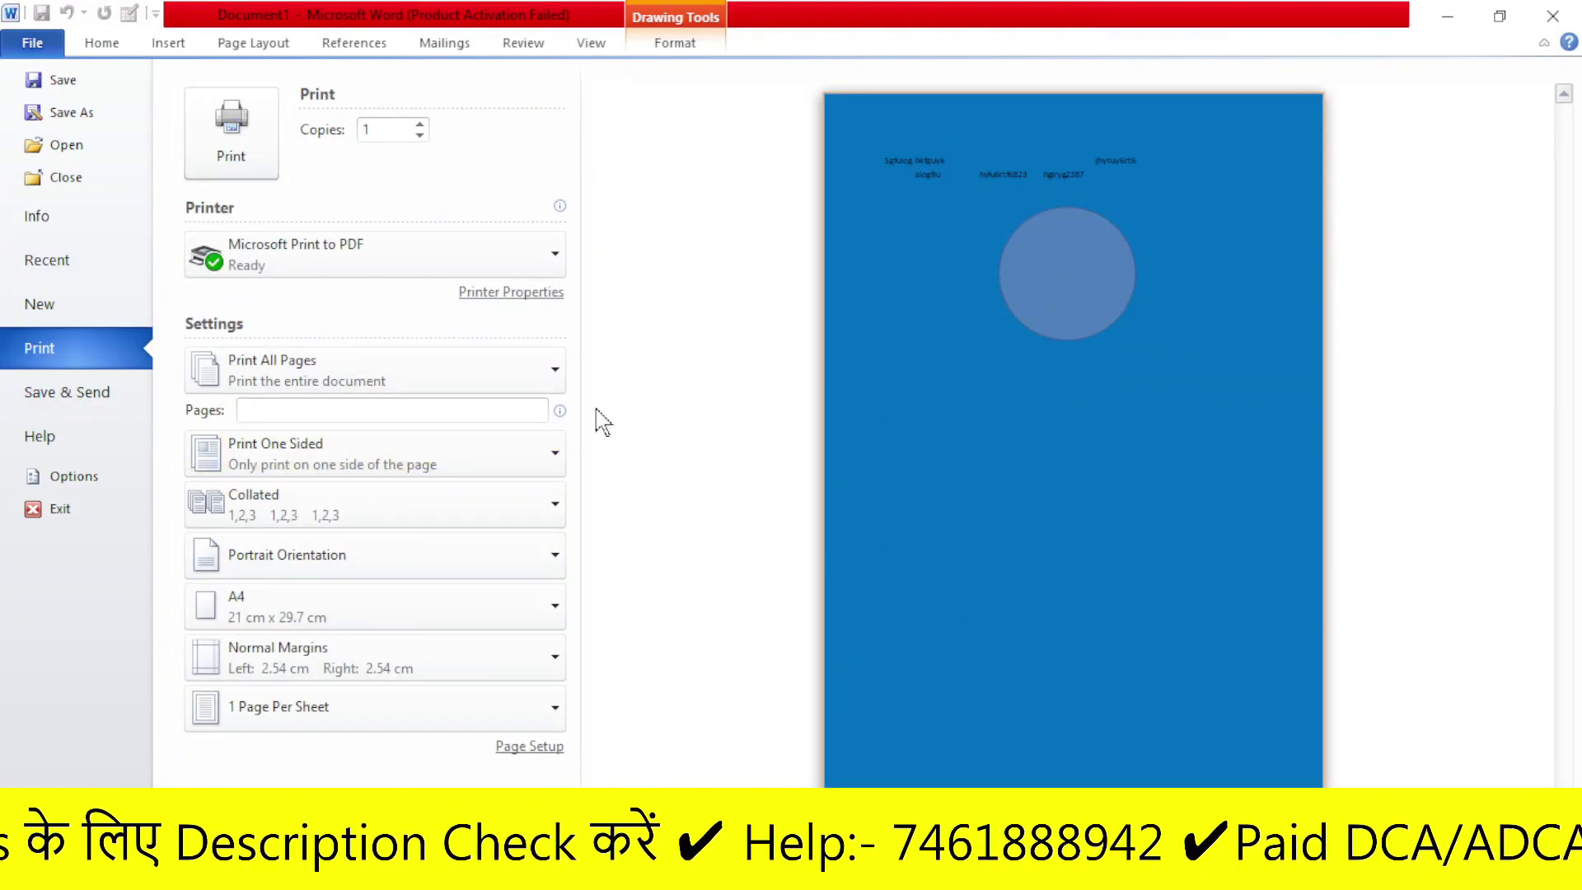
{"action": "left_click", "coordinate": [73, 486]}
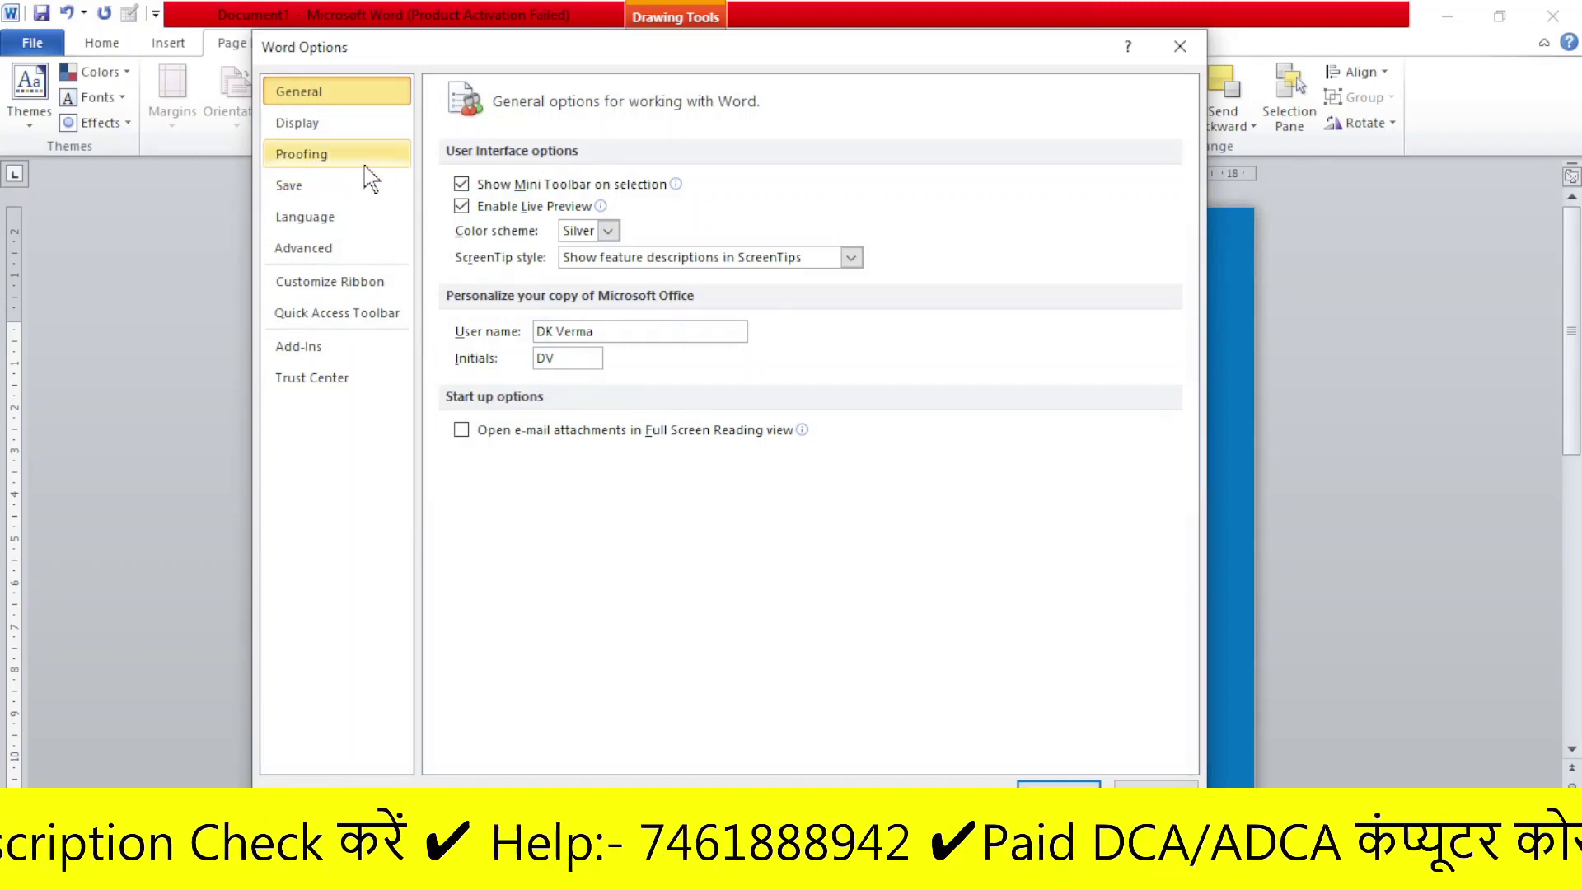
Show the Display page with background colors, drawings and document properties all set to print.
{"action": "left_click", "coordinate": [309, 125]}
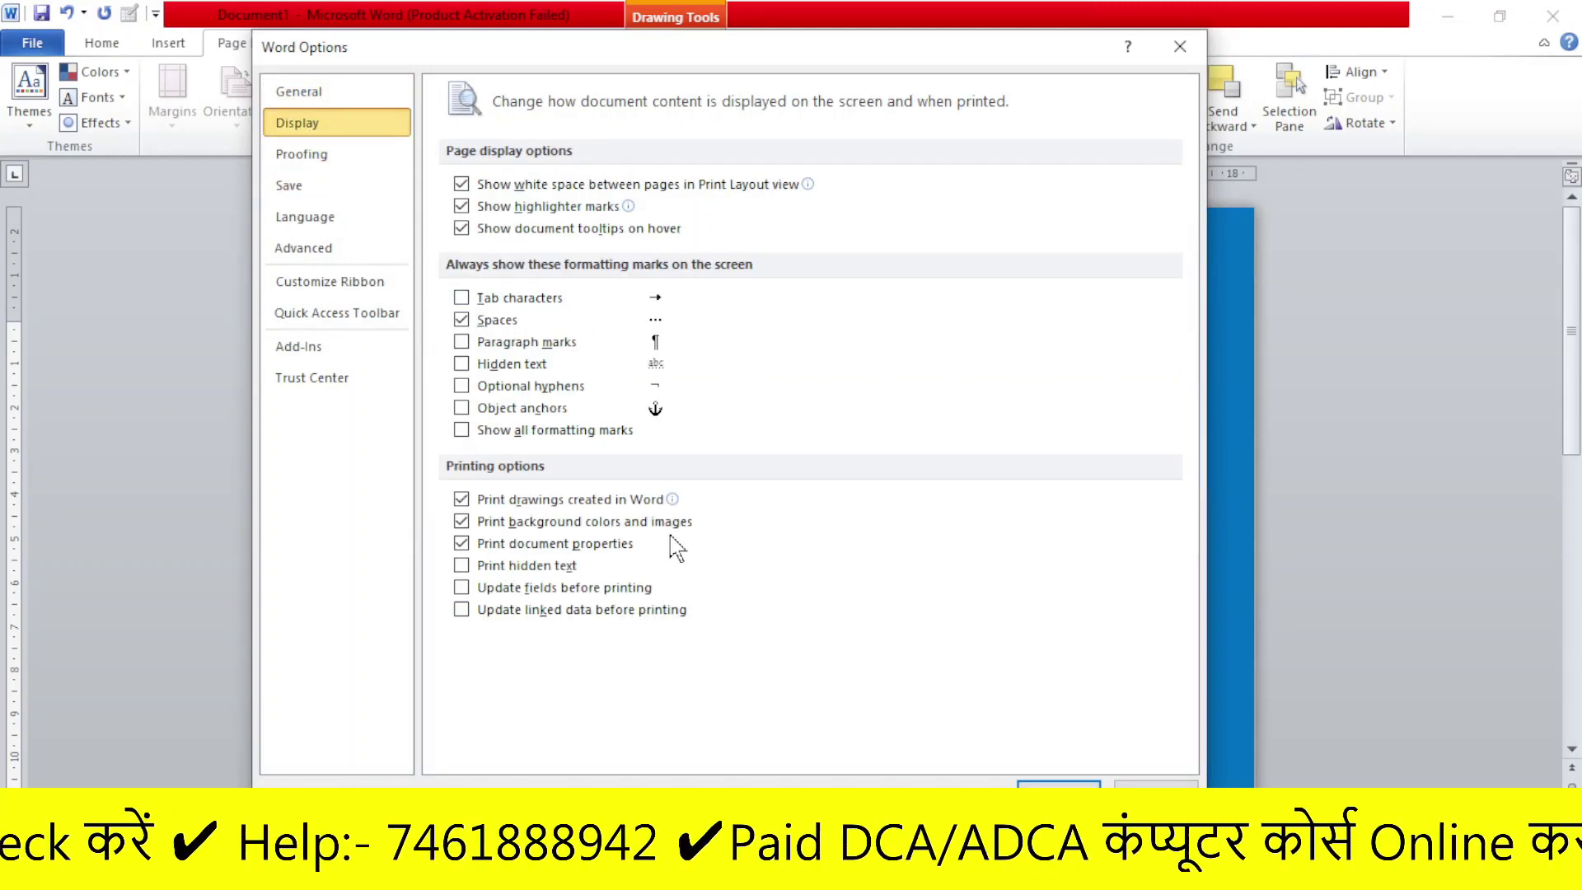